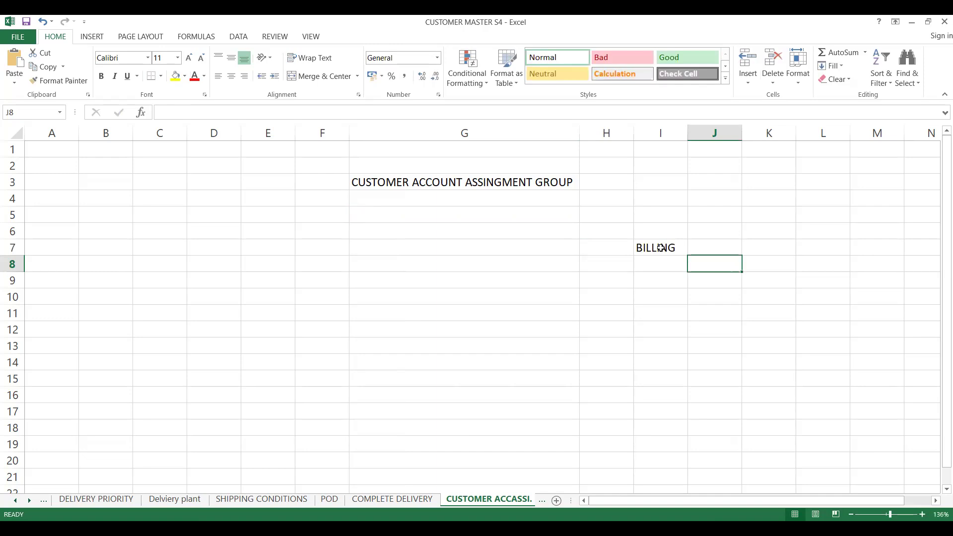
List BASE PRICE, DISCOUNTS, FREIGHT, TAX and SURCHARGES in cells J8 to J12 below the BILLING label.
text(BASE PRICE)
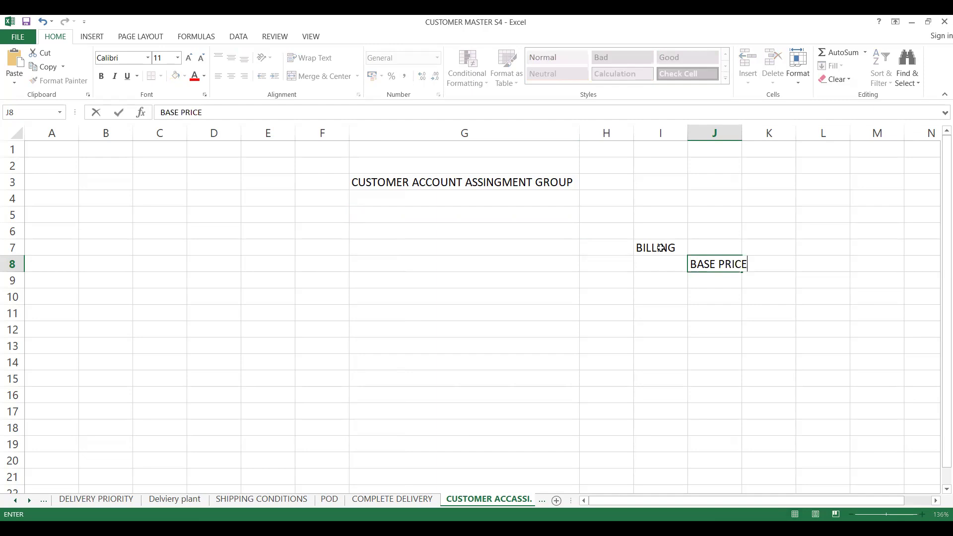
key(Return)
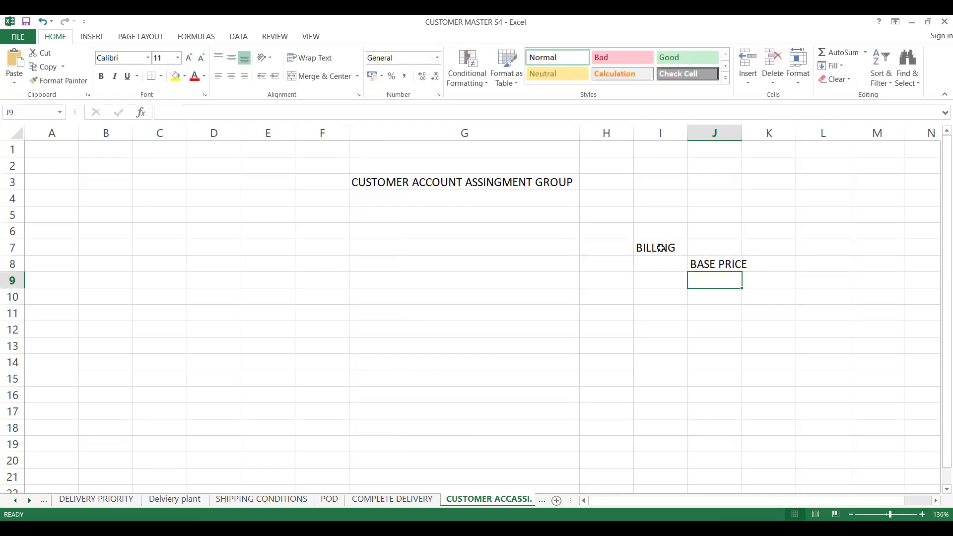
text(DISCOUNTS)
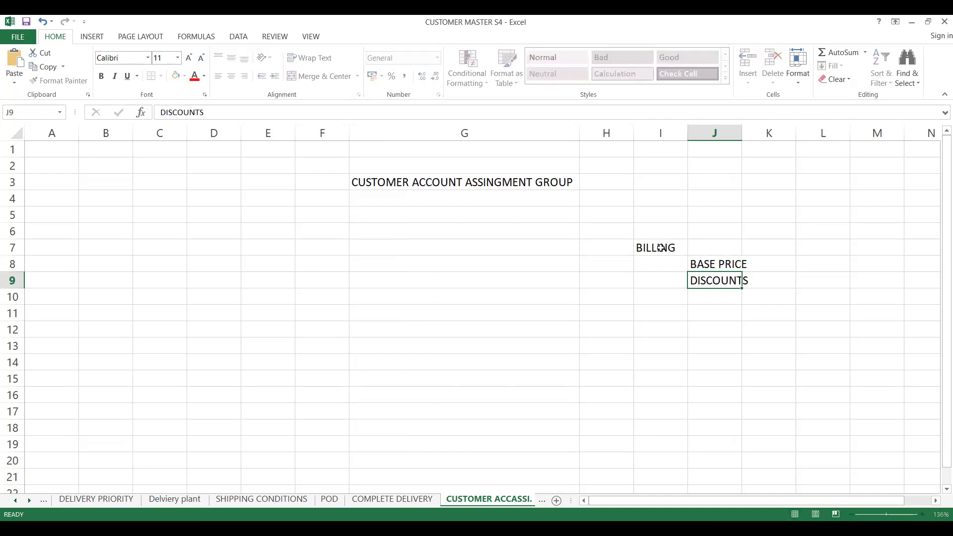
key(Return)
text(FREIGHT)
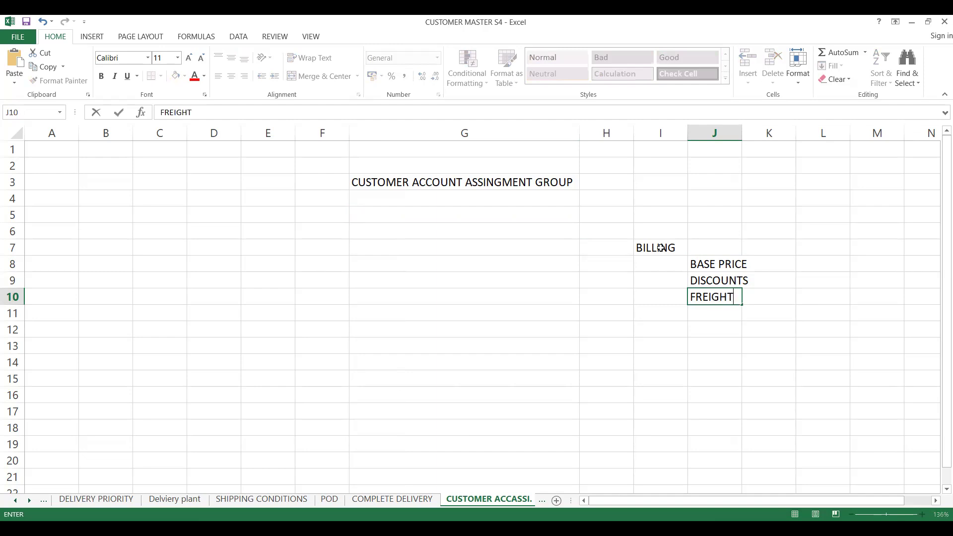
key(Return)
text(TAX)
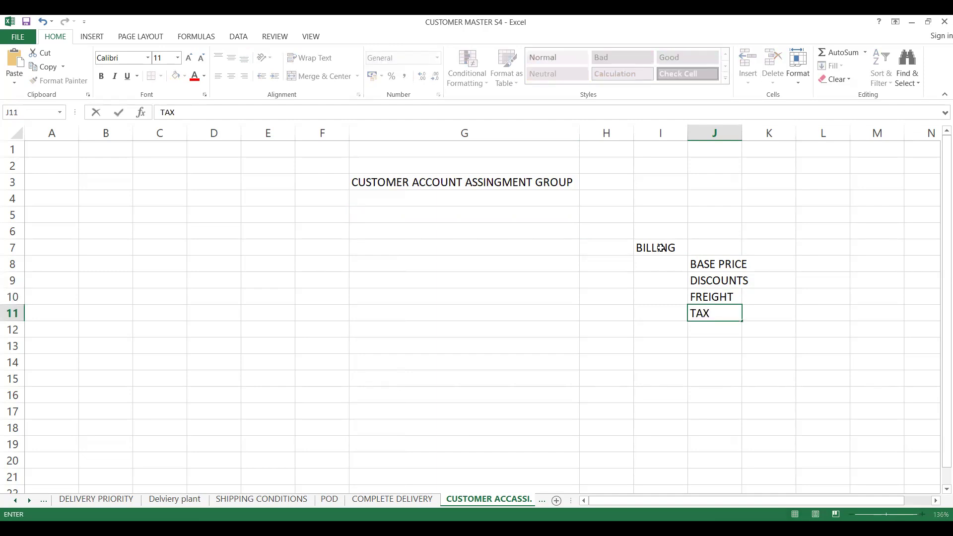
key(Return)
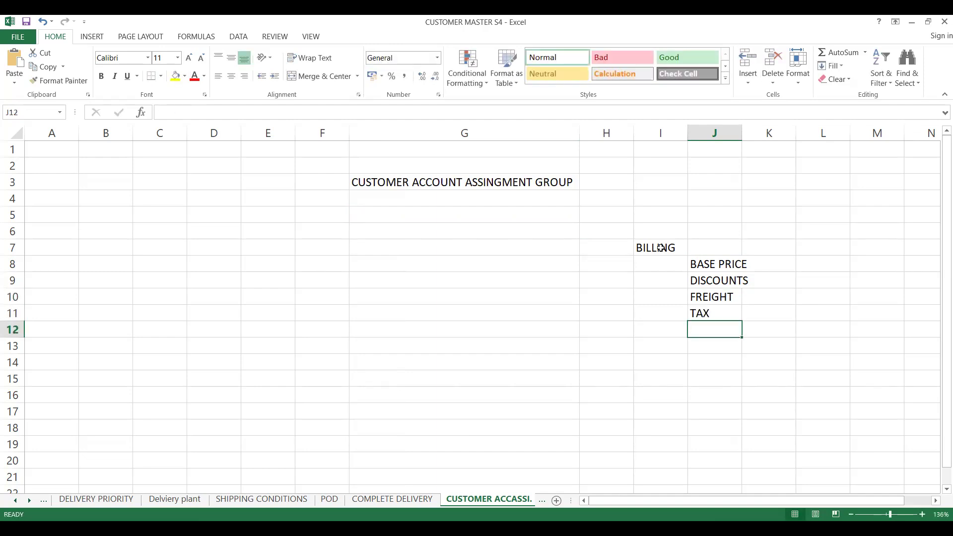
text(SUR)
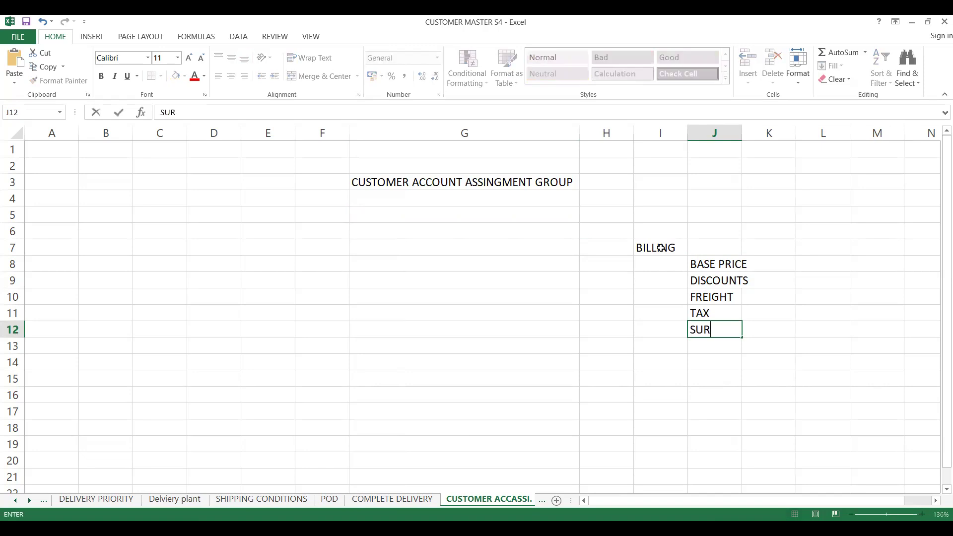
text(CHARGES)
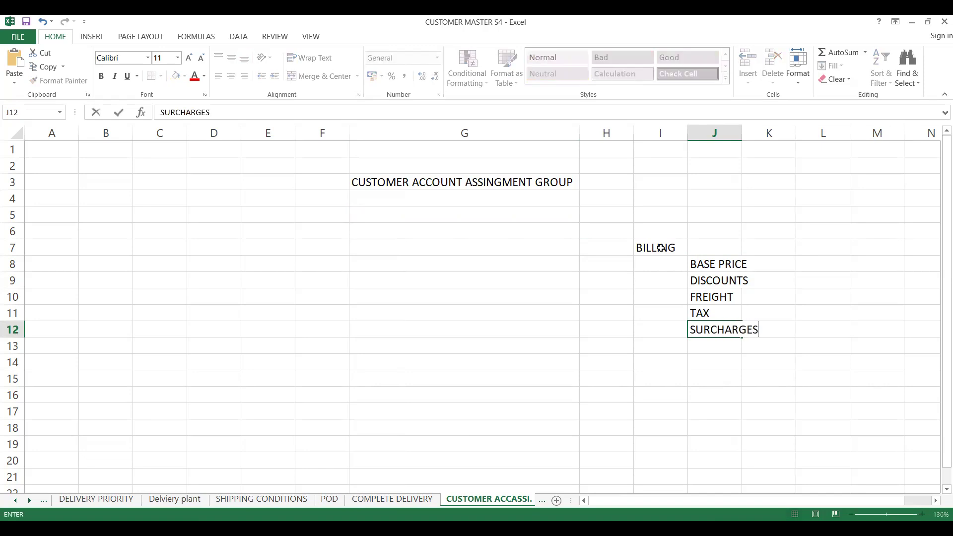
key(Return)
key(Up)
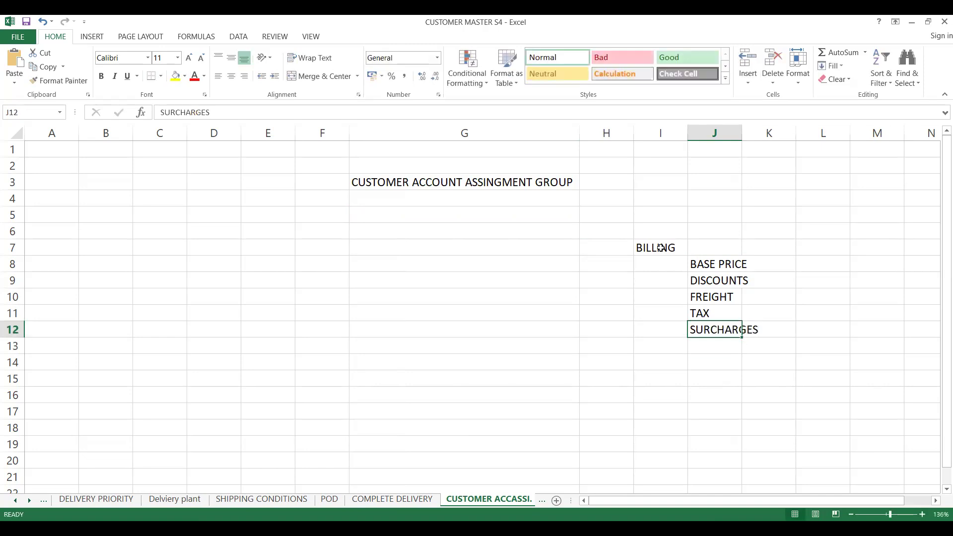
click(712, 258)
click(726, 243)
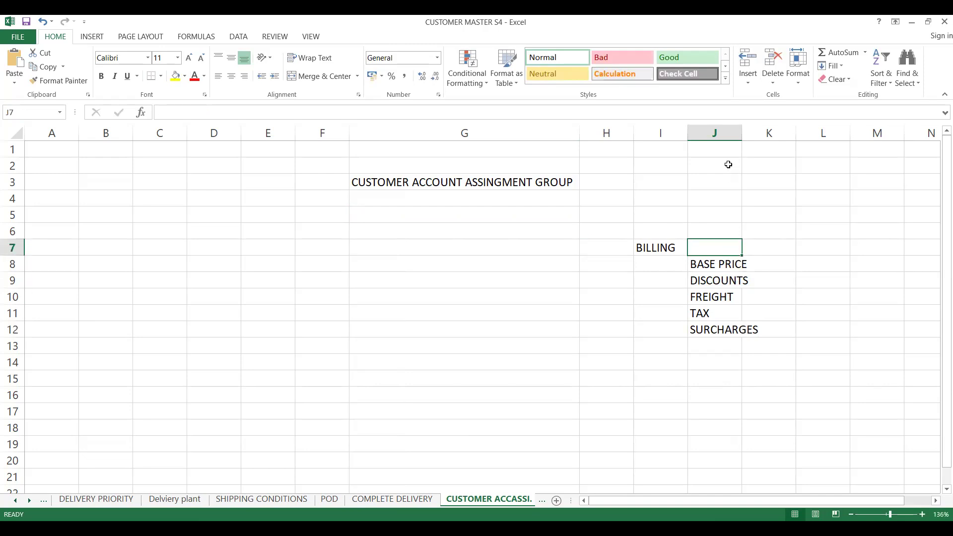
click(742, 138)
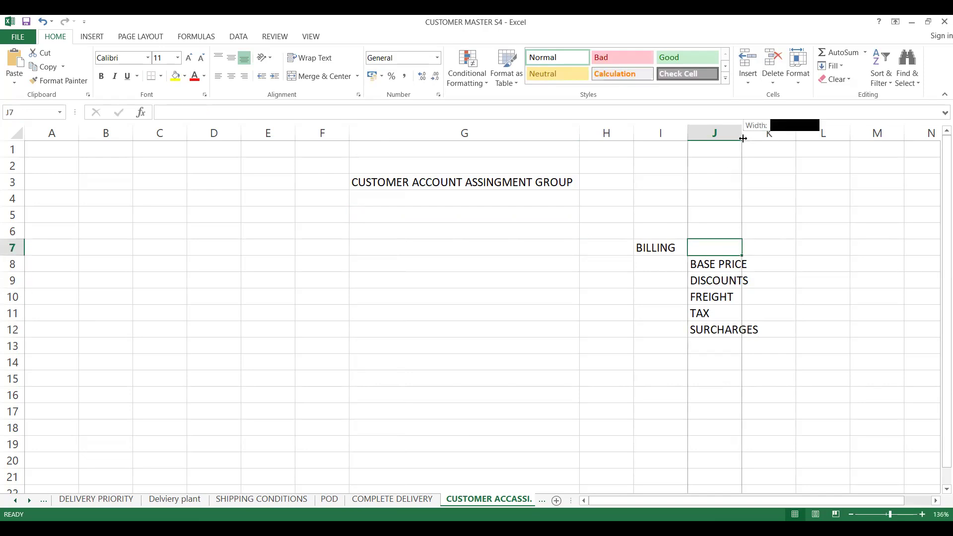
click(641, 248)
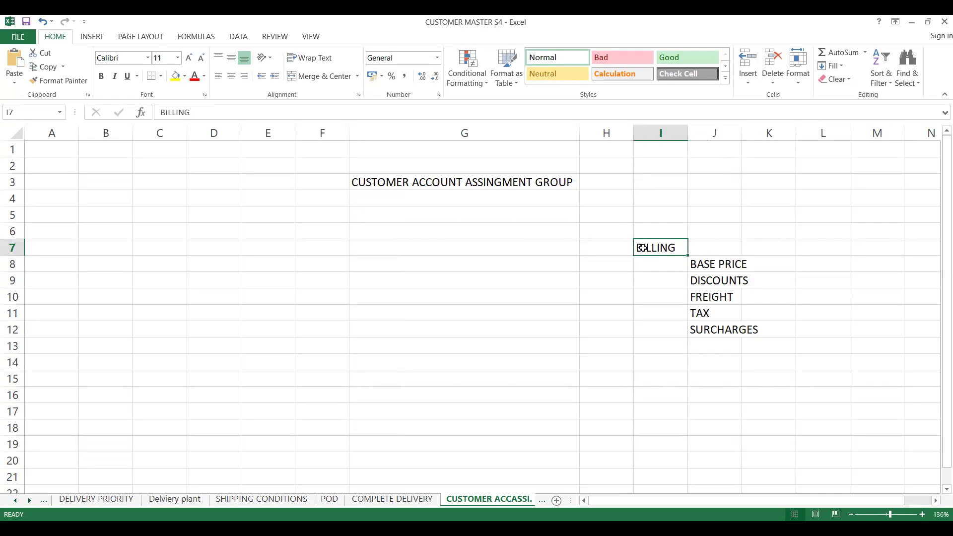
click(719, 261)
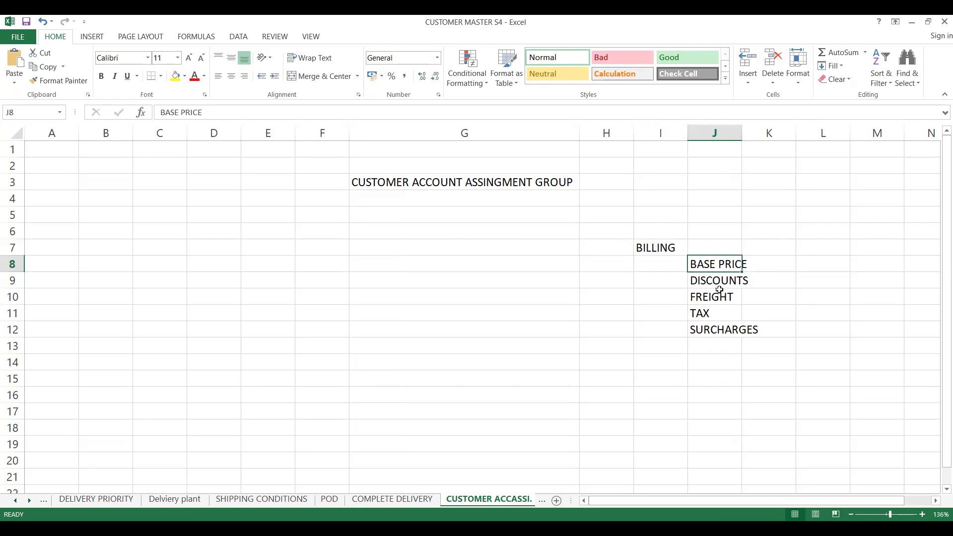
click(720, 297)
click(715, 326)
click(712, 282)
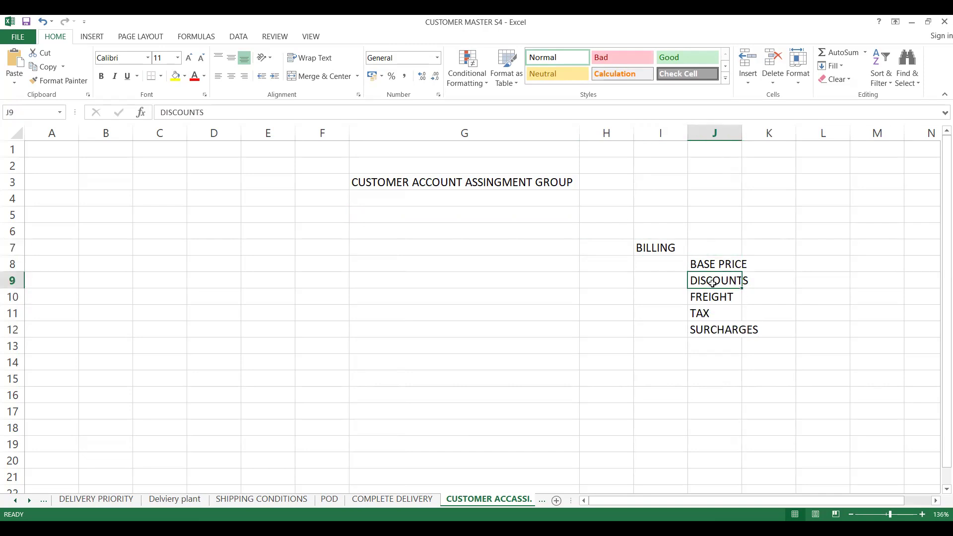
click(713, 272)
click(757, 250)
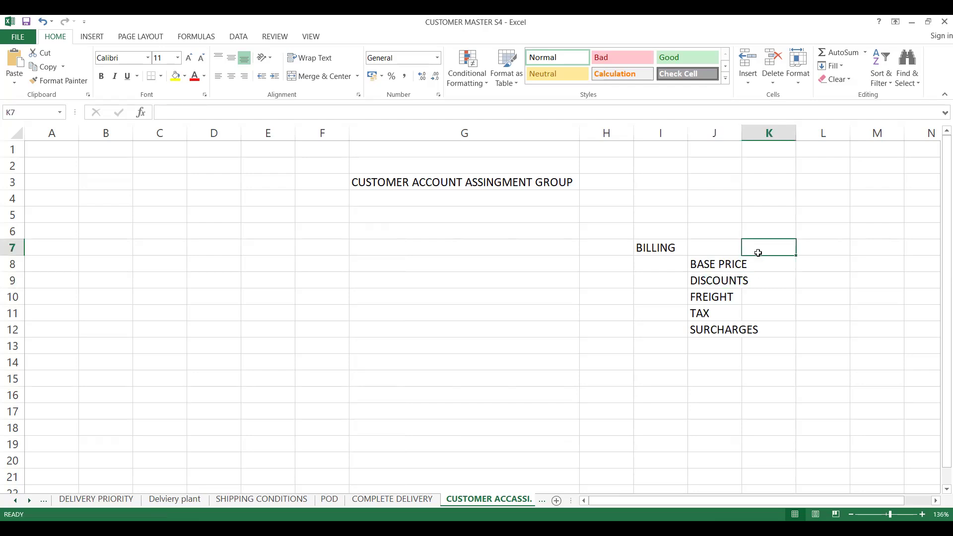
Autofit column J to the width of its longest billing entry.
click(714, 266)
double_click(741, 137)
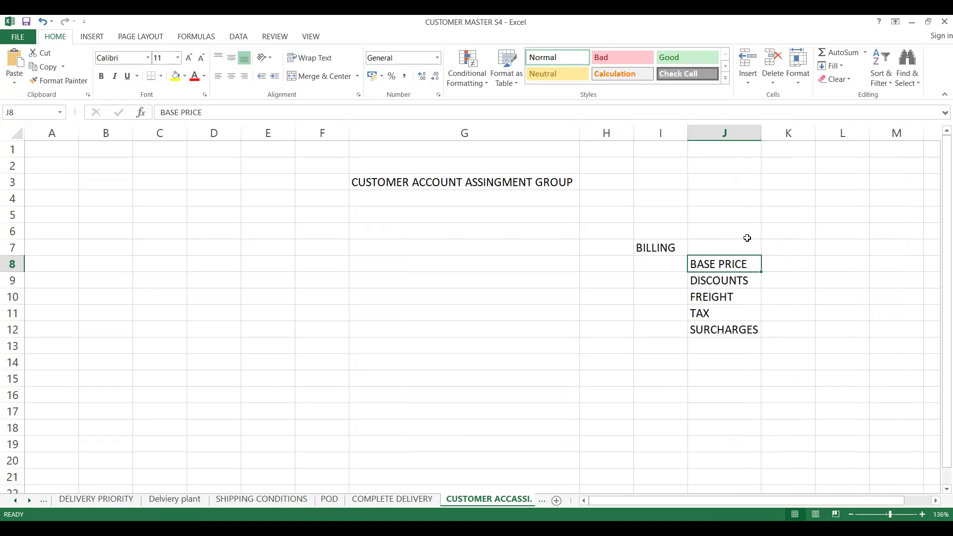
click(735, 279)
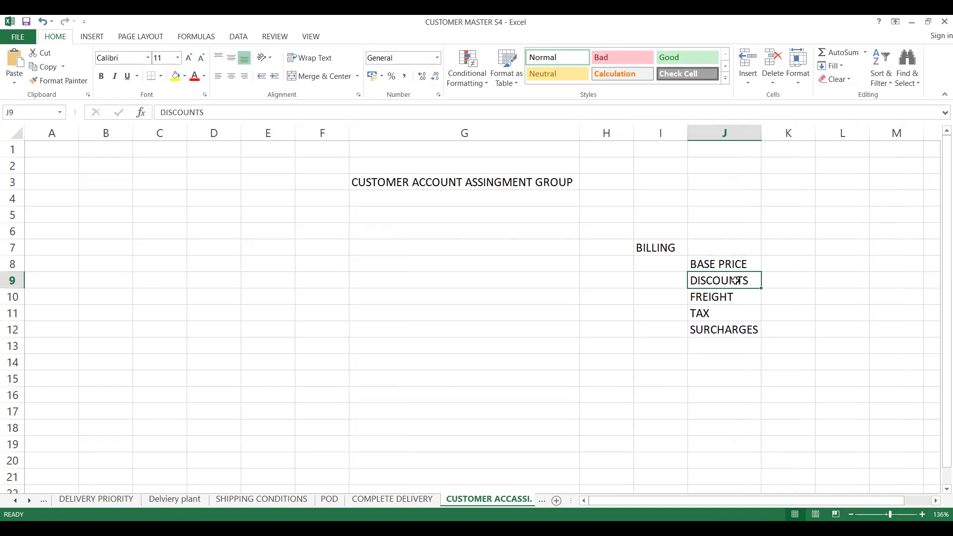
Enter the headings SD in cell J4 and FI in cell K4 above the billing list.
click(693, 193)
click(769, 193)
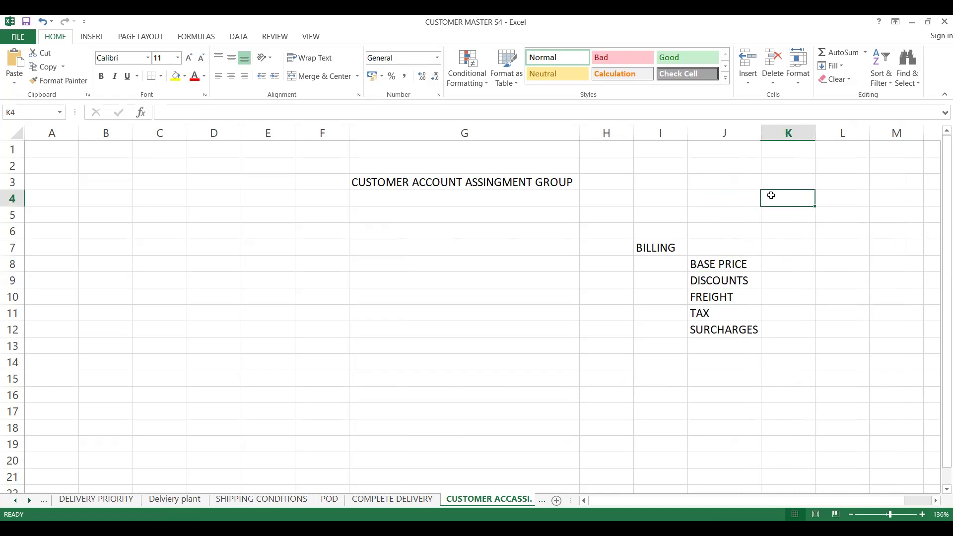
click(726, 203)
text(D)
key(BackSpace)
text(SD)
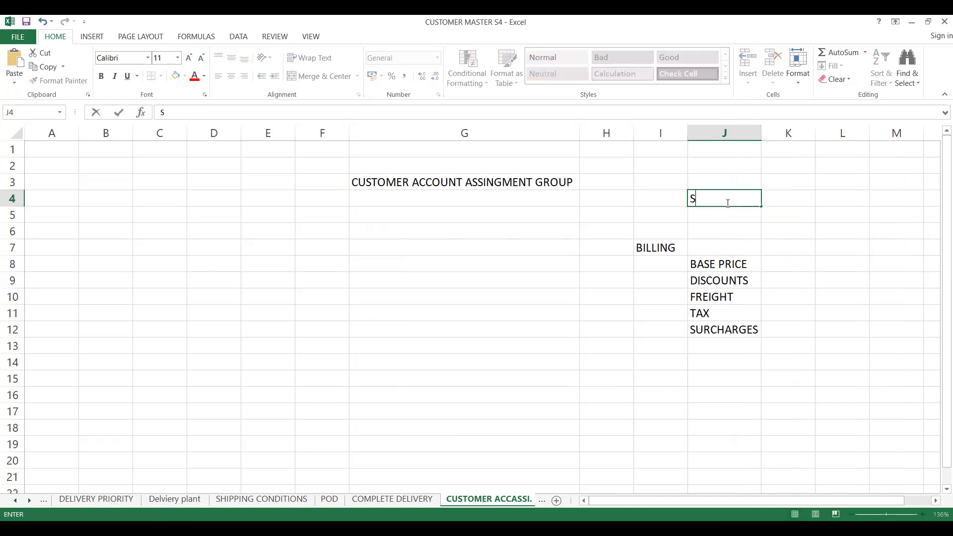
key(Tab)
text(FI)
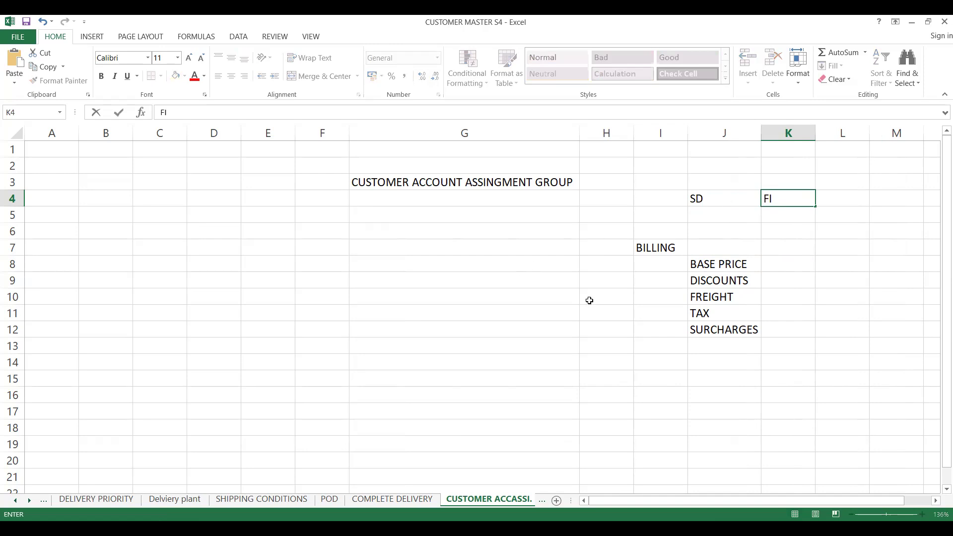
click(606, 300)
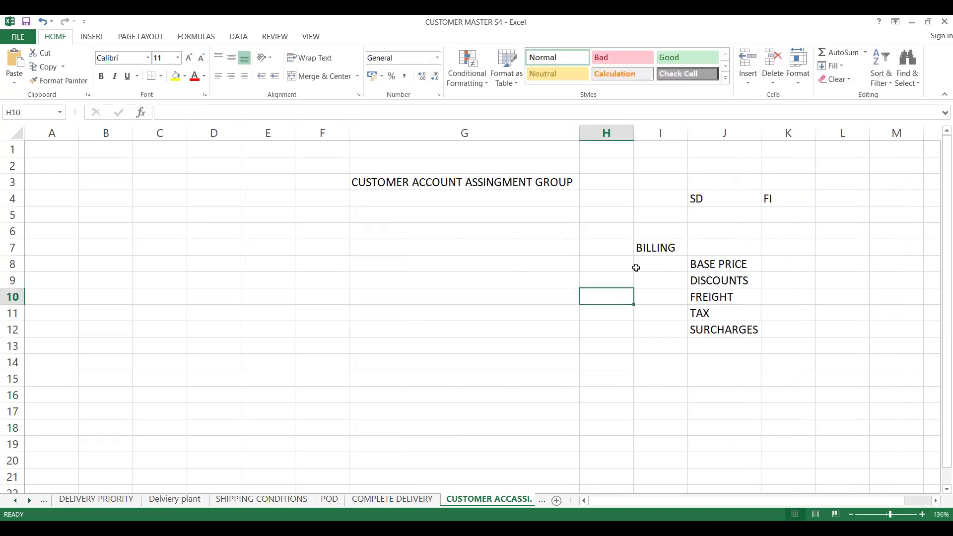
click(435, 182)
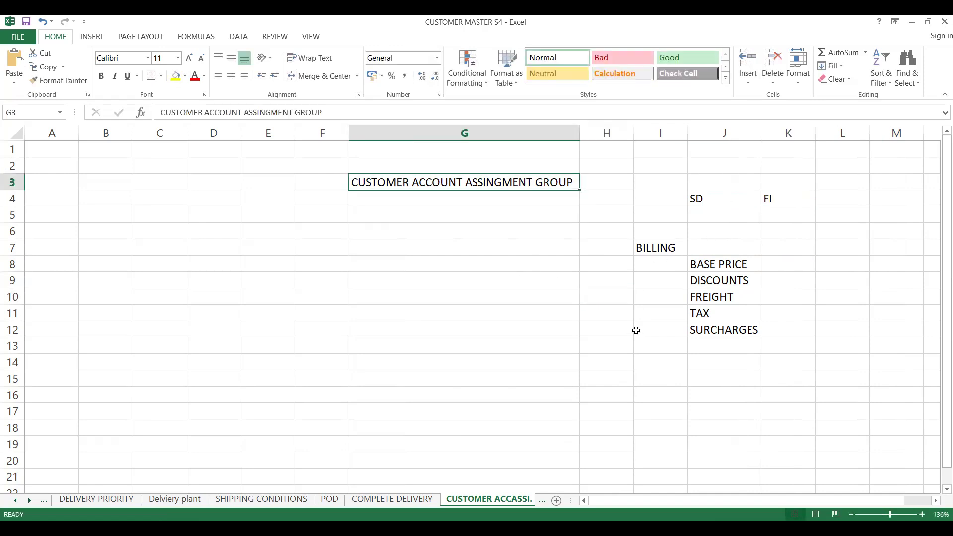
click(602, 258)
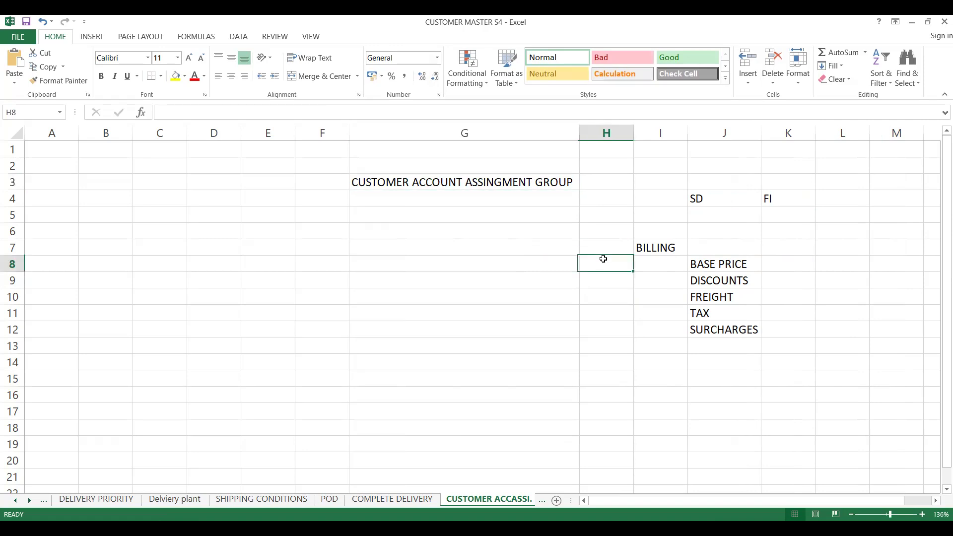
click(717, 264)
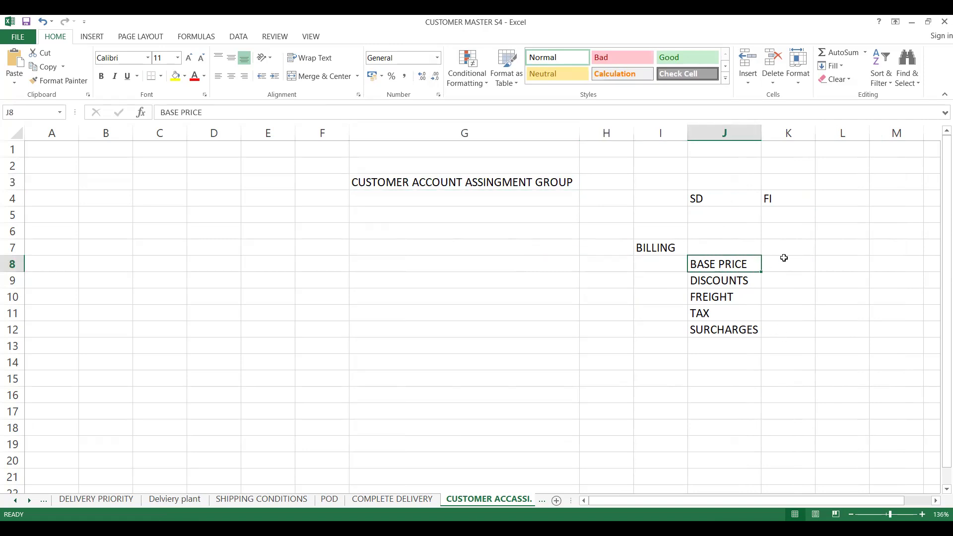
Enter the headings GL ACCOUNTS in cell L7 and ACCOUNT KEY in cell K7, on the BILLING row.
click(830, 249)
text(GL ACCOUNTS)
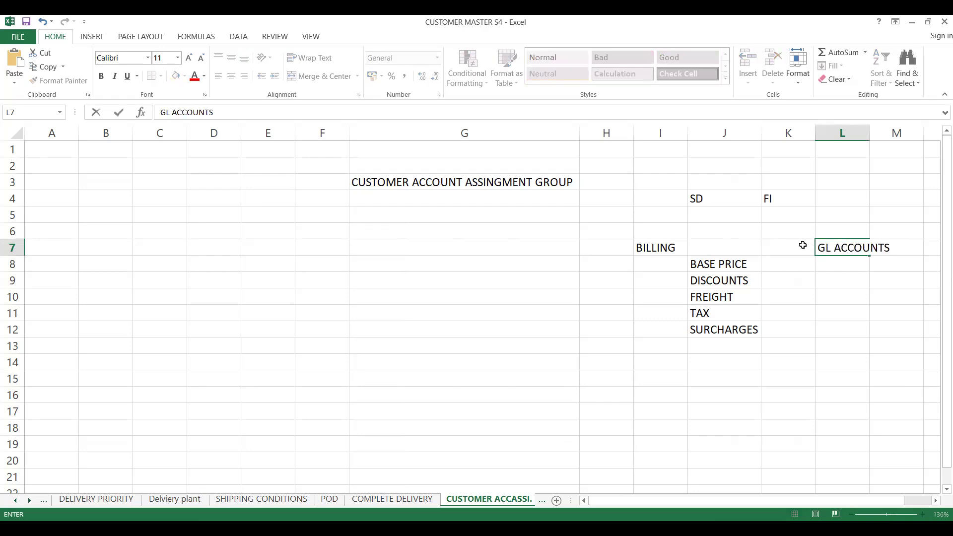
click(793, 246)
text(E)
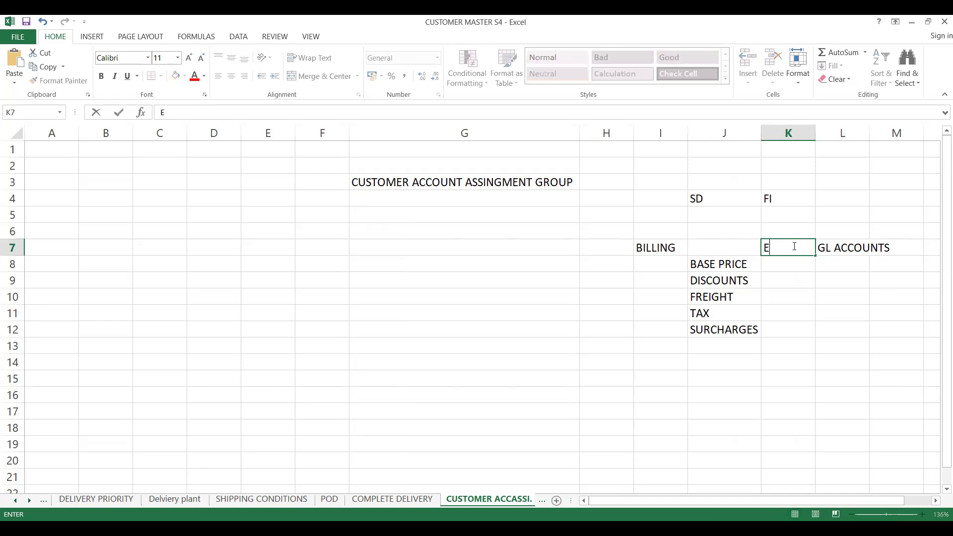
key(BackSpace)
text(ACCOUNT KE)
key(BackSpace)
text(EY)
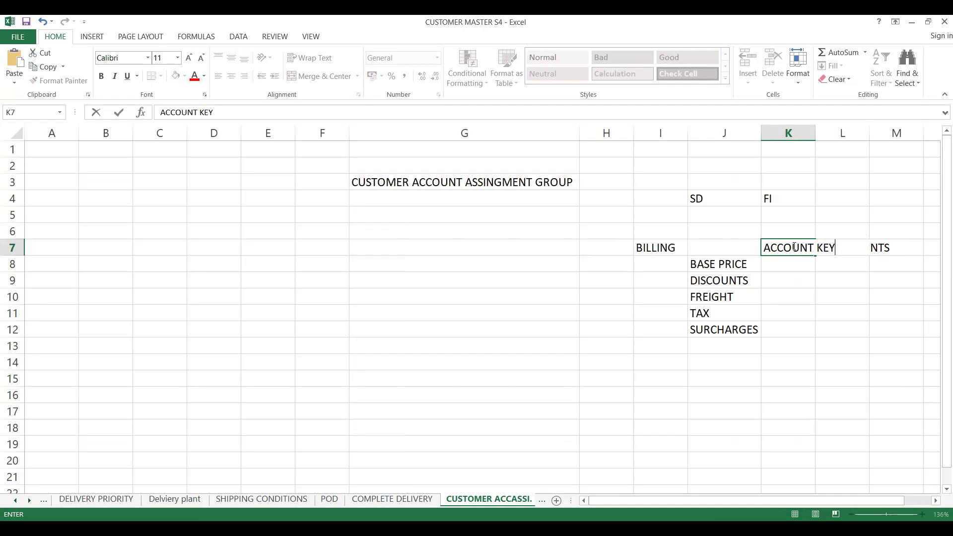
click(779, 278)
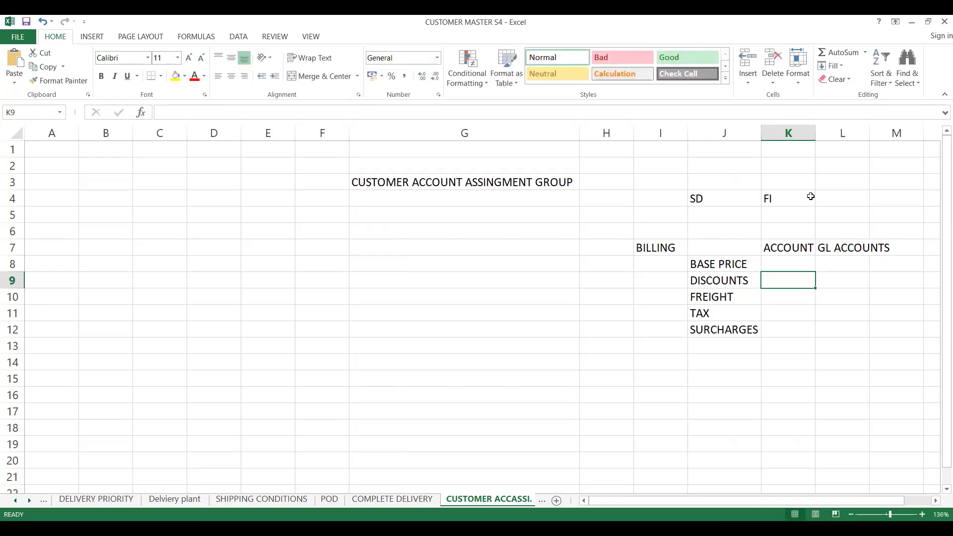
Autofit columns K and L to the width of the ACCOUNT KEY and GL ACCOUNTS headings.
double_click(814, 136)
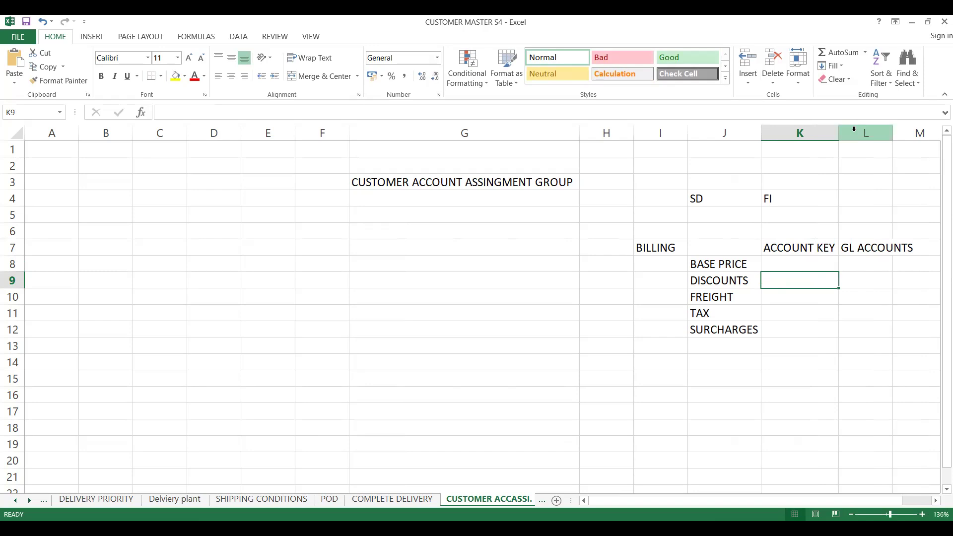
double_click(892, 136)
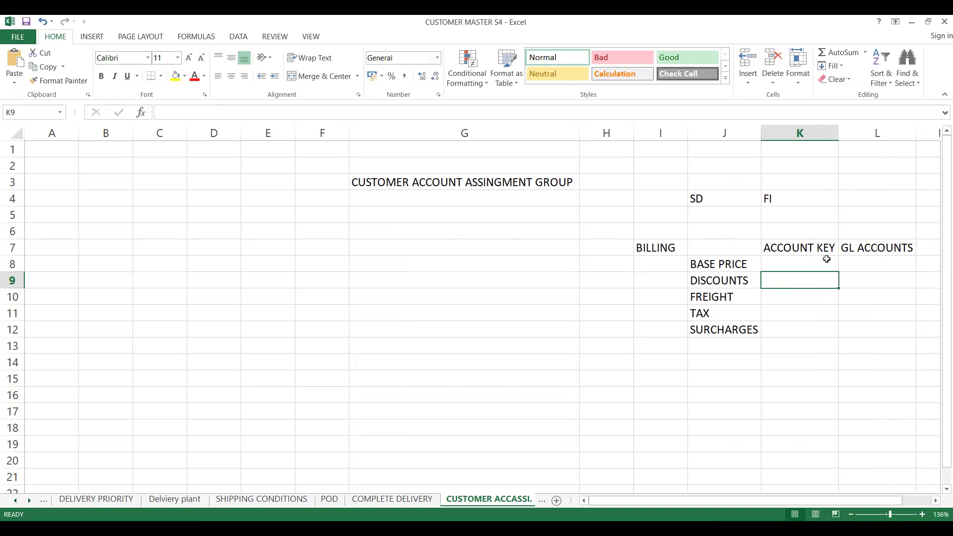
click(512, 320)
click(697, 308)
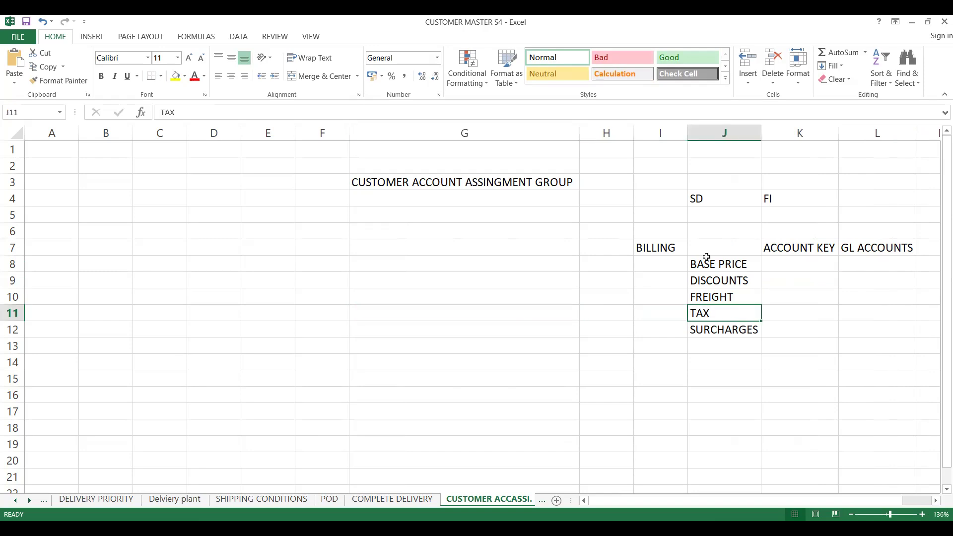
click(705, 251)
click(457, 192)
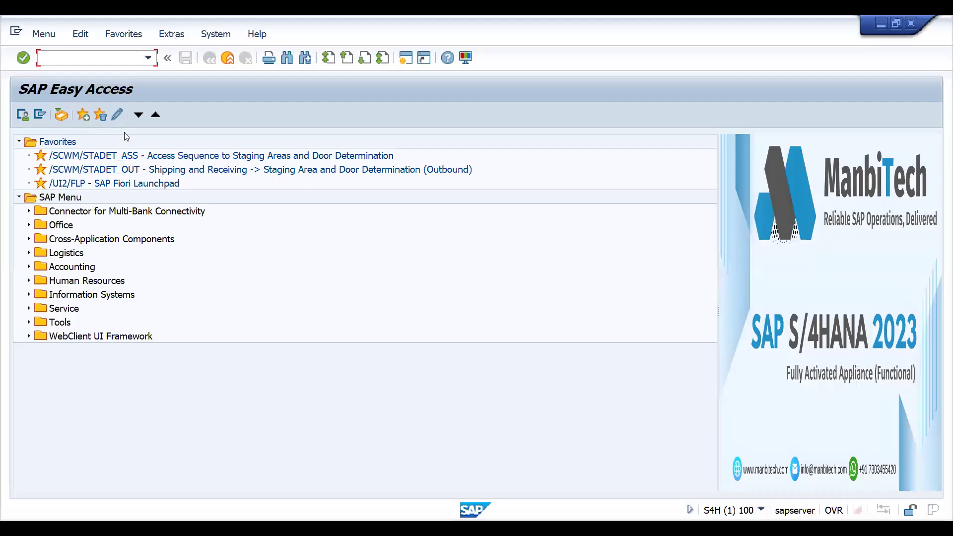
Start transaction bp, search with the prefilled business partner number and open the KRISHNA TEA VENTURES LTD. record.
text(bp)
key(Return)
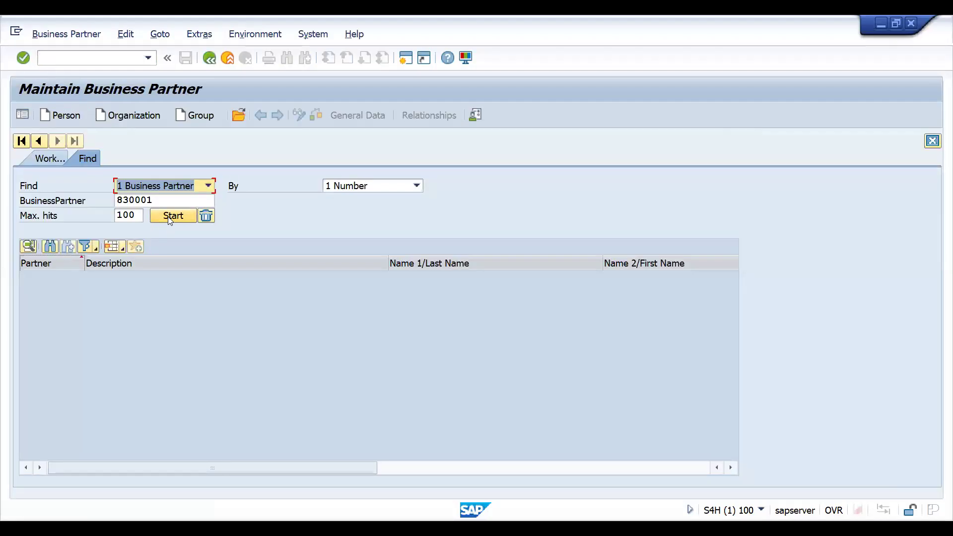
click(171, 216)
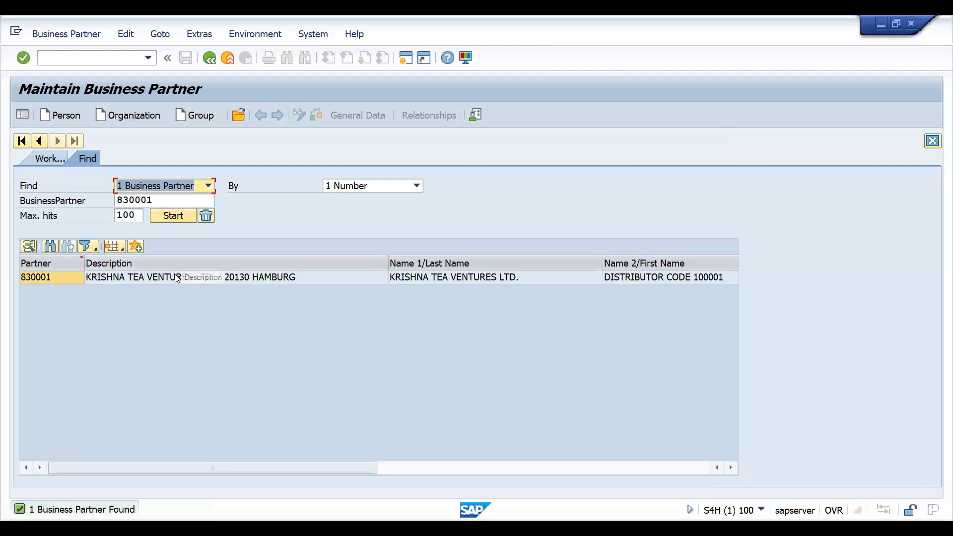
double_click(176, 278)
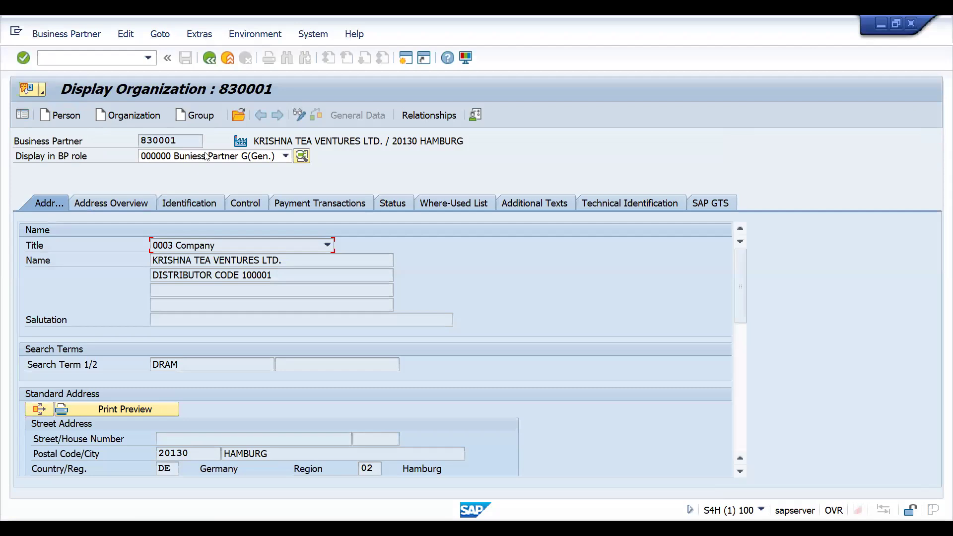
Display the business partner in role DFLC01 Customer and examine the Acct Assmt Grp Cust. field in its sales area billing data.
click(206, 156)
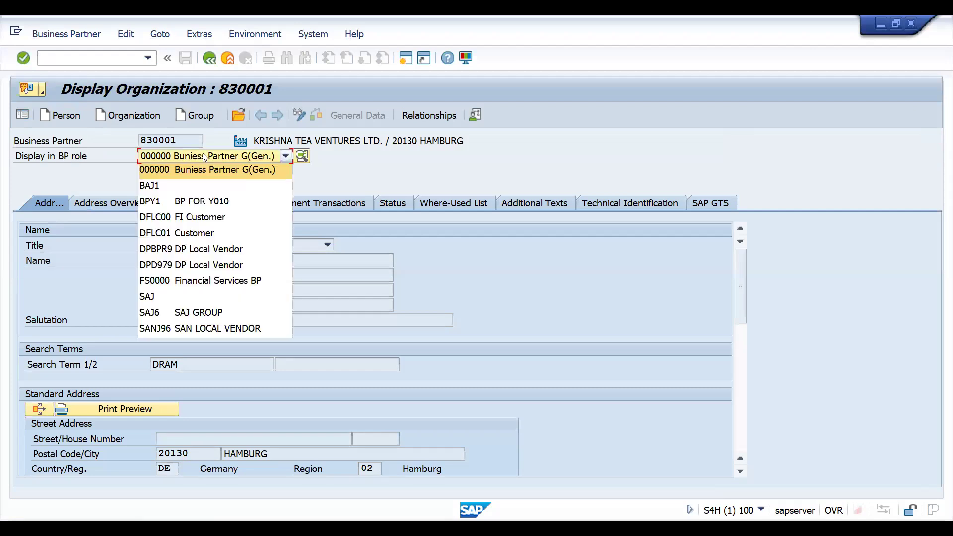
click(177, 233)
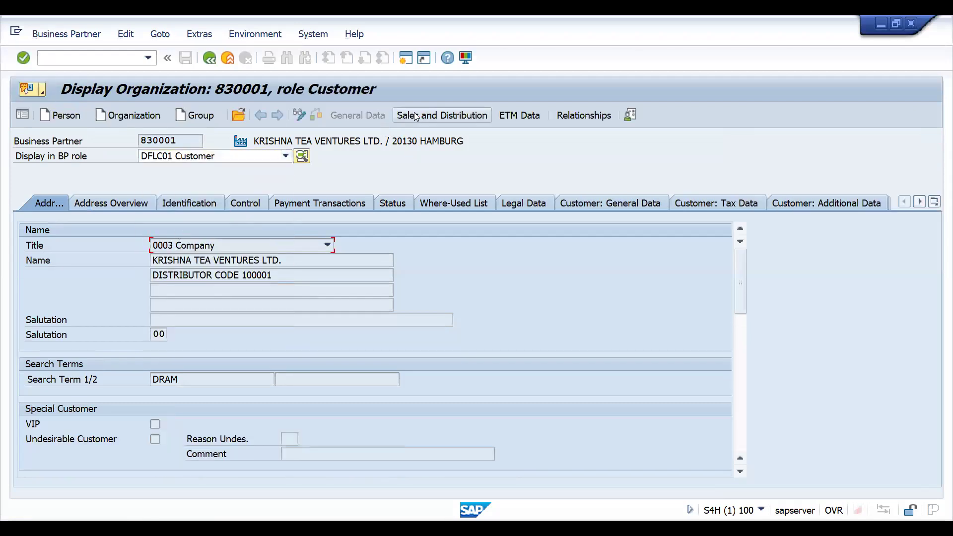
click(416, 115)
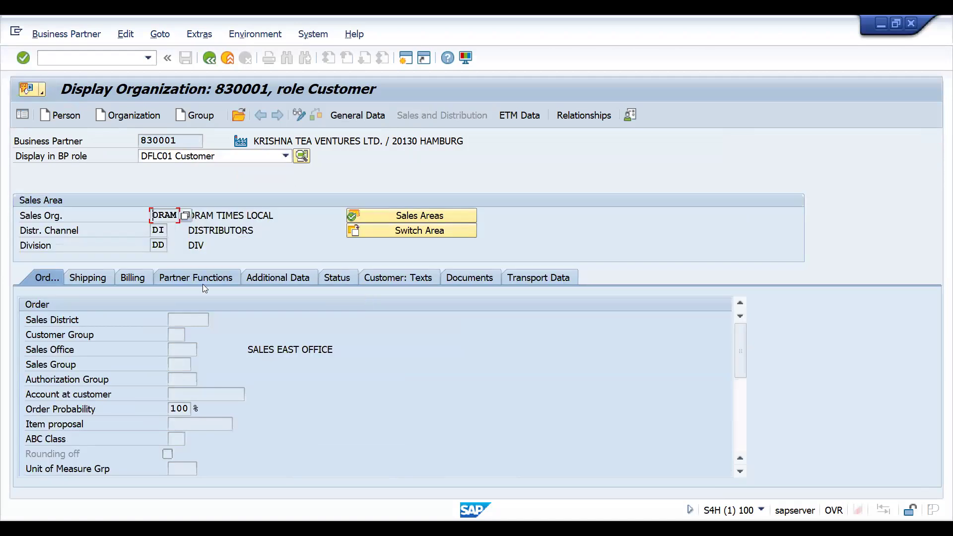
click(143, 279)
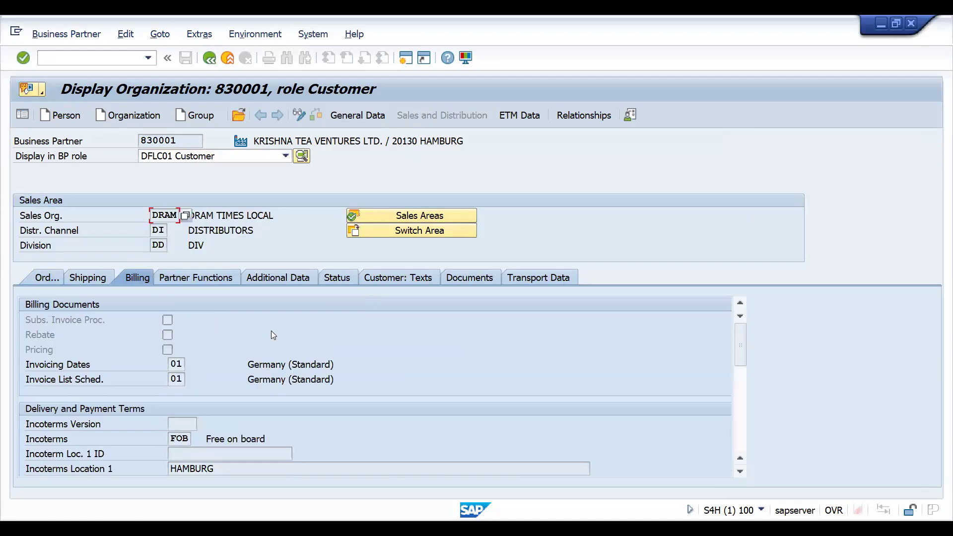
click(745, 445)
click(175, 411)
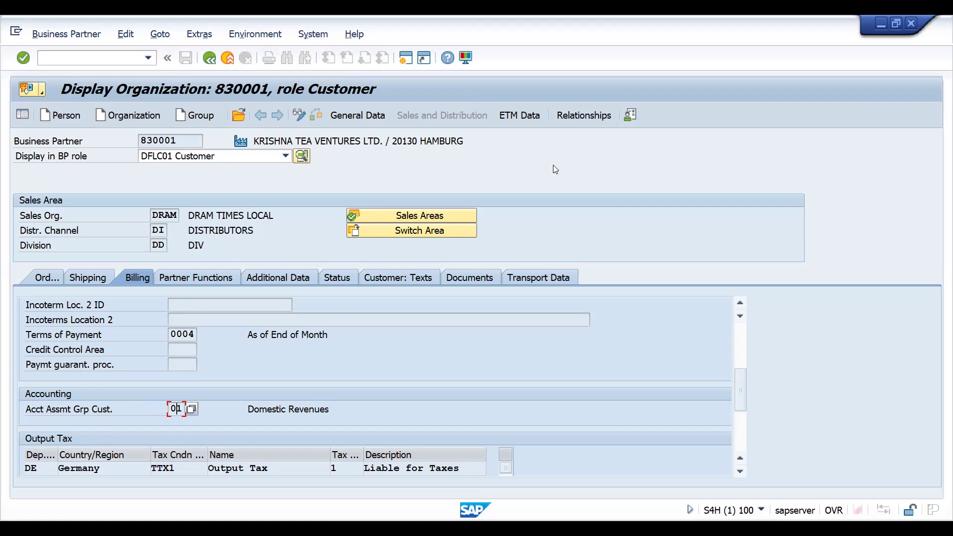
Start transaction VA01 for order type DOR1 and enter the sold-to party number and customer reference ACCOUNTASS.
click(119, 60)
text(/NVA01)
key(Return)
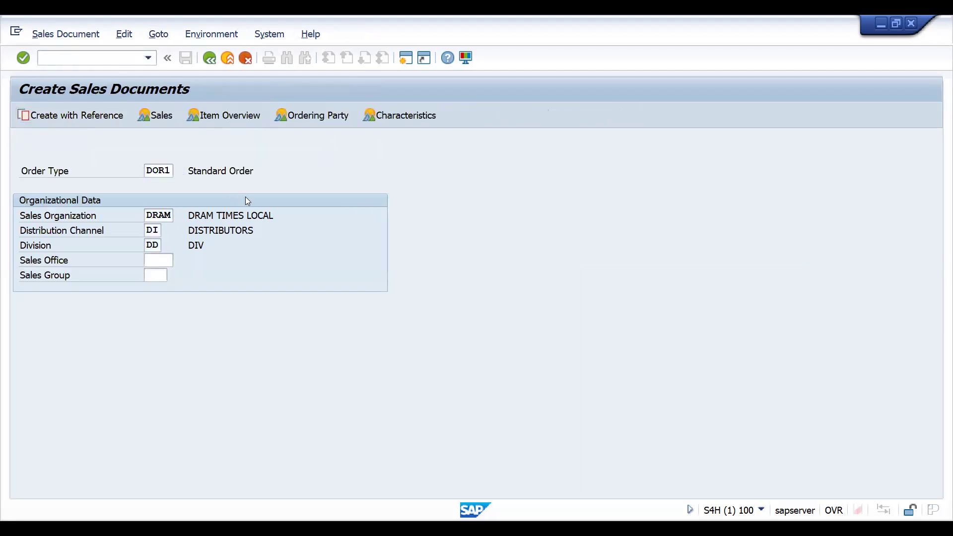
key(Return)
text(100033)
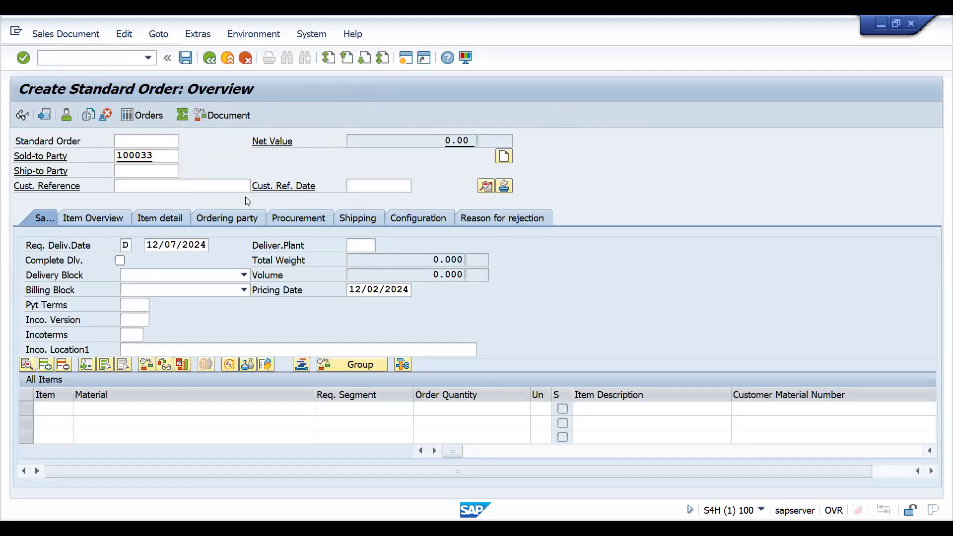
key(Return)
text(ACCOUNTS)
key(BackSpace)
text(ASS)
key(Return)
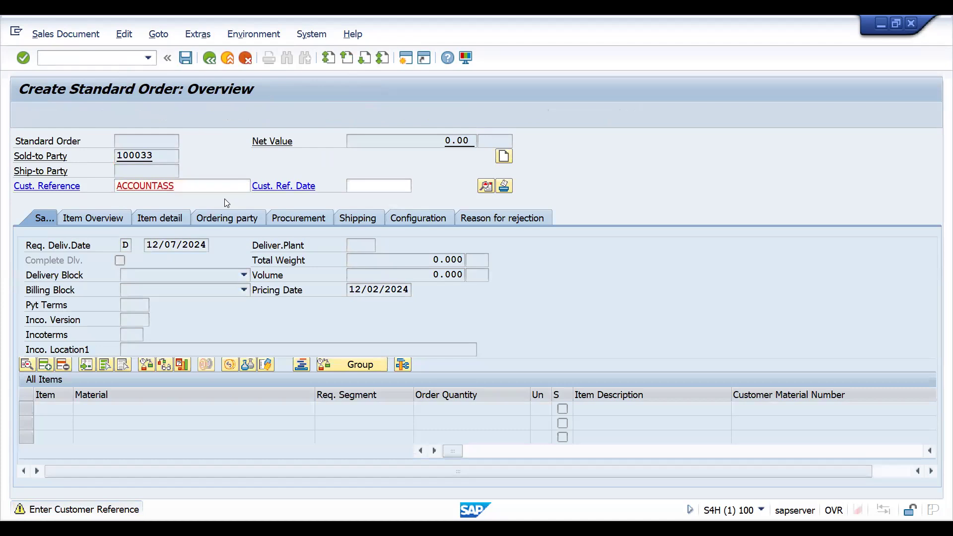
Add material 25893 with order quantity 1 as the first item of the sales order.
text(25893)
key(Tab)
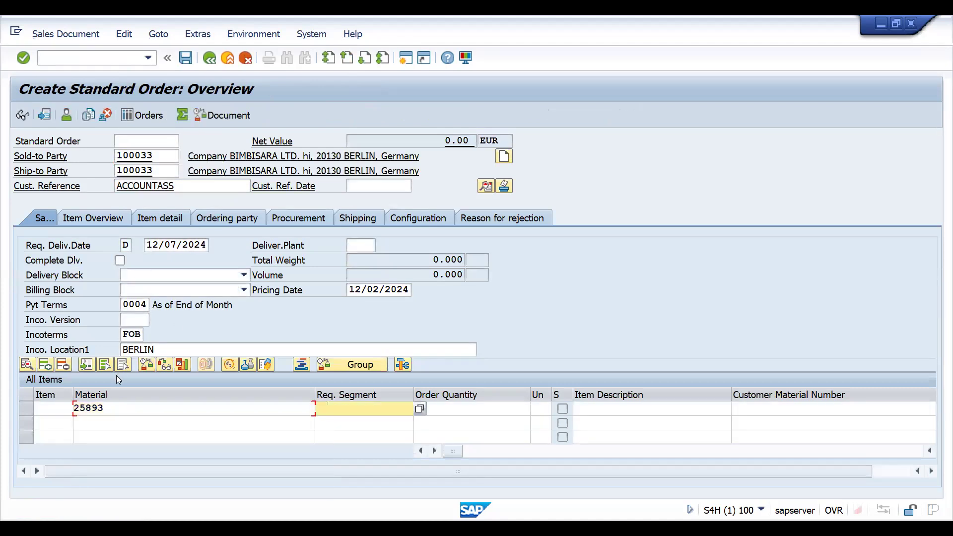
key(Tab)
text(1)
key(Return)
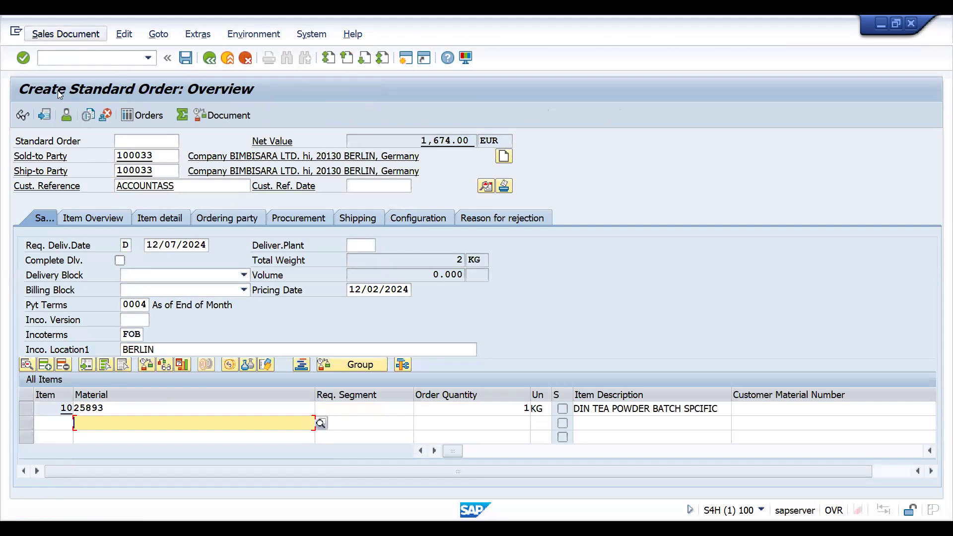
Save the order directly into an outbound delivery, set the picked quantity of material 25893 to 1 and post goods issue.
click(64, 34)
click(51, 178)
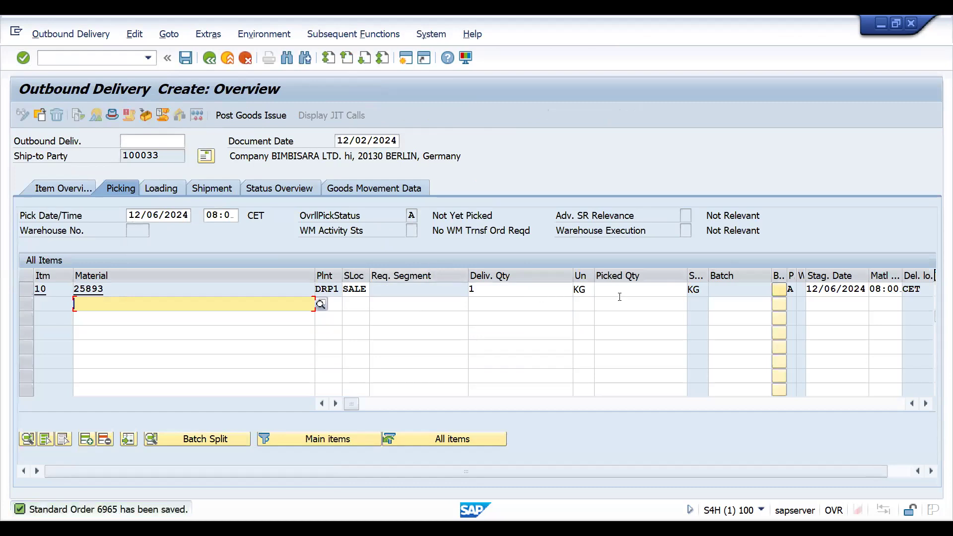
click(615, 289)
text(1)
key(Return)
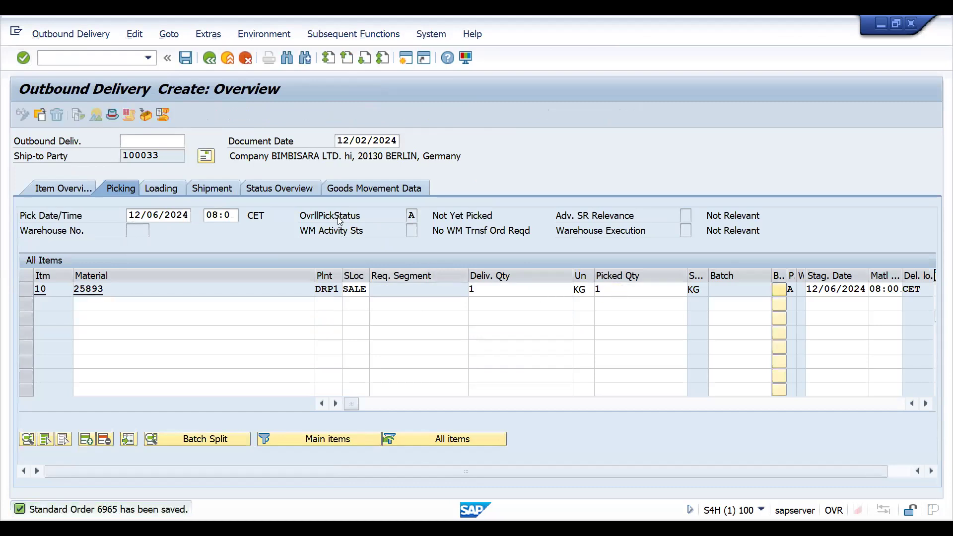
click(234, 115)
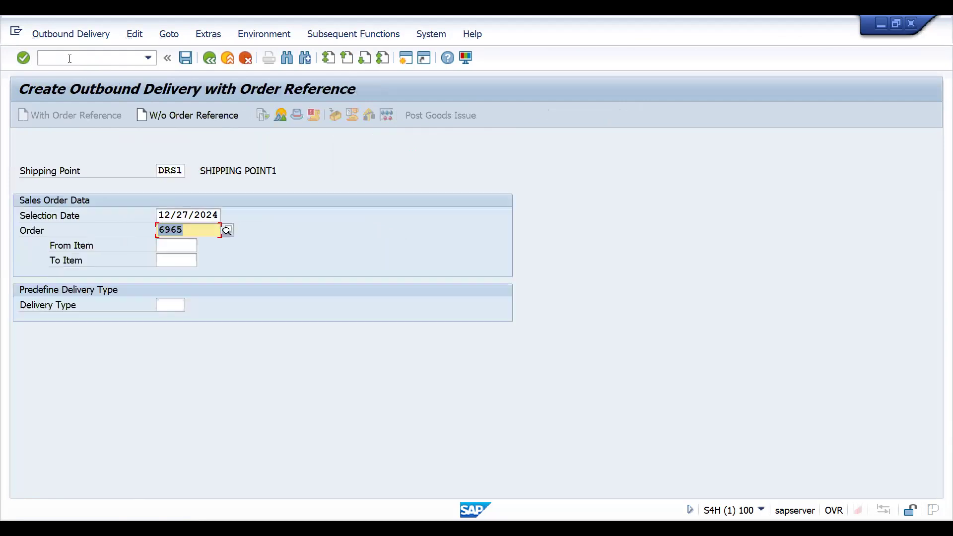
Try to create the billing document for the saved delivery in transaction VF01.
click(70, 58)
text(/NVF01)
key(Return)
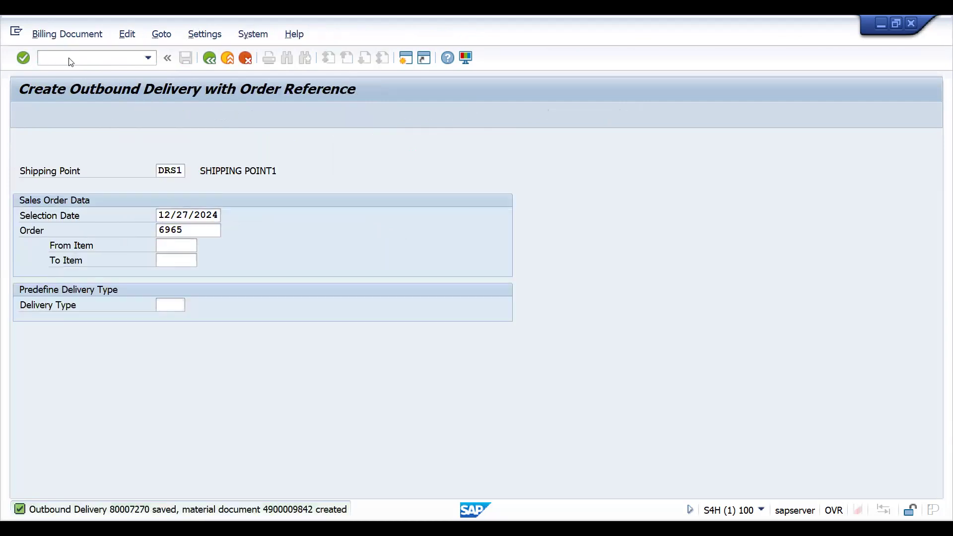
key(Return)
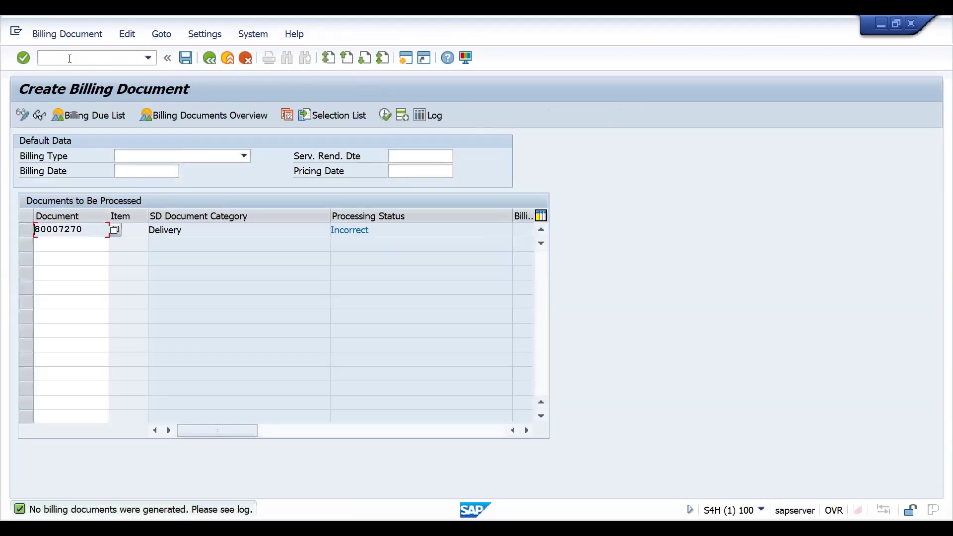
Start transaction VLPOD for the same outbound delivery, confirm its proof of delivery and save it.
click(62, 57)
text(/NVLPOD)
key(Return)
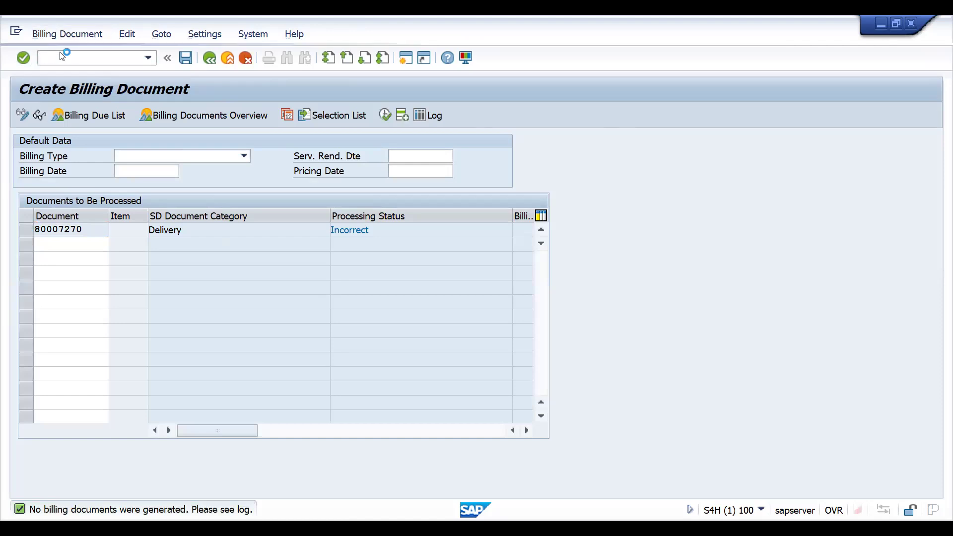
key(End)
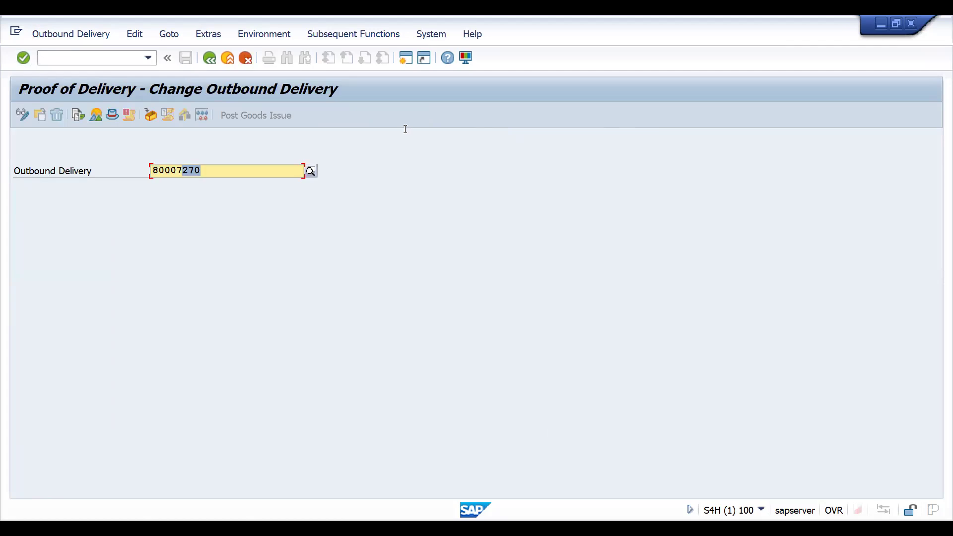
key(Return)
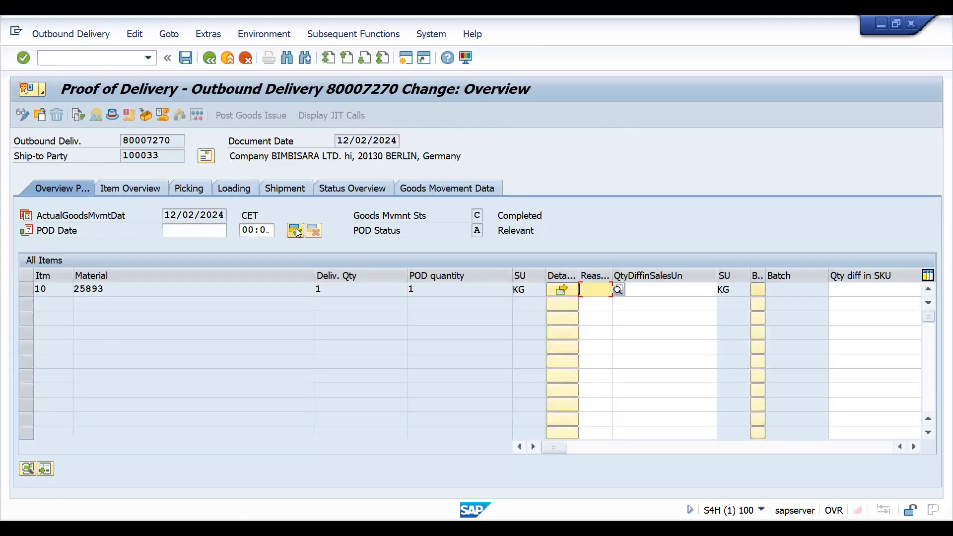
click(295, 231)
click(185, 58)
Create the F2 invoice for the delivery in transaction VF01 and save it.
click(76, 59)
text(/nvf01)
key(Return)
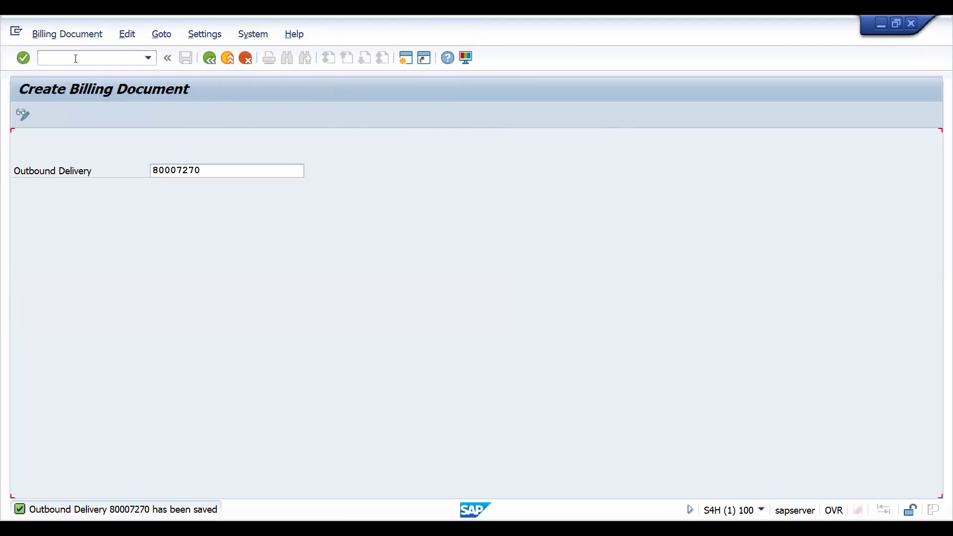
key(Return)
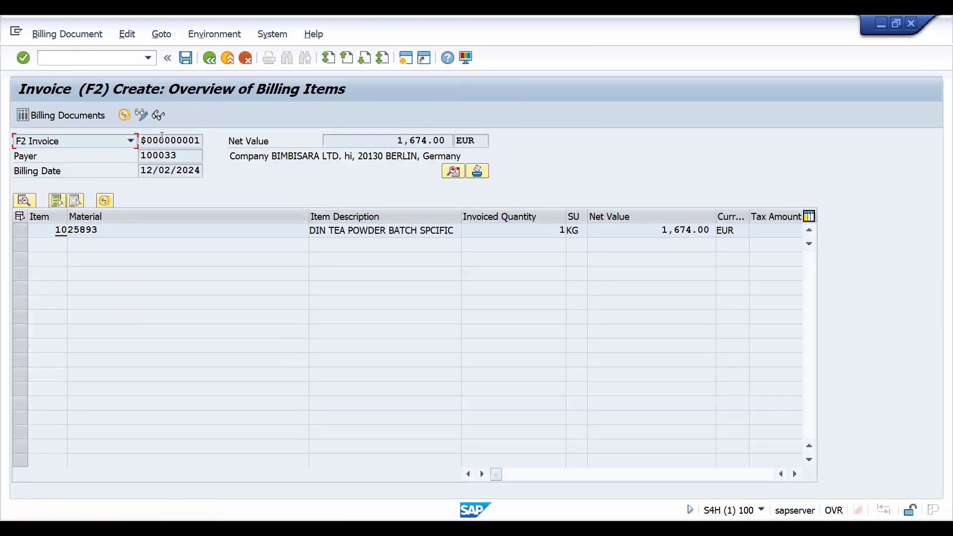
key(ctrl+s)
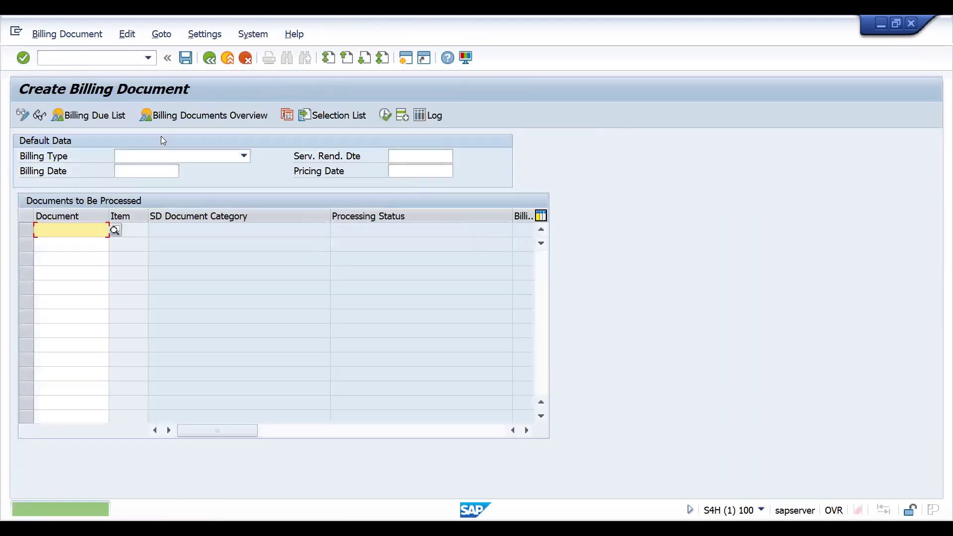
Display the saved billing document and open its accounting document.
click(69, 35)
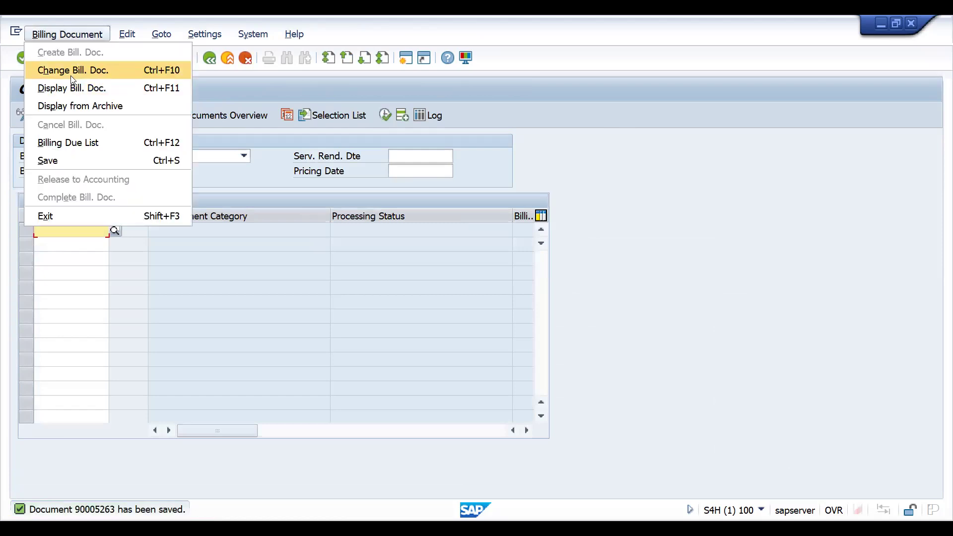
click(71, 88)
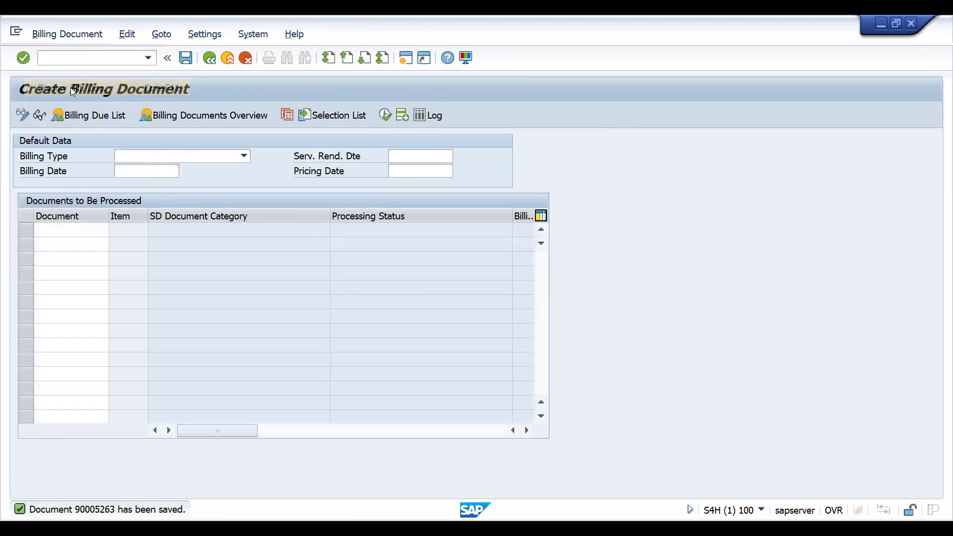
click(156, 116)
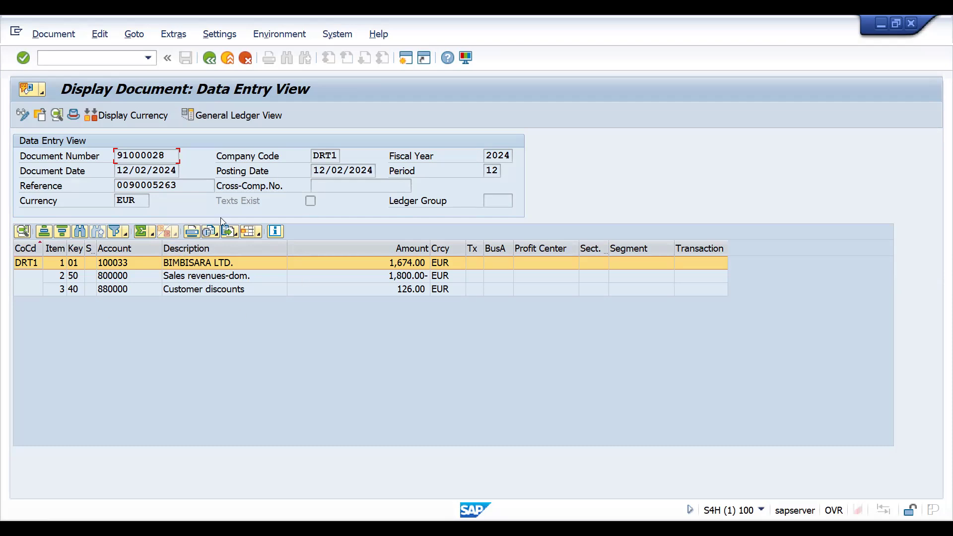
Examine the customer, sales revenue and customer discount accounts in the accounting document, including in its General Ledger View.
click(116, 268)
click(246, 277)
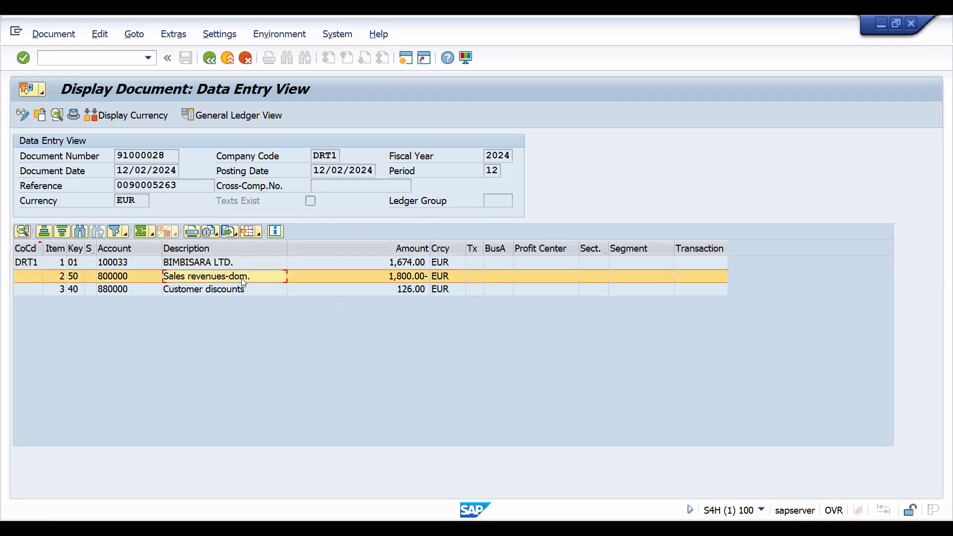
click(115, 281)
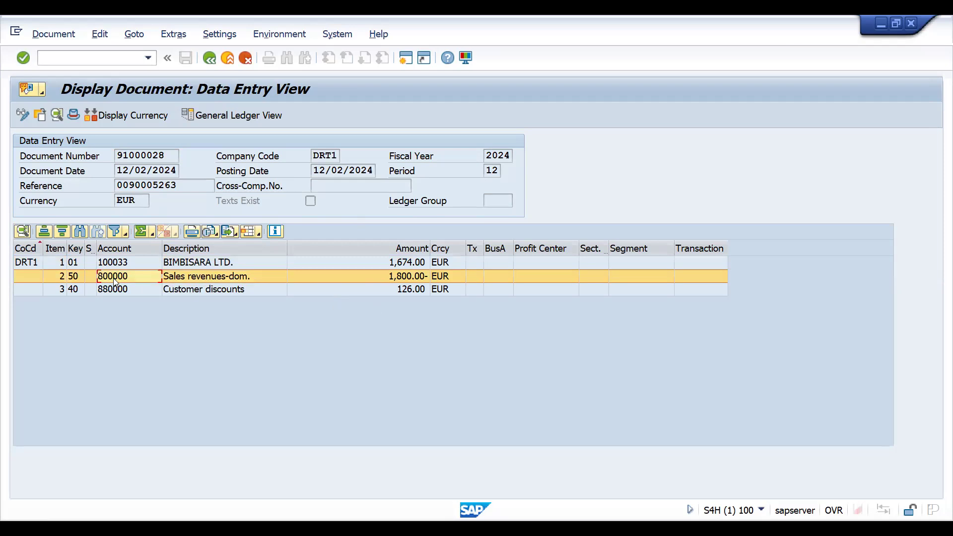
click(119, 292)
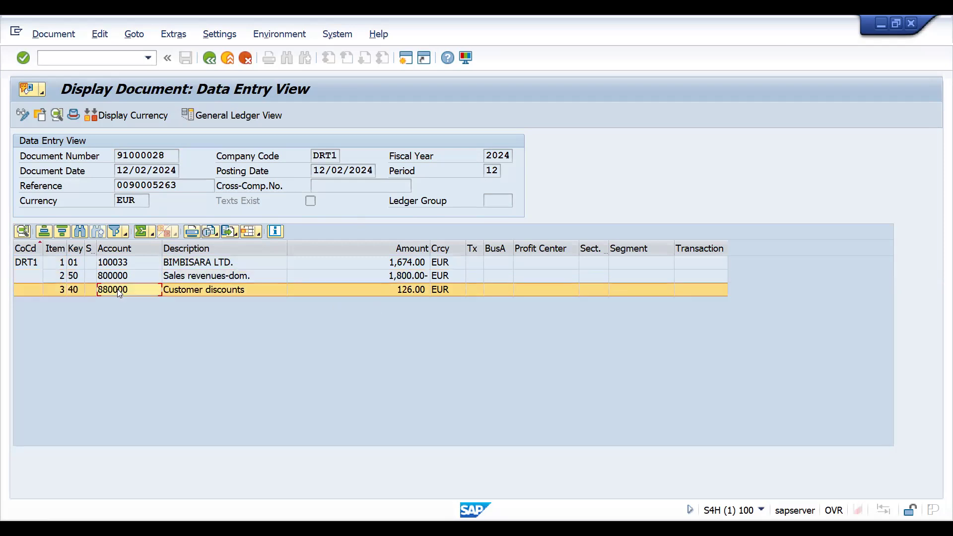
click(119, 279)
click(116, 246)
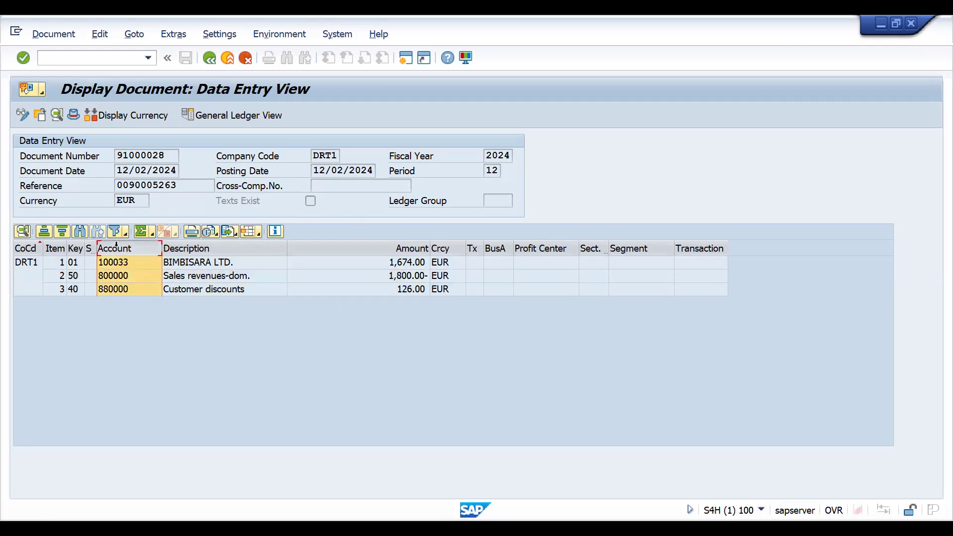
click(116, 293)
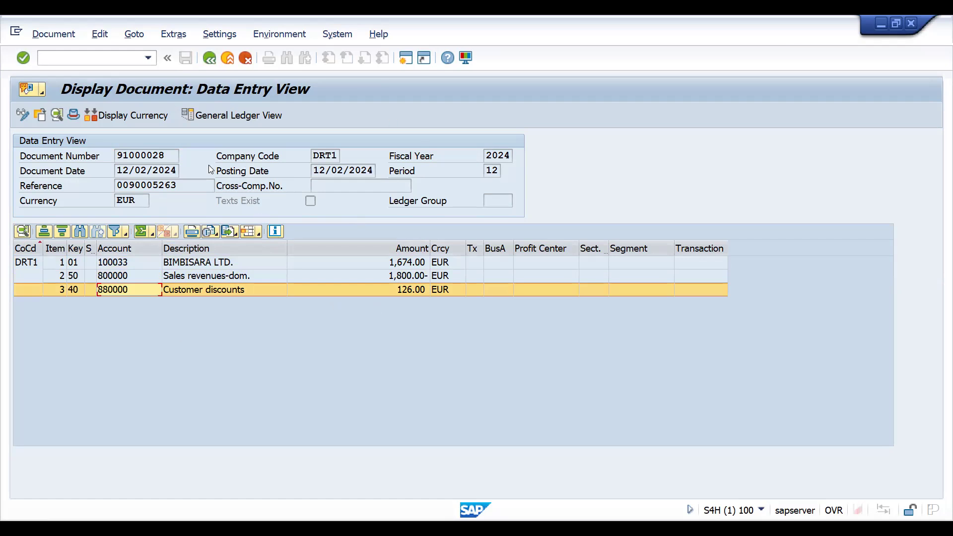
click(215, 124)
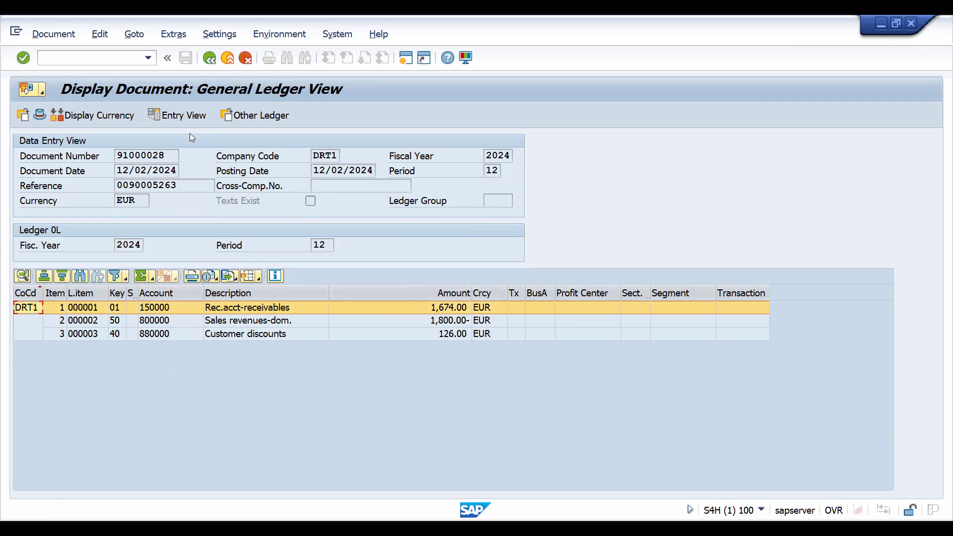
Return to the invoice and open its account determination analysis for revenue accounts.
click(208, 58)
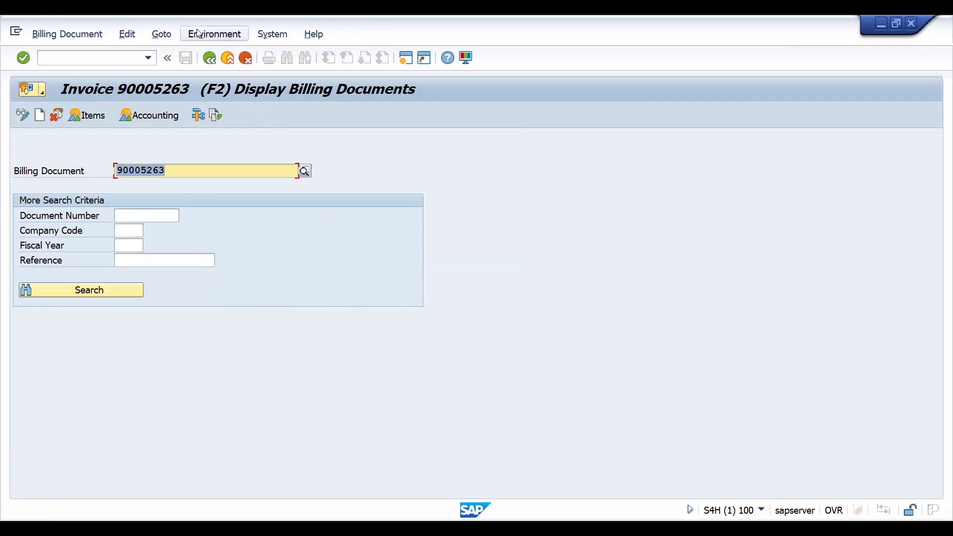
click(198, 34)
mouse_move(232, 88)
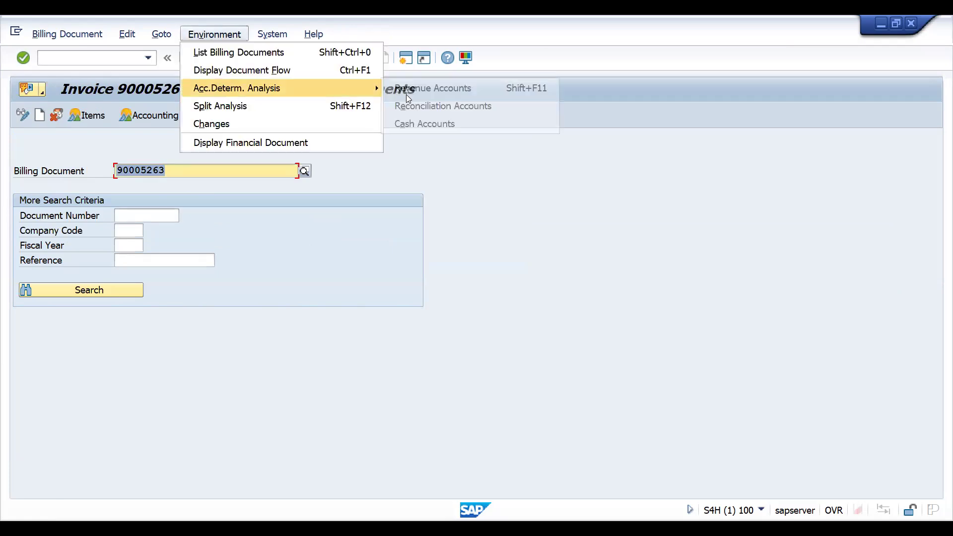
click(406, 94)
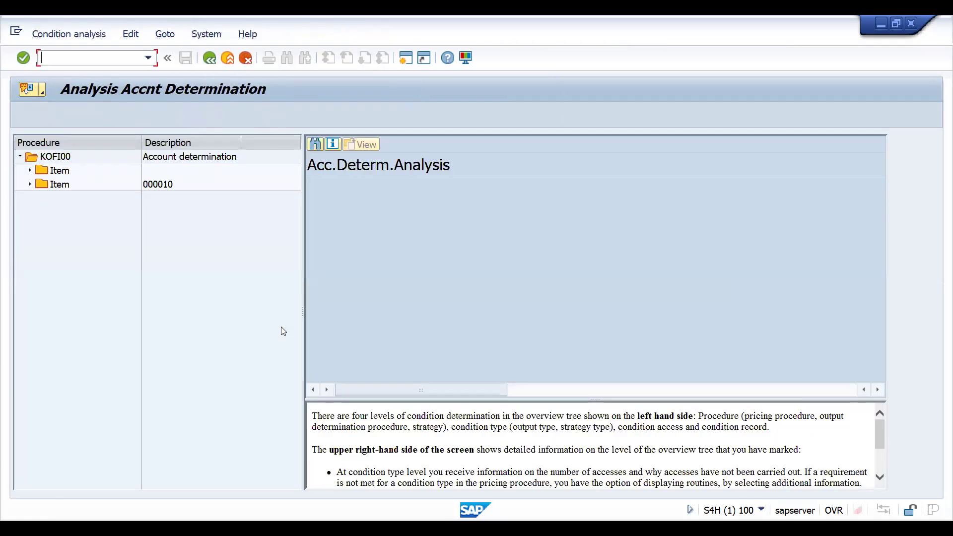
Expand item 000010 under procedure KOFI00 and show the accesses of condition types DR00 and DOGP.
click(31, 185)
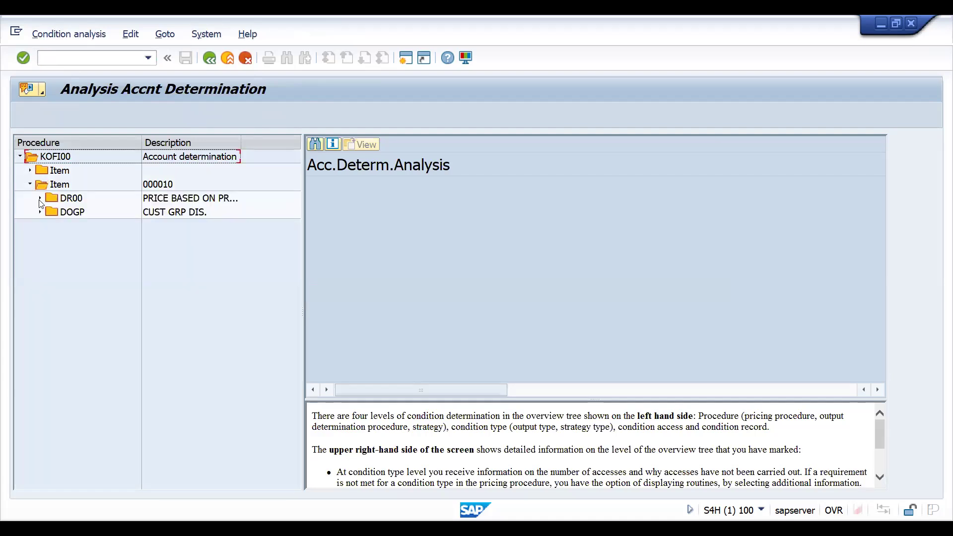
click(39, 198)
click(40, 281)
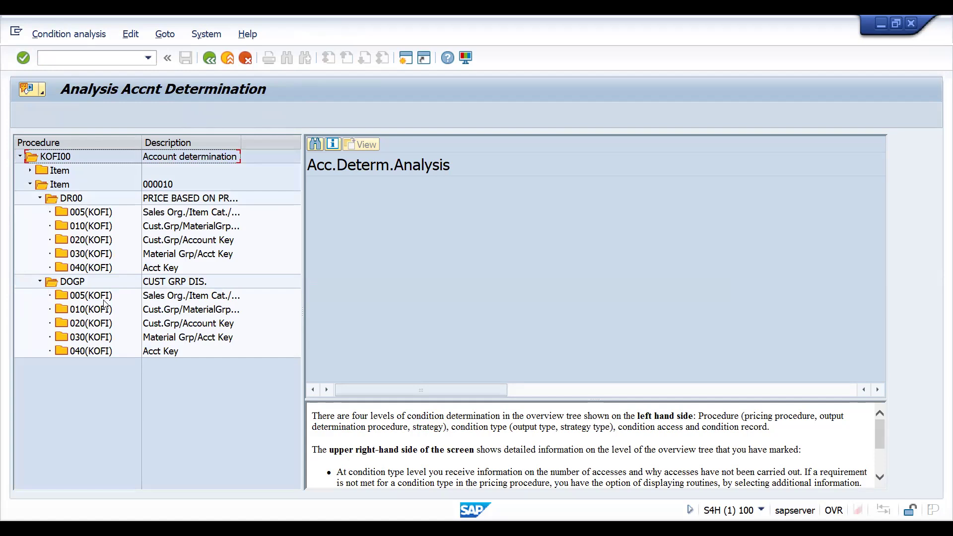
Show the access details of accesses 005 and 040 under DR00 and of access 040 under DOGP.
double_click(93, 214)
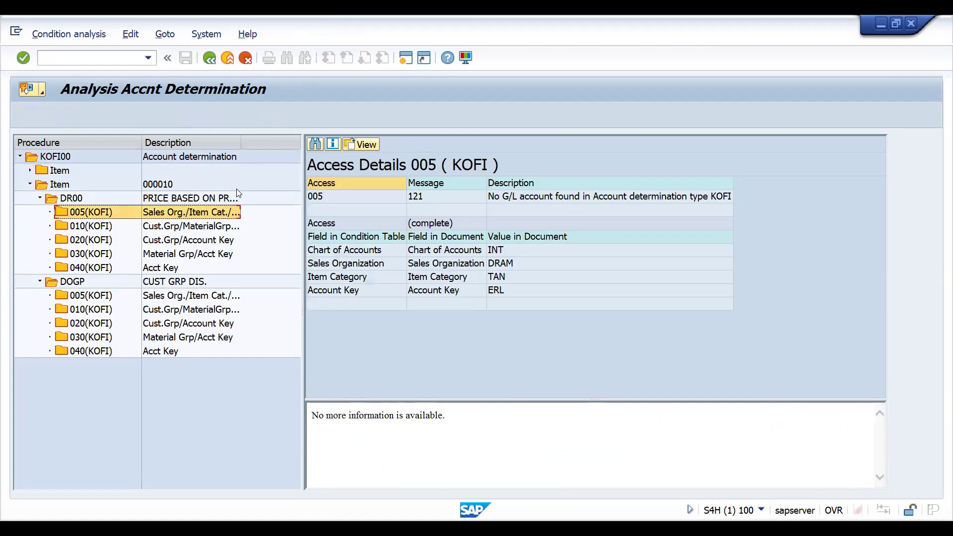
double_click(90, 268)
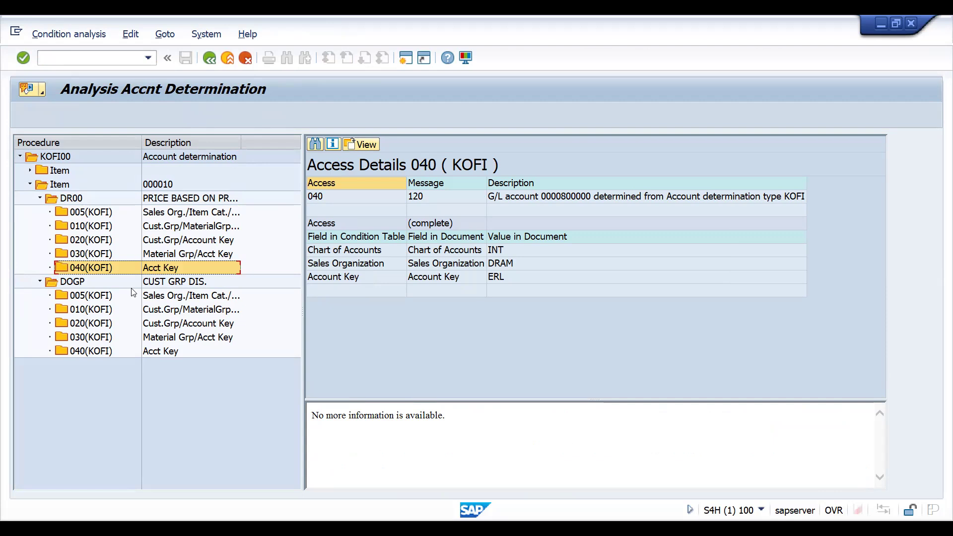
click(78, 352)
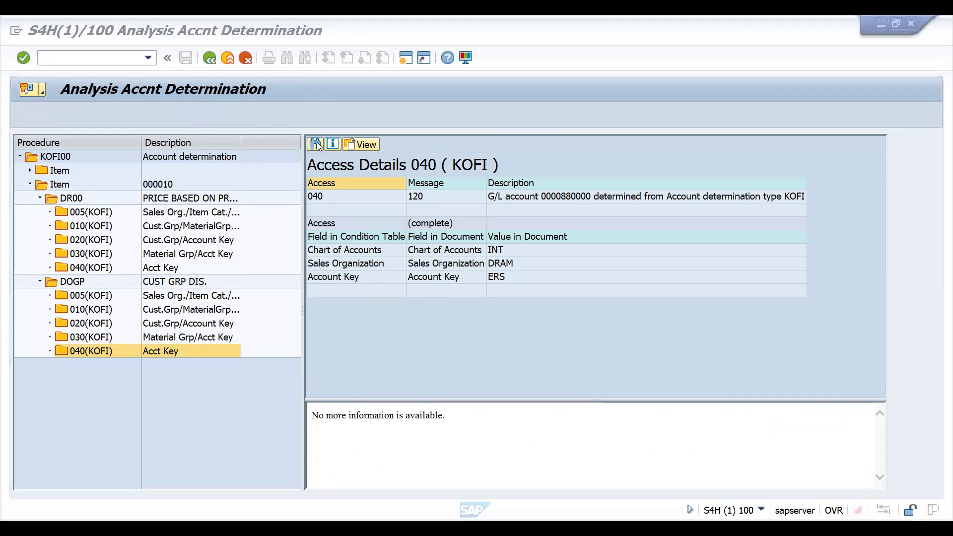
Switch to the Excel notes and enter MATERIAL ACCOUNT ASSIGNMENT GROUP in G4, below CUSTOMER ACCOUNT ASSINGMENT GROUP.
key(alt+Tab)
text(MATERIAL ACCOUNT ASSIGNMENT GROUP)
key(Return)
click(369, 248)
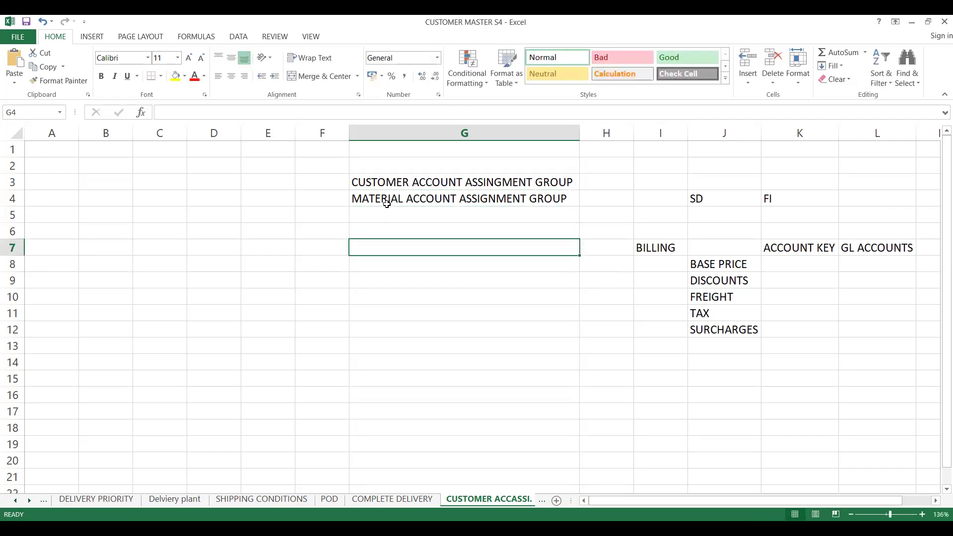
click(382, 182)
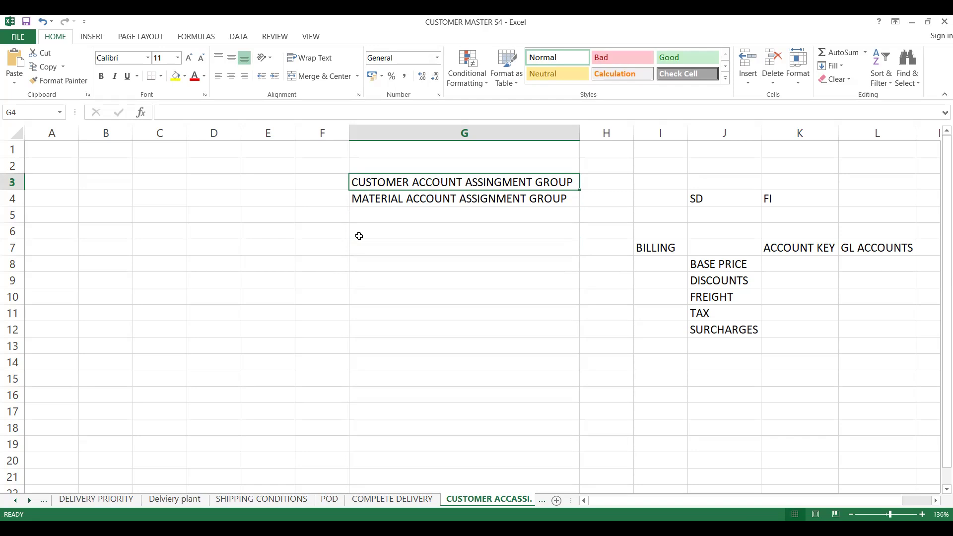
click(380, 197)
click(310, 196)
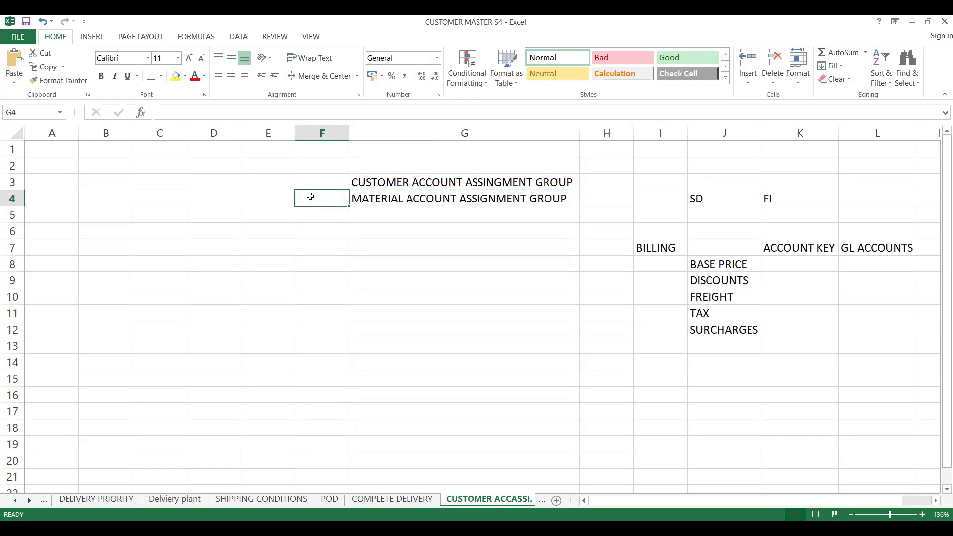
click(385, 183)
click(315, 182)
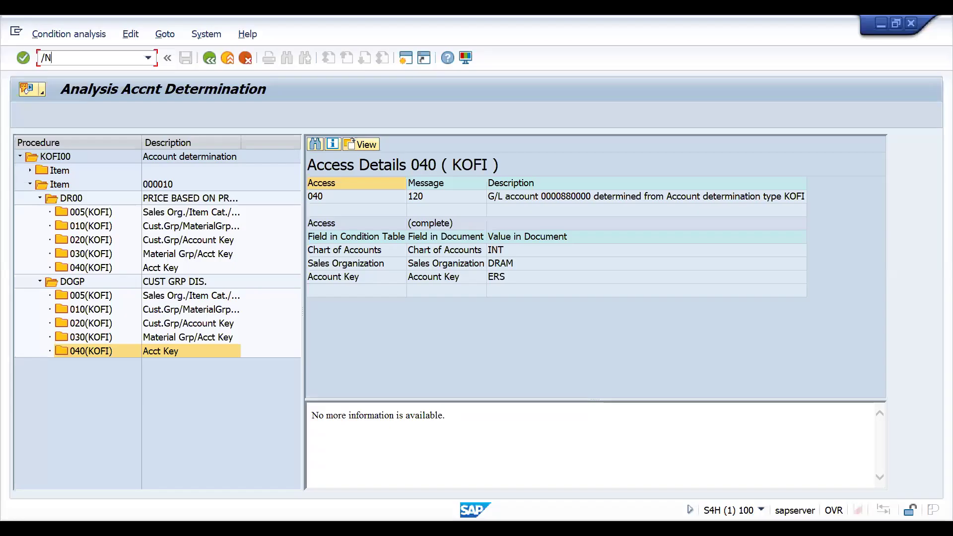
Switch back to SAP, run transaction VKOA and open table 005, Acct Key.
text(VKOA)
key(Return)
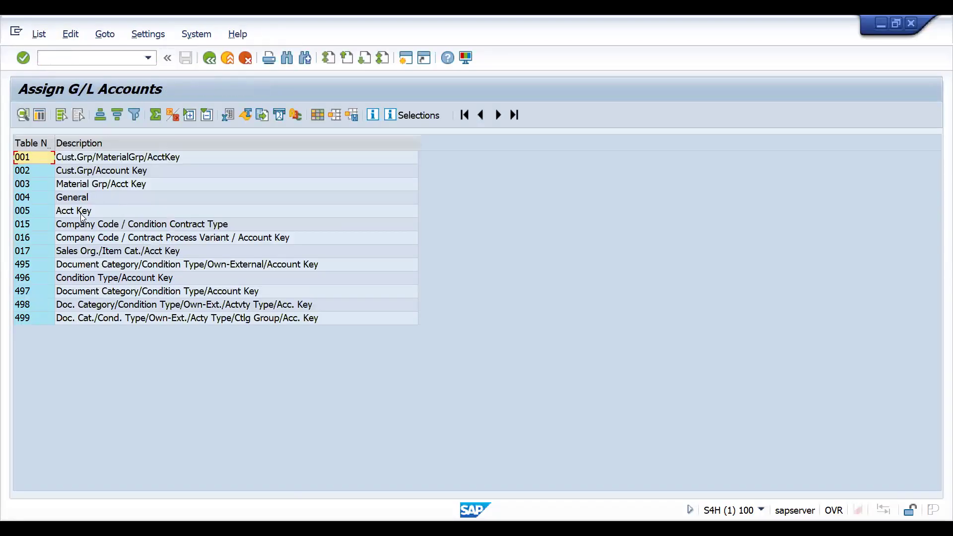
double_click(81, 214)
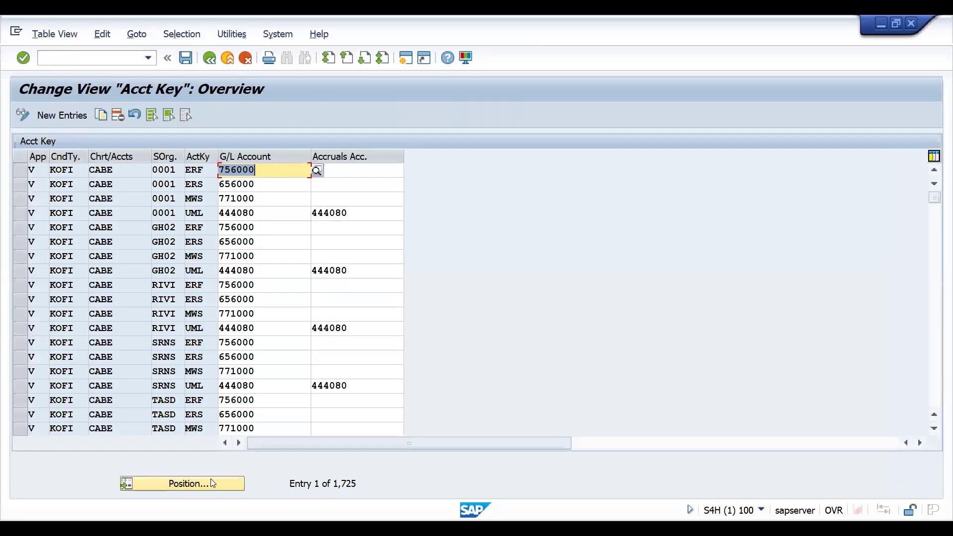
Position the list at application V, condition type KOFI, chart of accounts INT and sales organization DRAM.
click(211, 483)
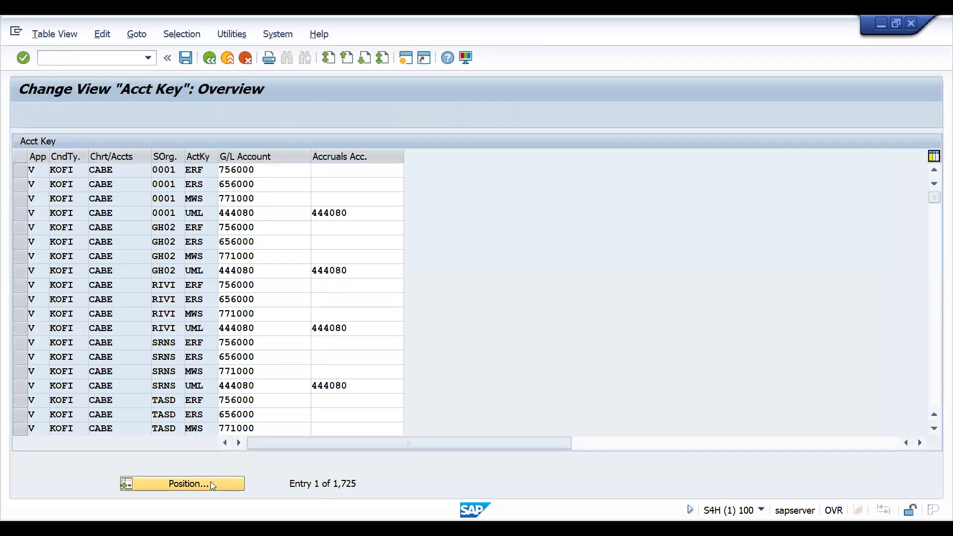
text(V)
key(Tab)
text(KOFI)
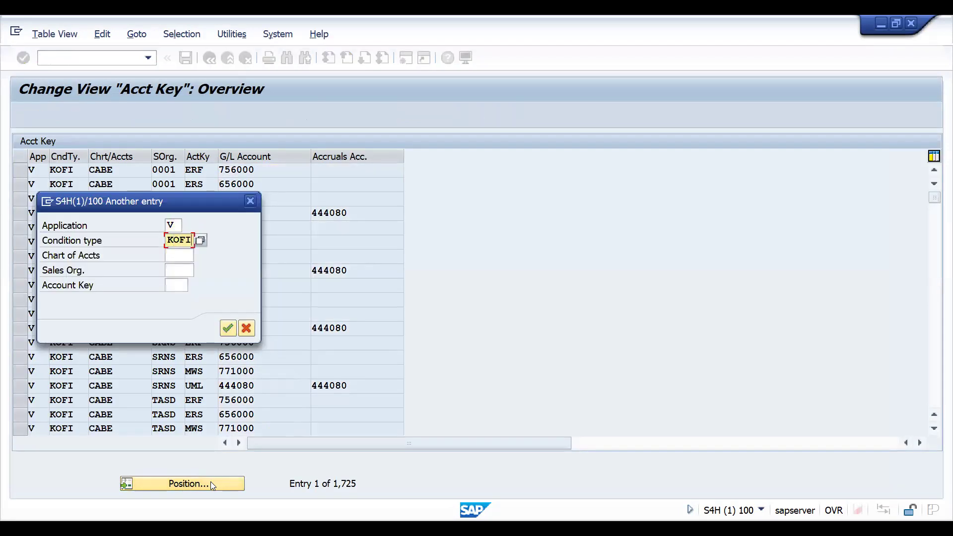
key(Tab)
text(INT)
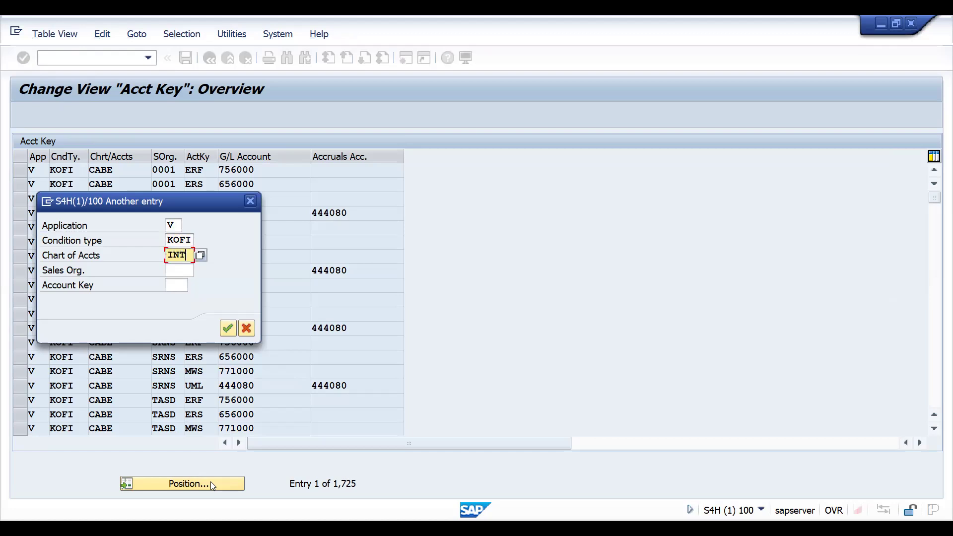
key(Tab)
text(DRAM)
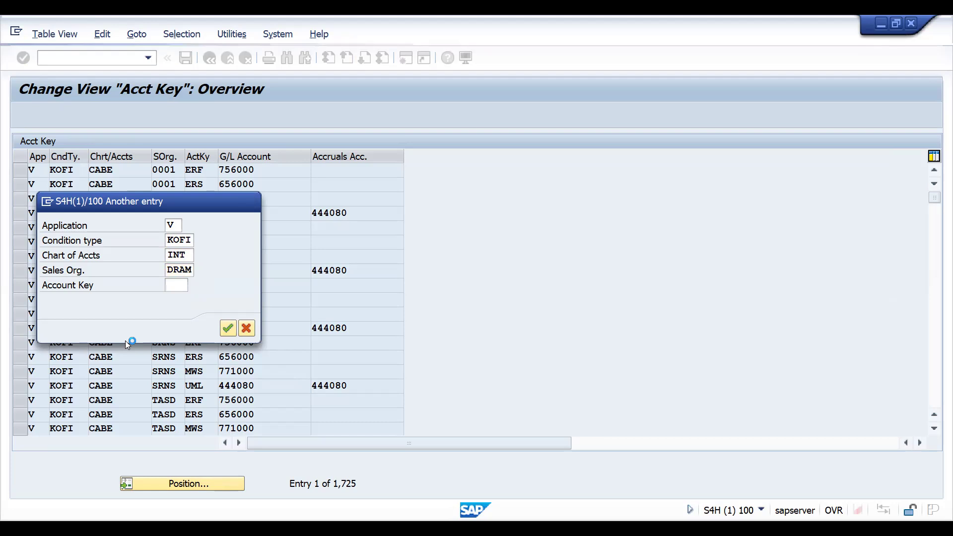
key(Return)
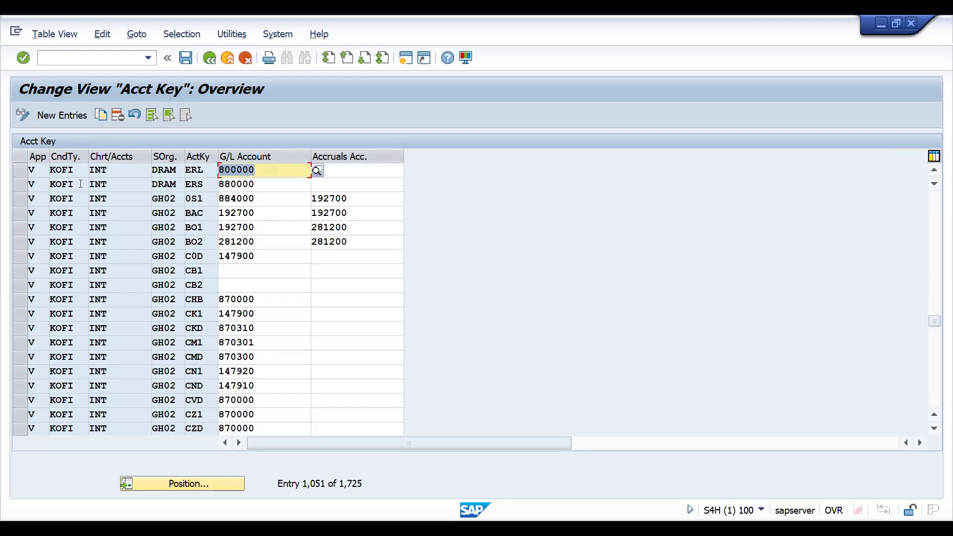
Examine the DRAM entry with account key ERL, field by field from application through G/L account.
click(32, 169)
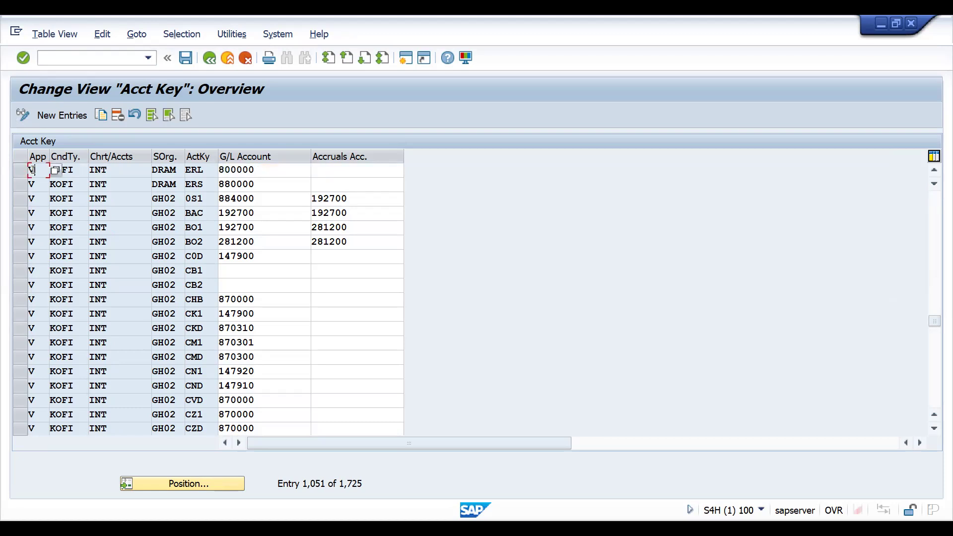
click(63, 170)
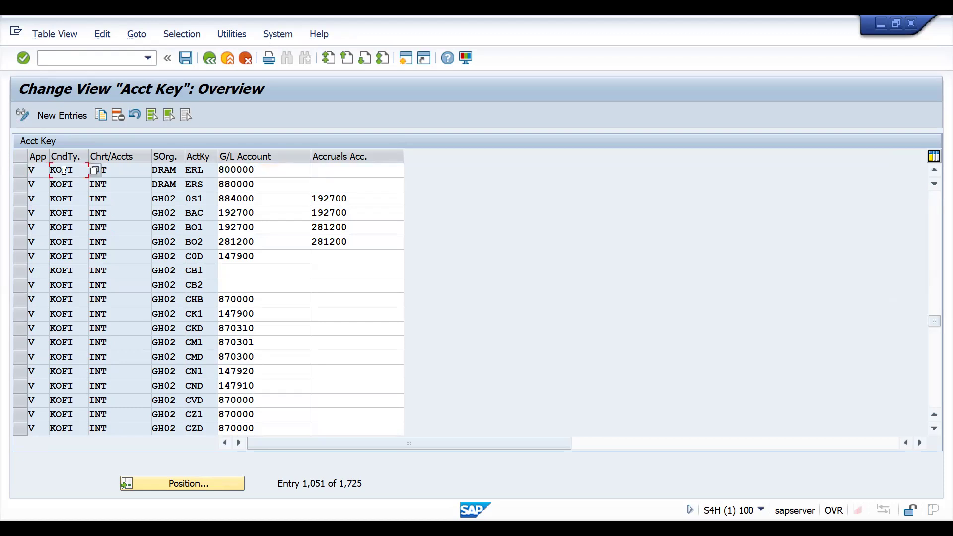
click(115, 171)
click(72, 171)
click(69, 184)
click(69, 170)
click(128, 170)
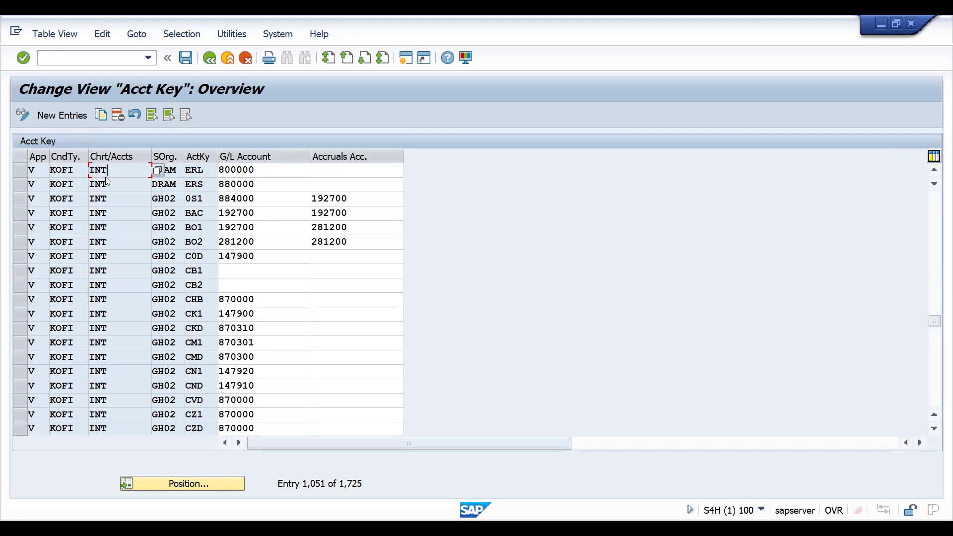
click(60, 172)
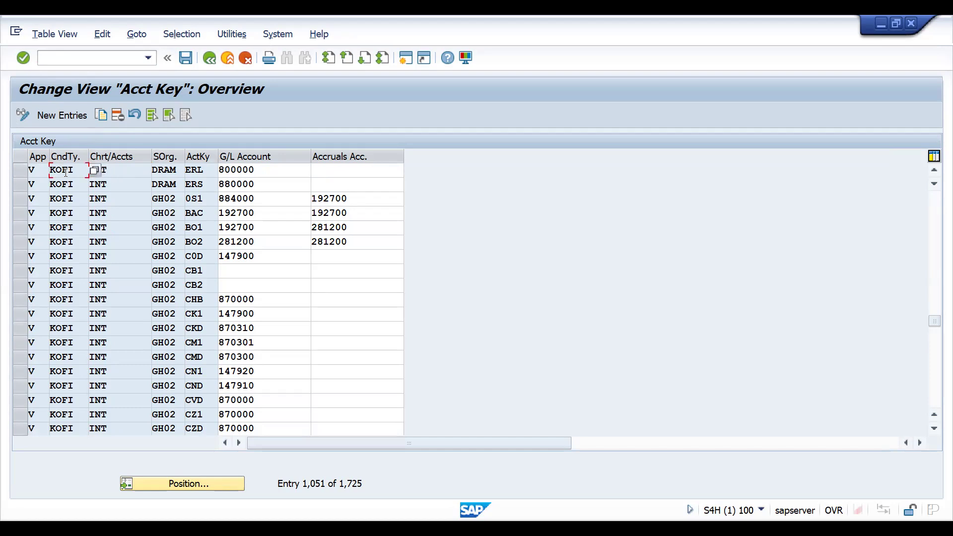
click(42, 172)
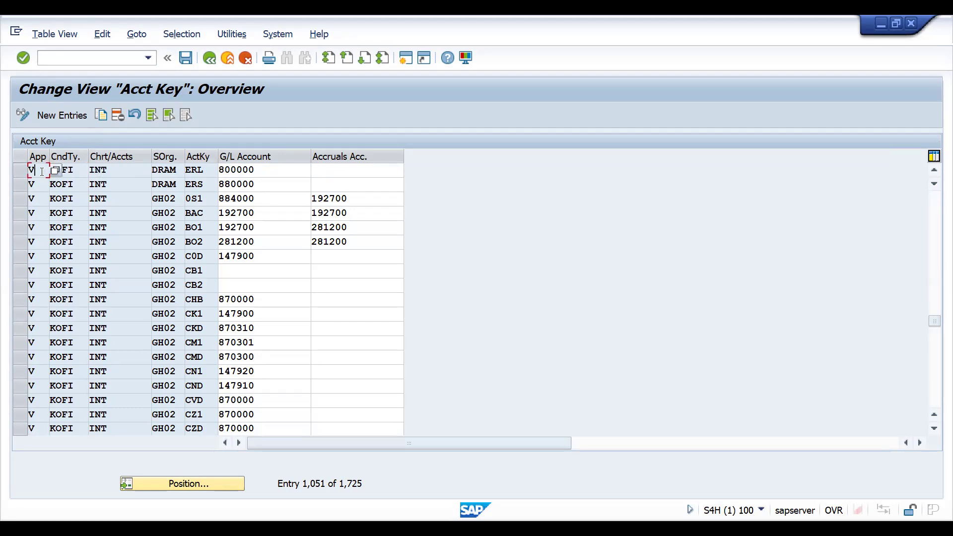
click(77, 172)
click(107, 170)
click(61, 174)
click(125, 174)
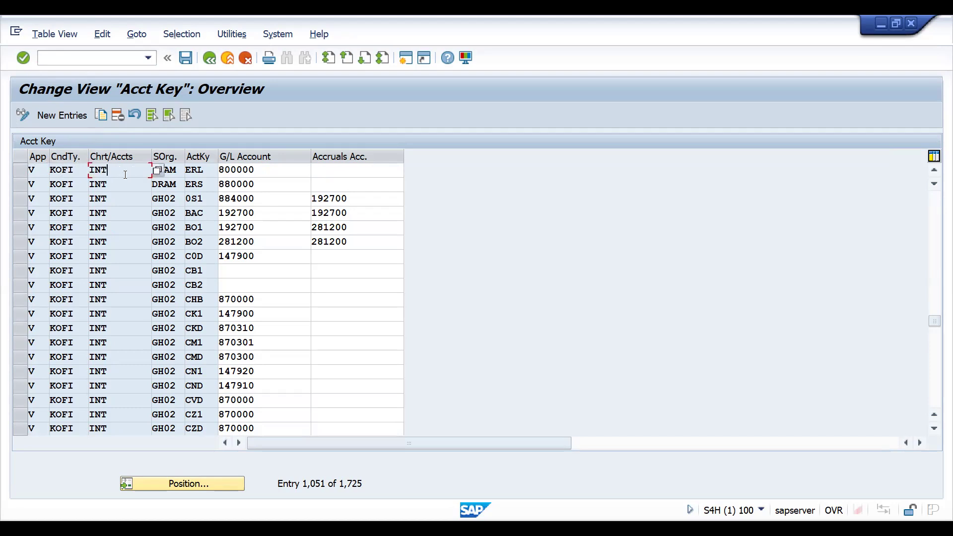
click(177, 170)
click(210, 173)
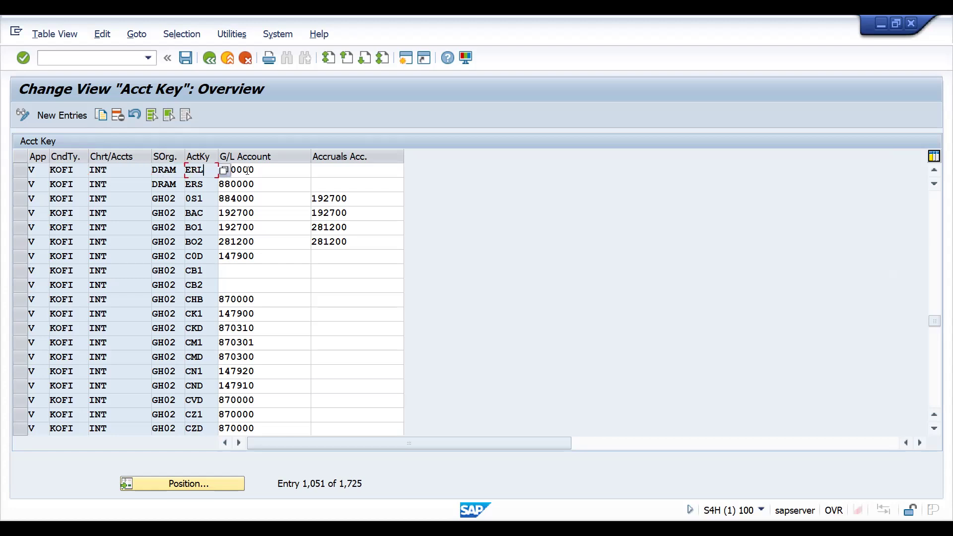
key(Tab)
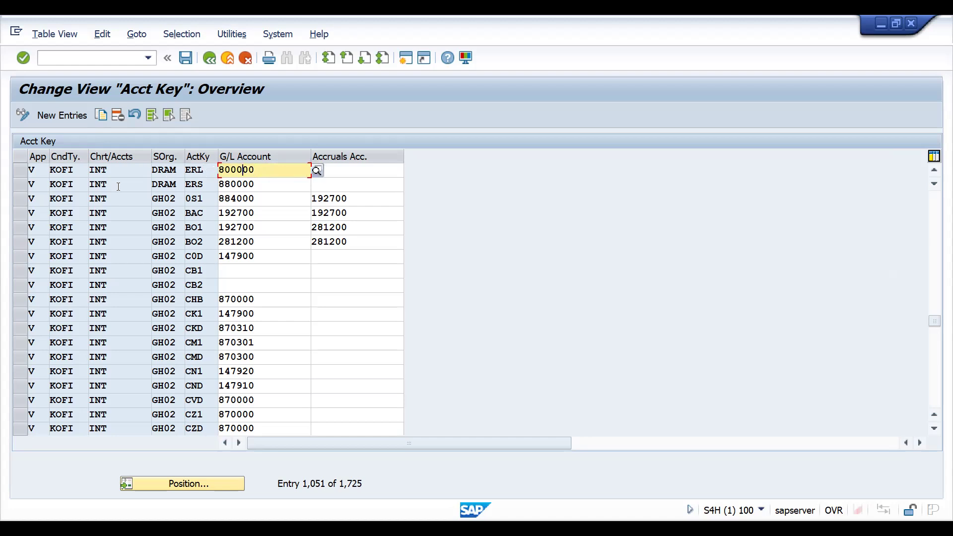
Look up the meanings of account keys ERL and ERS and check the G/L account assigned to ERS.
click(208, 186)
double_click(226, 187)
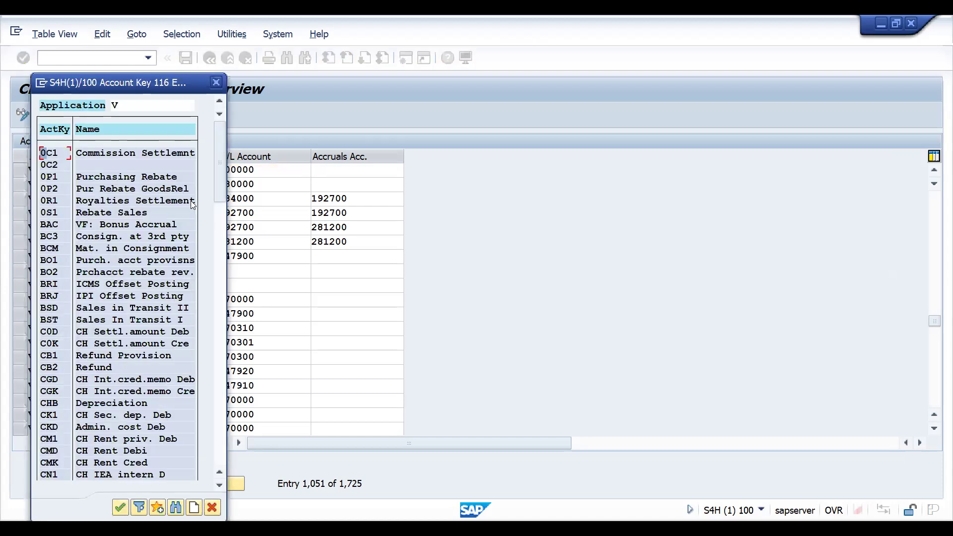
click(220, 458)
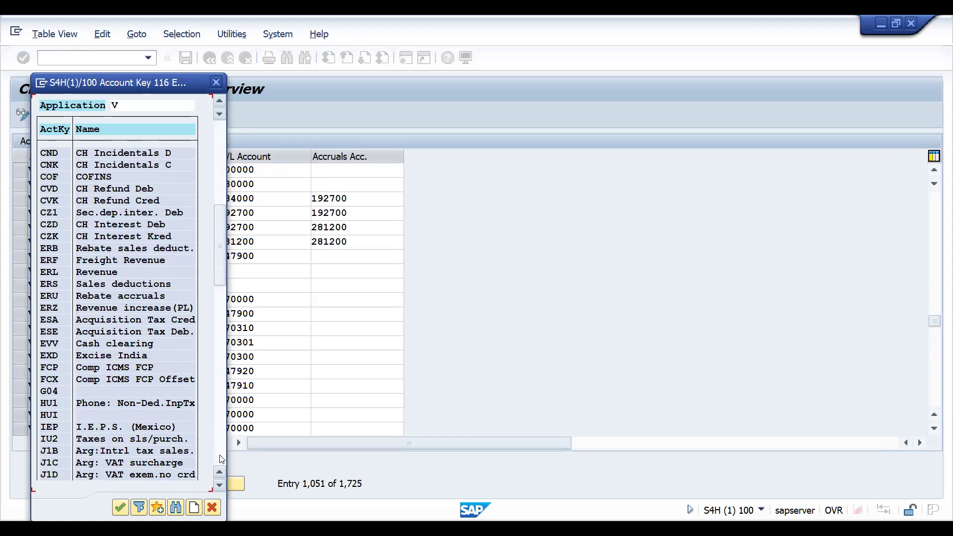
click(91, 277)
click(91, 286)
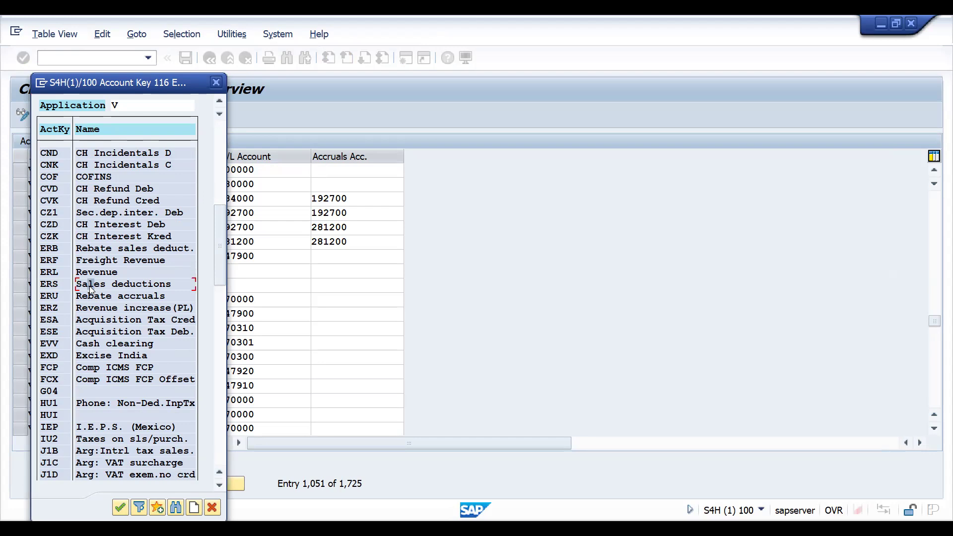
click(119, 511)
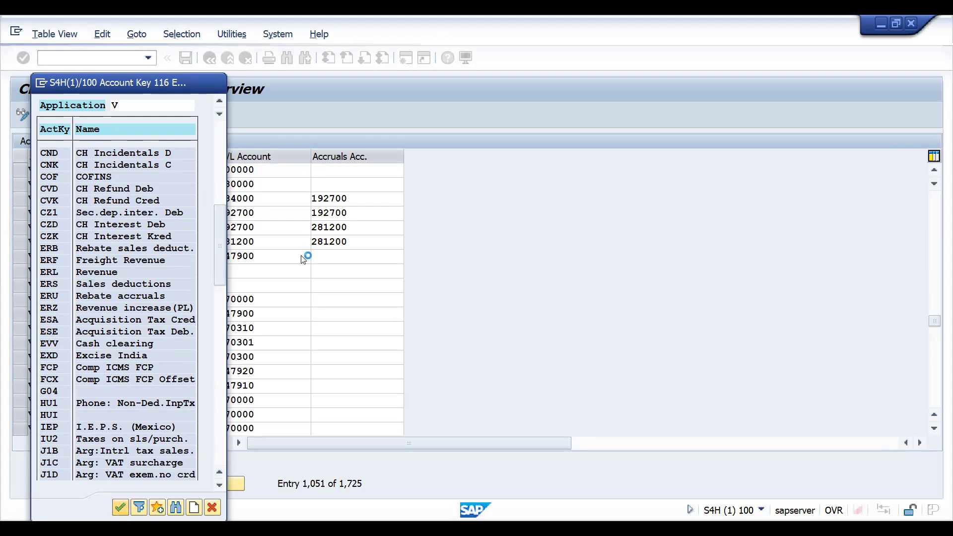
click(272, 180)
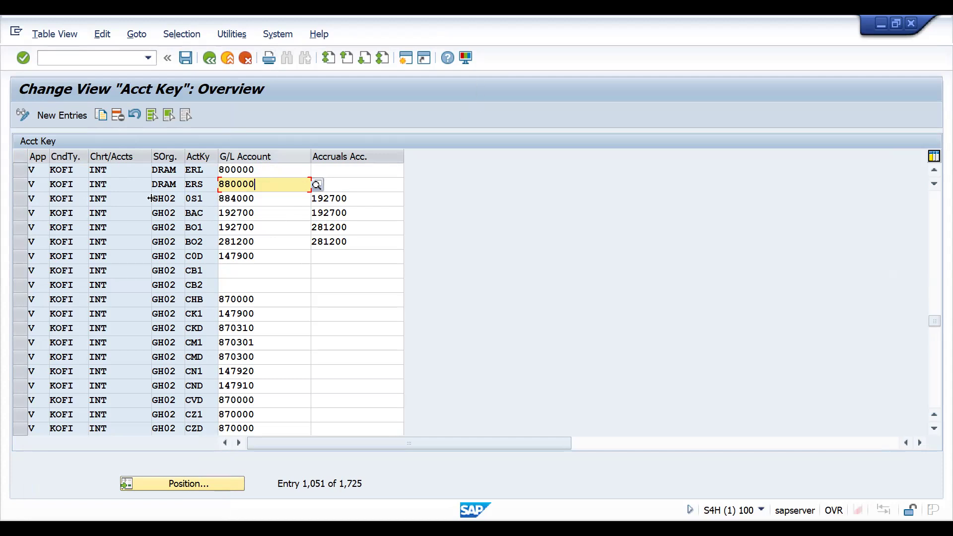
Switch to the Excel notes and enter SD in cell C12 with BILLING above it in C11.
key(alt+Tab)
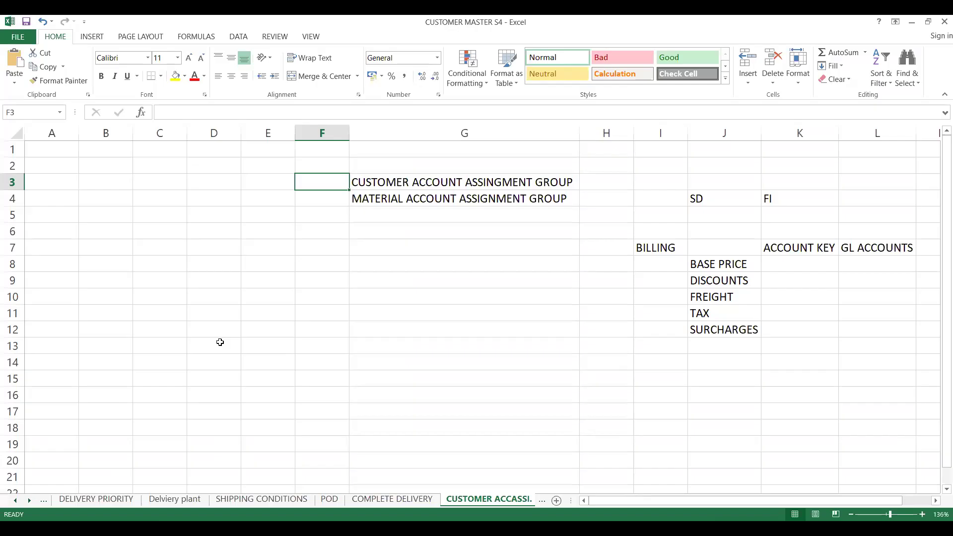
click(172, 324)
text(SD)
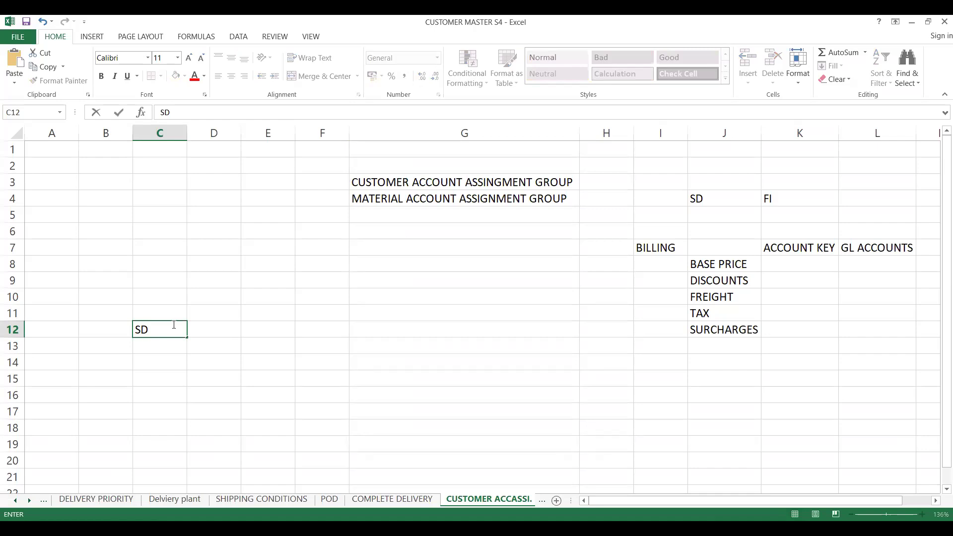
key(Right)
key(Left)
key(Up)
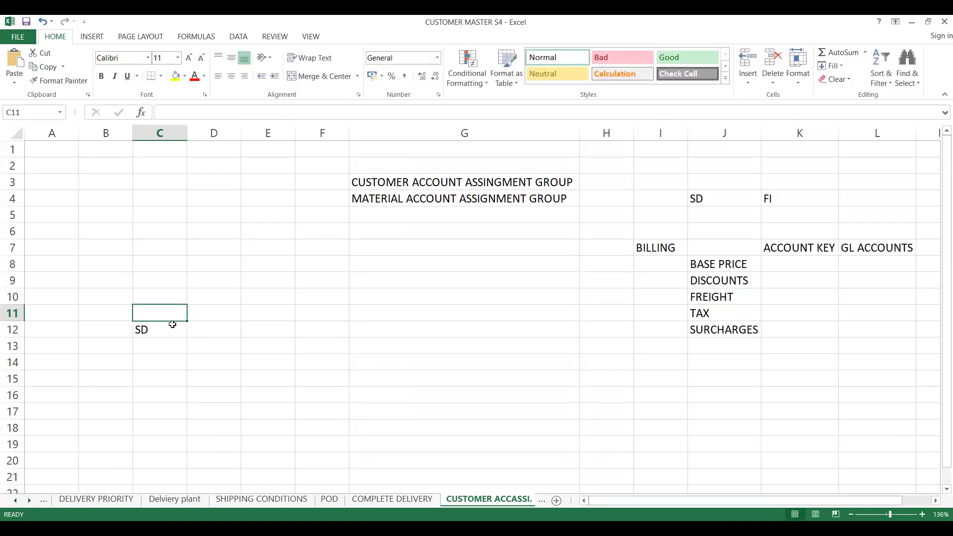
text(BILLING)
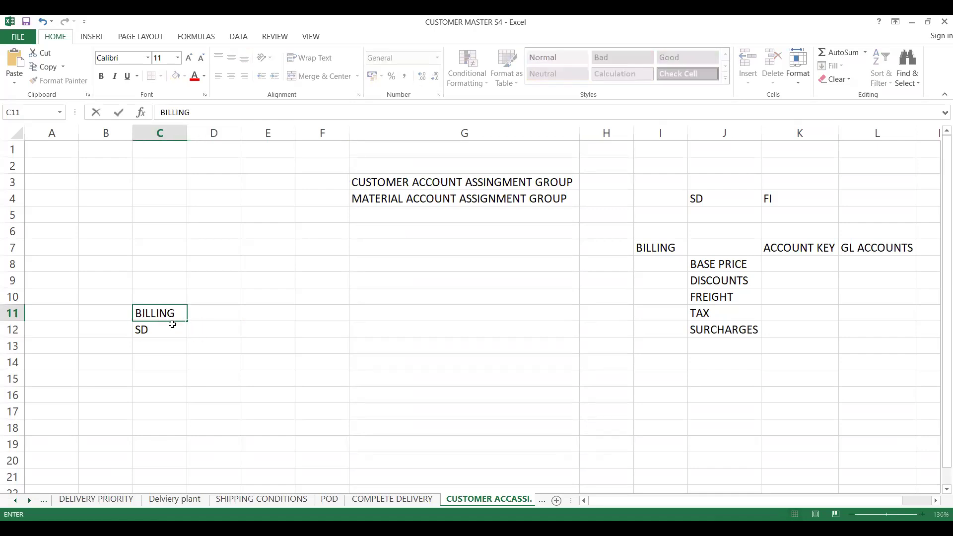
Enter FINANCE in cell D12, beside SD.
key(Right)
key(Left)
key(Down)
key(Up)
key(Down)
key(Up)
key(Down)
key(Right)
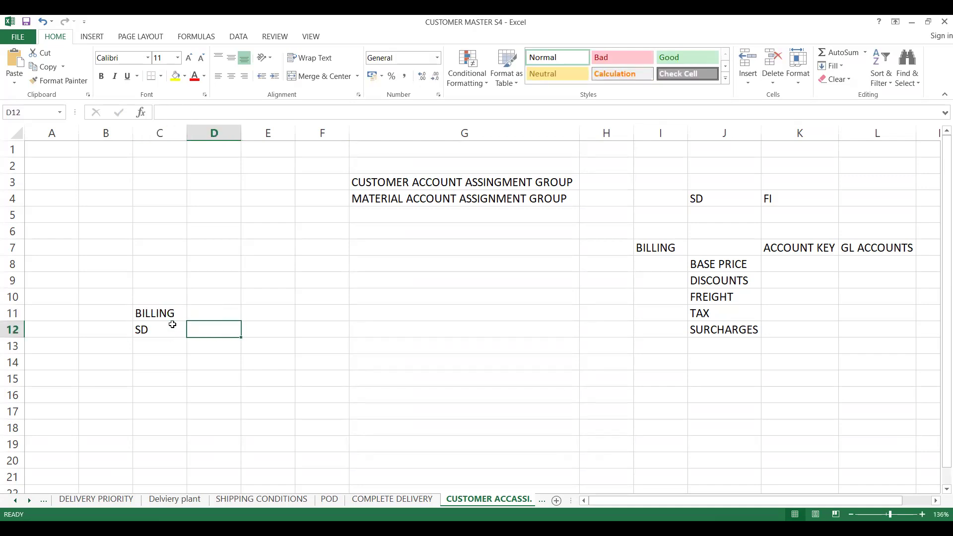
key(Up)
key(Down)
text(FINANCE)
Enter ACCOUNTING DOCUMENT in cell D11 beside BILLING and widen column D to fit the text.
click(213, 313)
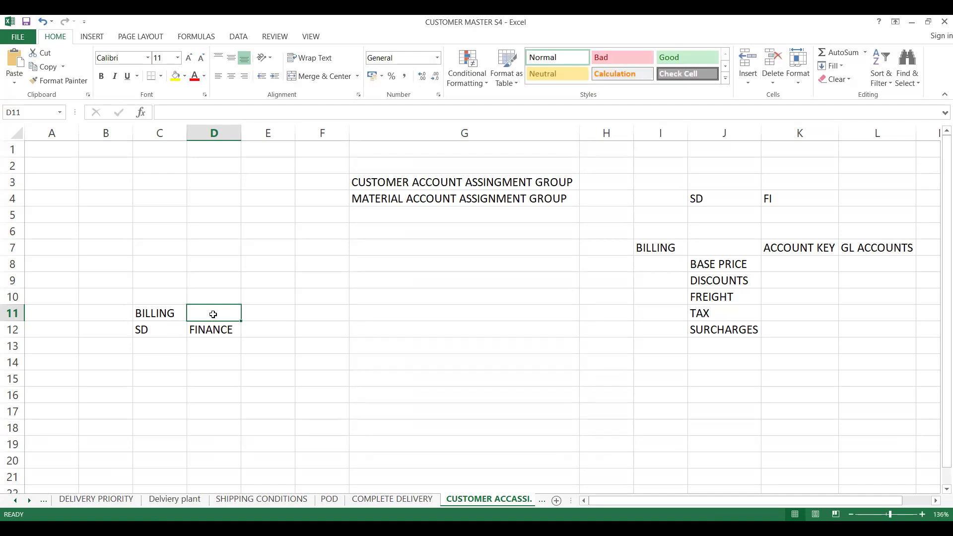
text(ACC)
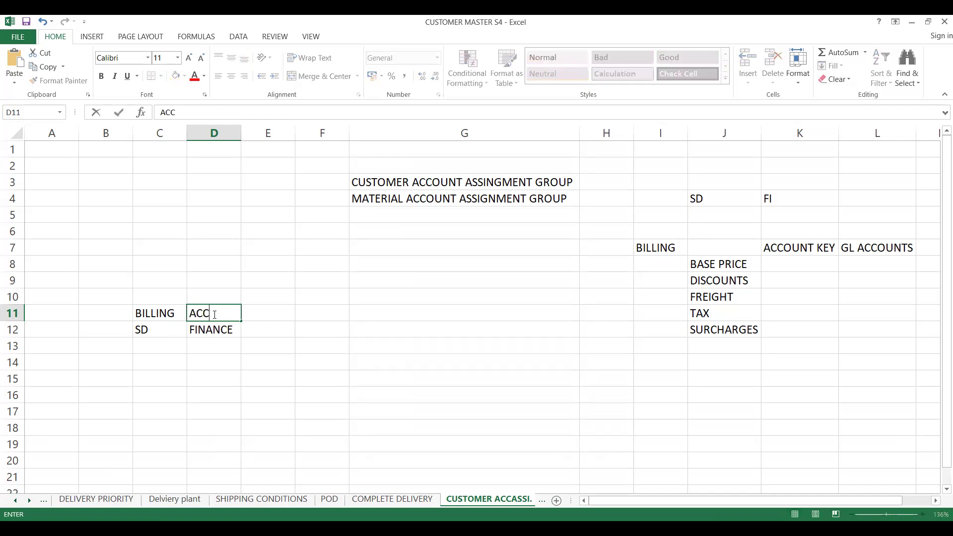
text(OUNTING D)
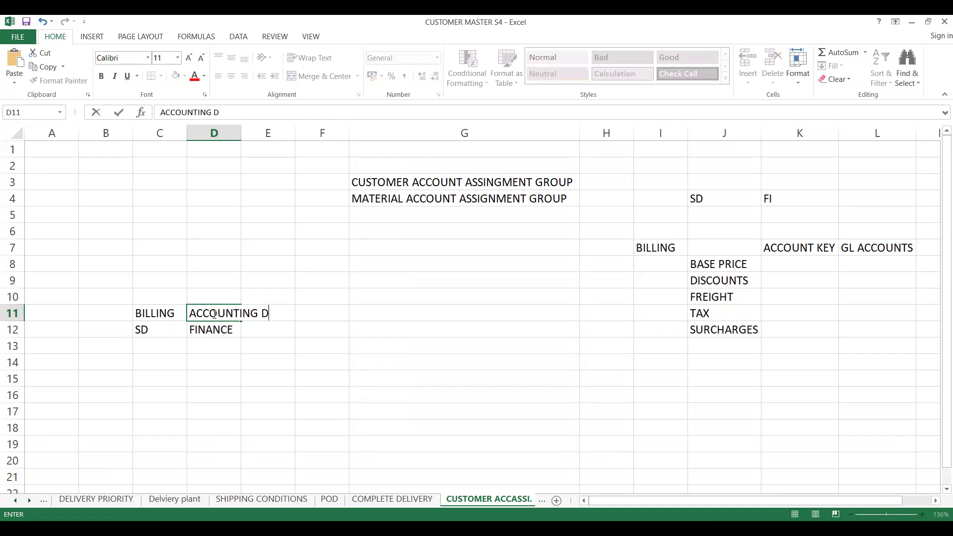
text(OCUMENT)
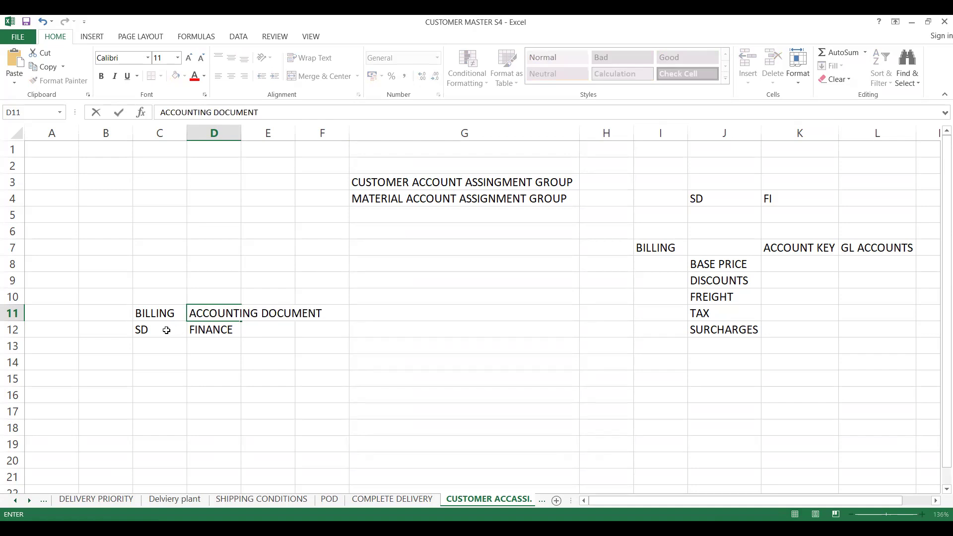
click(162, 331)
drag(241, 133, 322, 149)
click(208, 313)
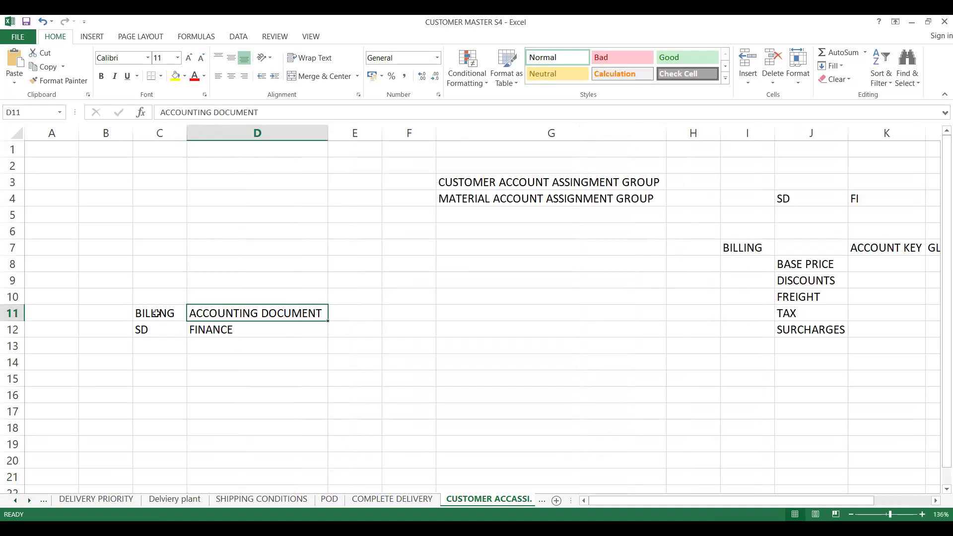
click(156, 314)
click(250, 312)
click(162, 311)
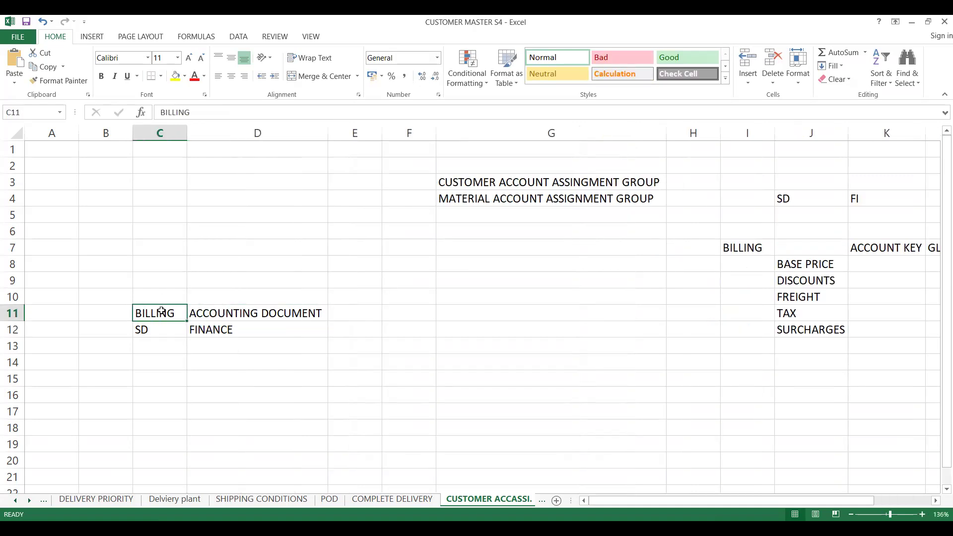
click(234, 313)
Merge and center cells C10:D10 and enter the heading ACCOUNT DETERMINATION in them.
click(158, 297)
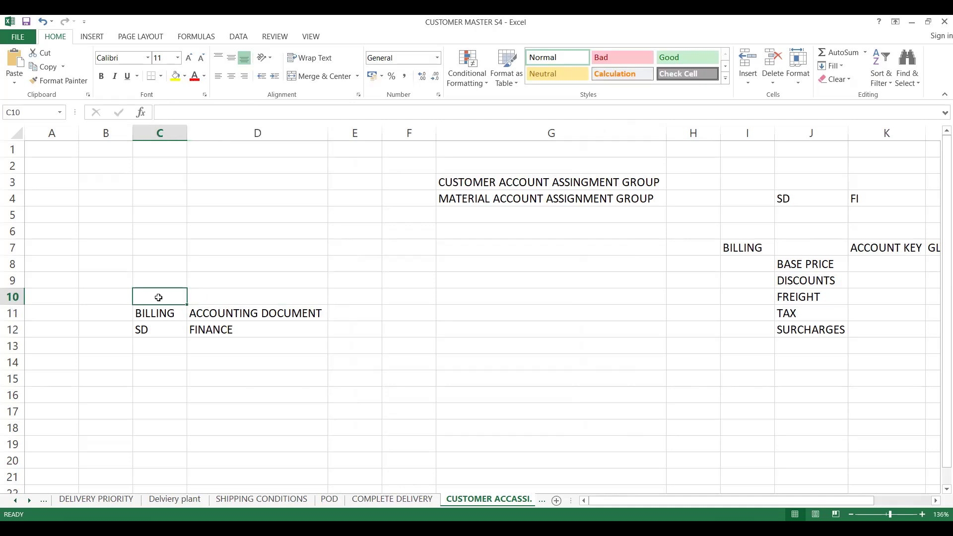
drag(158, 296, 278, 297)
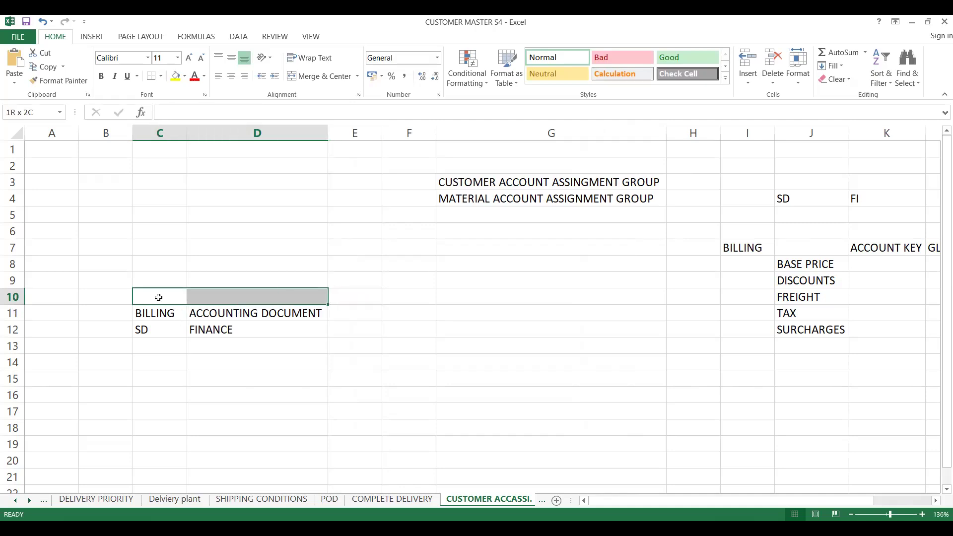
click(322, 76)
text(ACCOUNT)
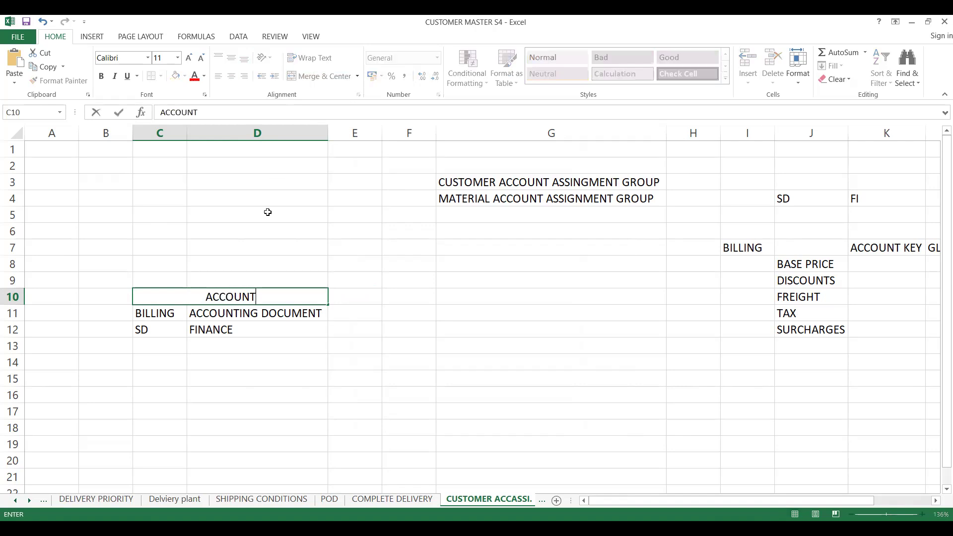
text( DETERMI)
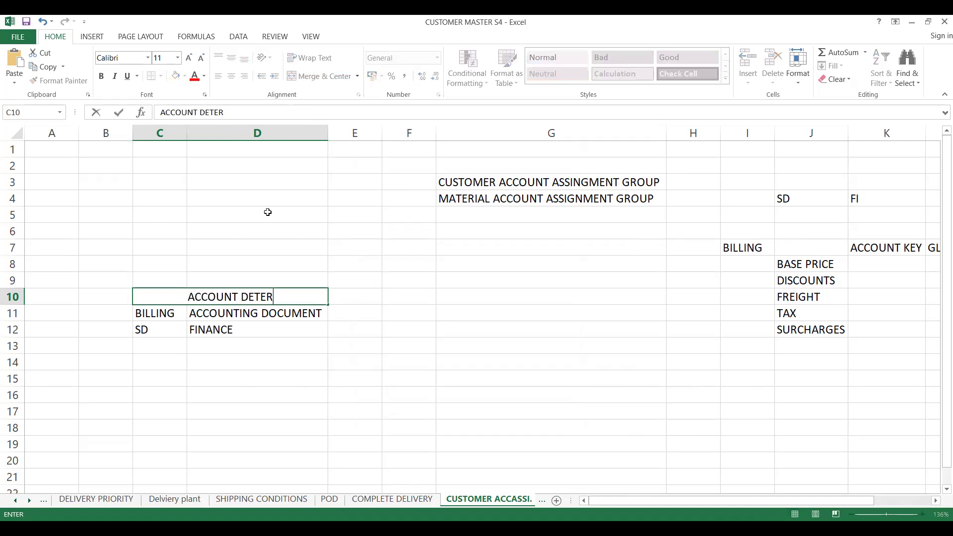
key(BackSpace)
key(BackSpace)
text(MIN)
key(BackSpace)
key(BackSpace)
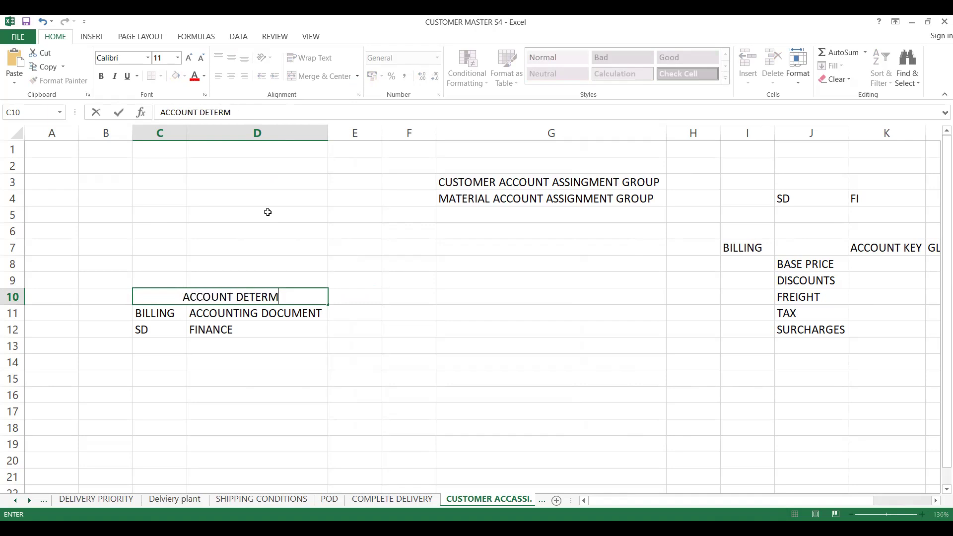
text(INATION)
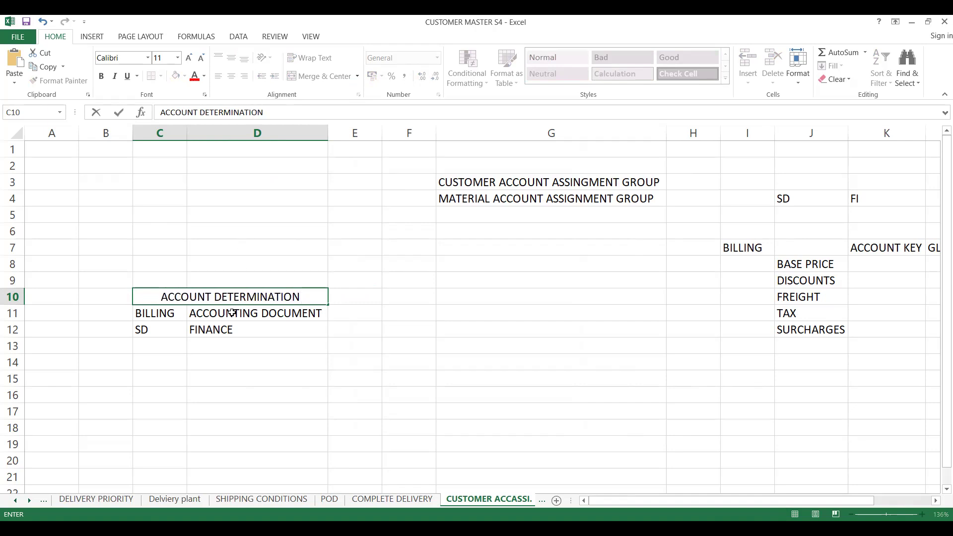
click(176, 325)
click(170, 296)
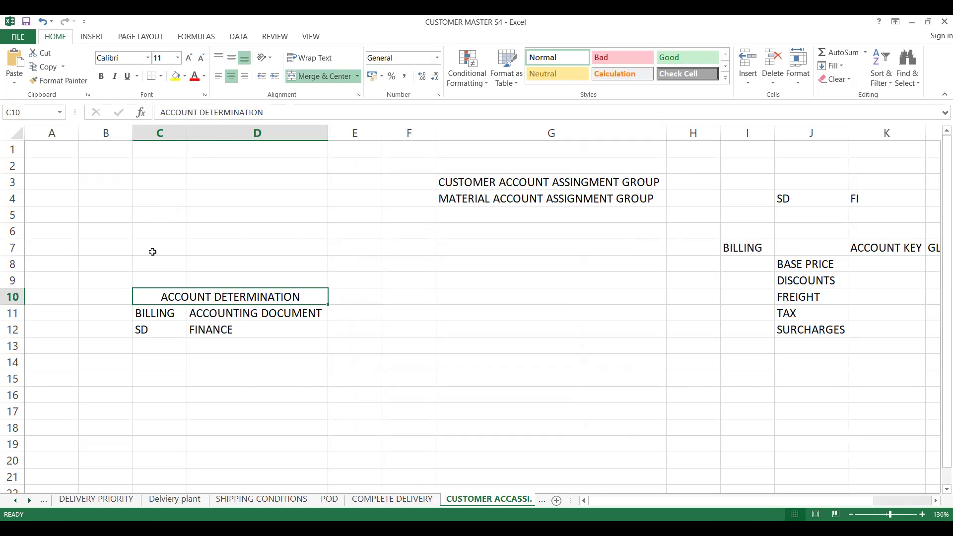
Merge and center cells C9:D9 and enter SD/FI INTEGREATION above the ACCOUNT DETERMINATION heading.
click(161, 276)
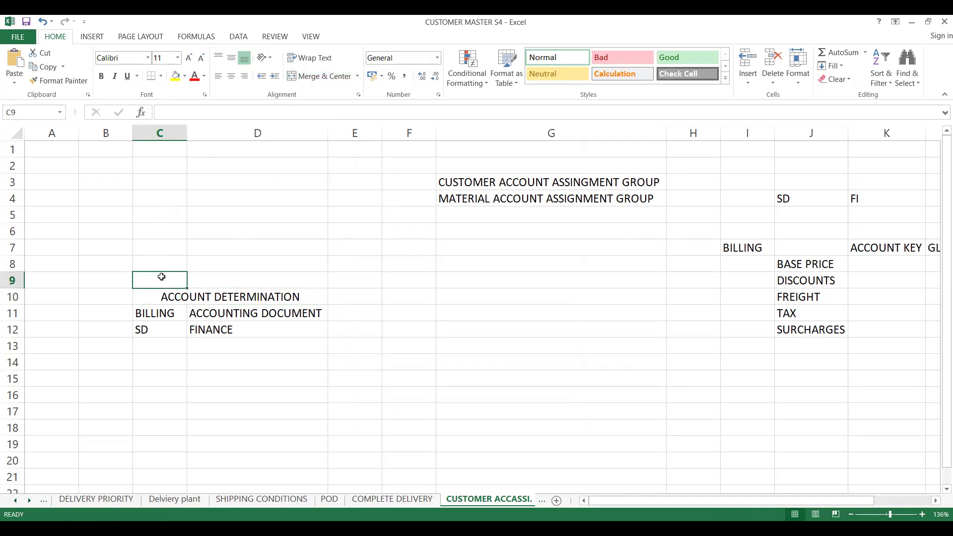
key(shift+Right)
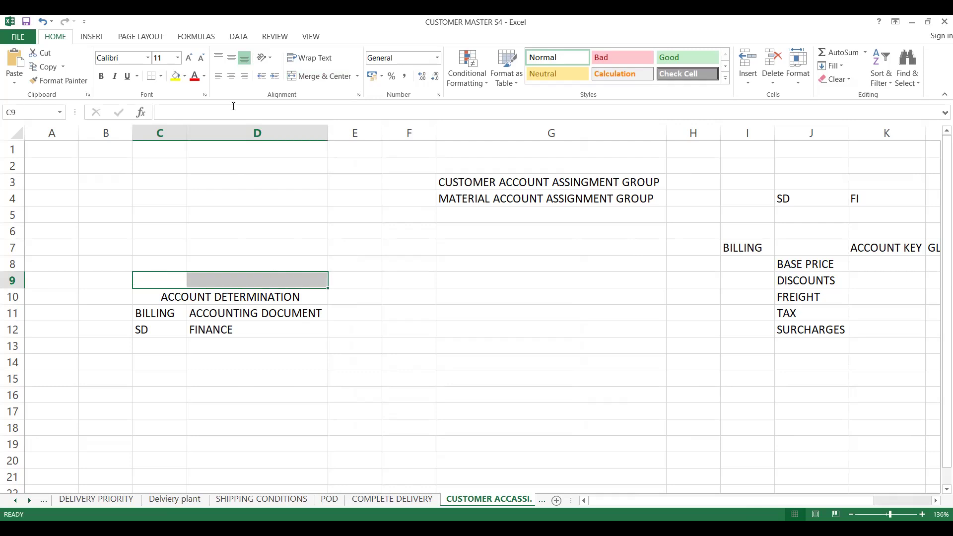
click(308, 82)
text(SD)
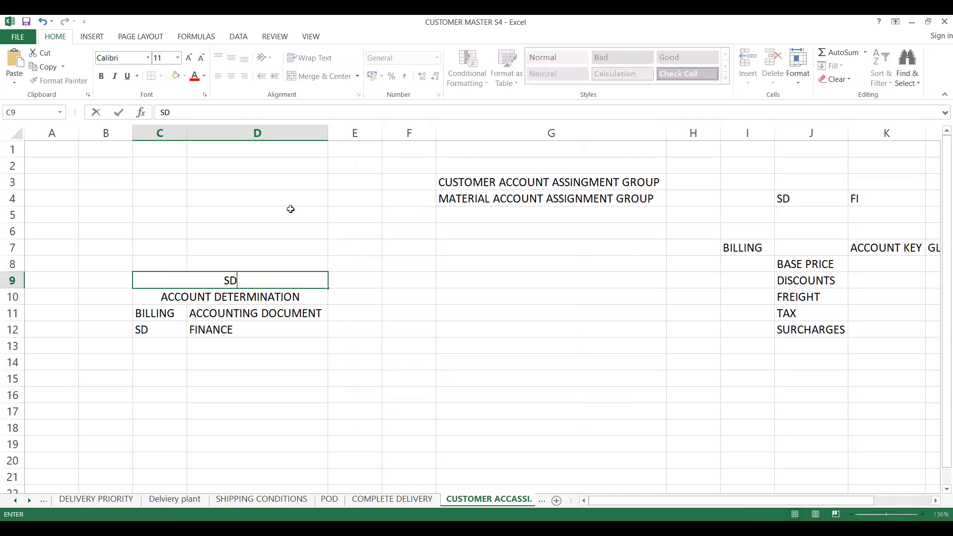
text(/FI INTERMR)
text(AT)
key(BackSpace)
key(BackSpace)
key(BackSpace)
key(BackSpace)
key(BackSpace)
text(GREATION)
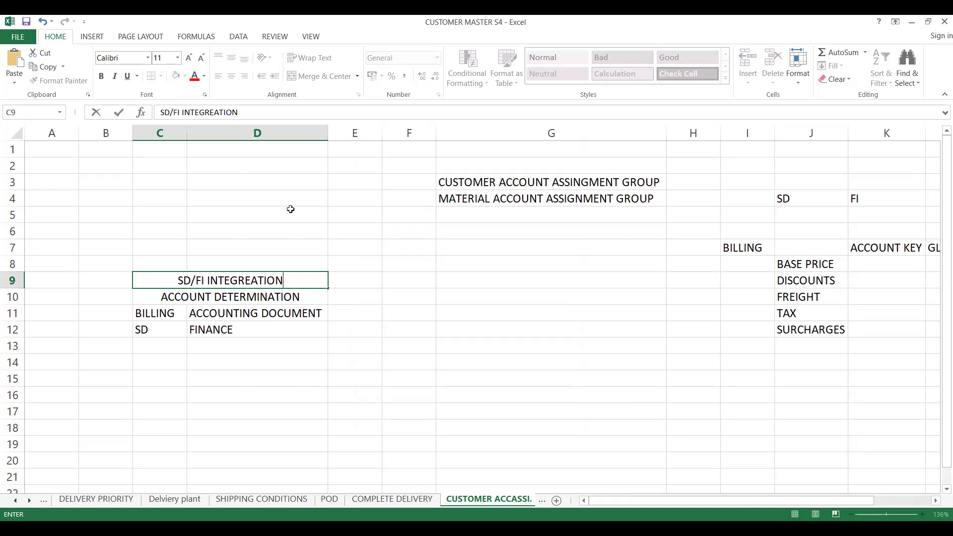
click(191, 308)
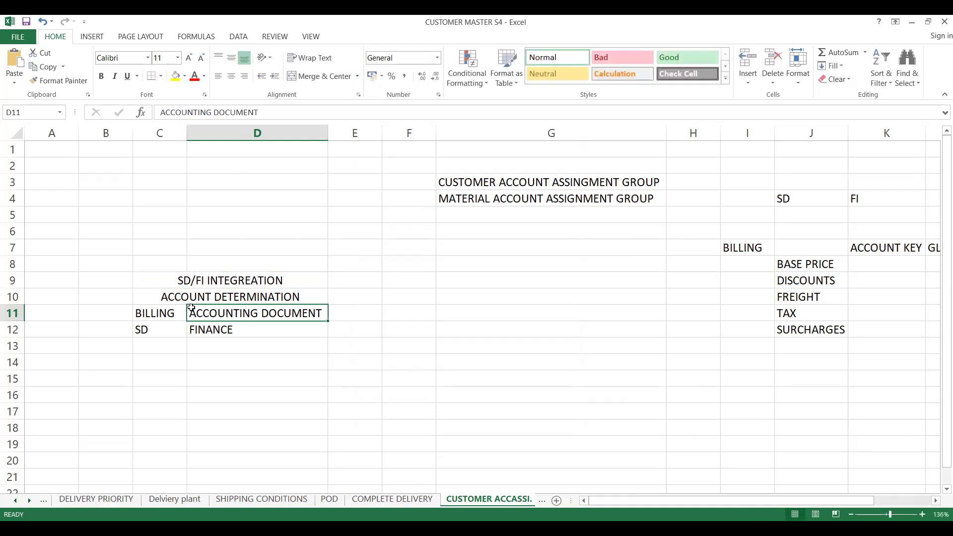
click(177, 295)
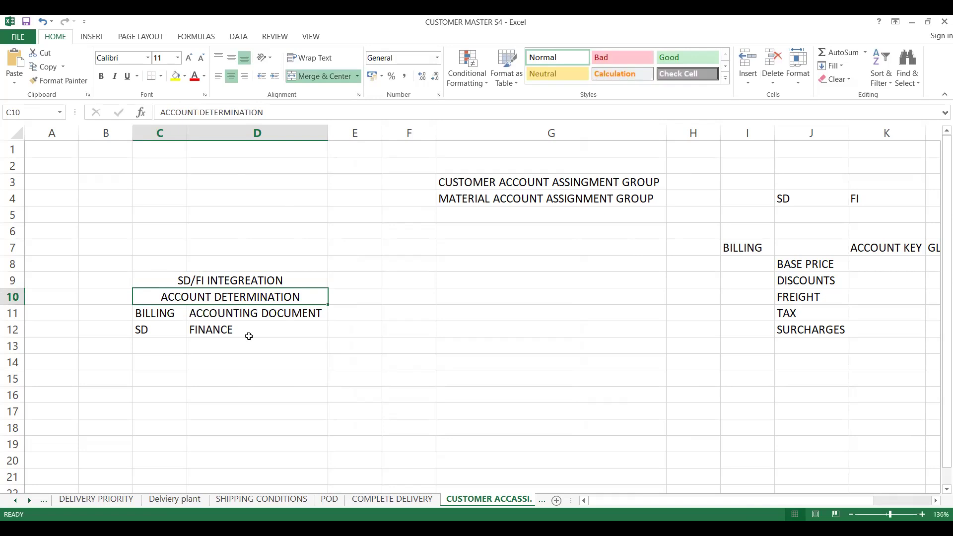
Review the customer and material account assignment group headings, and examine in SAP the G/L account assigned to DRAM's account key ERL.
click(543, 182)
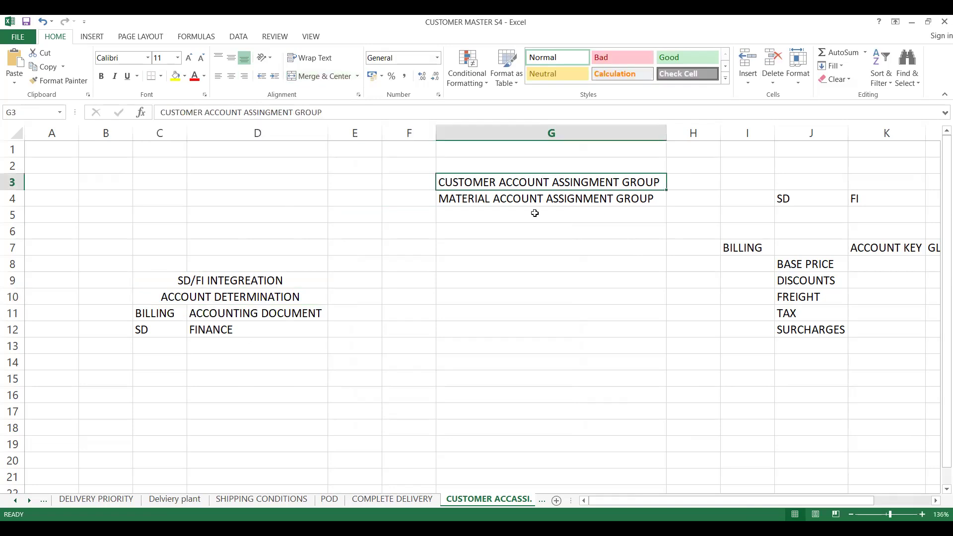
click(523, 202)
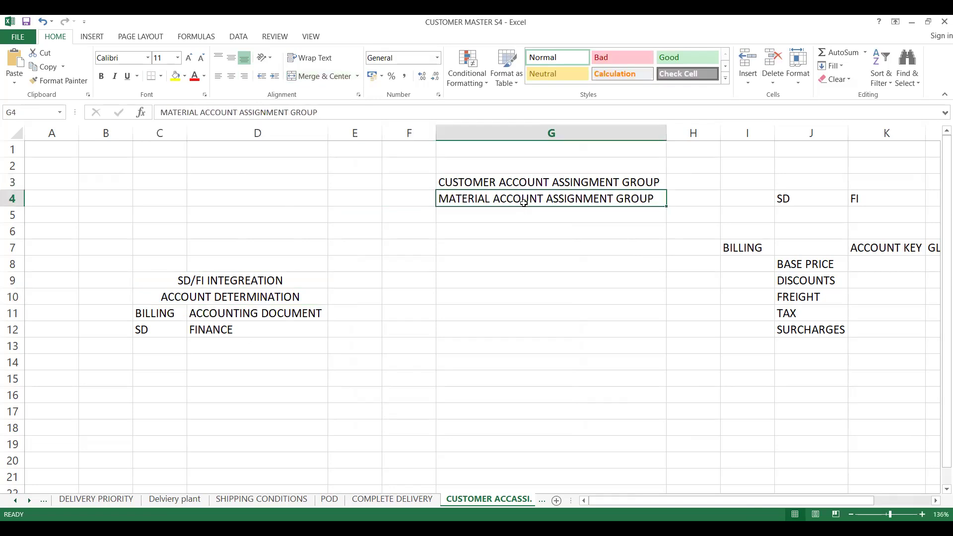
click(342, 343)
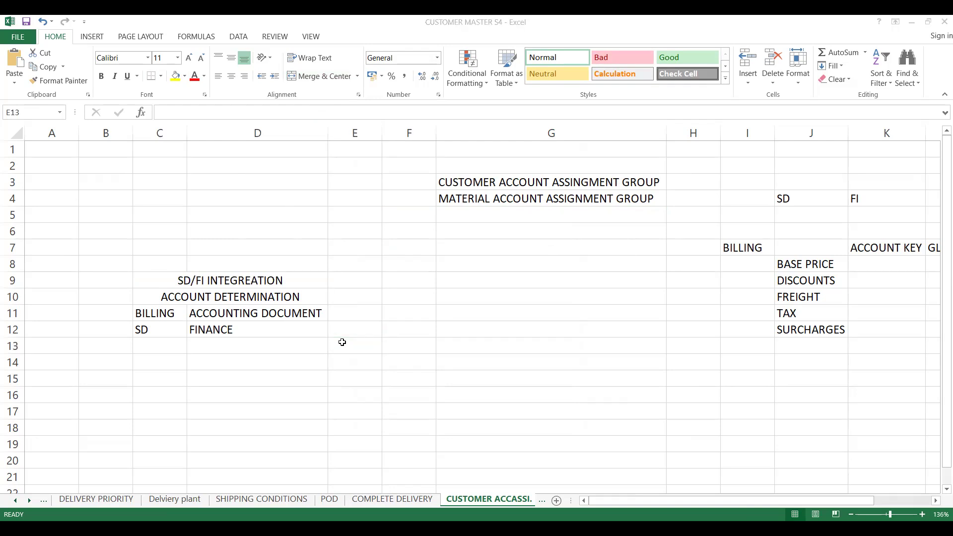
key(alt+Tab)
click(199, 170)
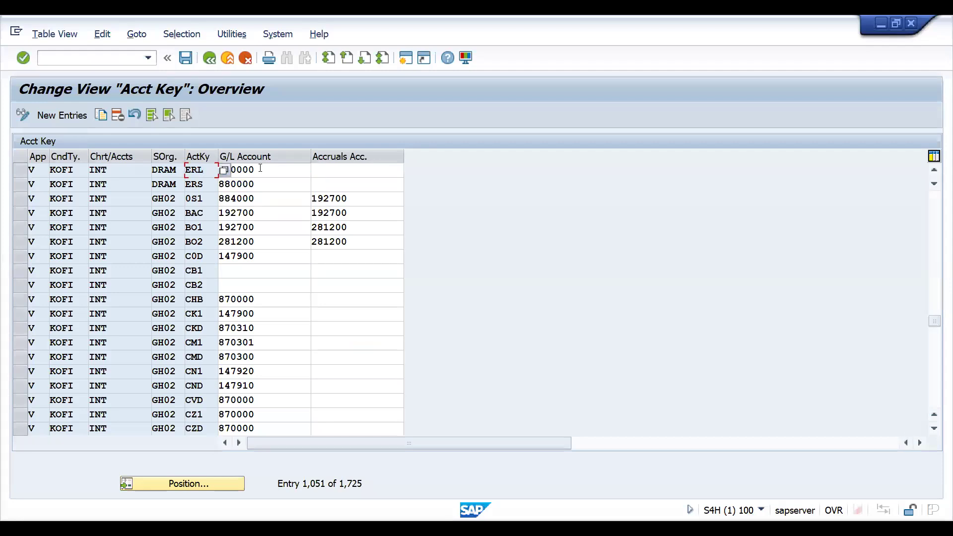
click(260, 170)
drag(260, 169, 220, 168)
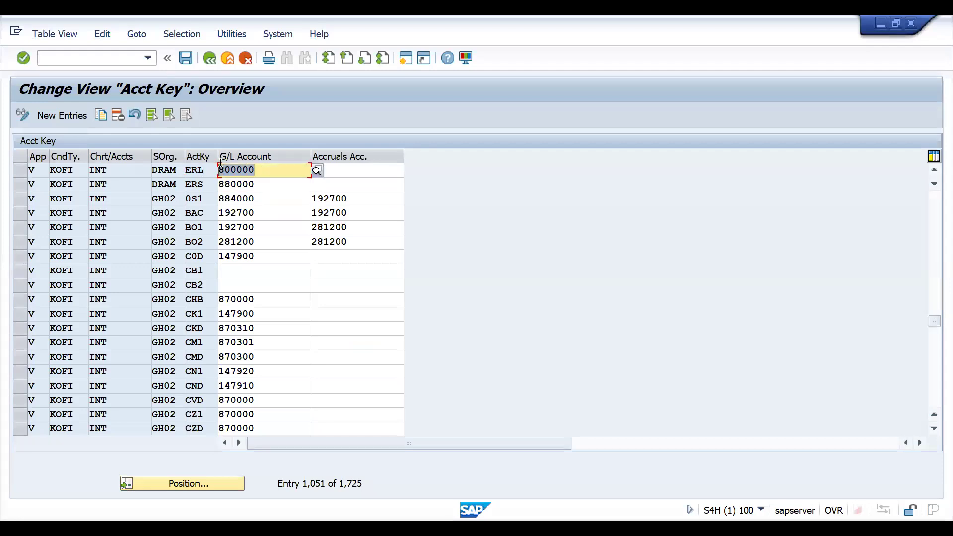
click(221, 168)
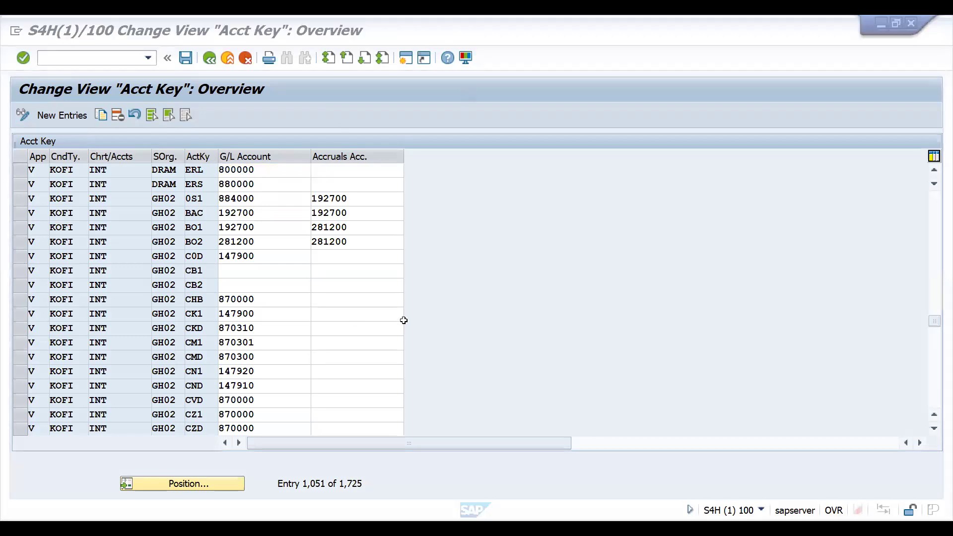
Switch back to the Excel notes and enter RETAIL in cell F14.
key(alt+Tab)
click(405, 330)
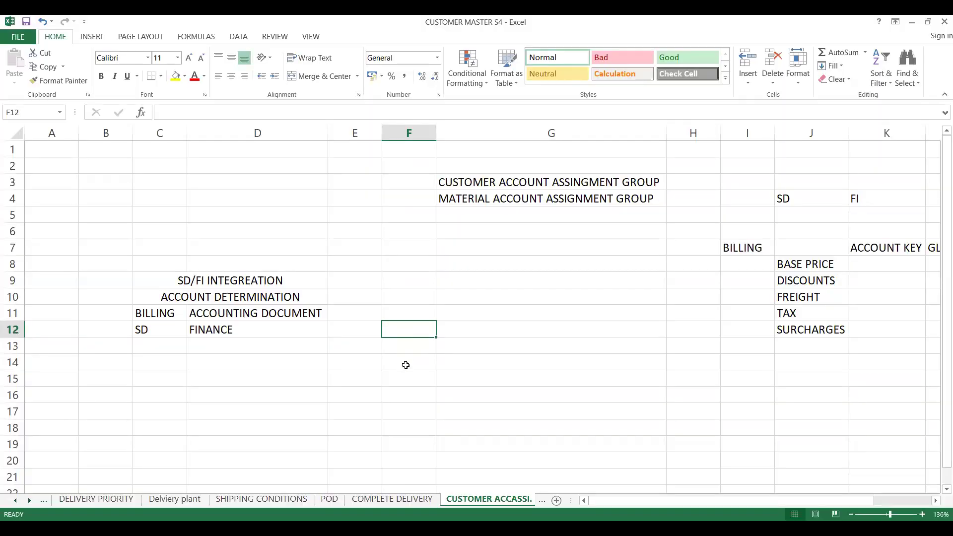
click(404, 361)
text(RETAIL)
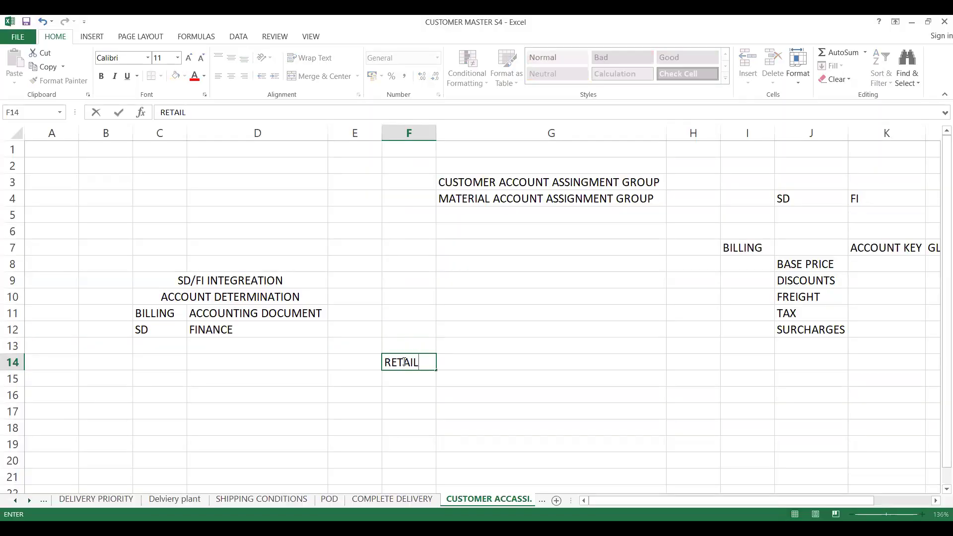
List DISTRIBUTORS, WHOLE SELLEERS and RETAILER in cells G14 to G16 beside RETAIL.
click(477, 361)
text(DISTRIBUTO)
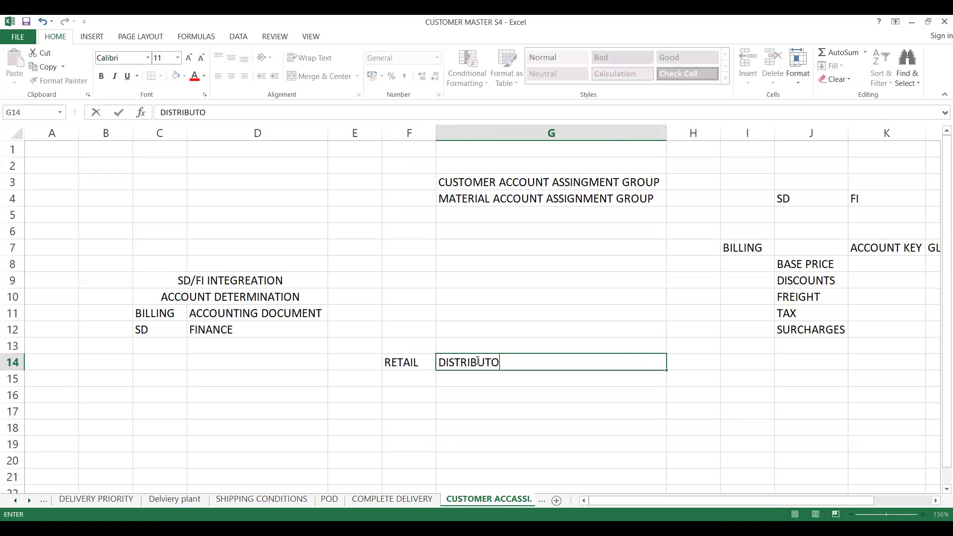
text(RS)
key(Return)
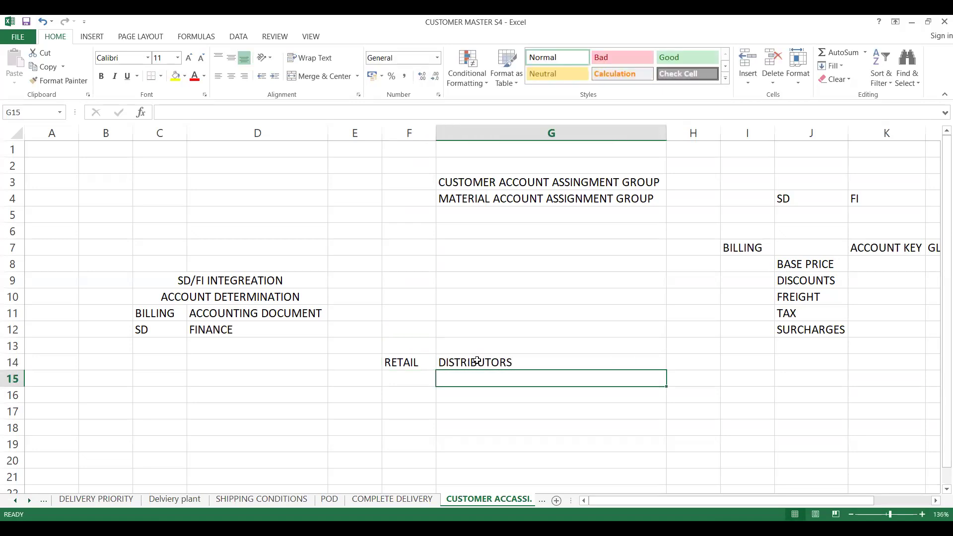
text(WHOLE S)
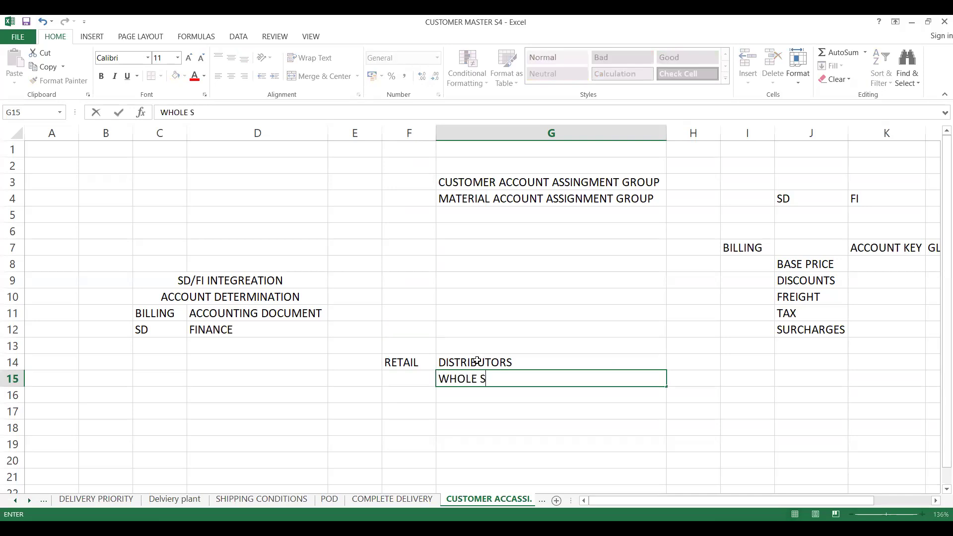
text(ELLEERS)
key(Return)
text(RETAI)
key(BackSpace)
text(A)
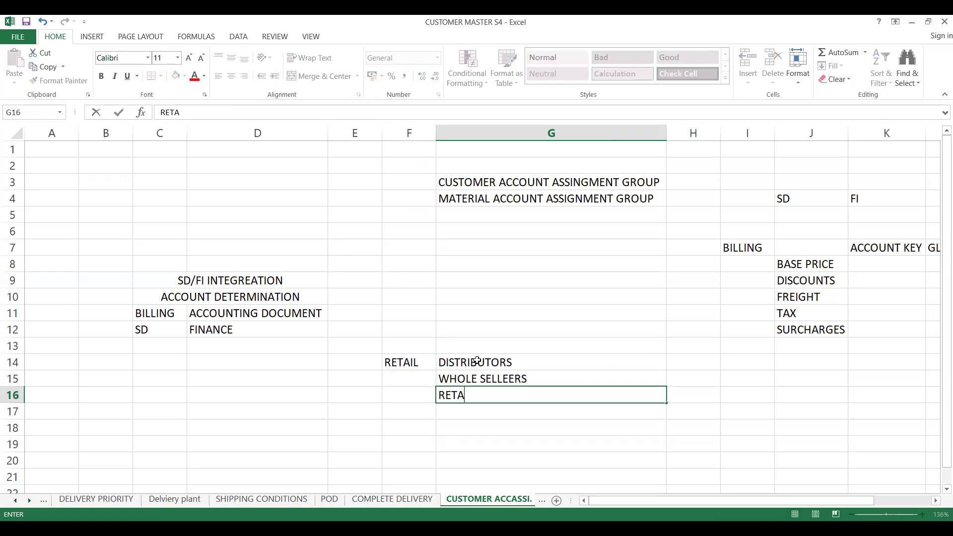
text(ILER)
Label the retail example CASE1: in cell E13.
click(343, 346)
text(CAS)
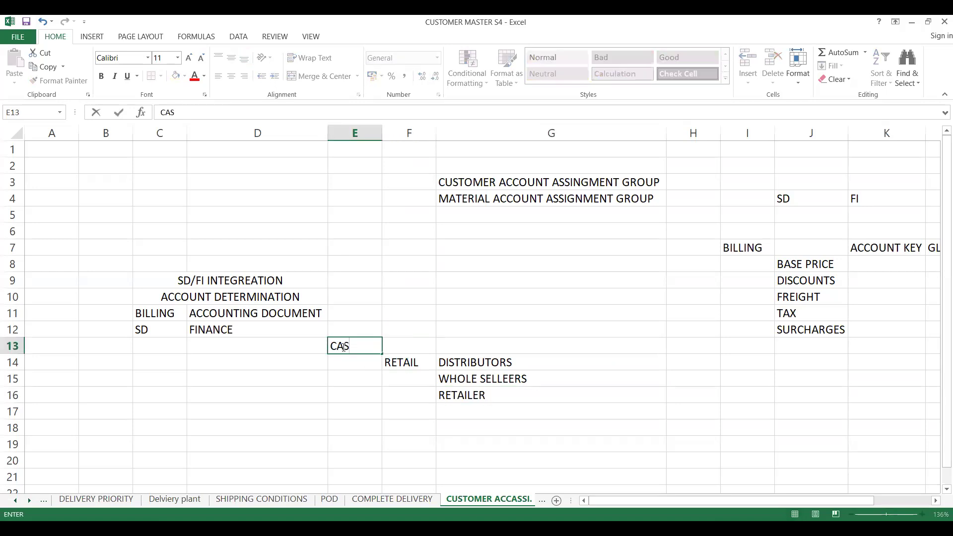
text(E1:)
click(366, 373)
Enter 100000, 100001 and 100002 in cells H14 to H16 beside DISTRIBUTORS, WHOLE SELLEERS and RETAILER.
click(471, 361)
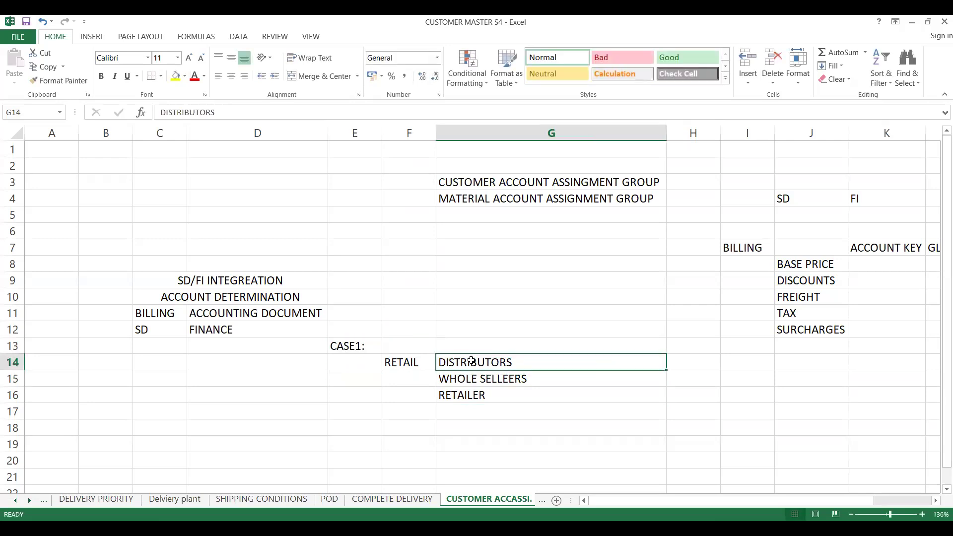
click(686, 363)
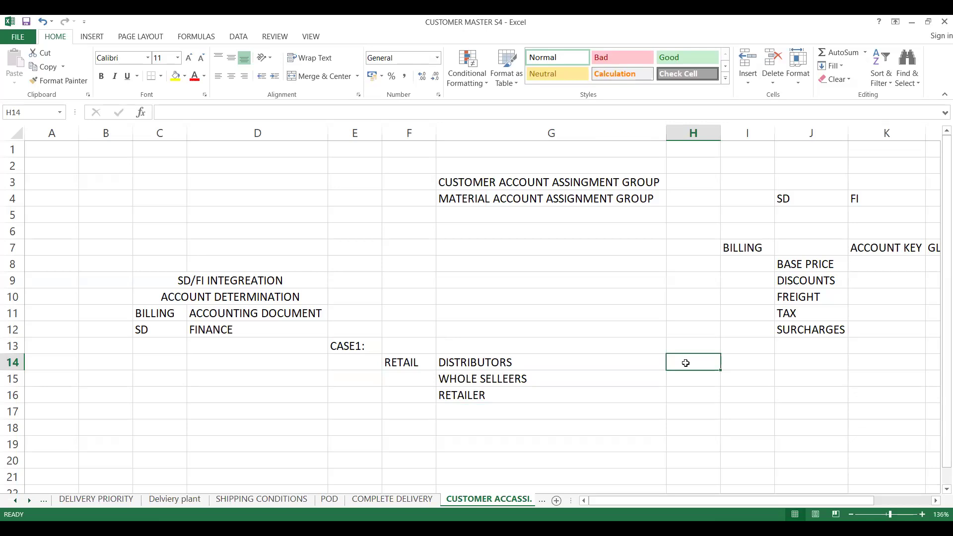
text(100000)
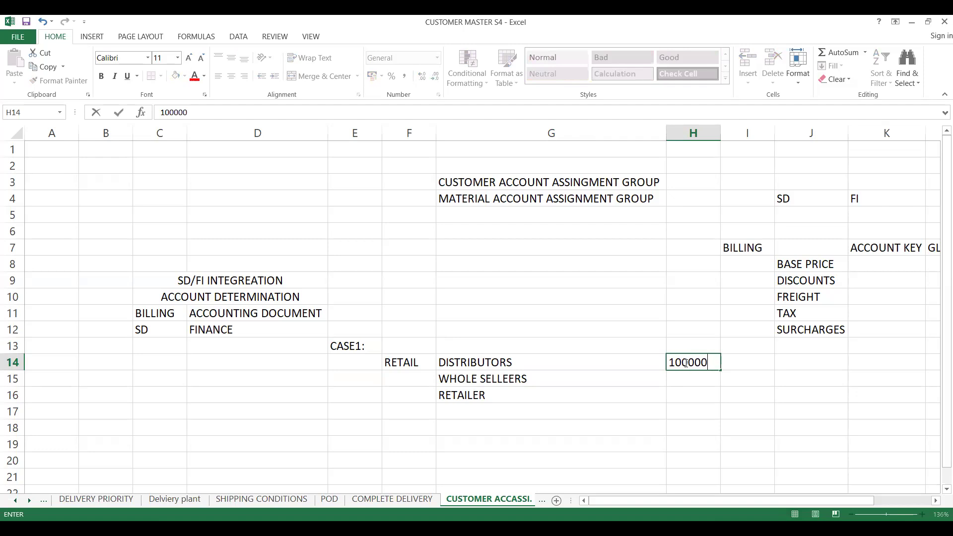
key(Return)
text(100000)
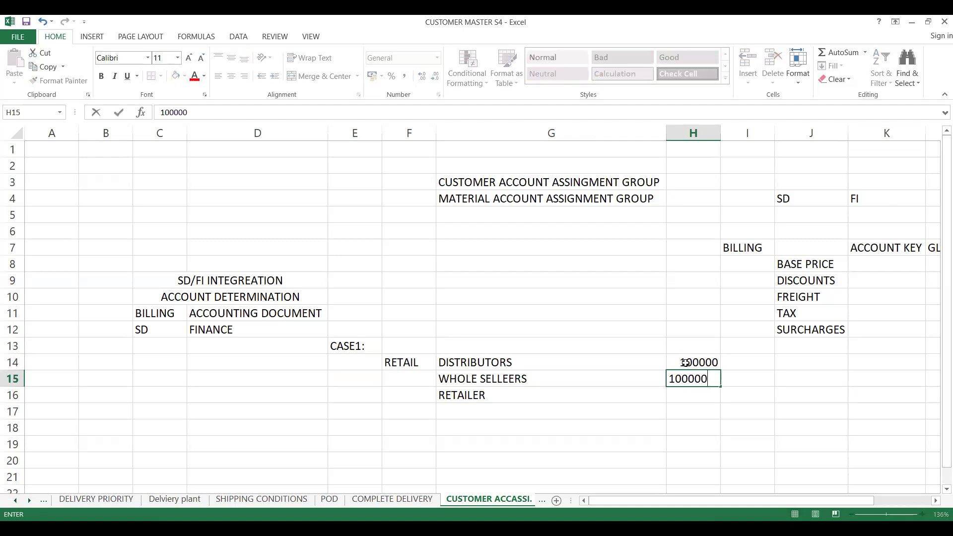
key(BackSpace)
text(1)
key(Return)
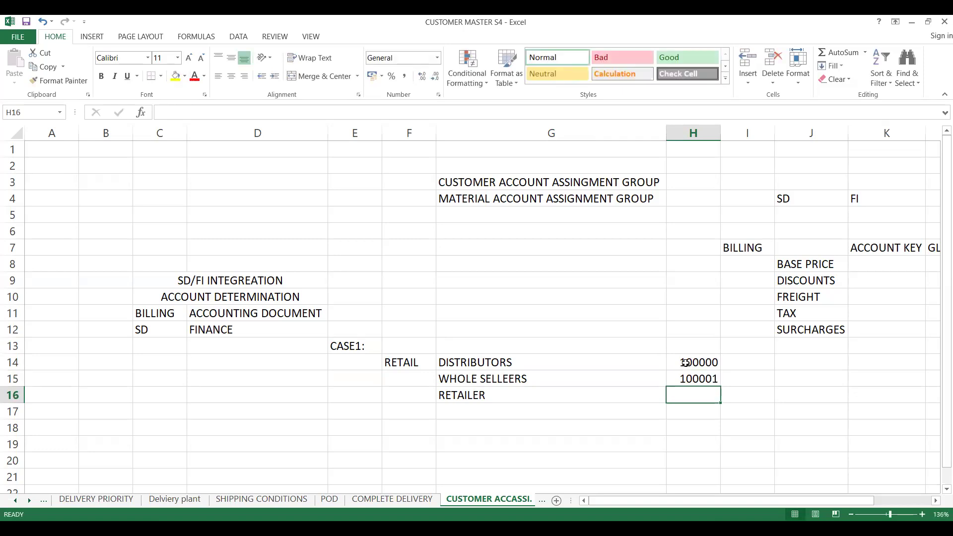
text(10000)
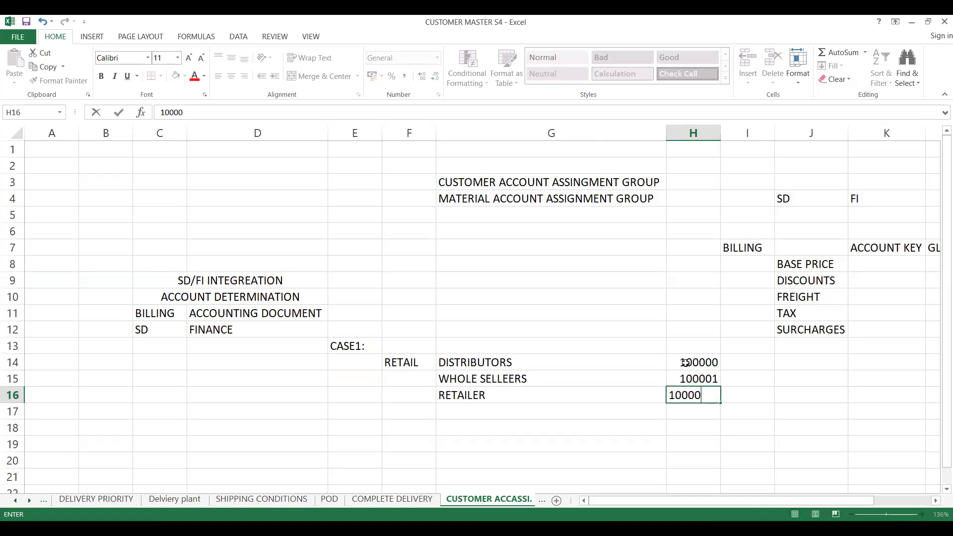
text(0)
key(BackSpace)
text(2)
key(Return)
Review the three retail customer types against the numbers assigned to them in column H.
key(Left)
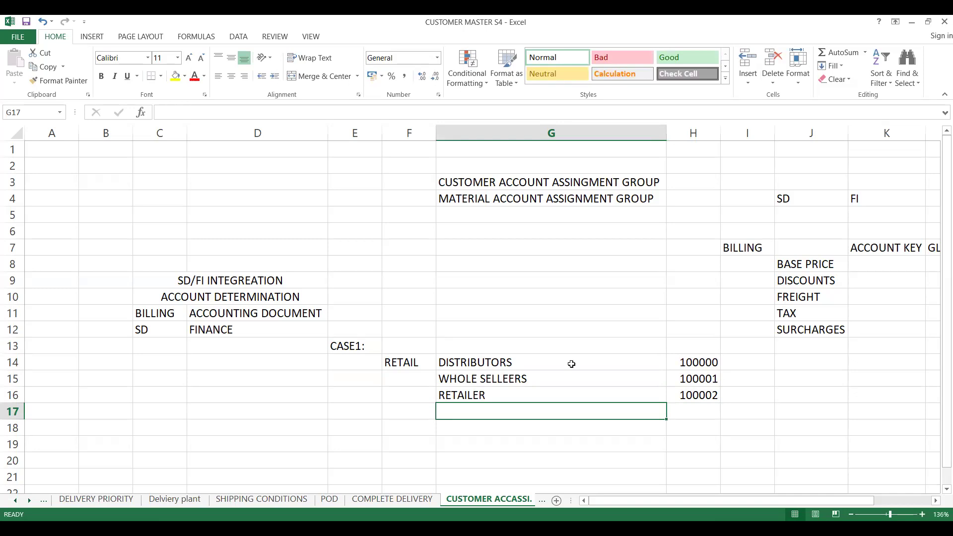
click(569, 364)
click(567, 376)
click(565, 393)
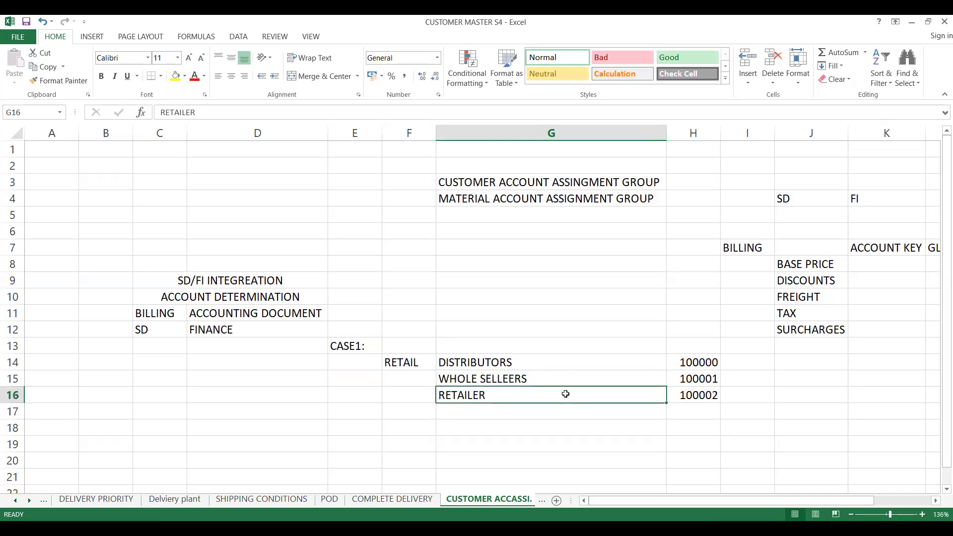
click(685, 362)
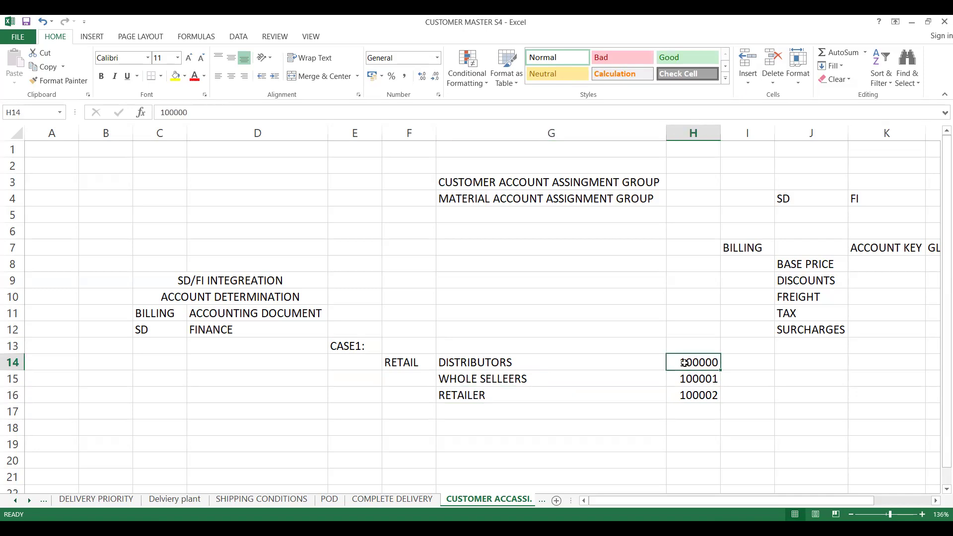
click(743, 363)
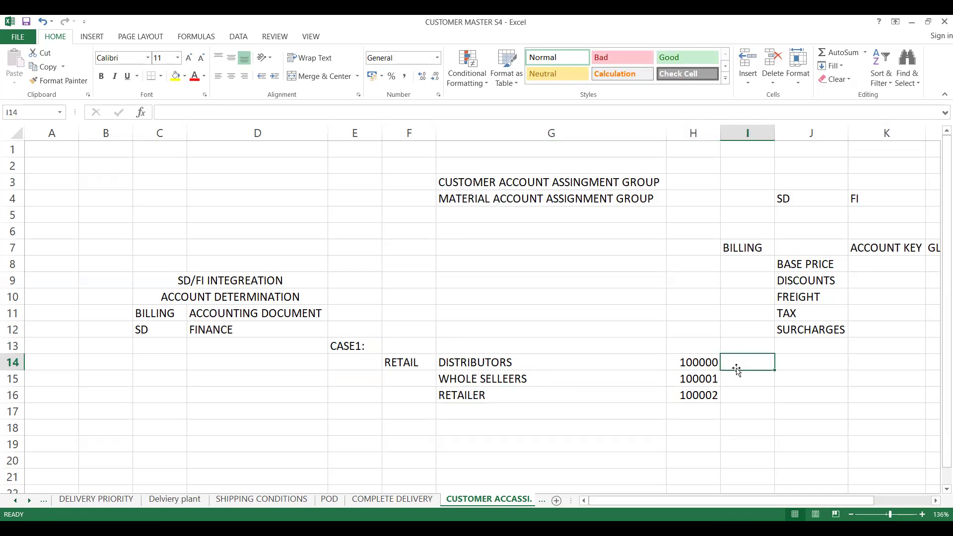
click(732, 381)
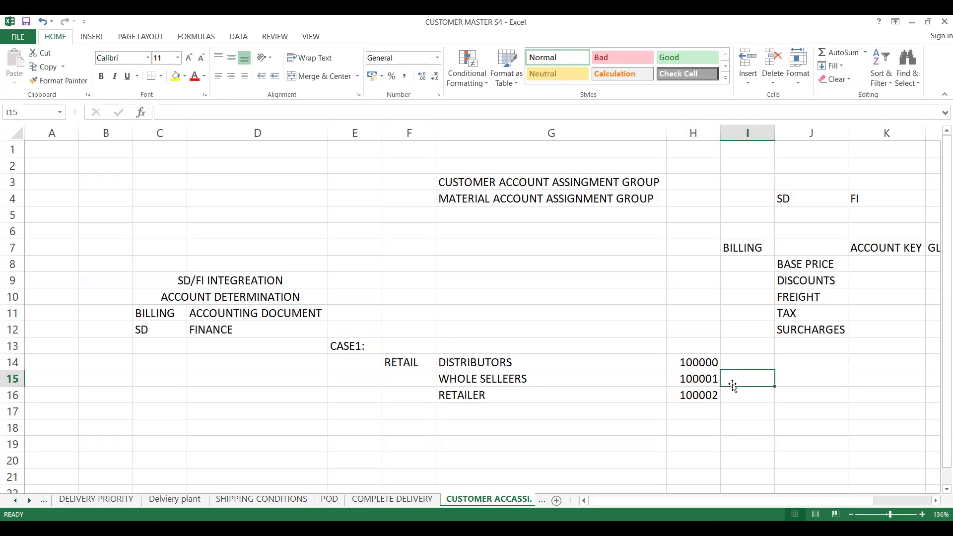
click(735, 362)
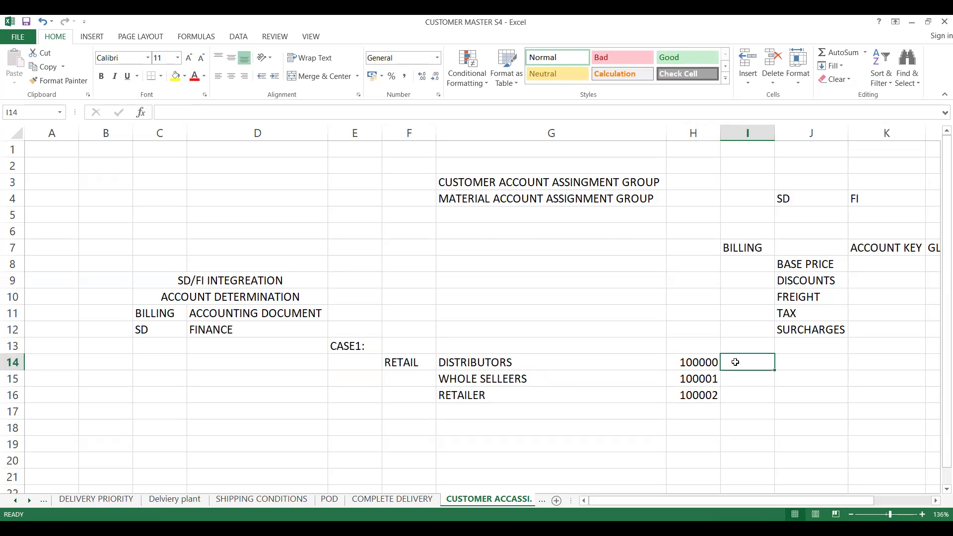
Enter the amounts 1000K, 1500K and 3000K in cells J14 to J16 for the three customer types.
click(786, 366)
text(1)
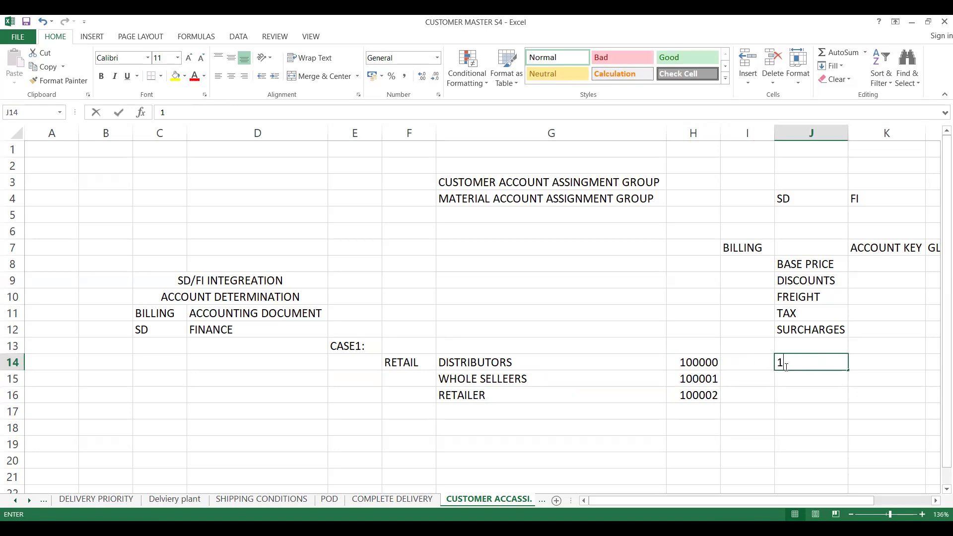
text(000K)
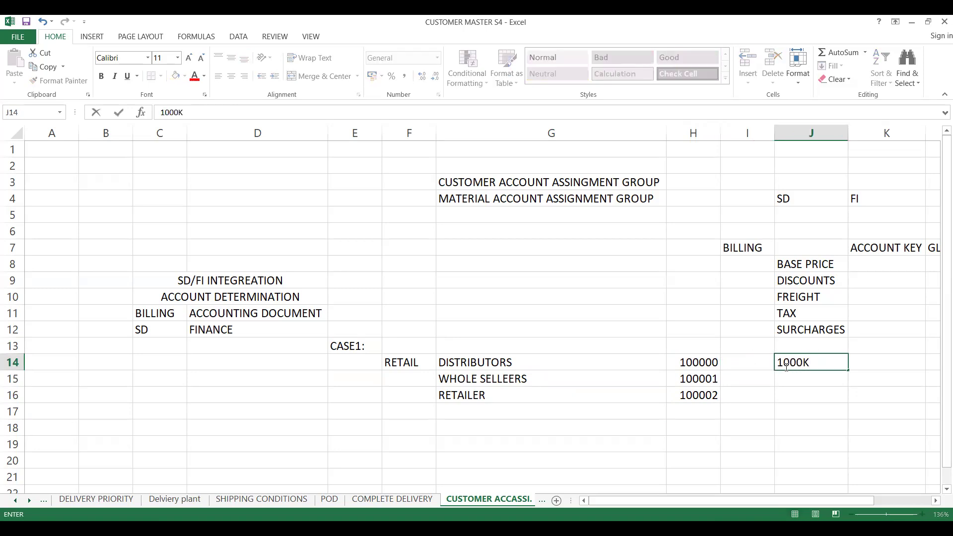
key(Return)
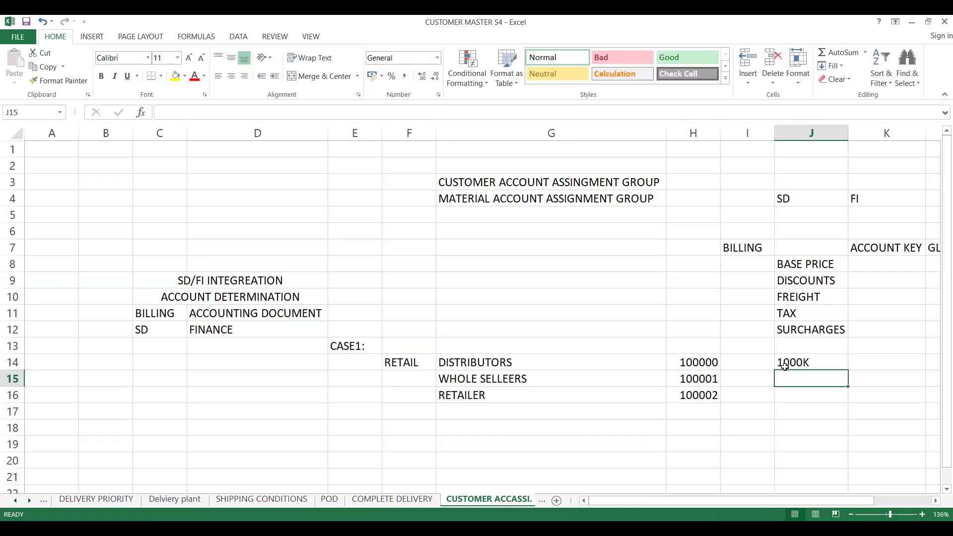
text(10)
key(BackSpace)
text(500K)
key(Return)
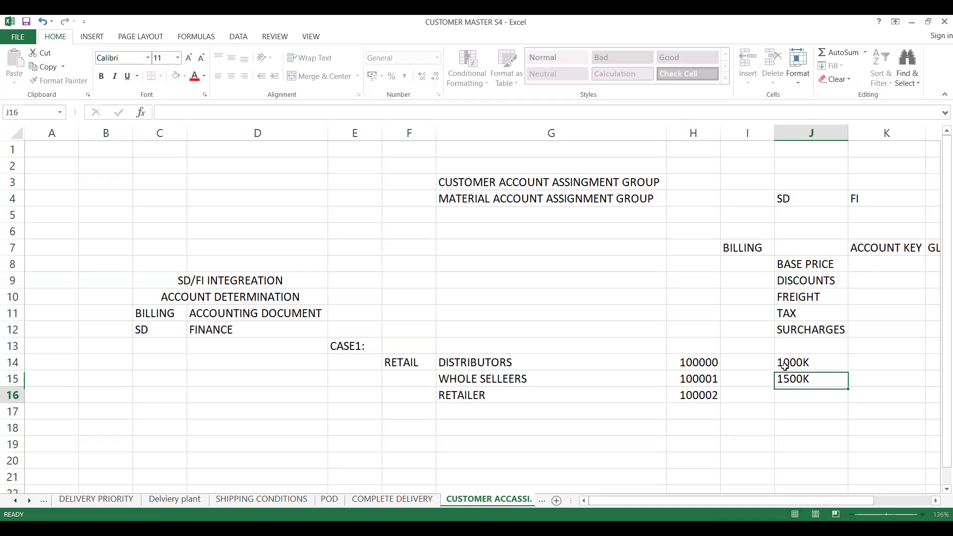
text(3000)
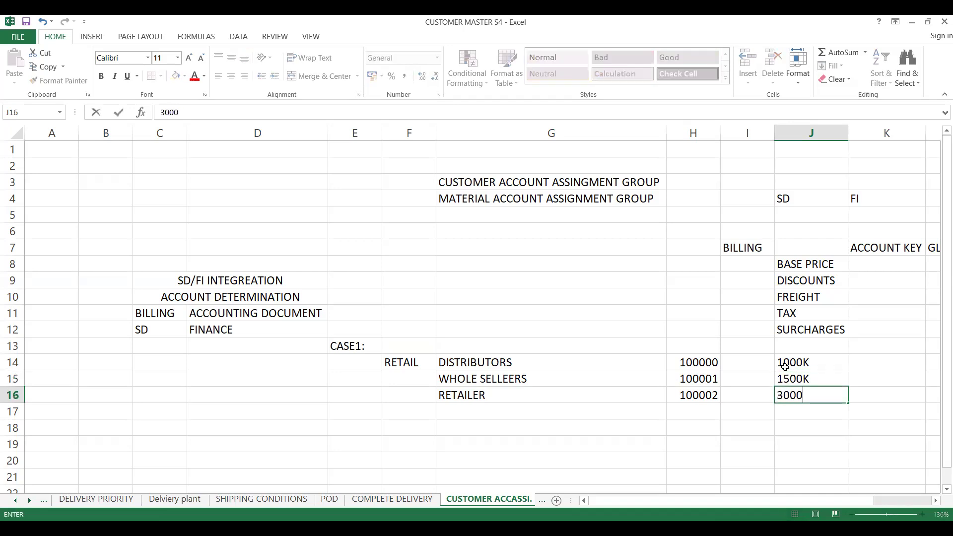
text(K)
key(Return)
Enter the currency USD in cell K14 and fill it down to K16.
key(Up)
key(Up)
key(Up)
key(Right)
text(USD)
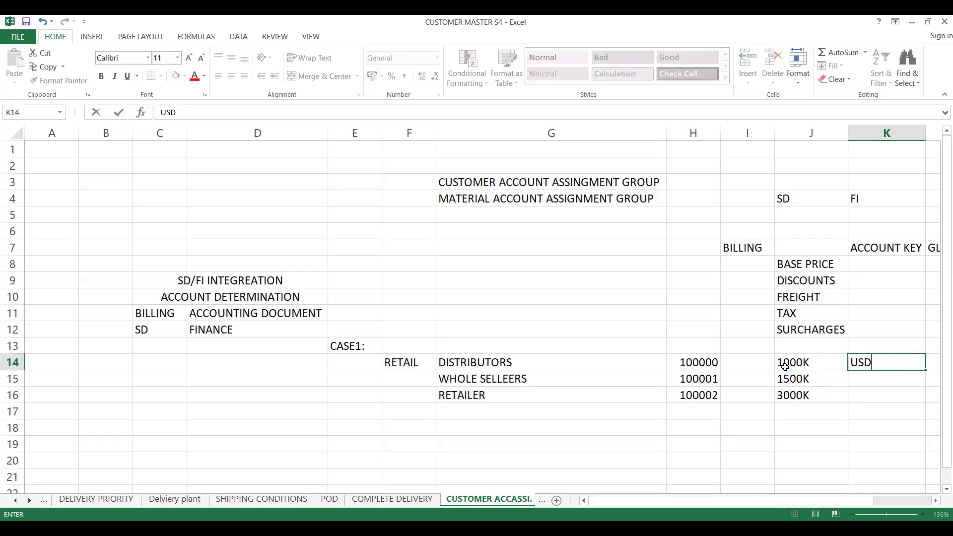
key(Return)
key(Up)
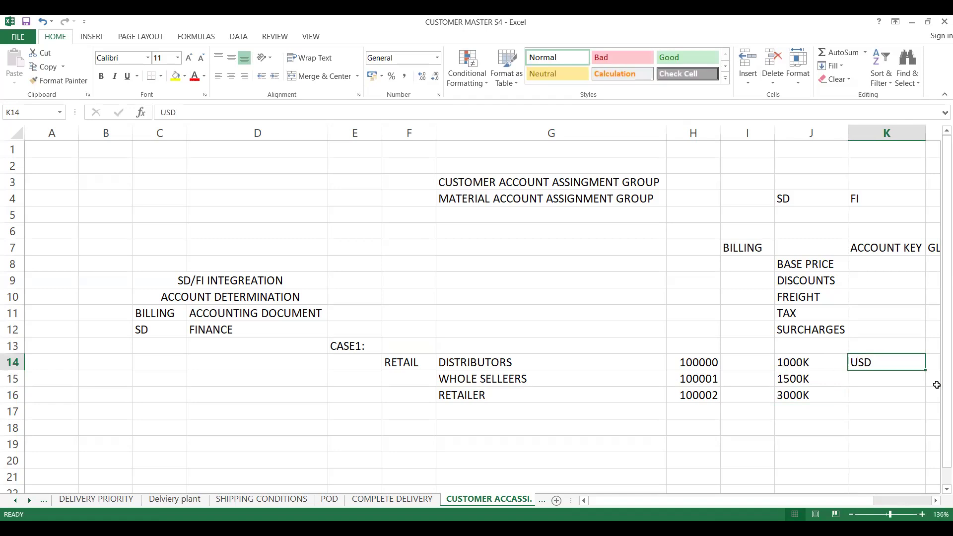
drag(924, 368, 924, 400)
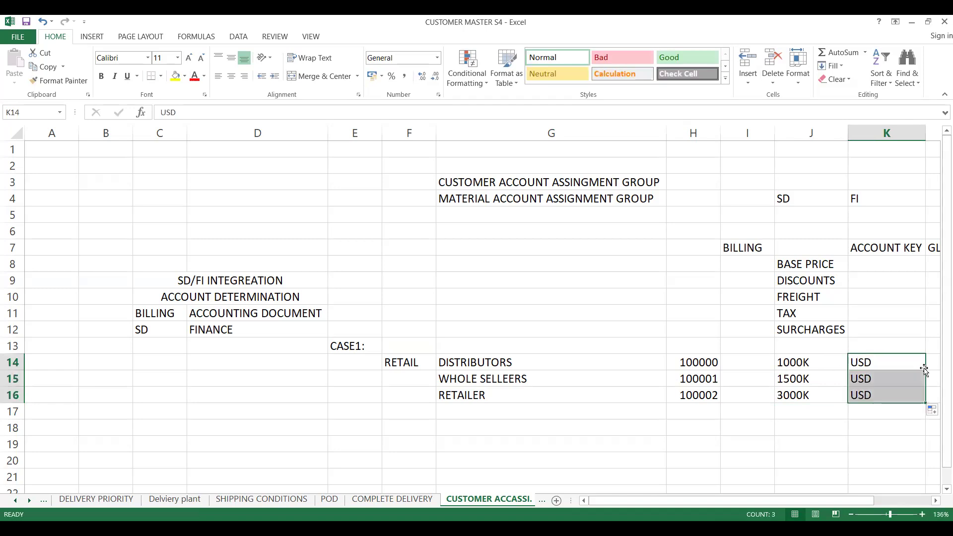
Examine the amounts in column J for the DISTRIBUTORS, WHOLE SELLEERS and RETAILER rows.
click(801, 365)
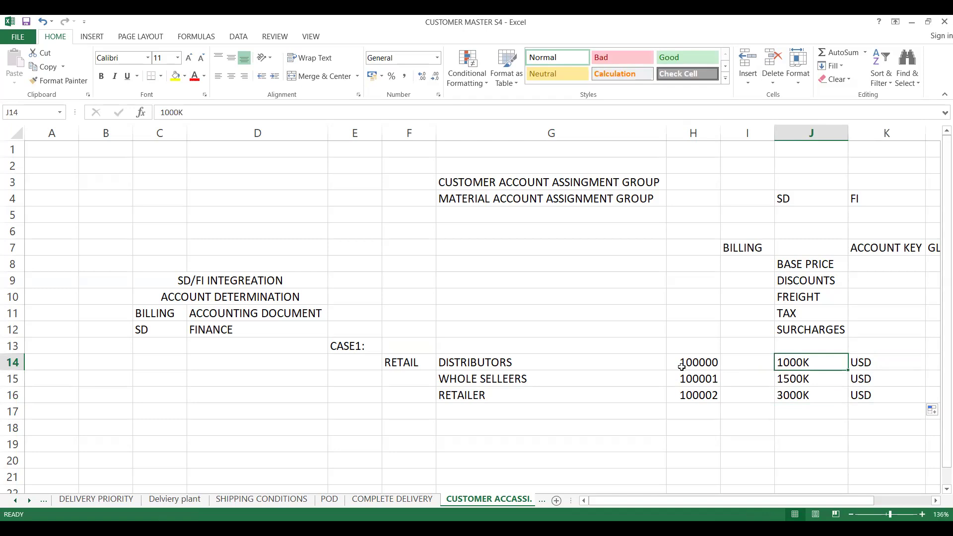
click(547, 365)
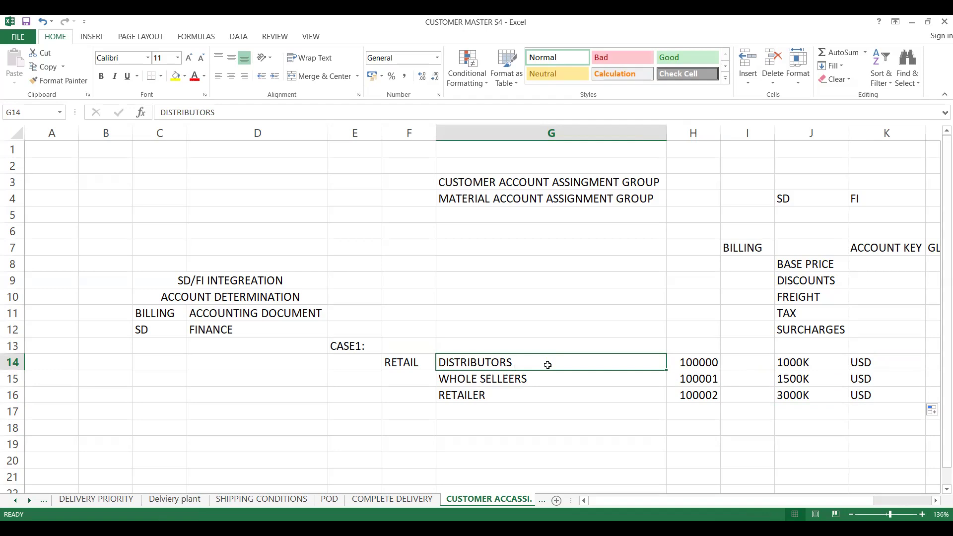
click(474, 380)
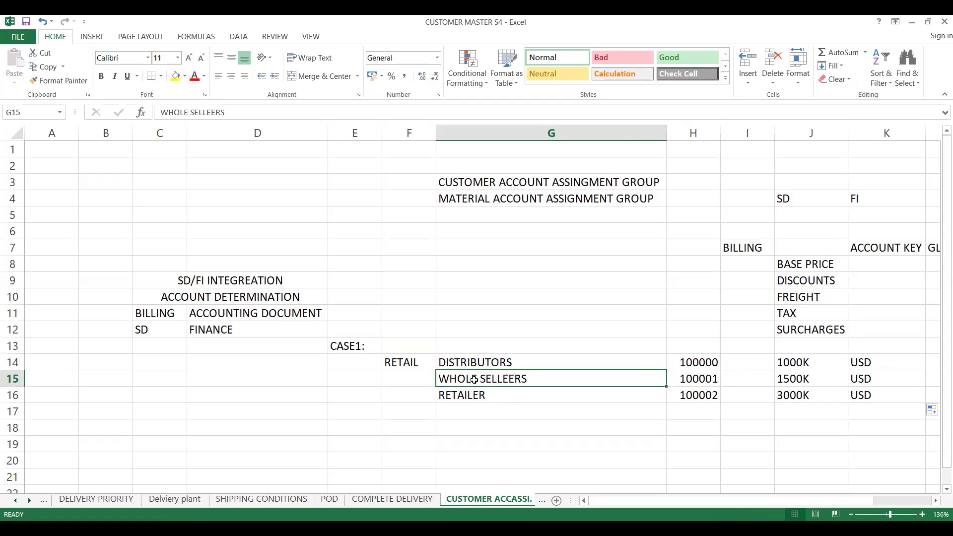
click(473, 397)
click(476, 377)
click(477, 361)
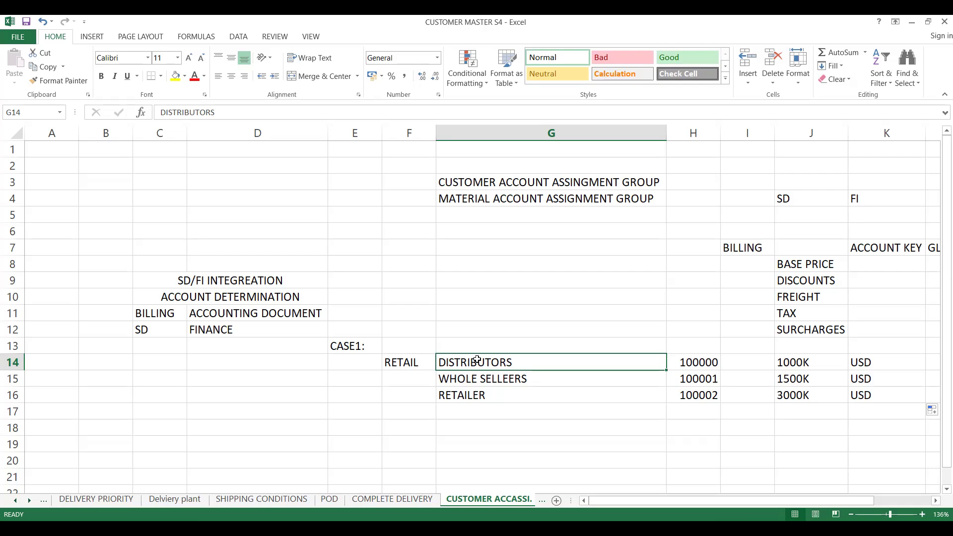
click(458, 392)
click(463, 366)
click(465, 384)
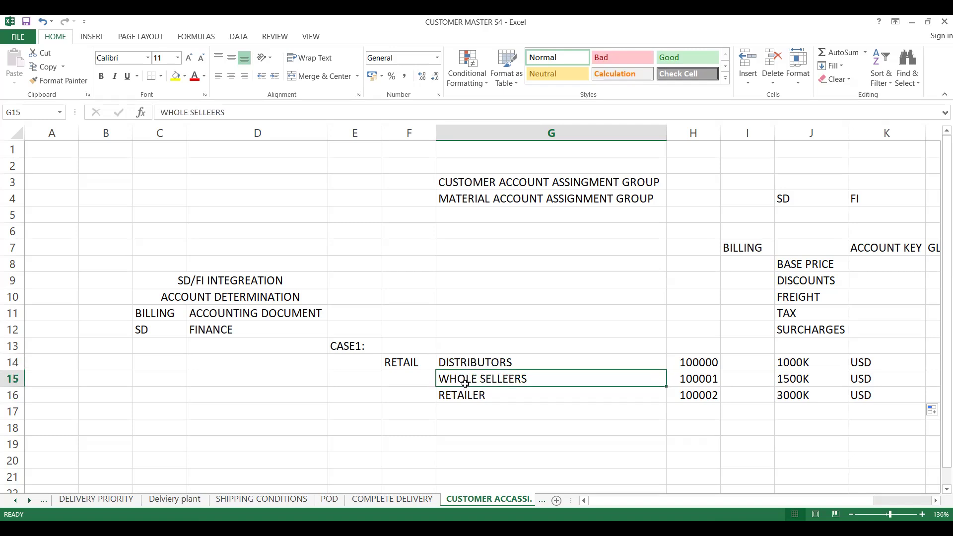
click(457, 401)
key(Down)
key(Up)
key(Up)
click(461, 366)
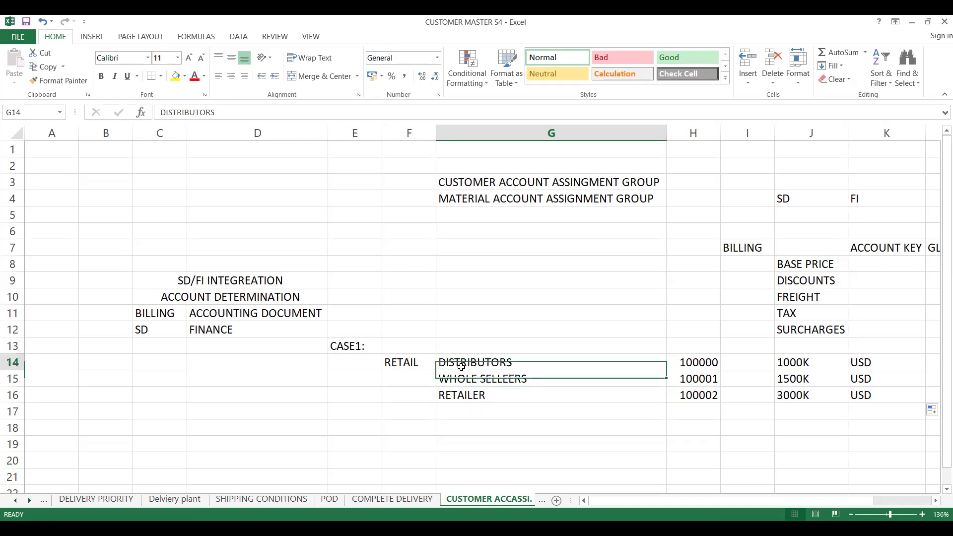
click(796, 366)
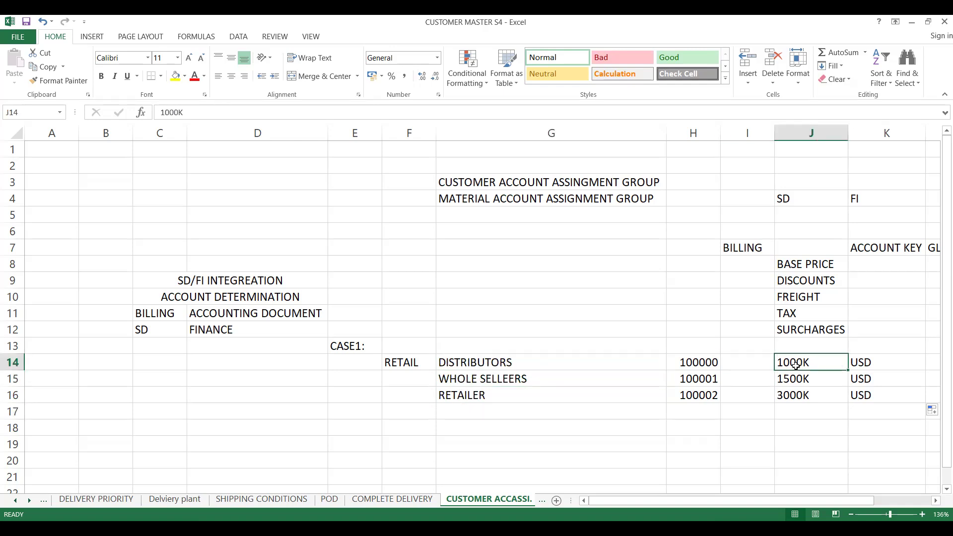
click(796, 380)
click(796, 409)
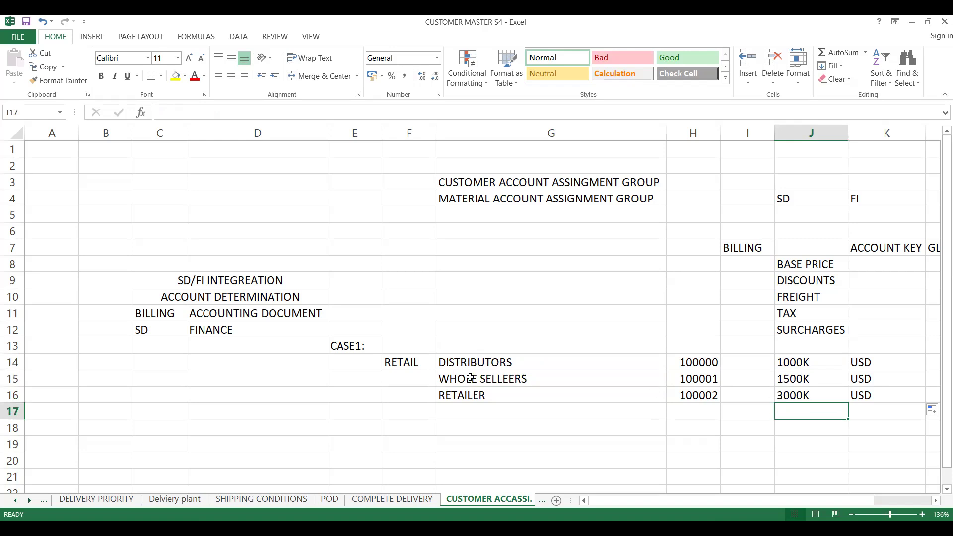
Copy the CUSTOMER ACCOUNT ASSINGMENT GROUP heading from G3 into cell G13 above the customer types.
click(458, 349)
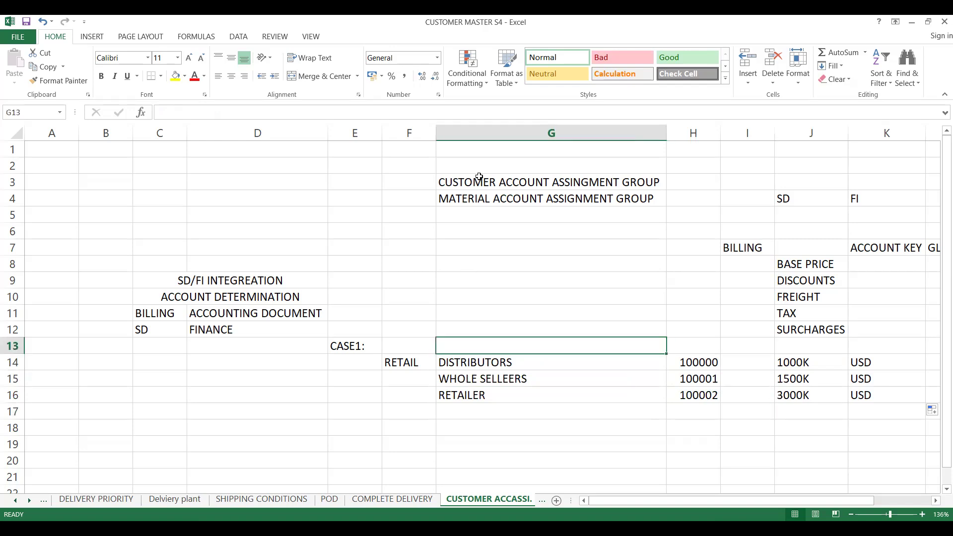
click(479, 176)
key(ctrl+c)
key(Down)
key(Down)
key(Down)
key(Down)
key(Down)
key(Down)
key(Down)
key(Down)
key(Down)
key(Down)
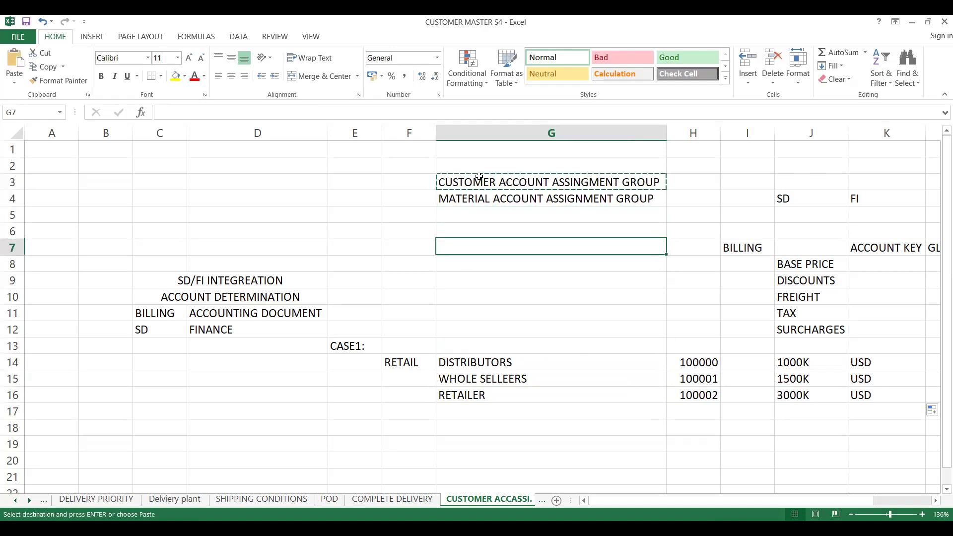
key(ctrl+v)
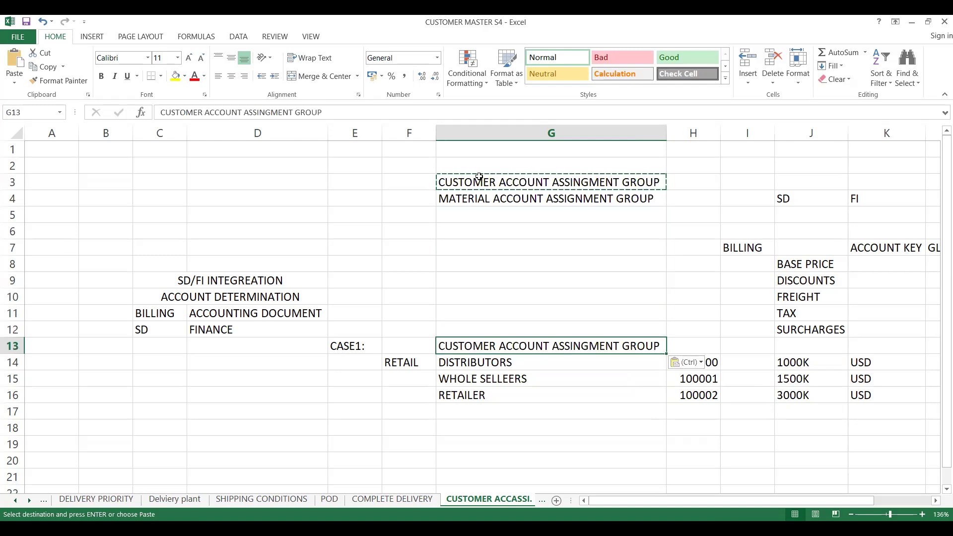
Review the customer types listed under the copied assignment group heading together with their numbers in column H.
click(489, 396)
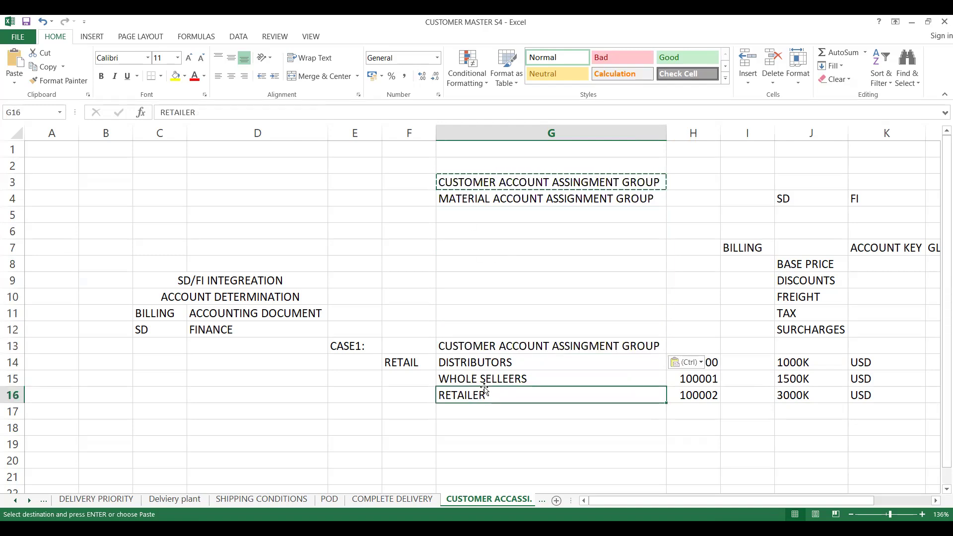
click(482, 380)
click(483, 364)
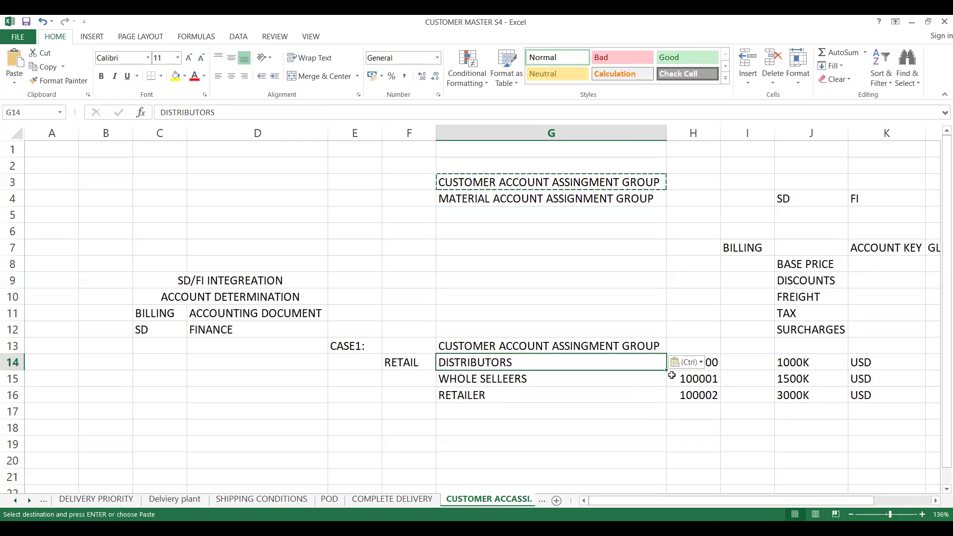
click(702, 386)
drag(701, 385, 705, 404)
click(707, 407)
click(472, 395)
click(478, 365)
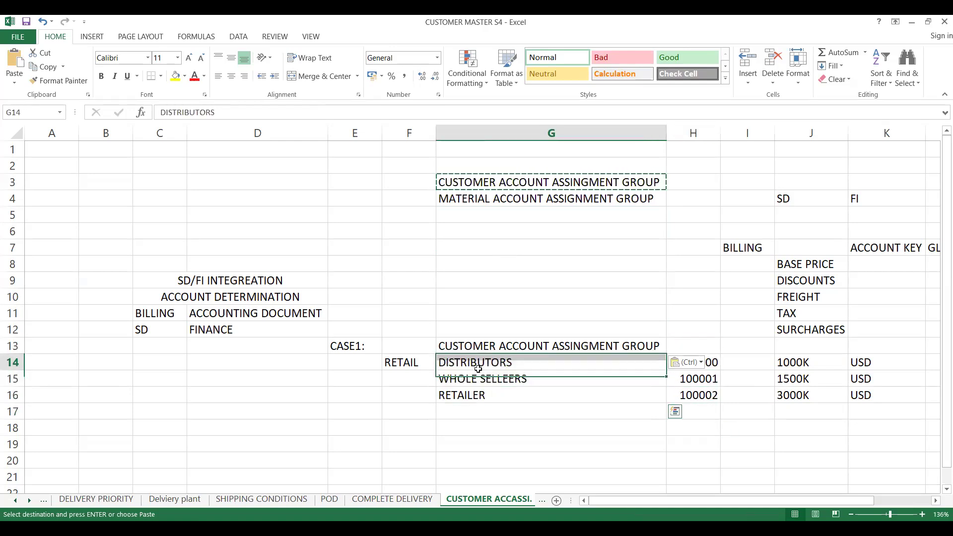
click(479, 380)
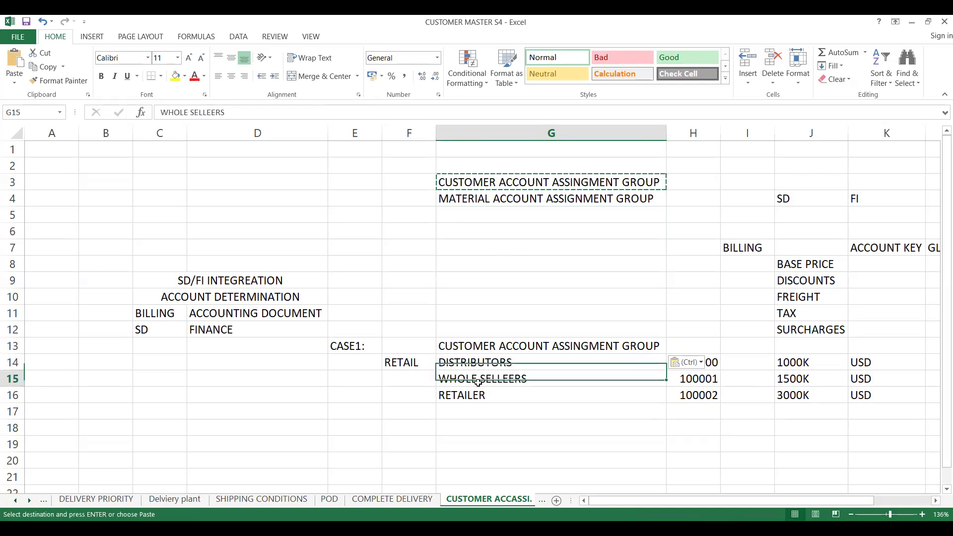
Examine the DISTRIBUTORS, WHOLE SELLEERS and RETAILER rows in column G together with their numbers in column H.
click(476, 395)
click(476, 379)
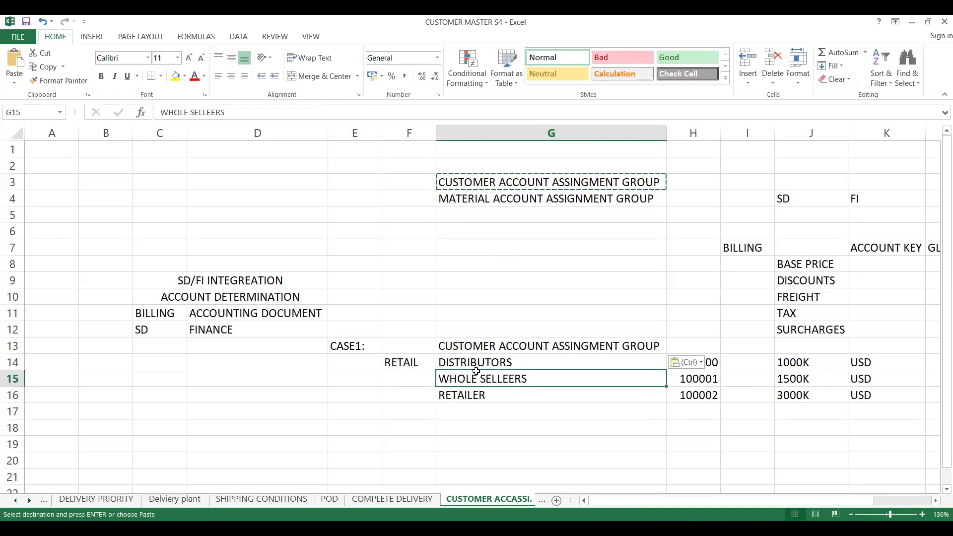
click(478, 364)
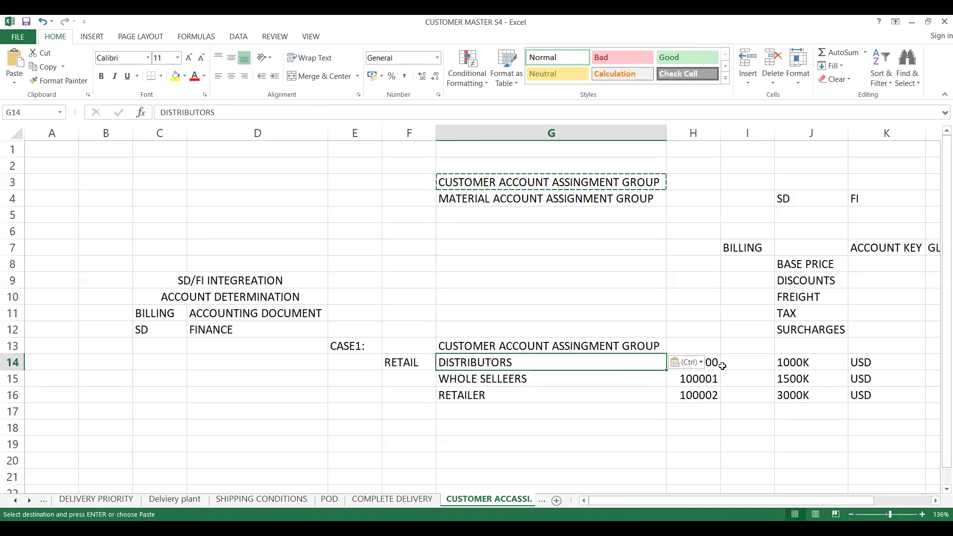
click(722, 366)
click(589, 368)
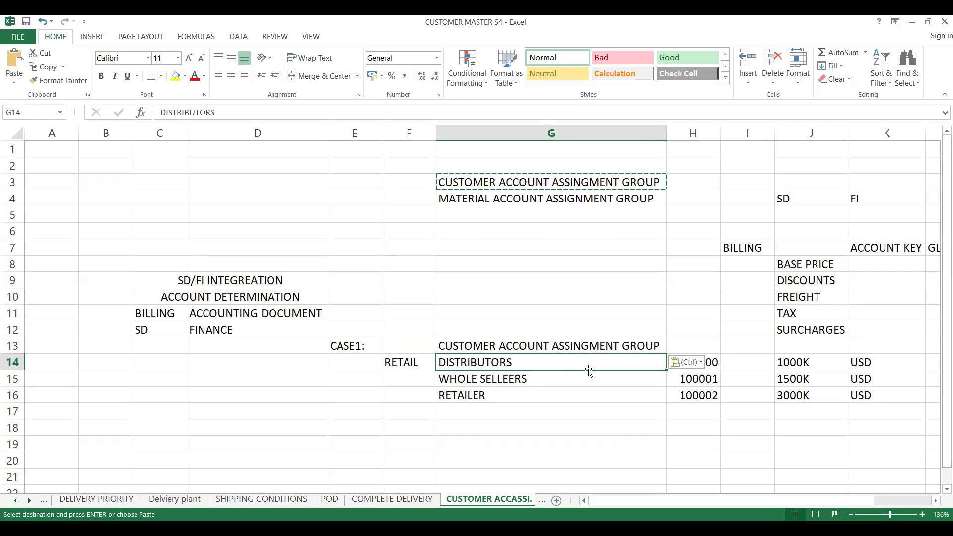
click(704, 378)
click(699, 396)
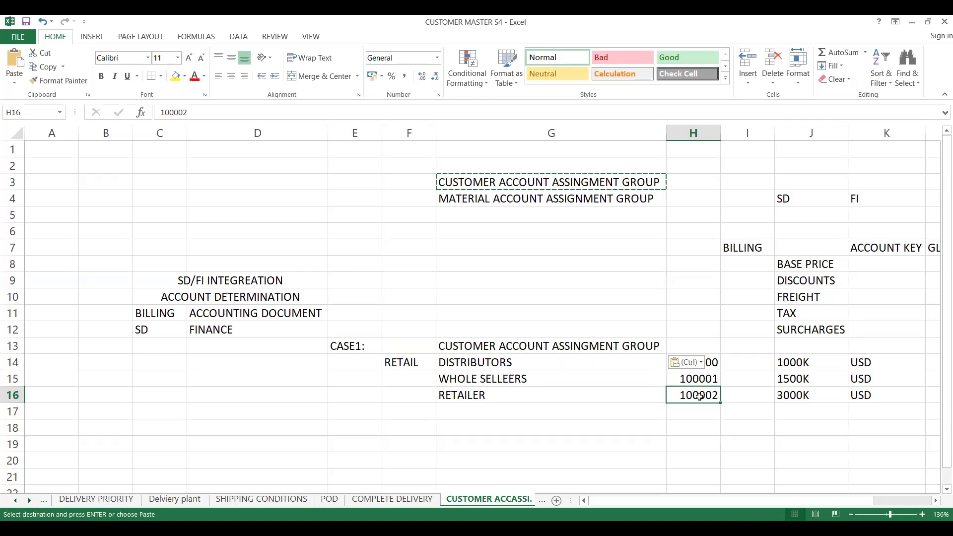
click(599, 377)
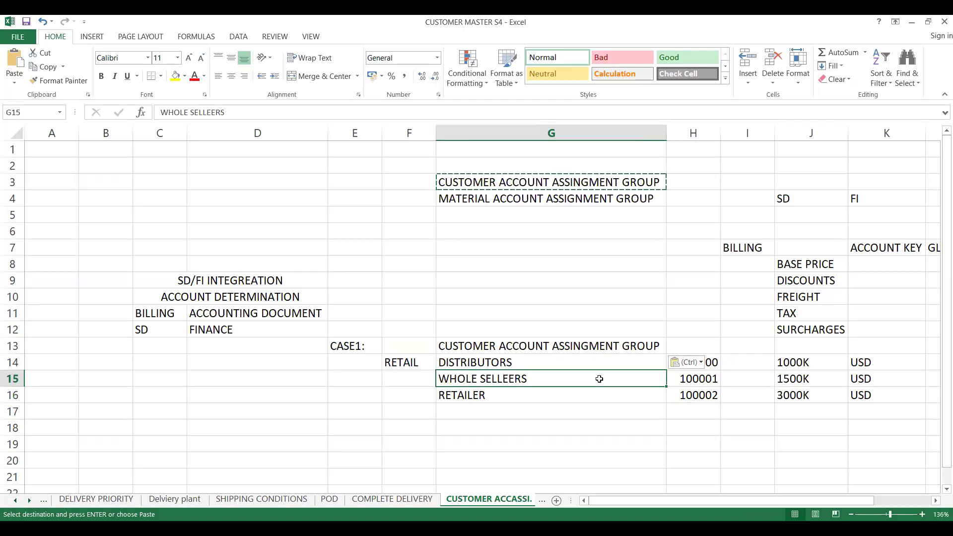
click(725, 366)
Enter the heading GL ACCOUNT in cell H13 and fit column H to its contents.
click(678, 341)
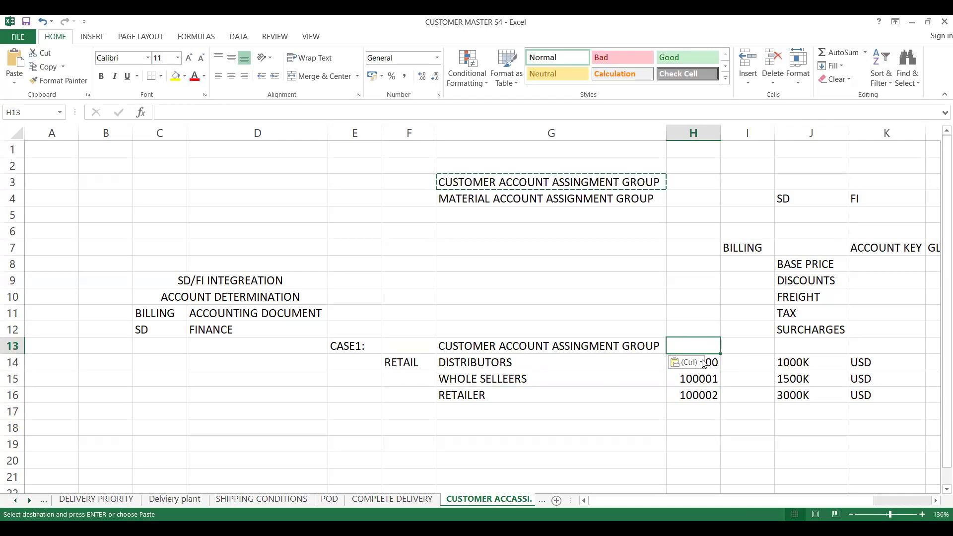
key(Escape)
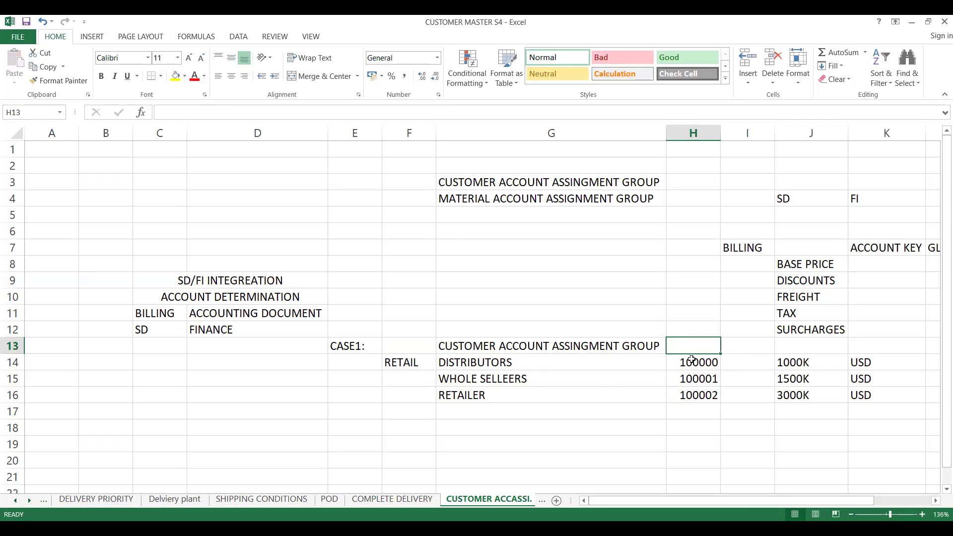
text(GL ACCOUNT)
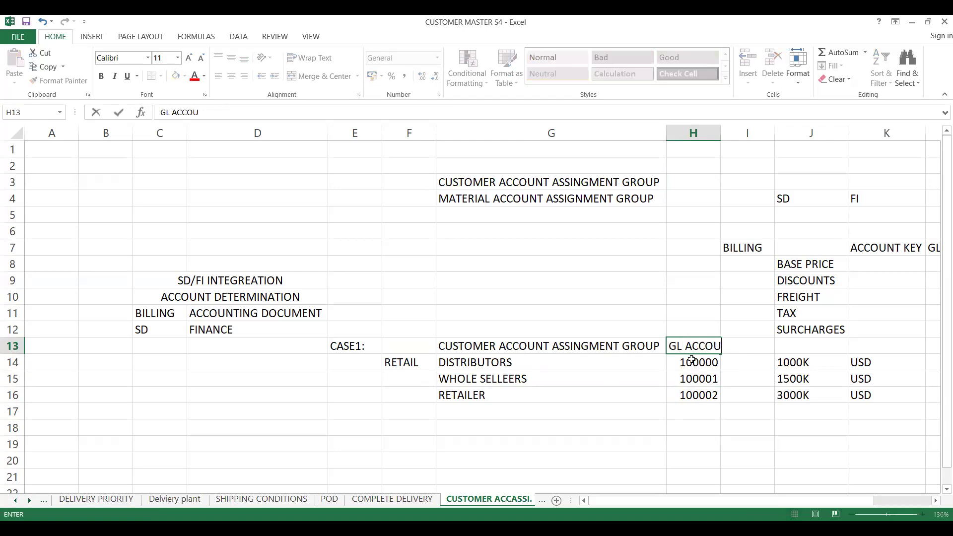
click(504, 427)
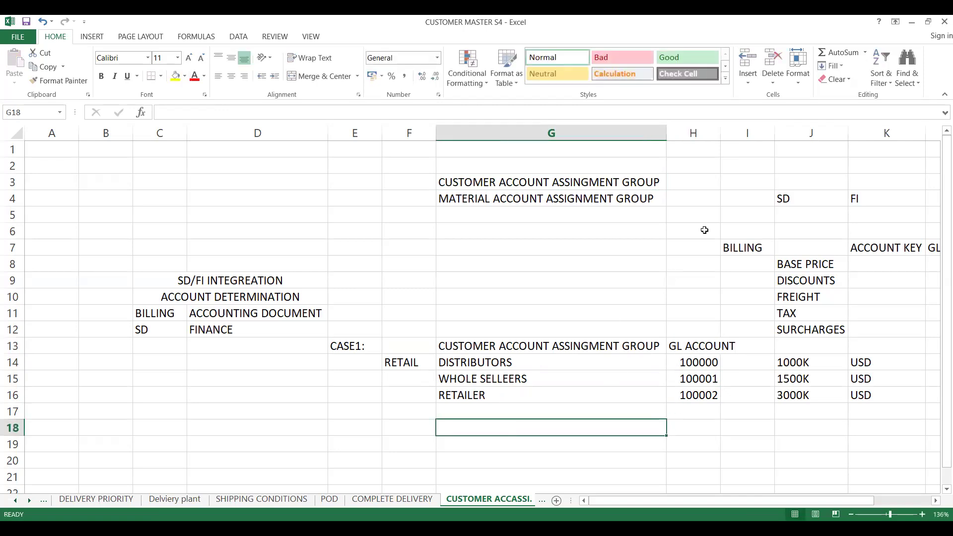
double_click(720, 136)
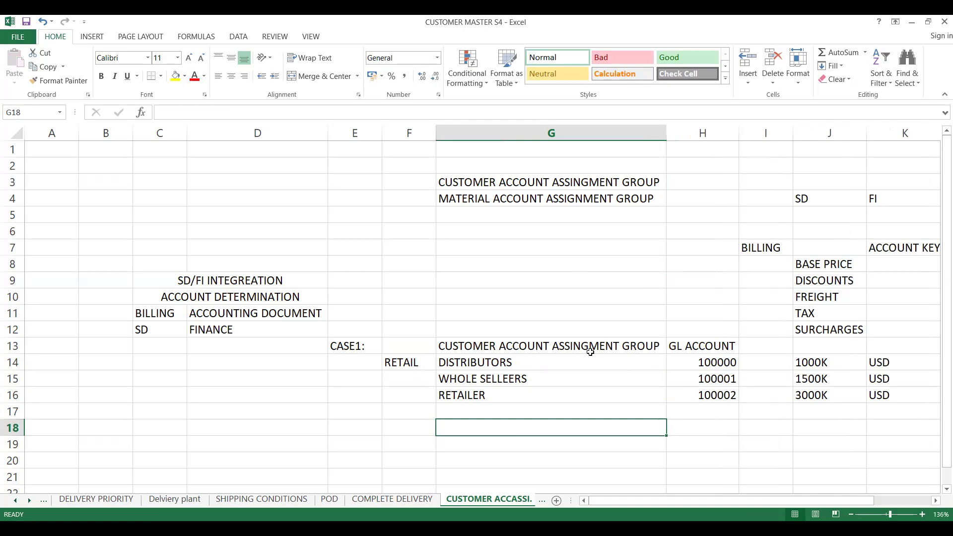
Enter the heading ANY MATERIAL CODE in cell I13 and fit column I to its contents.
click(754, 347)
text(ANY MATE)
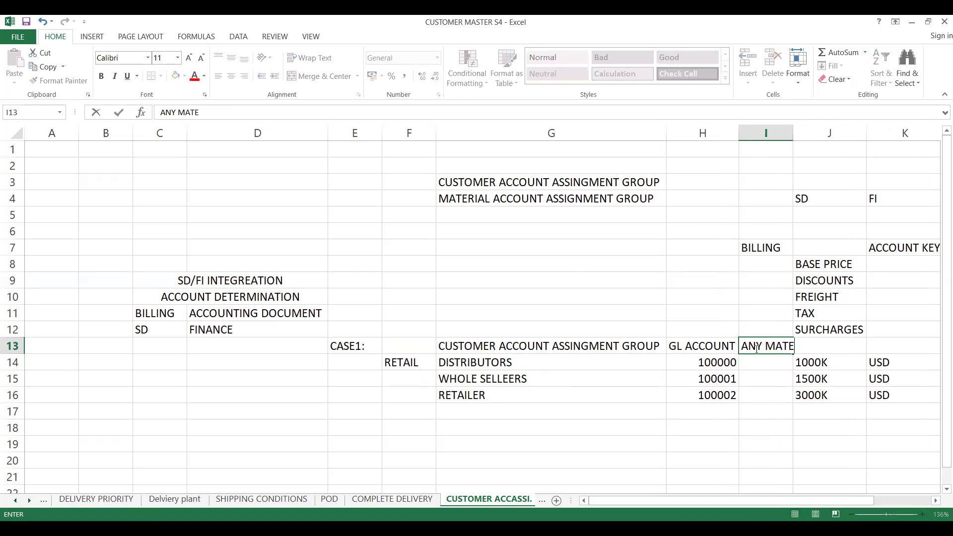
text(RIAL CODE)
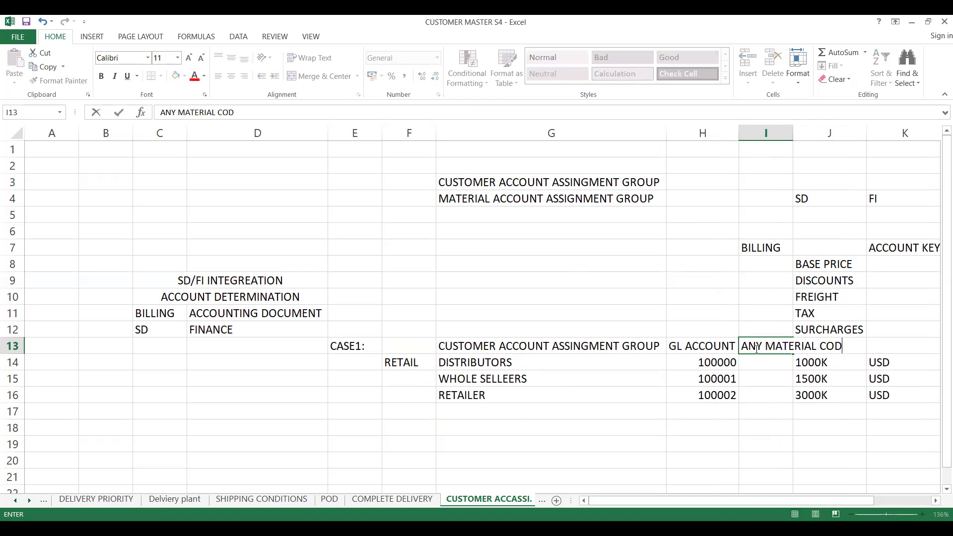
click(744, 359)
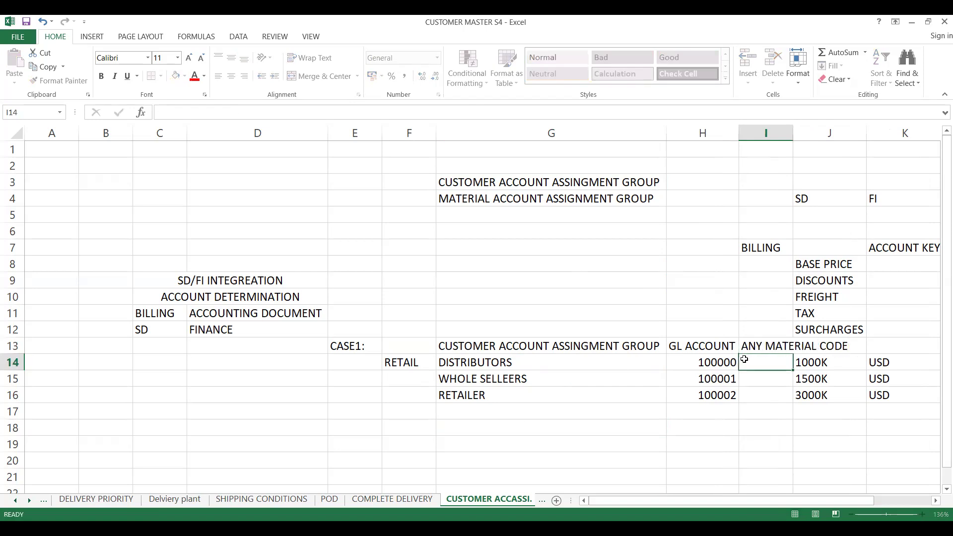
double_click(795, 133)
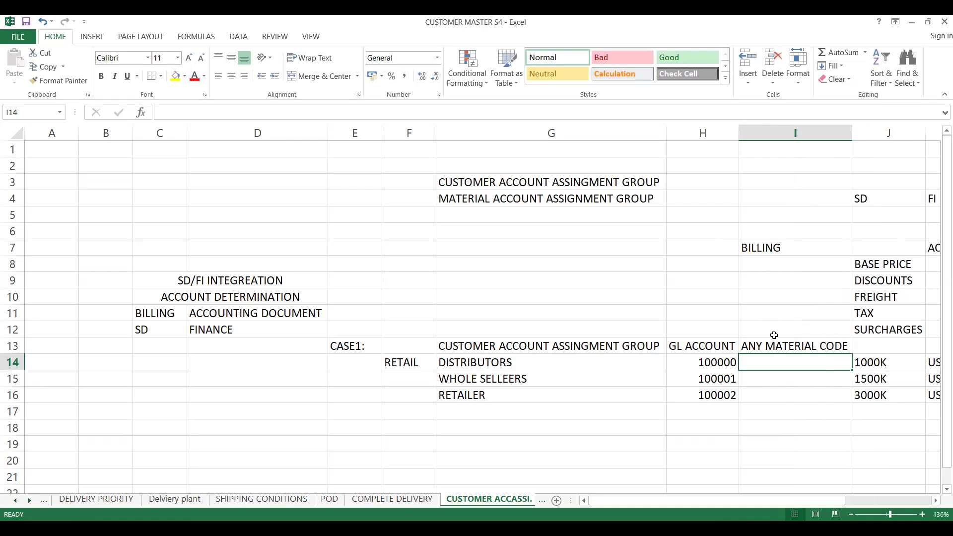
Go through the case headings in row 13 and the customer types in G14 to G16 one by one.
click(774, 341)
key(Right)
key(Right)
key(Left)
key(Left)
key(Left)
key(Left)
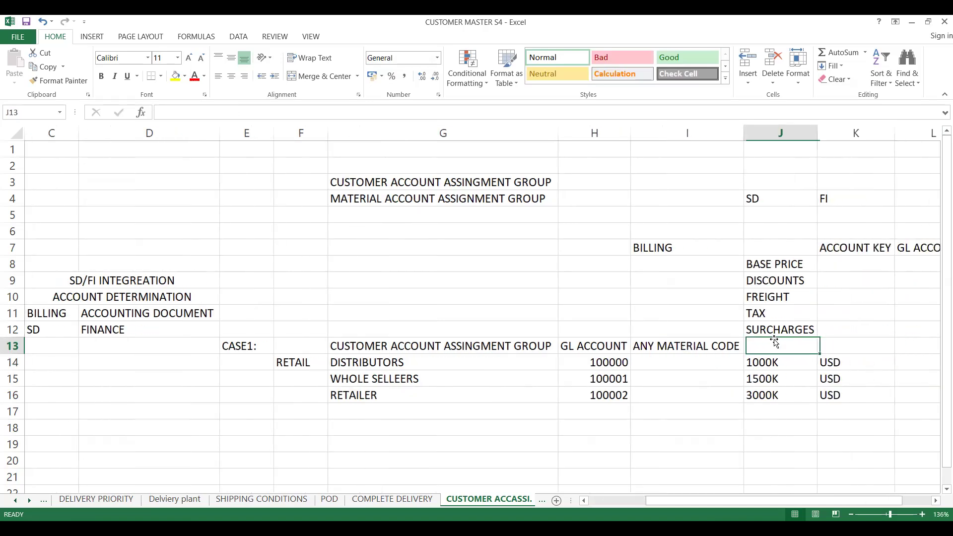
key(Down)
key(Down)
key(Down)
key(Up)
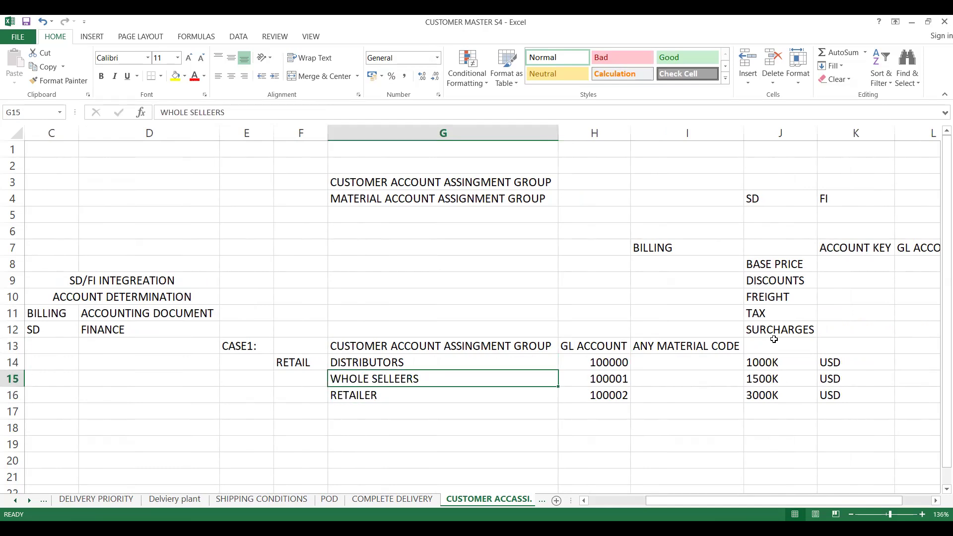
key(Down)
key(Up)
key(Up)
key(Down)
key(Down)
key(Down)
key(Up)
key(Up)
key(Up)
key(Down)
key(Up)
Enter BP in cell F18 and BILLING in cell G18 below the retail case.
key(Down)
key(Down)
key(Down)
key(Down)
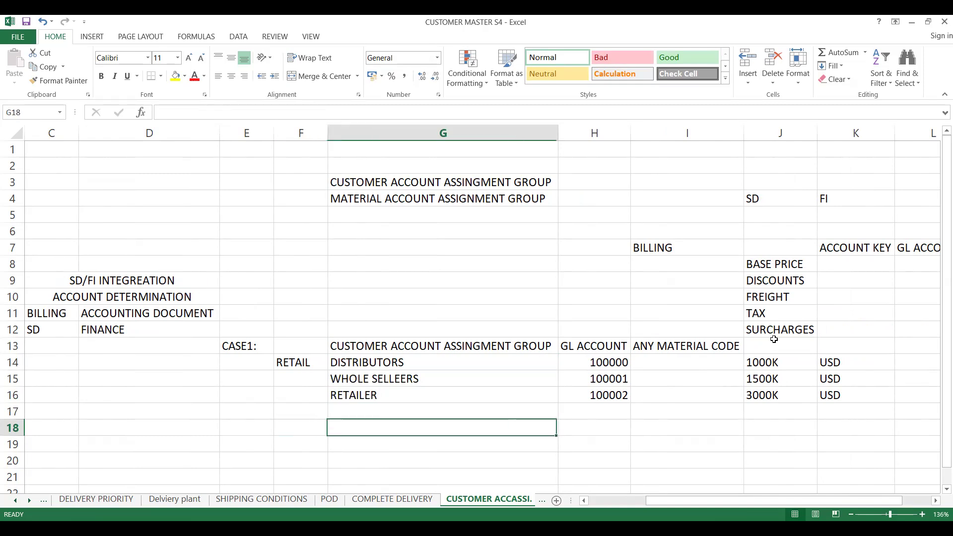
key(Left)
text(BP)
key(Tab)
text(BILLING)
key(Return)
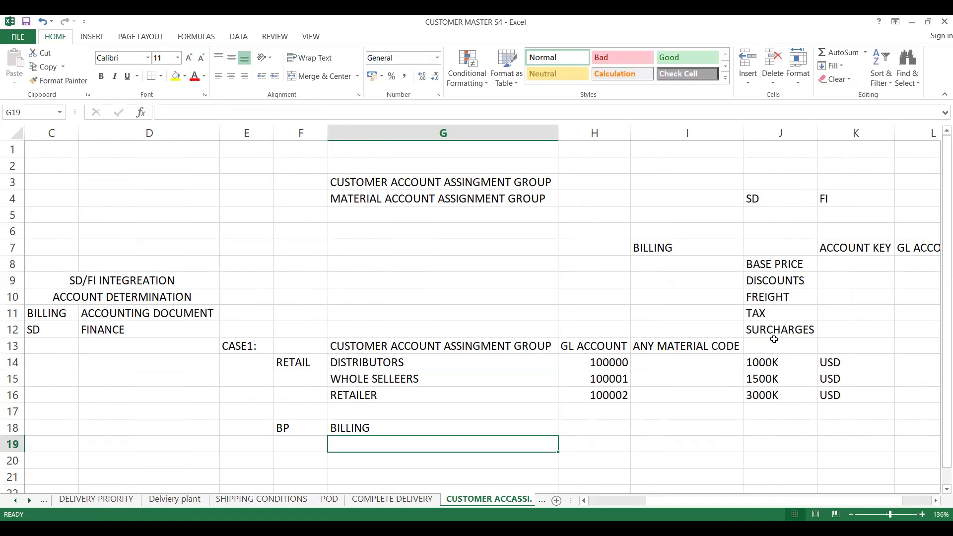
List D1, W1 and R1 under the BILLING heading in cells G19 to G21.
text(D1)
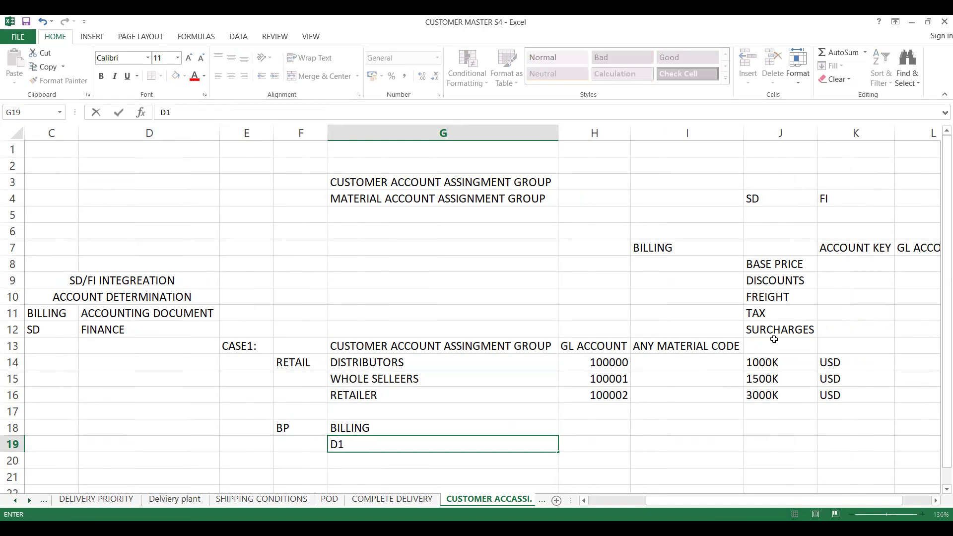
key(Return)
text(W1)
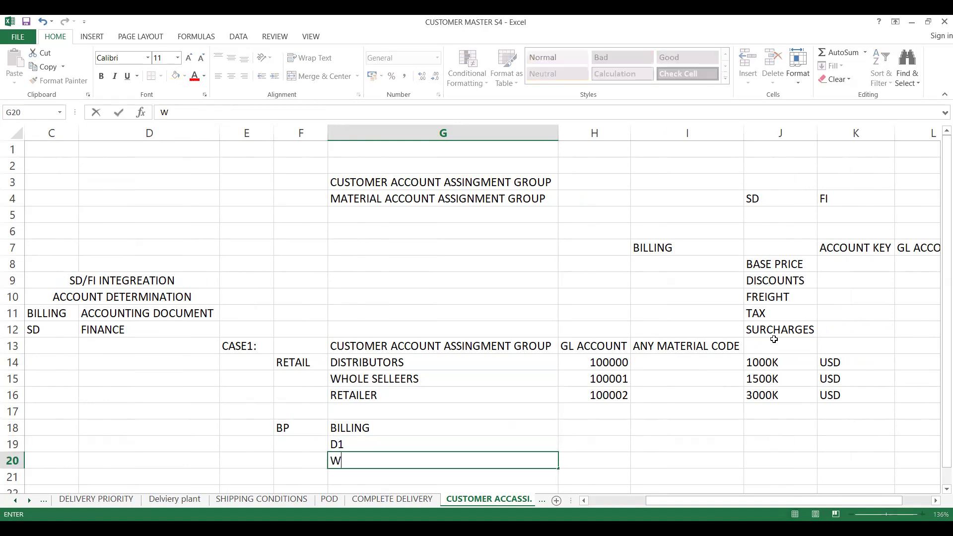
key(Return)
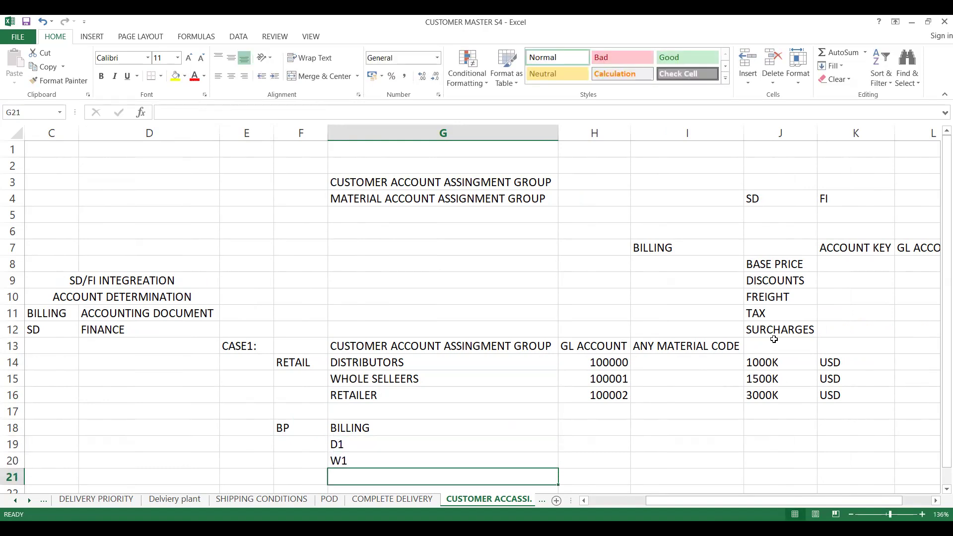
text(R1)
key(Up)
Enter Z1, Z2 and Z3 in cells H19 to H21 beside D1, W1 and R1.
key(Up)
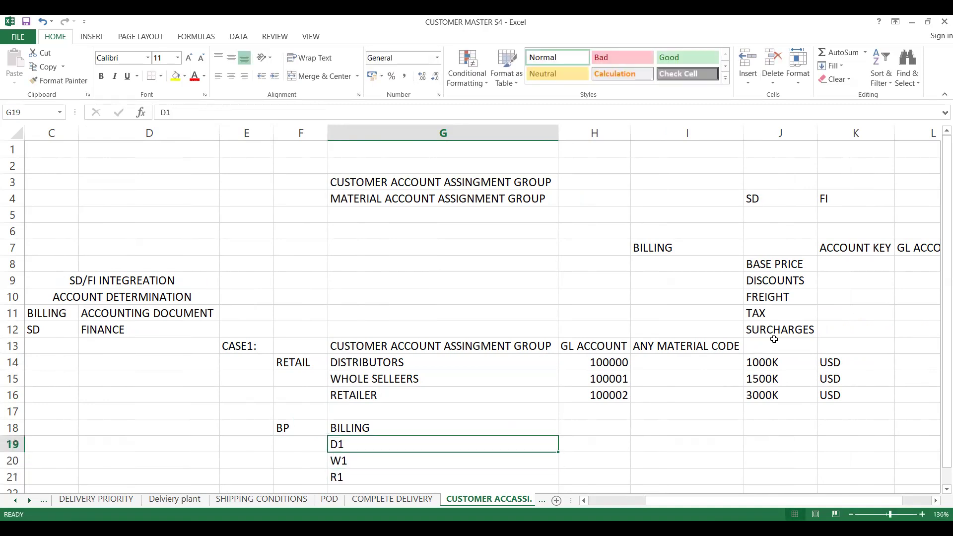
key(Right)
text(Z1)
key(Return)
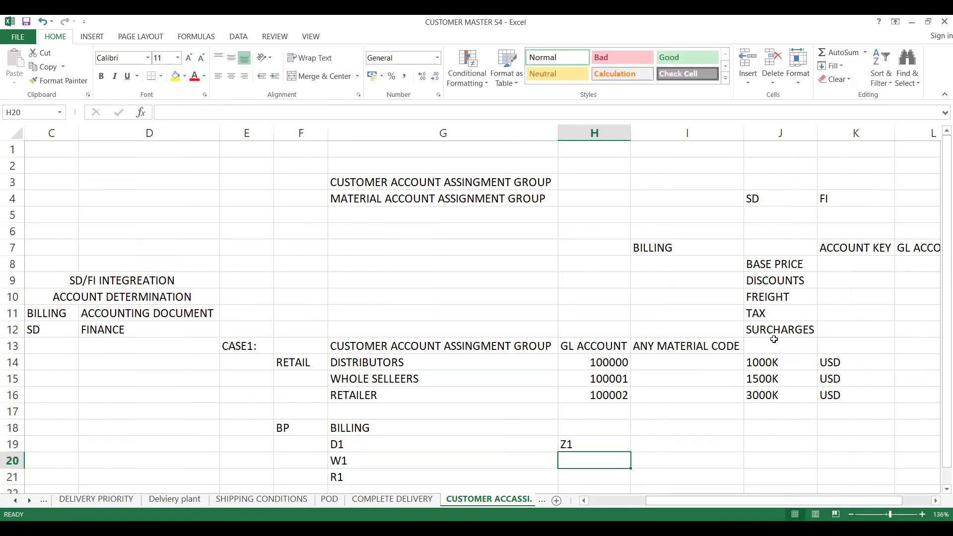
text(Z2)
key(Return)
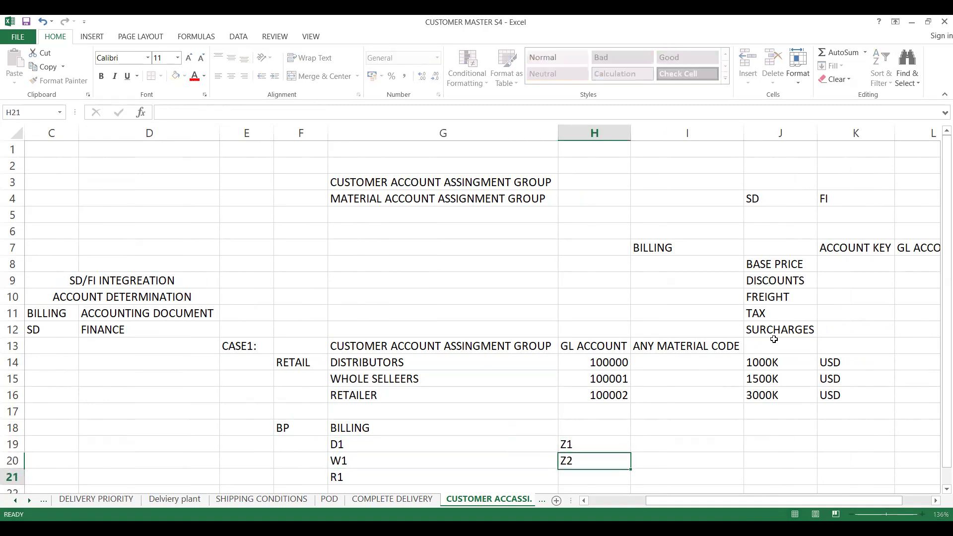
text(Z3)
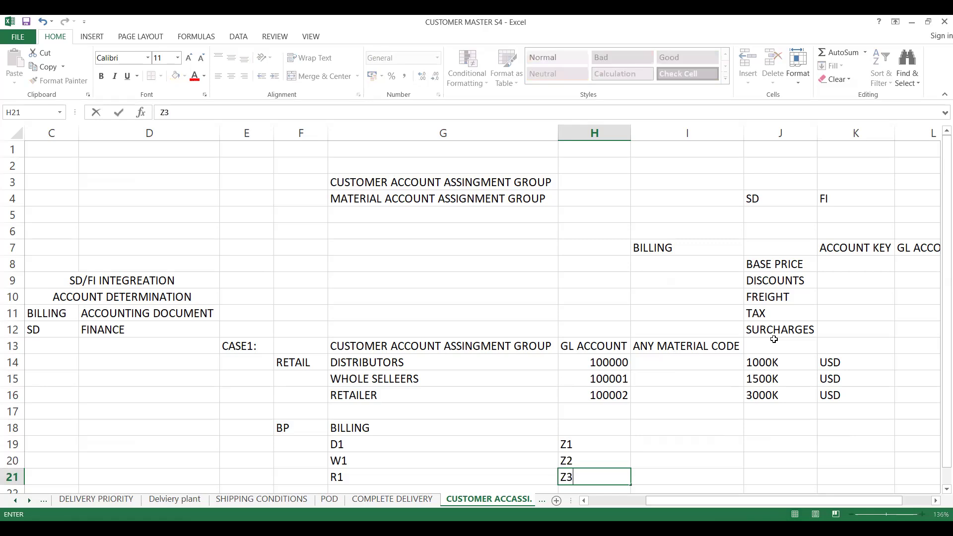
key(Up)
Try to enter the codes 01, 02 and 03 with leading zeros in cells I19 to I21.
key(Up)
key(Right)
text(01)
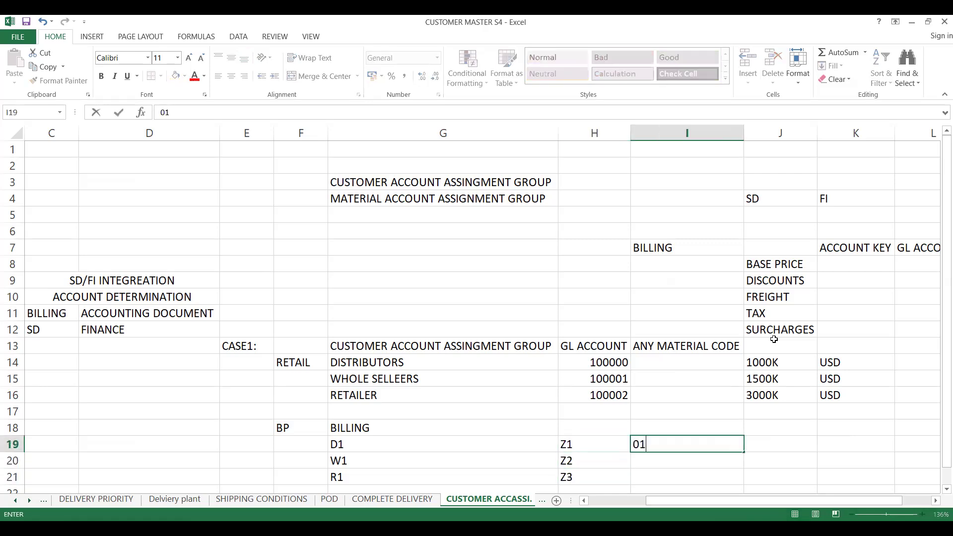
key(Return)
text(01)
key(ctrl+Return)
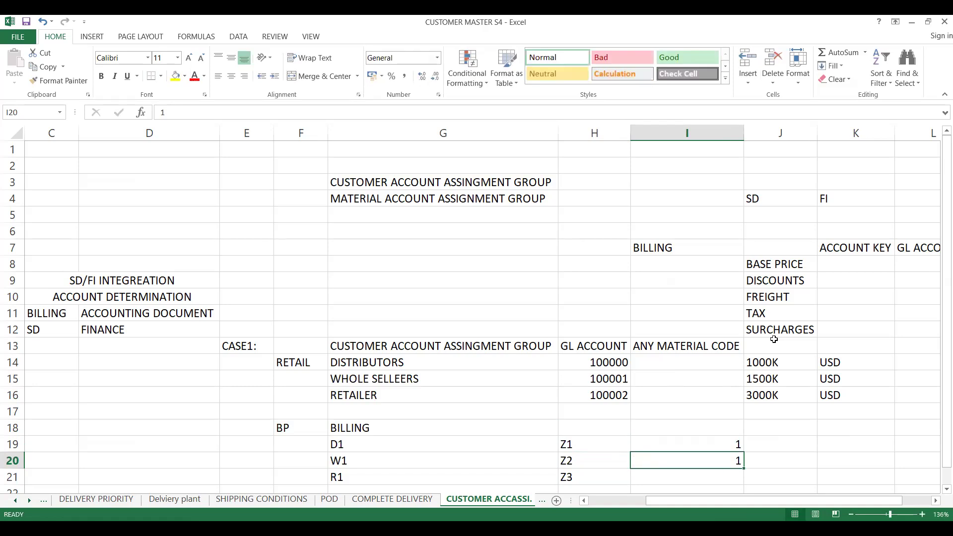
text(02)
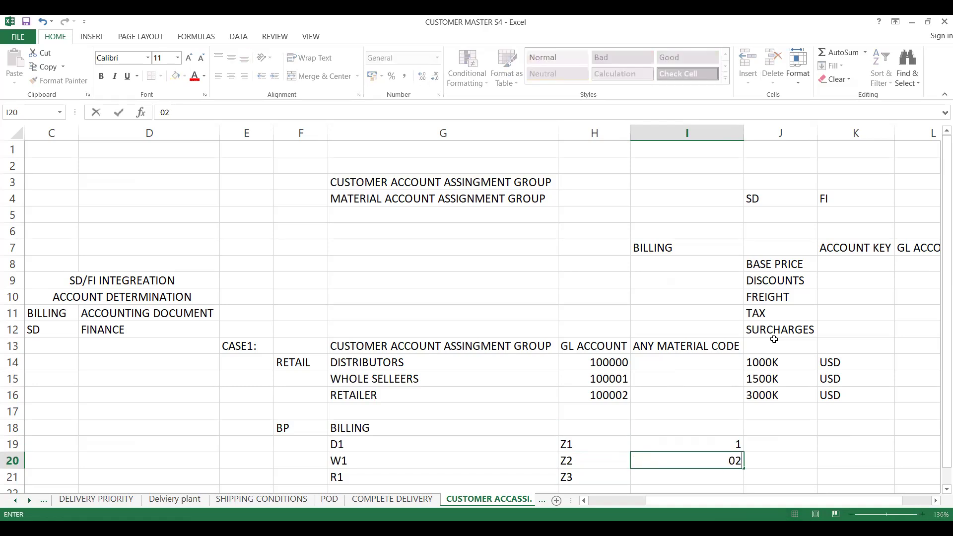
key(Return)
text(03)
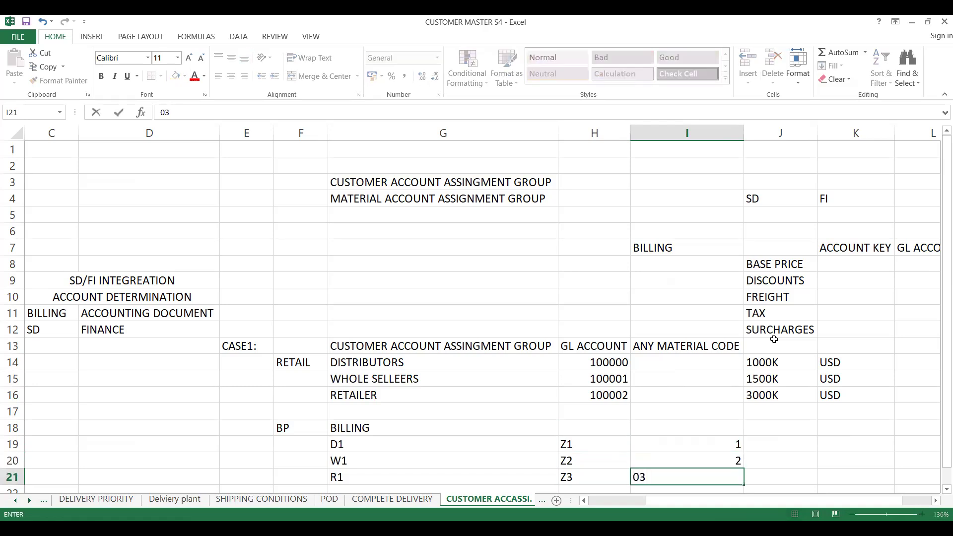
key(Up)
Set the number format of cells I19 to I21 to Text.
key(Up)
key(shift+Down)
key(shift+Down)
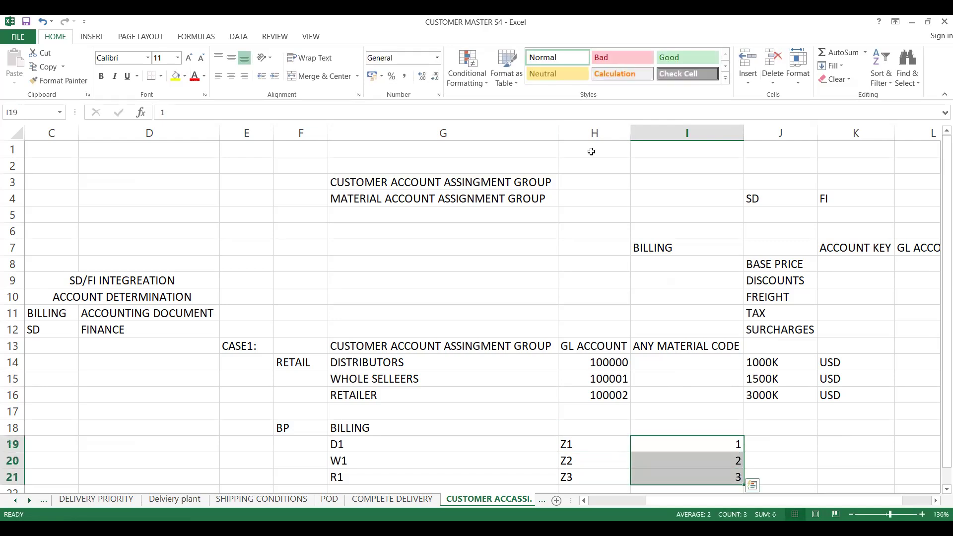
key(alt+h)
text(n)
text(Text)
key(Return)
Re-enter the codes 01, 02 and 03 in the text-formatted cells I19 to I21.
click(643, 443)
text(01)
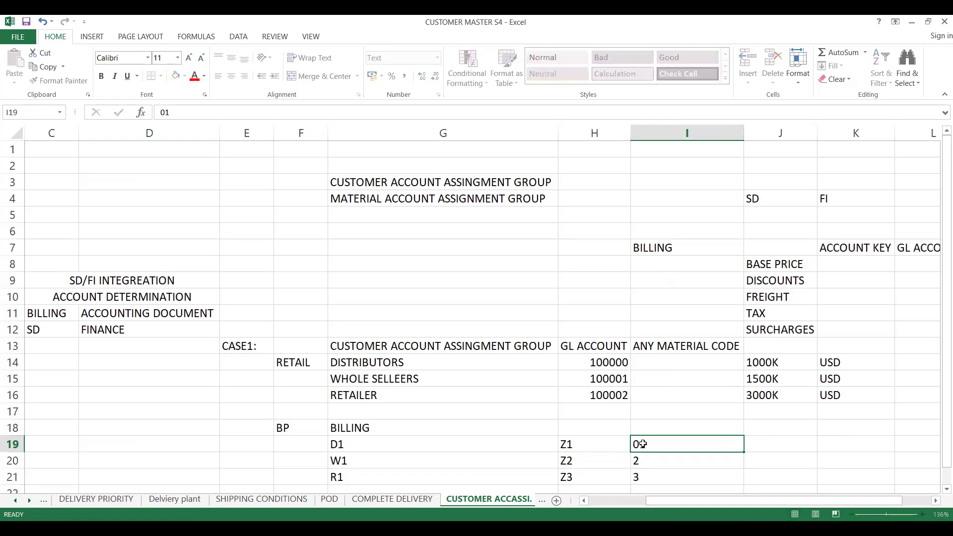
key(Return)
text(02)
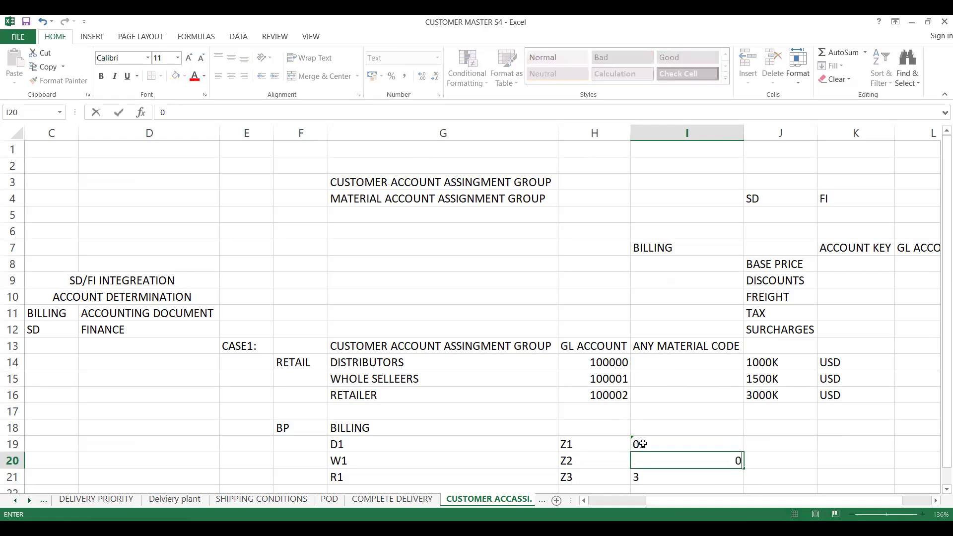
key(Return)
text(3)
key(Home)
text(0)
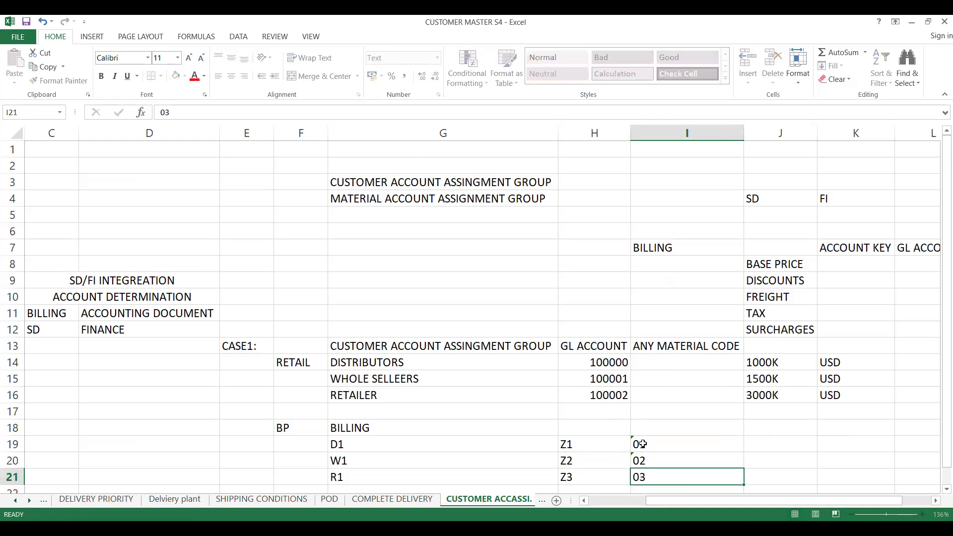
key(Return)
Examine the customer group case in rows 13 to 16 together with the billing codes in rows 18 to 21.
key(Left)
key(Home)
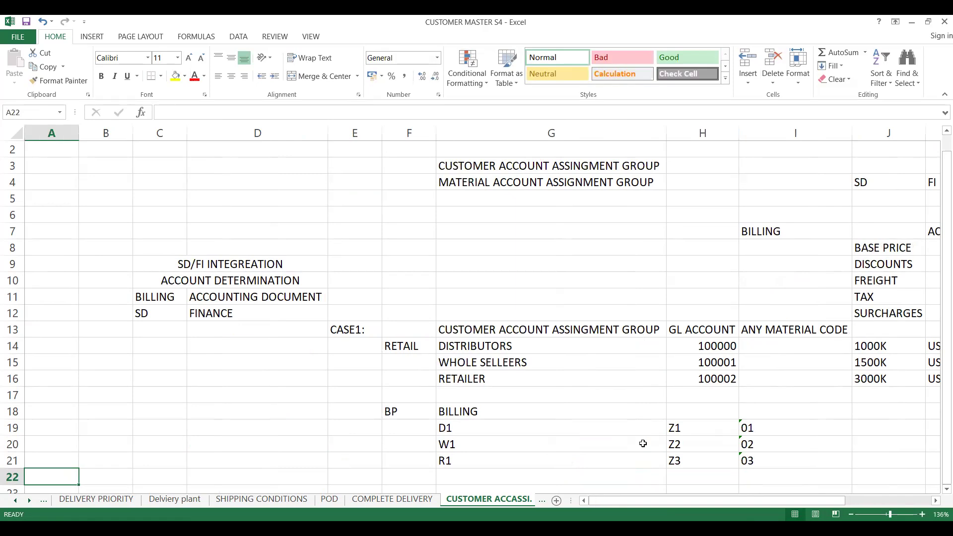
key(Down)
key(Down)
key(Down)
key(Down)
key(Down)
key(Down)
key(Up)
key(Up)
key(Up)
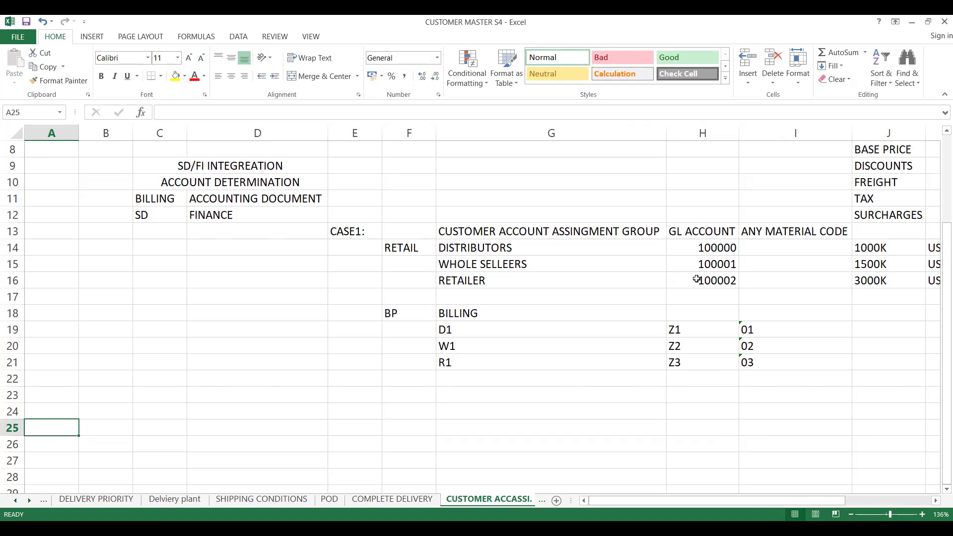
Examine the customer types in G14 to G16 against their GL accounts in H14 to H16.
click(564, 278)
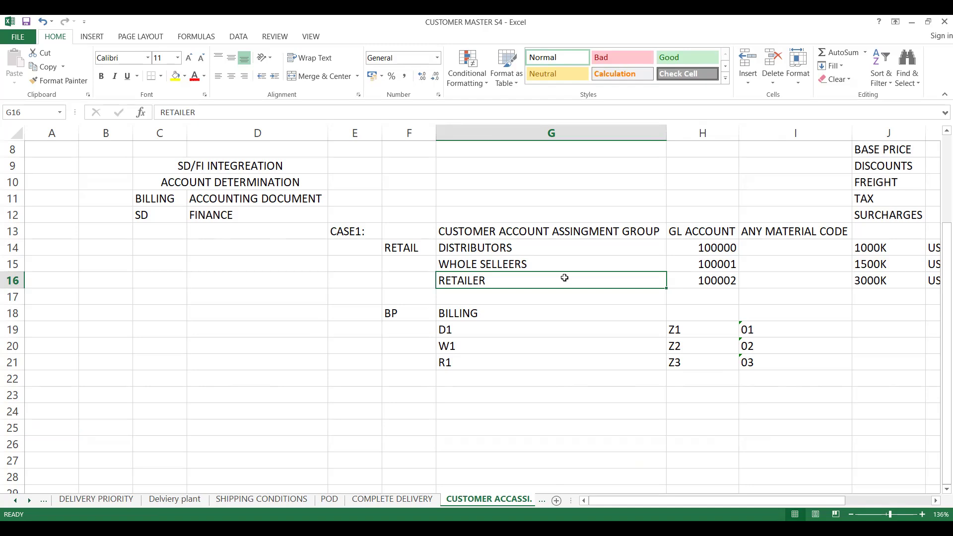
click(548, 262)
click(716, 248)
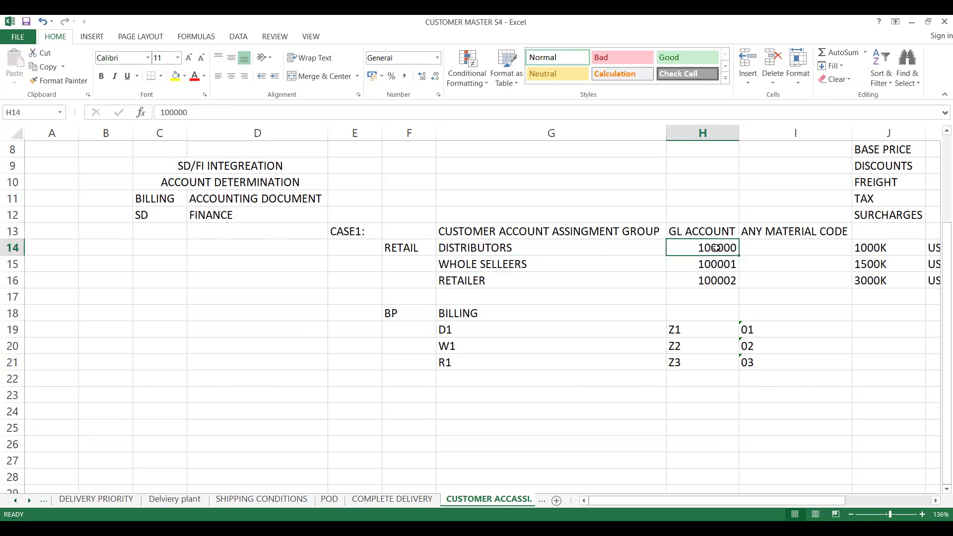
click(715, 263)
click(710, 281)
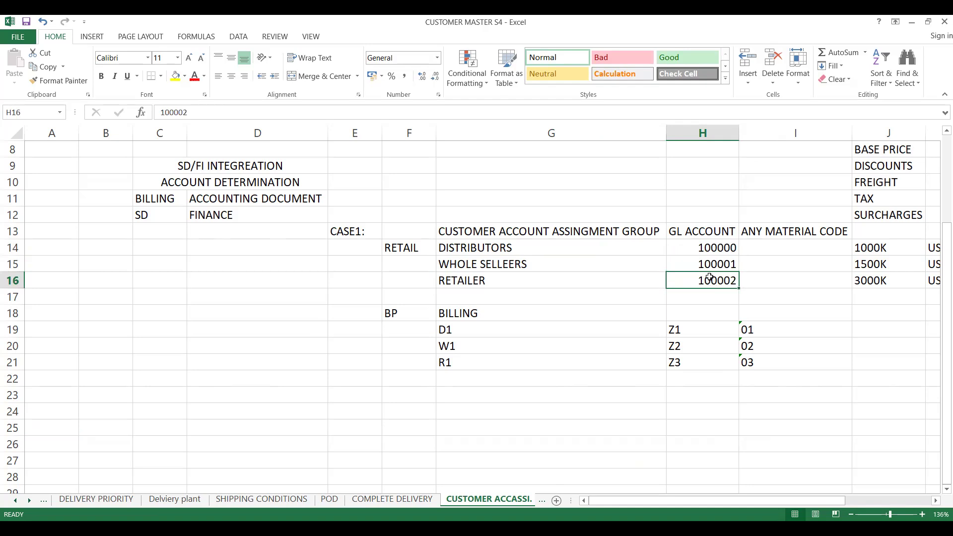
click(710, 265)
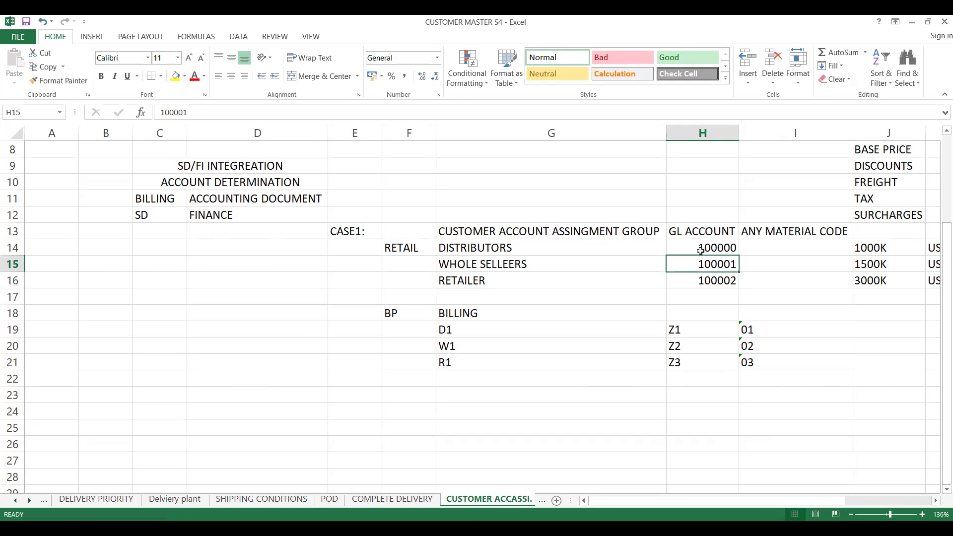
click(700, 250)
click(703, 267)
click(701, 281)
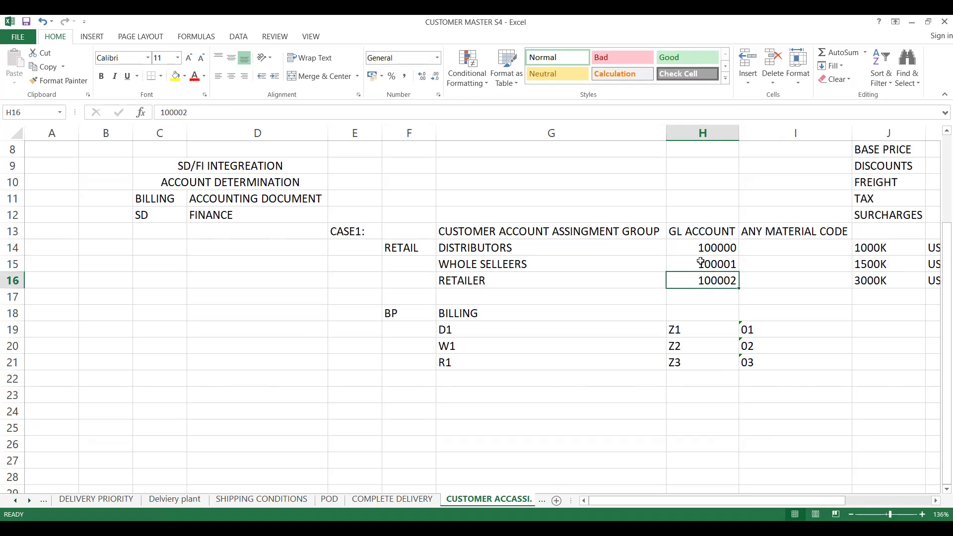
click(702, 264)
click(702, 249)
click(701, 264)
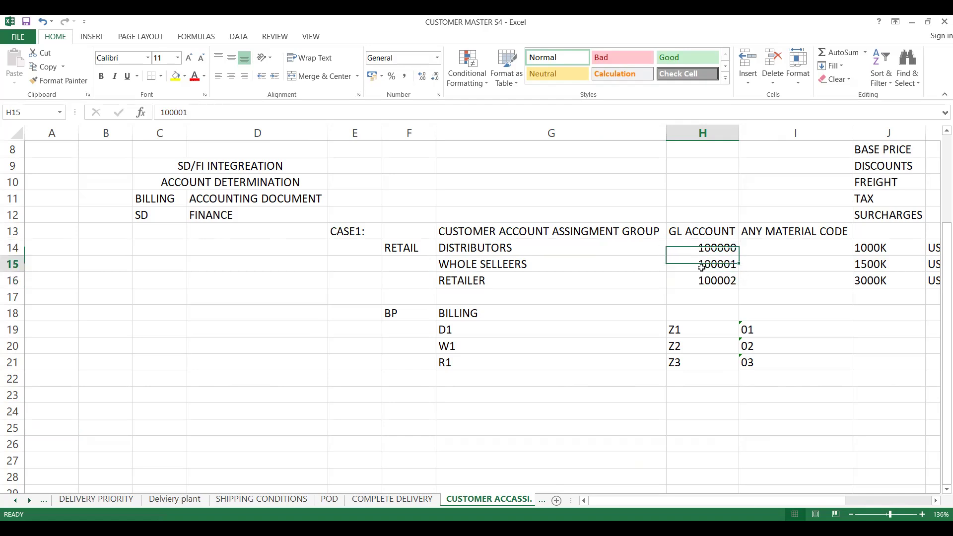
click(701, 280)
click(695, 266)
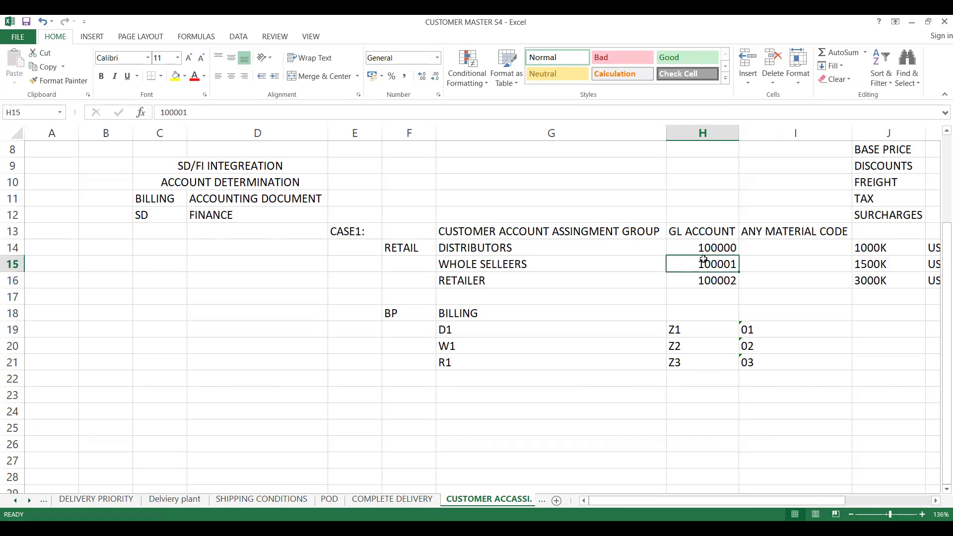
click(701, 248)
Enter FS00 in cell H12, directly above the GL ACCOUNT heading.
click(691, 217)
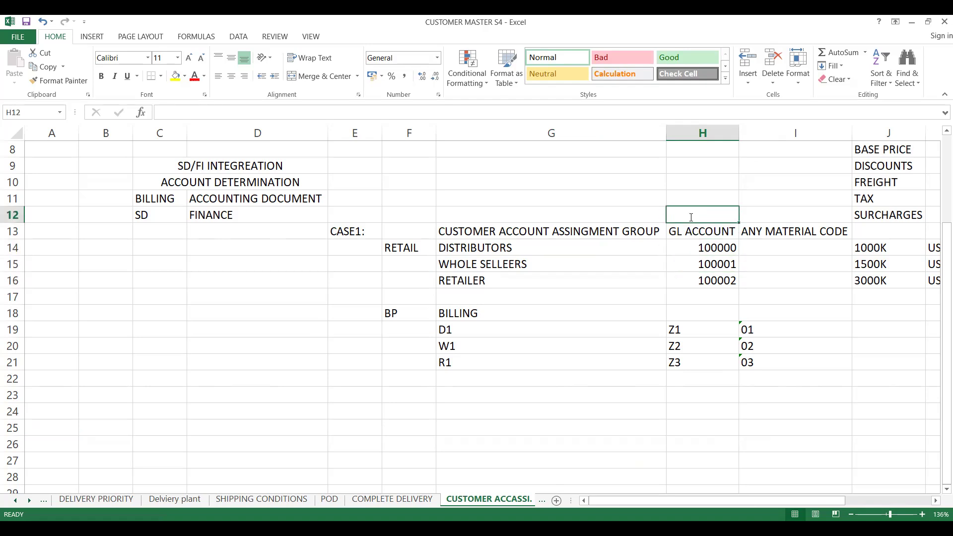
text(FS00)
key(Return)
key(Return)
key(Return)
key(Return)
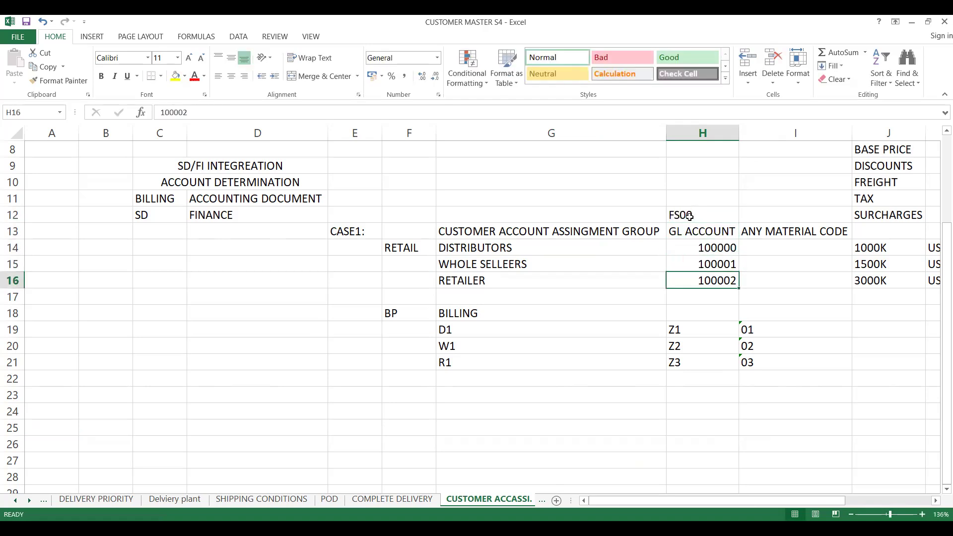
Review the GL ACCOUNT heading and the three account entries beneath it in column H.
key(Up)
key(Up)
key(Up)
key(Down)
key(Down)
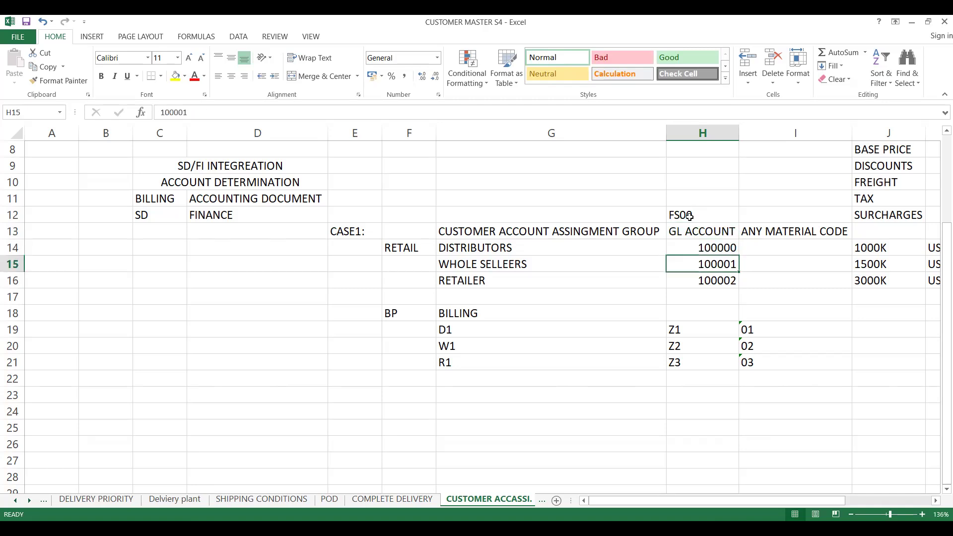
key(Down)
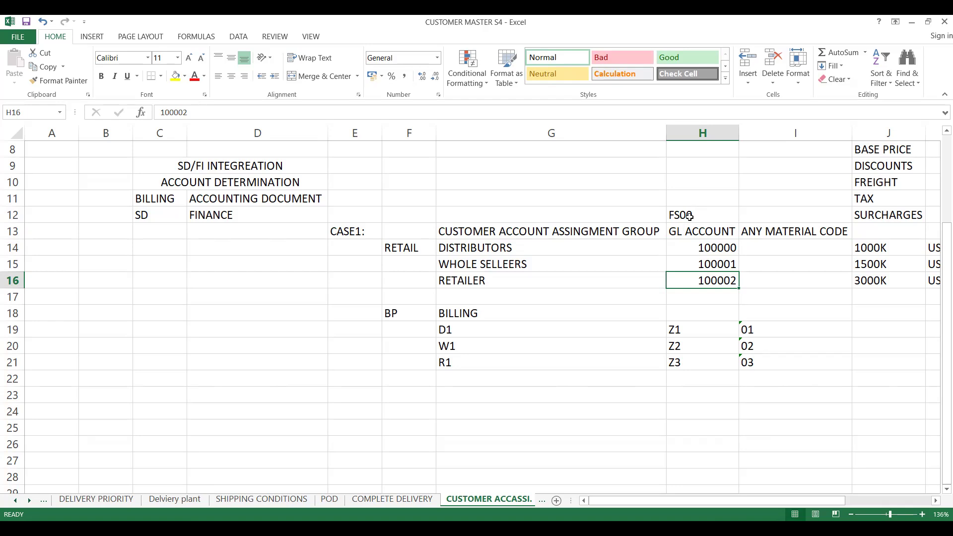
key(Up)
key(Up)
key(Down)
key(Down)
Enter FI TEAM in cell H11, directly above the FS00 entry.
key(Up)
key(Up)
key(Up)
key(Up)
key(Up)
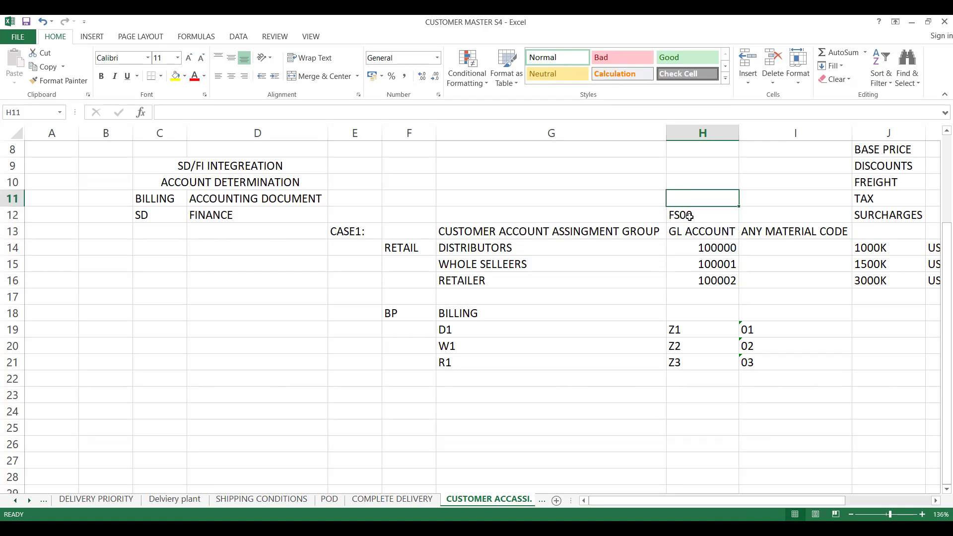
text(FI TEAM)
click(698, 271)
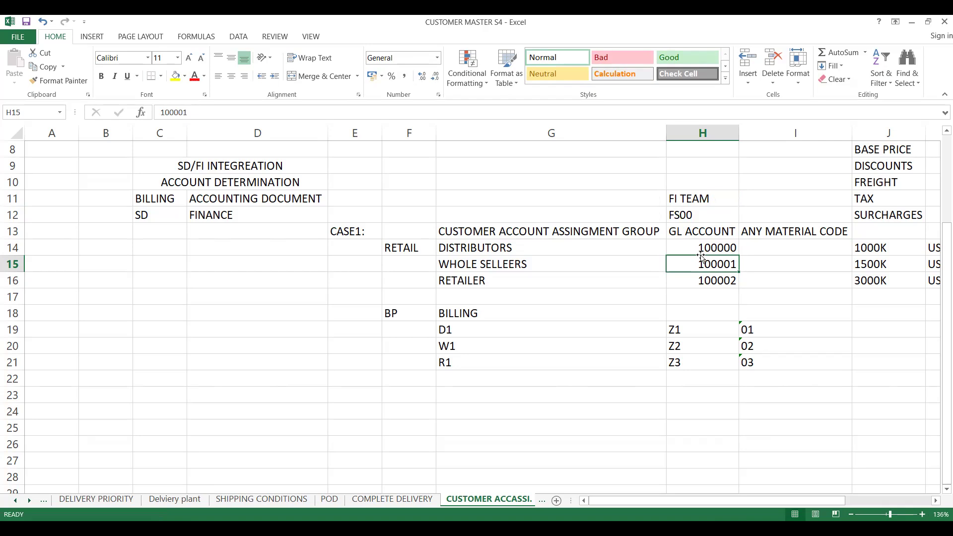
Examine the GL accounts in column H alongside the distributor, wholesaler and retailer entries in column G.
click(689, 246)
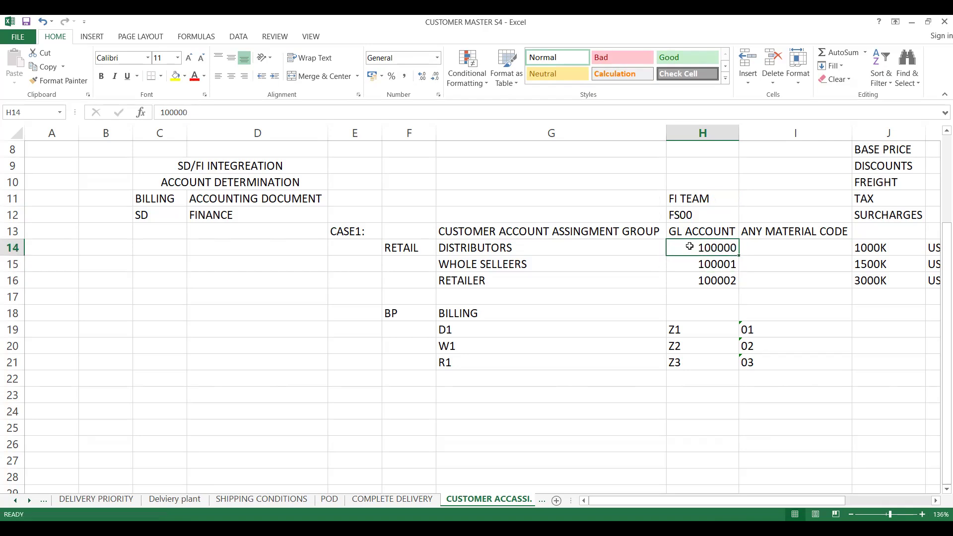
click(684, 276)
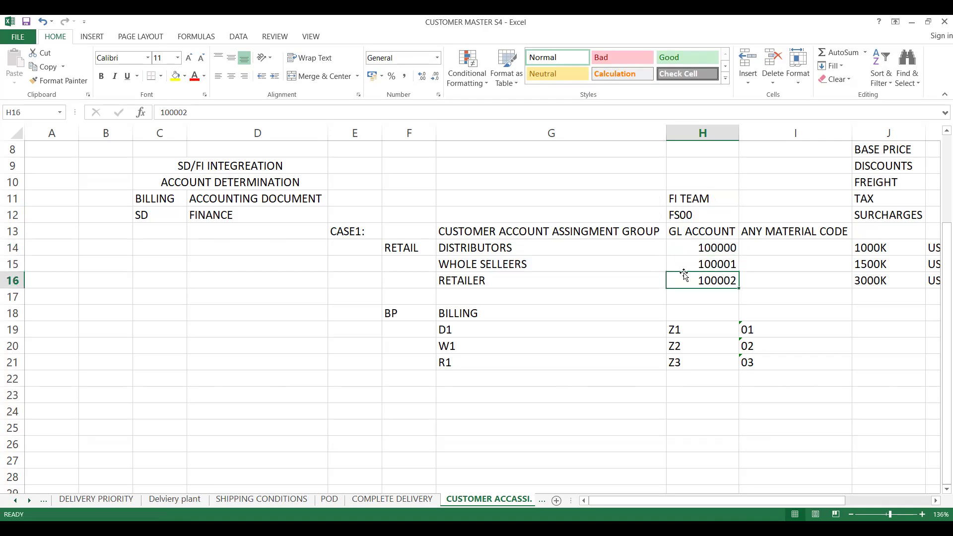
click(528, 253)
click(525, 268)
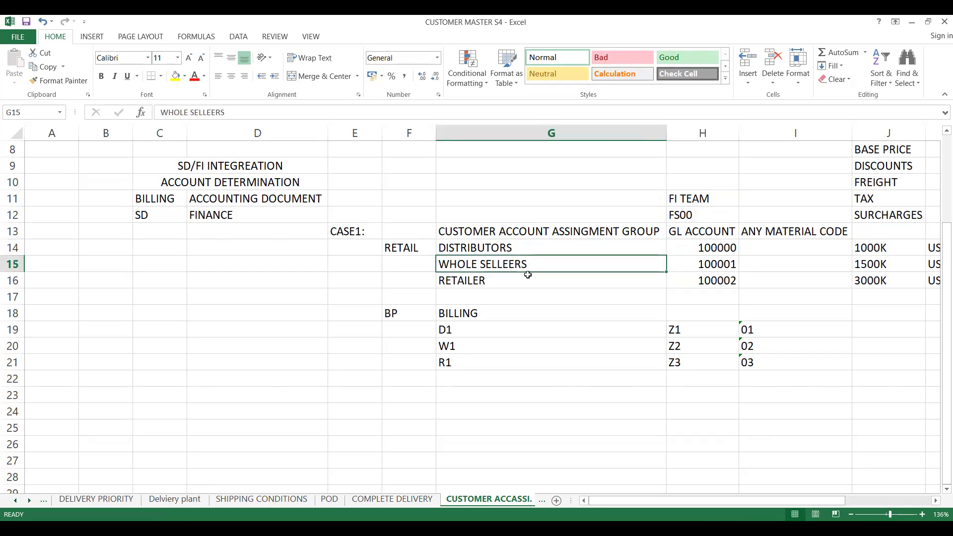
click(526, 282)
click(524, 259)
click(524, 250)
click(527, 278)
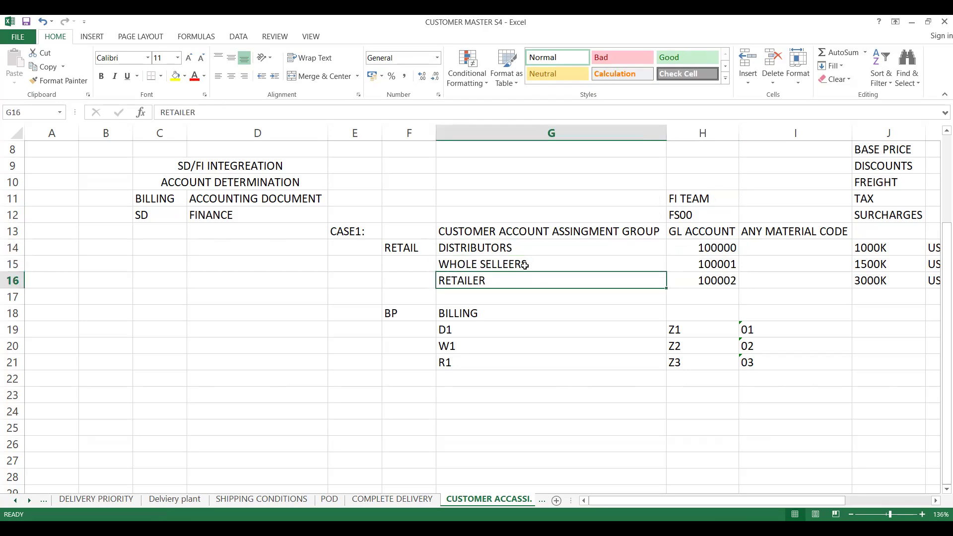
Correct the spelling in cell G15 to WHOLE SELLERS.
click(524, 265)
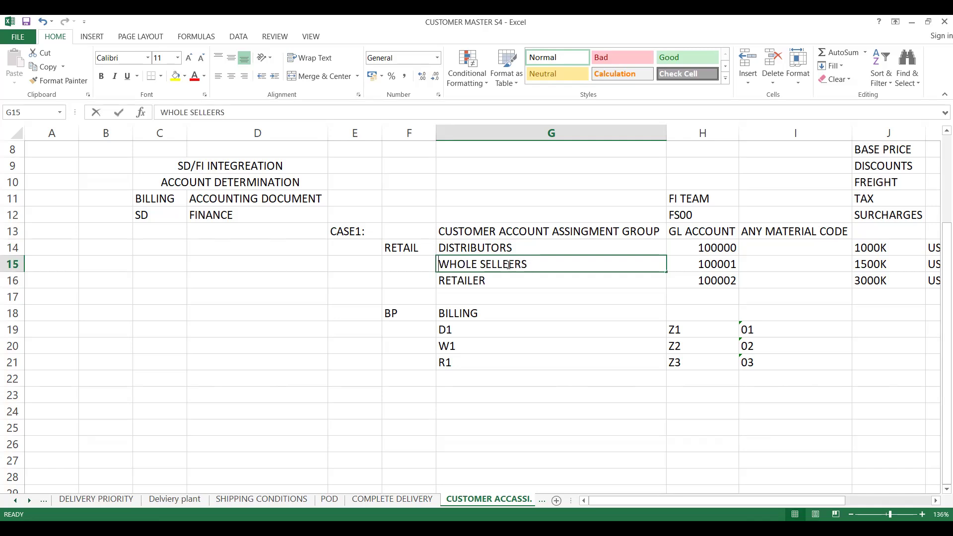
double_click(509, 264)
key(BackSpace)
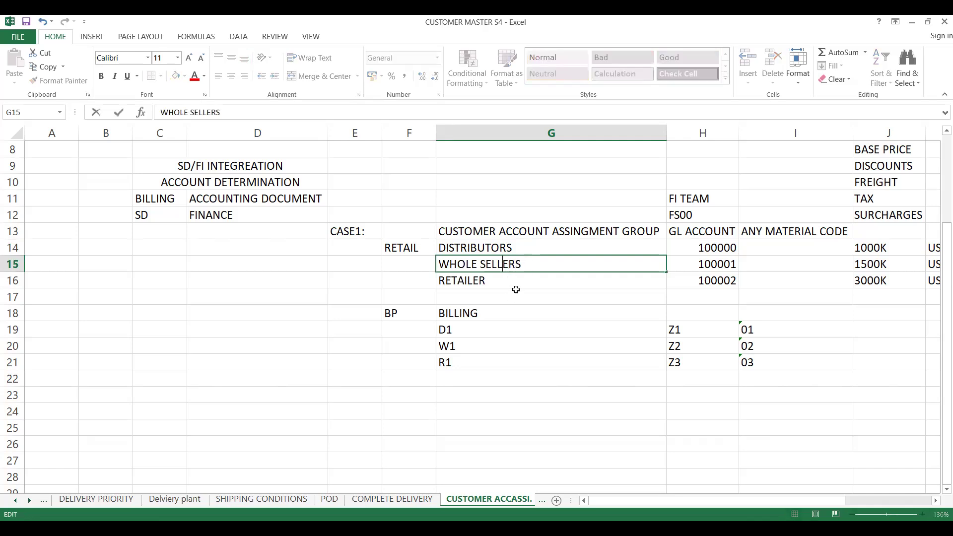
click(511, 294)
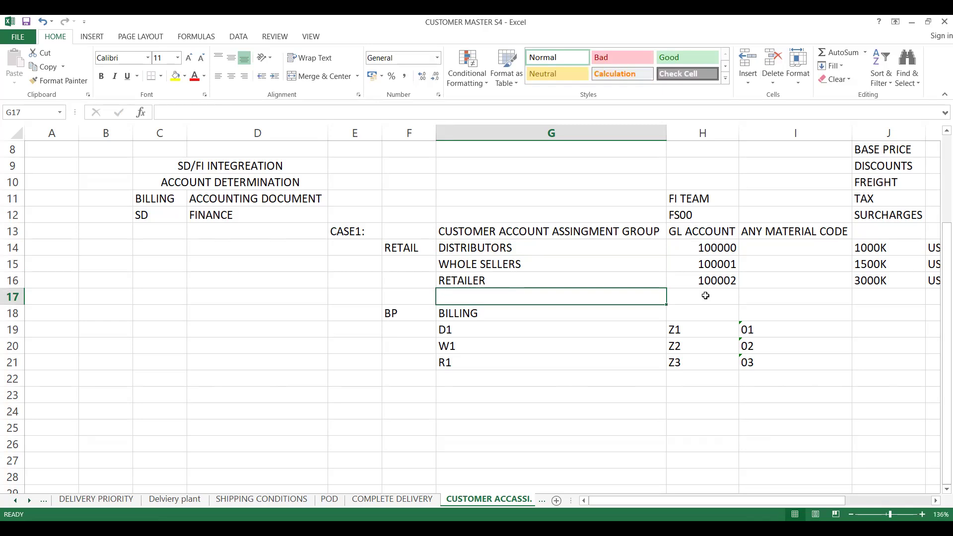
key(Up)
key(Up)
key(Up)
key(Up)
key(Up)
key(Up)
key(Up)
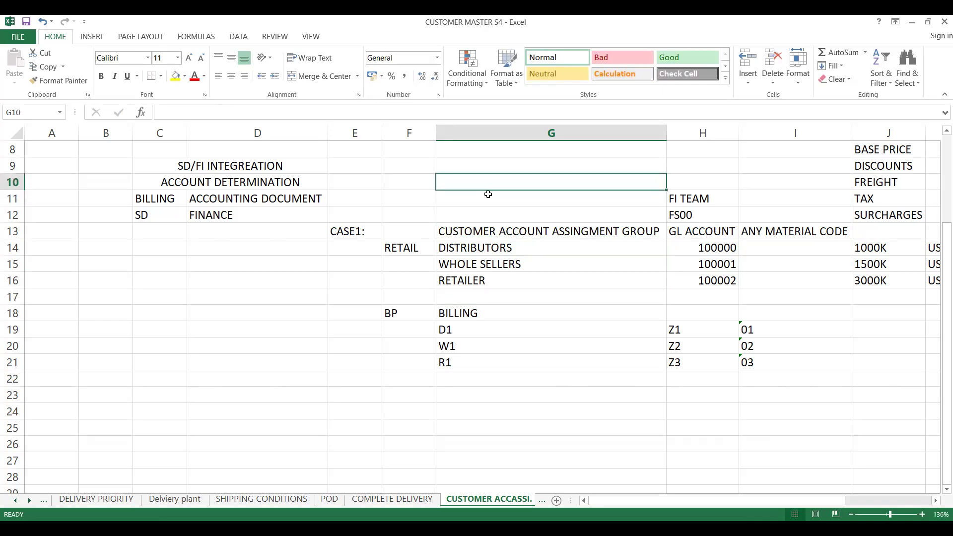
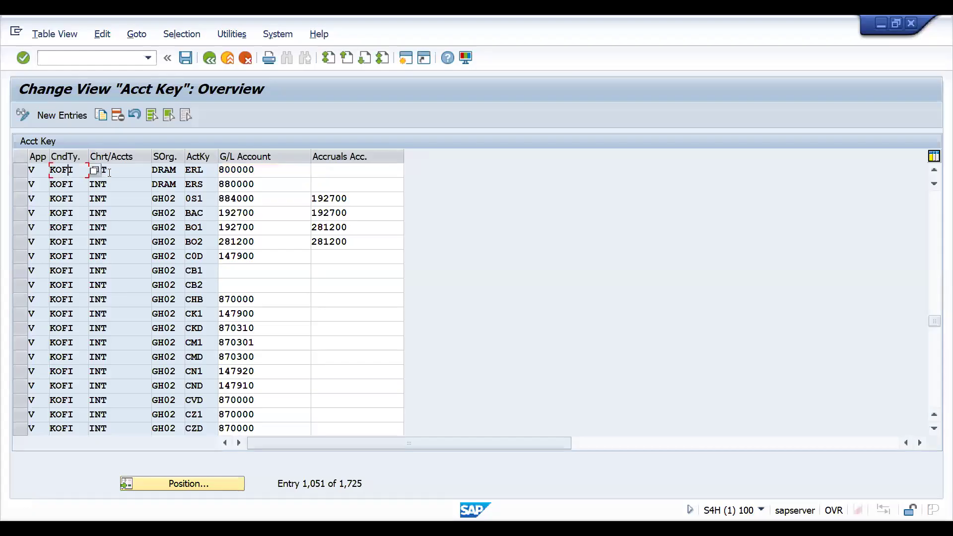
In SAP's Acct Key overview, copy the application, condition type, chart of accounts and sales organization values of the two DRAM rows.
click(142, 174)
click(173, 179)
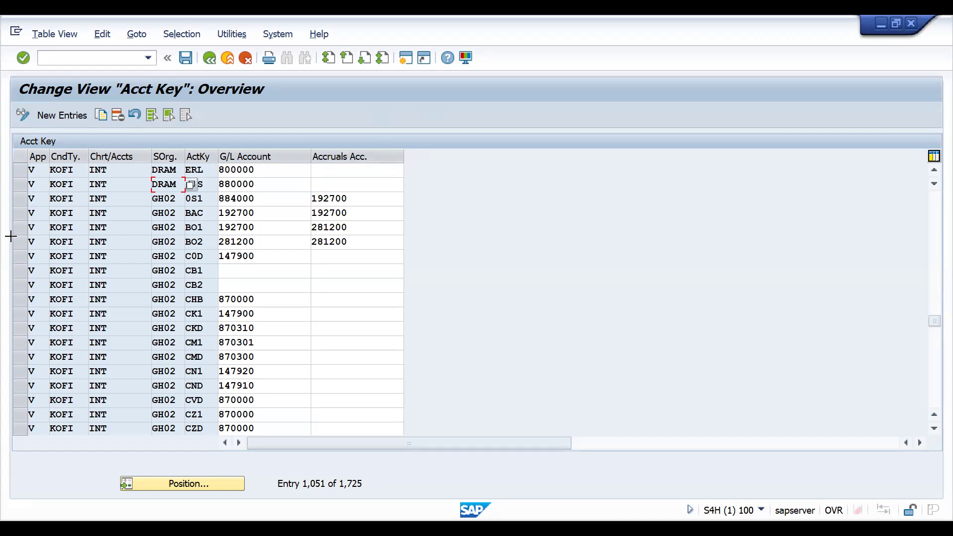
key(ctrl+y)
drag(30, 167, 185, 185)
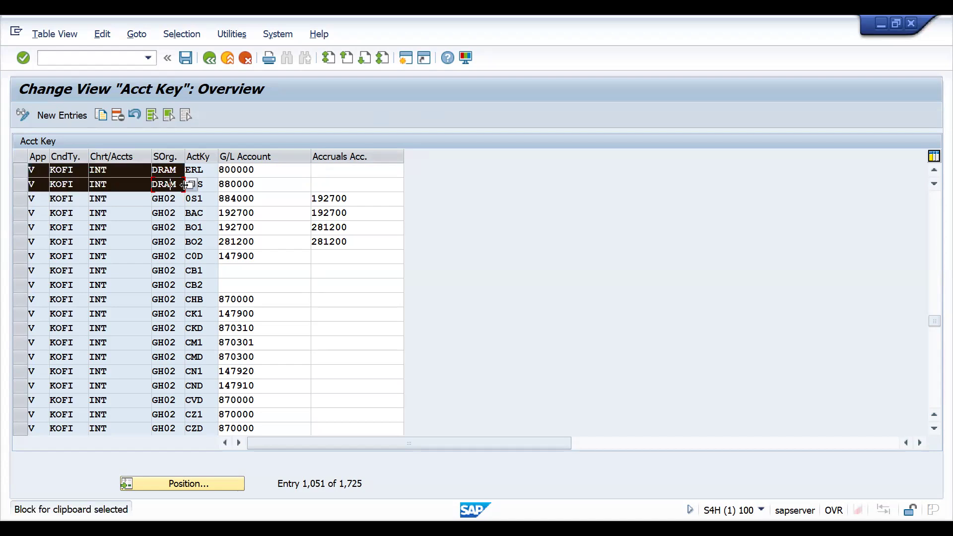
key(ctrl+c)
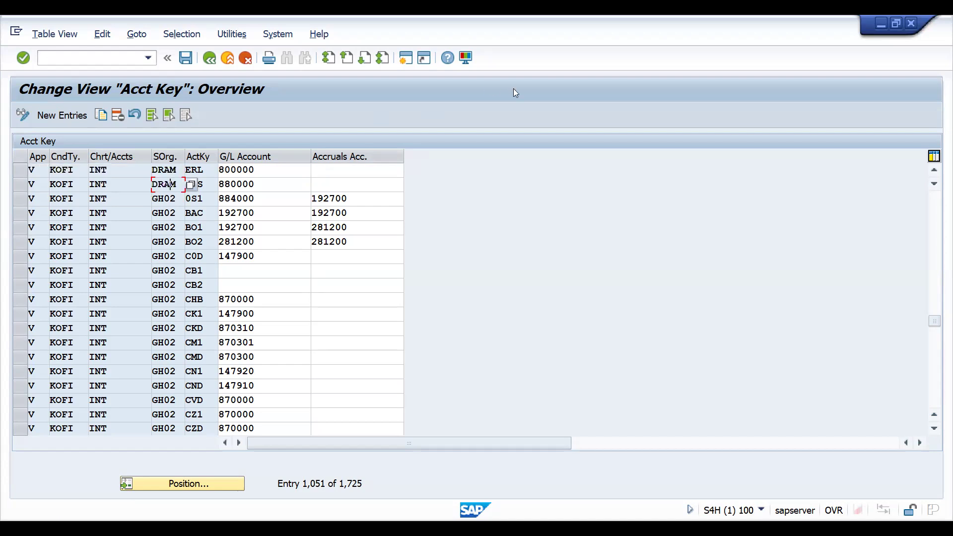
Switch to the Excel workbook and paste the two copied SAP rows starting at cell D23.
key(alt+Tab)
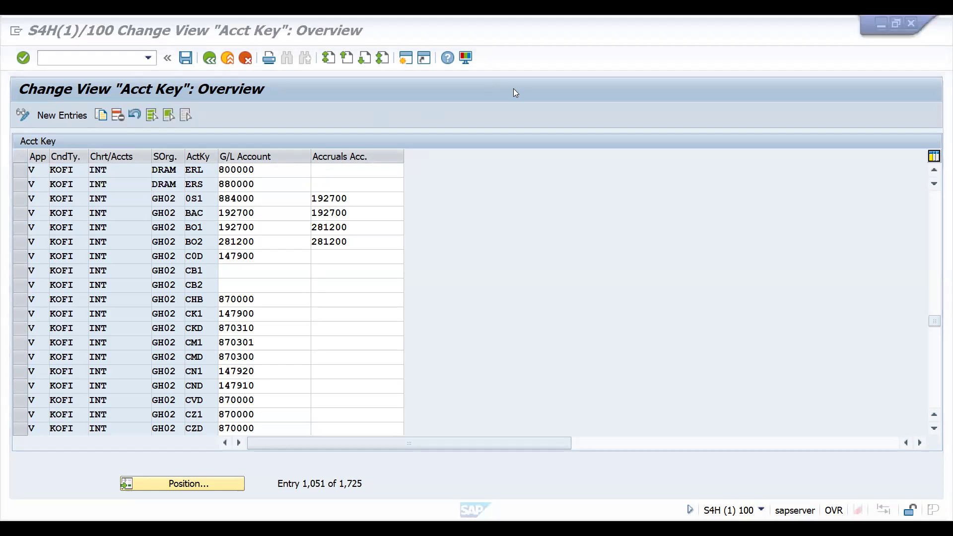
key(alt+Tab)
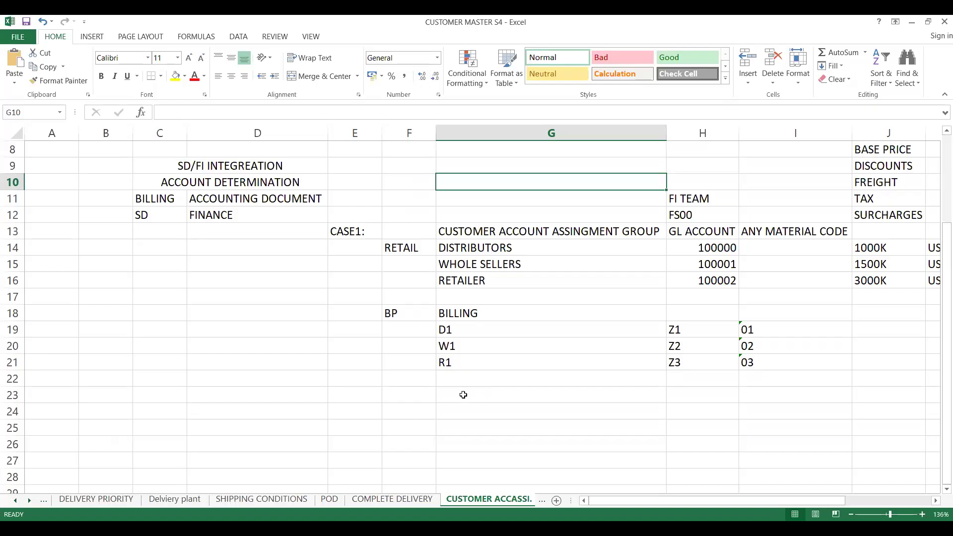
click(229, 400)
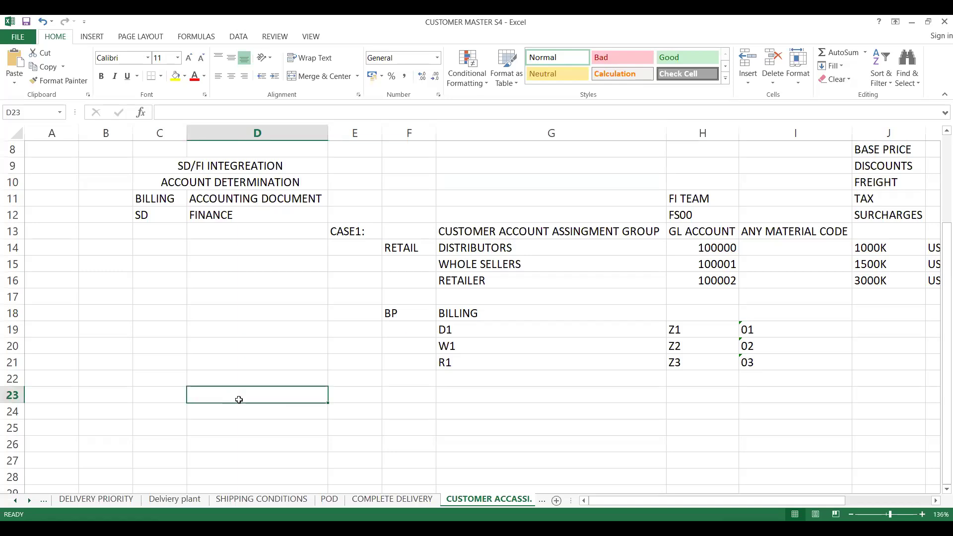
key(ctrl+v)
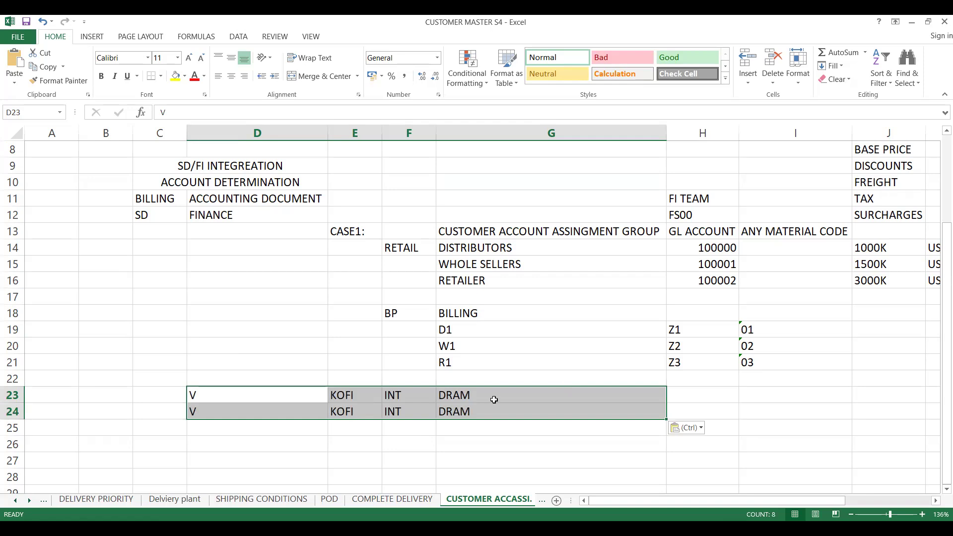
click(720, 248)
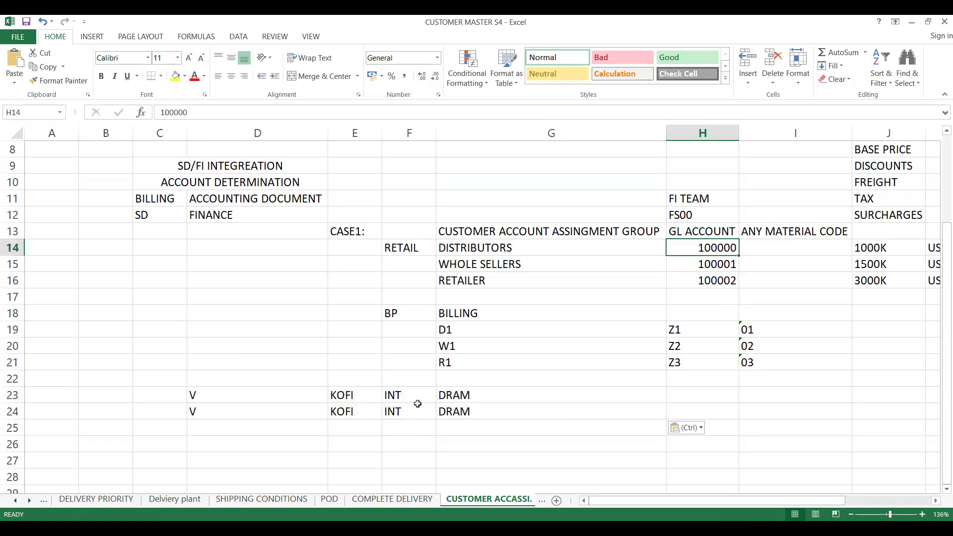
click(359, 395)
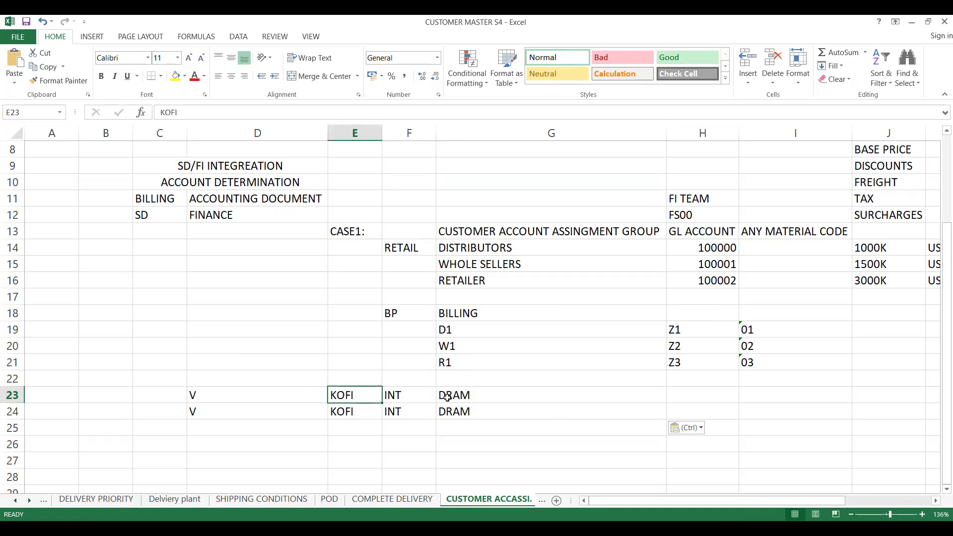
click(449, 397)
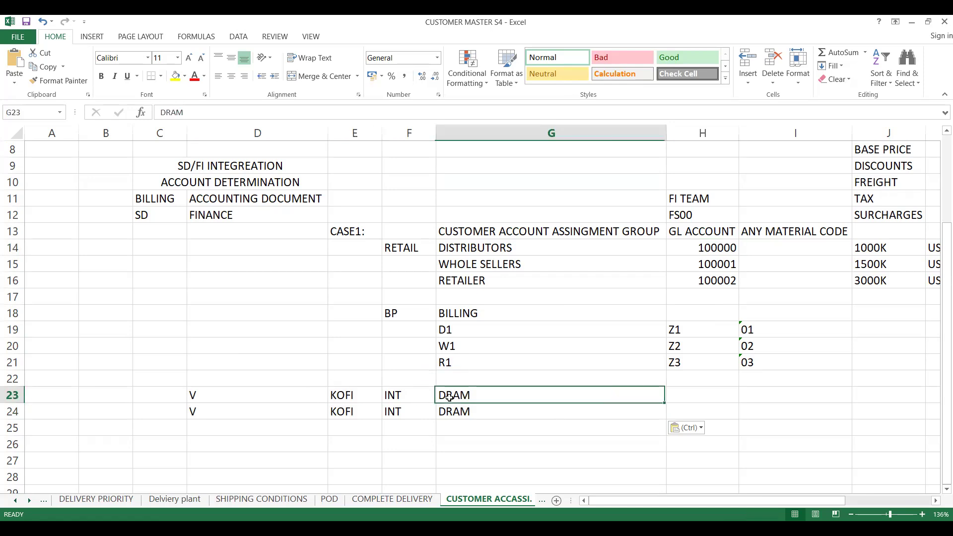
click(701, 388)
click(674, 327)
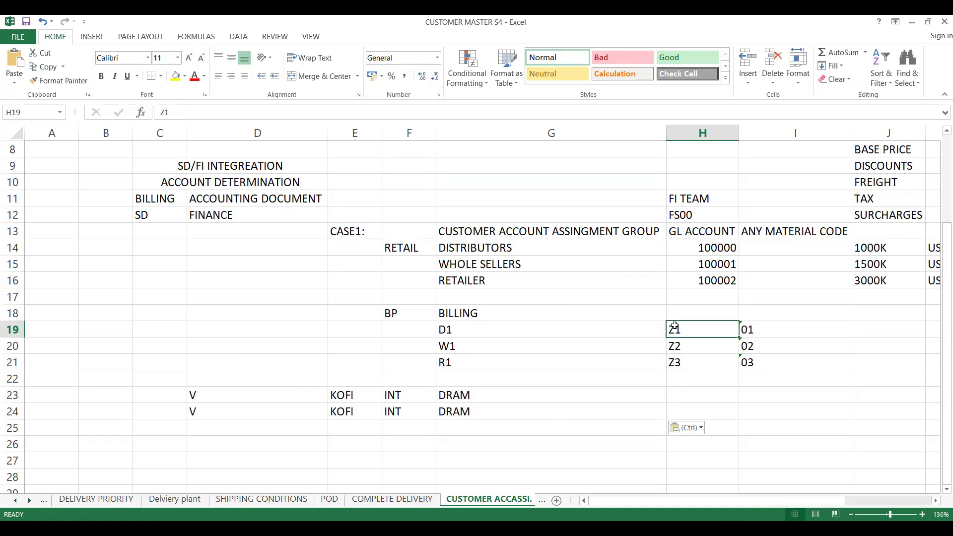
key(shift+Down)
key(shift+Down)
key(shift+Down)
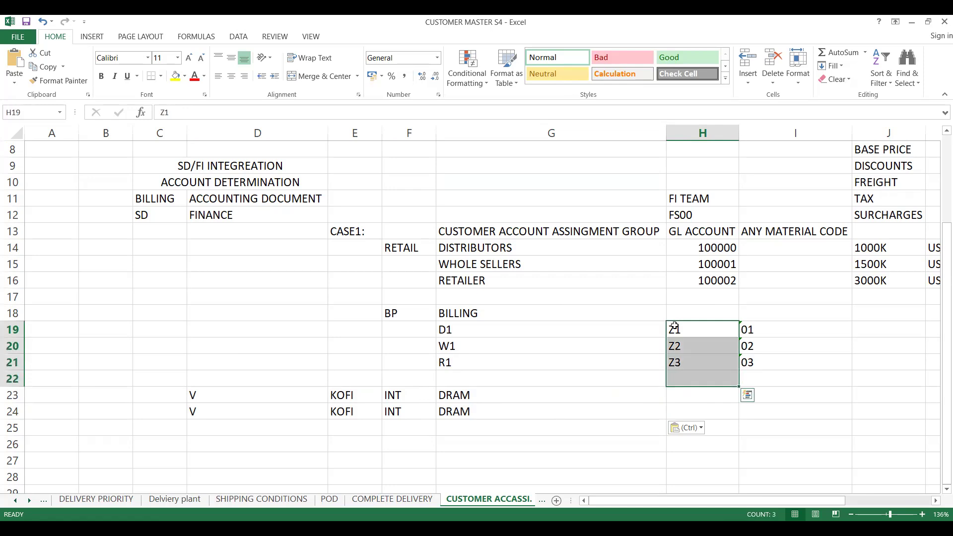
Copy the customer codes D1, W1 and R1 from G19:G21 into H23:H25 beside the DRAM rows.
key(Left)
key(Left)
key(Right)
key(shift+Down)
key(shift+Down)
key(shift+Down)
key(shift+Up)
key(ctrl+c)
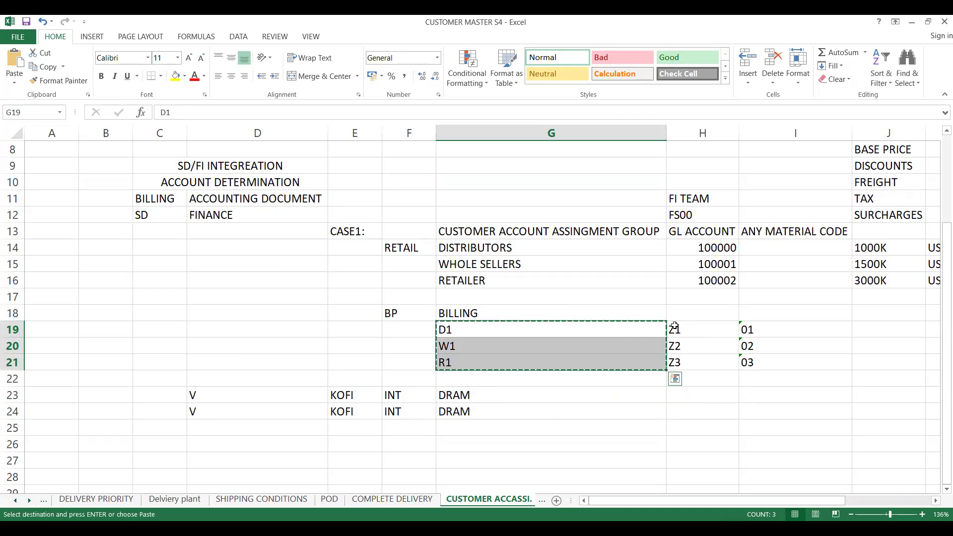
key(Right)
key(Right)
key(Down)
key(Down)
key(Left)
key(Down)
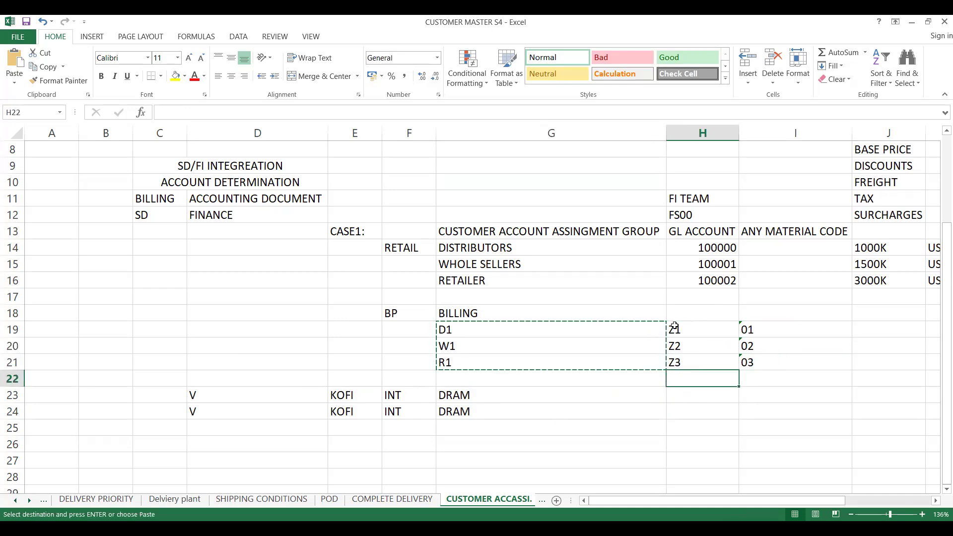
key(Down)
key(ctrl+v)
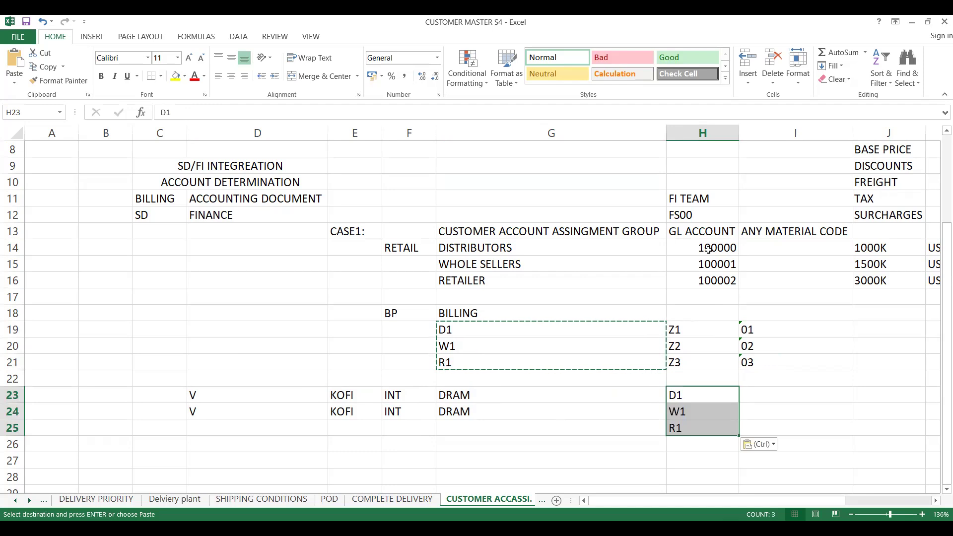
Copy the three GL account numbers from H14:H16 into I23:I25.
click(708, 247)
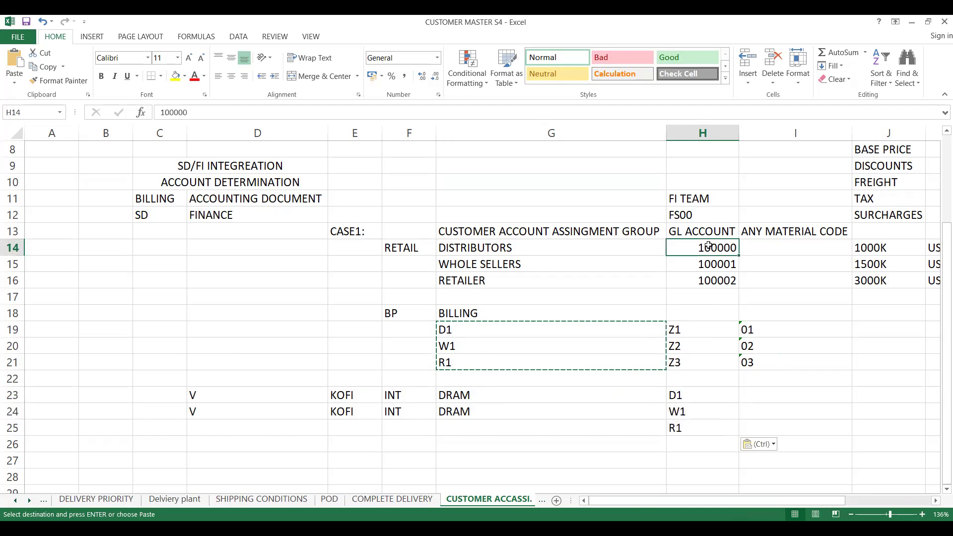
key(shift+Down)
key(shift+Down)
key(ctrl+c)
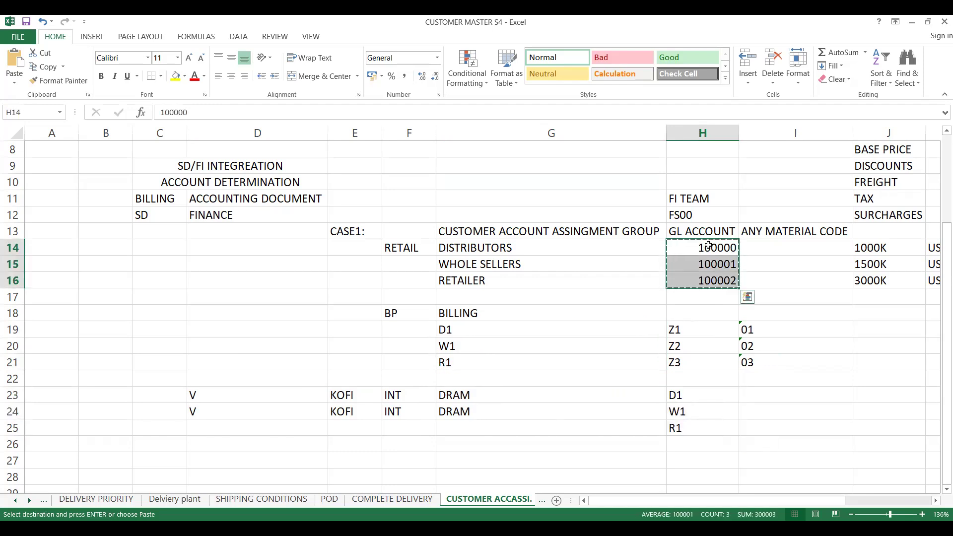
key(Right)
key(Right)
key(Down)
key(Down)
key(Down)
key(Down)
key(Down)
key(Down)
key(Down)
key(Down)
key(Down)
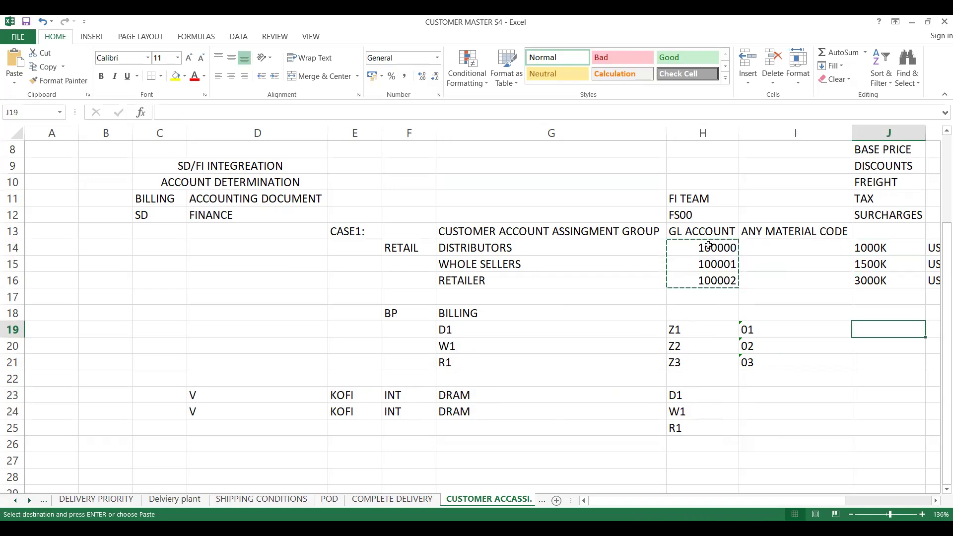
key(Left)
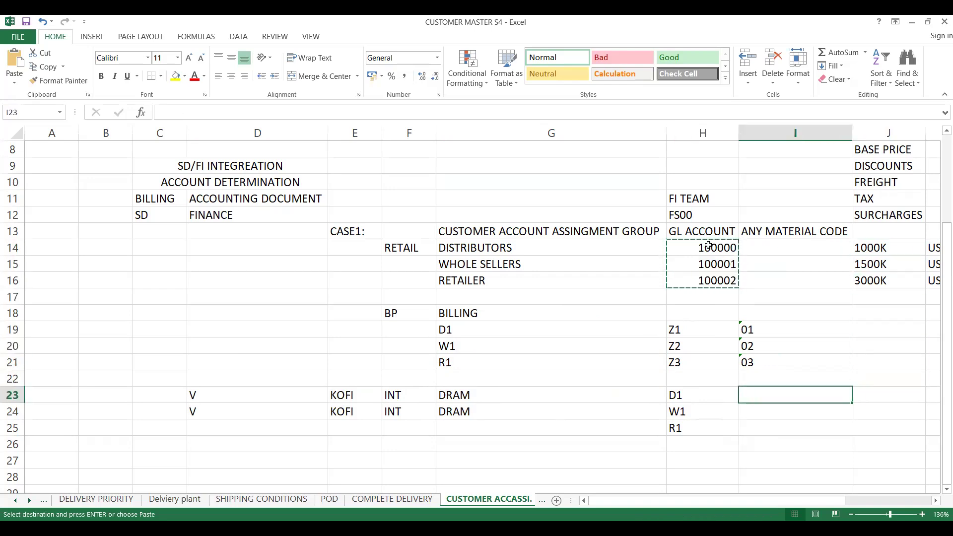
key(ctrl+v)
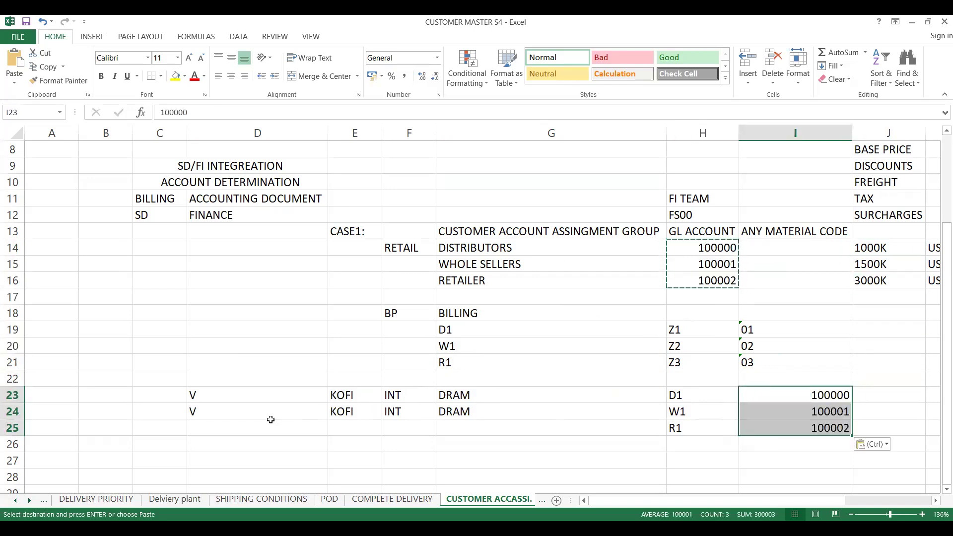
Duplicate the V, KOFI, INT, DRAM entries of row 24 into row 25.
click(230, 411)
key(shift+Right)
key(shift+Right)
key(shift+Right)
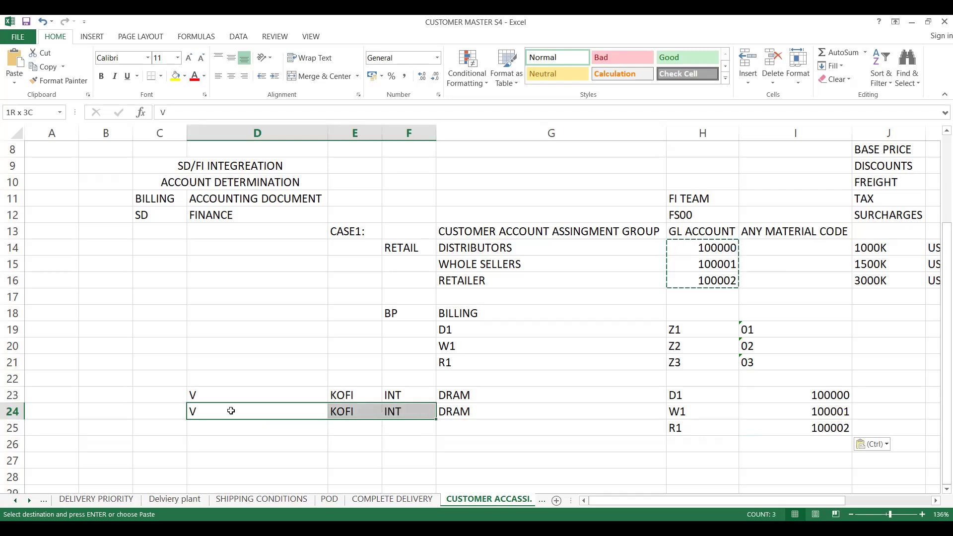
key(ctrl+c)
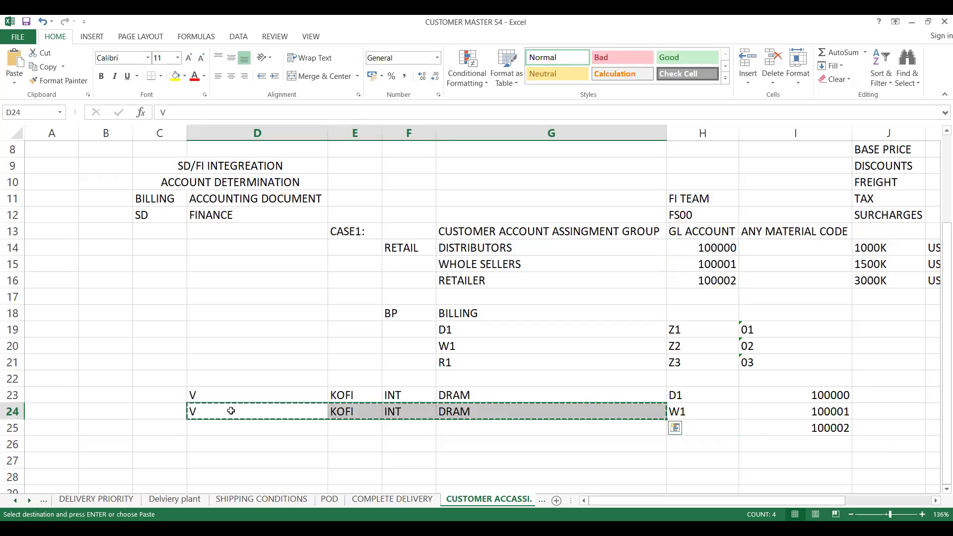
key(Down)
key(ctrl+v)
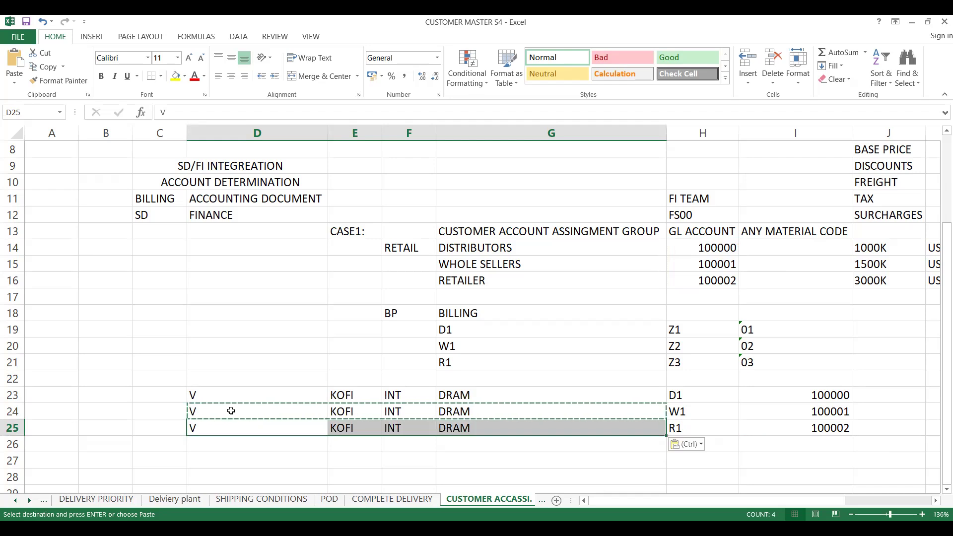
key(Up)
key(Up)
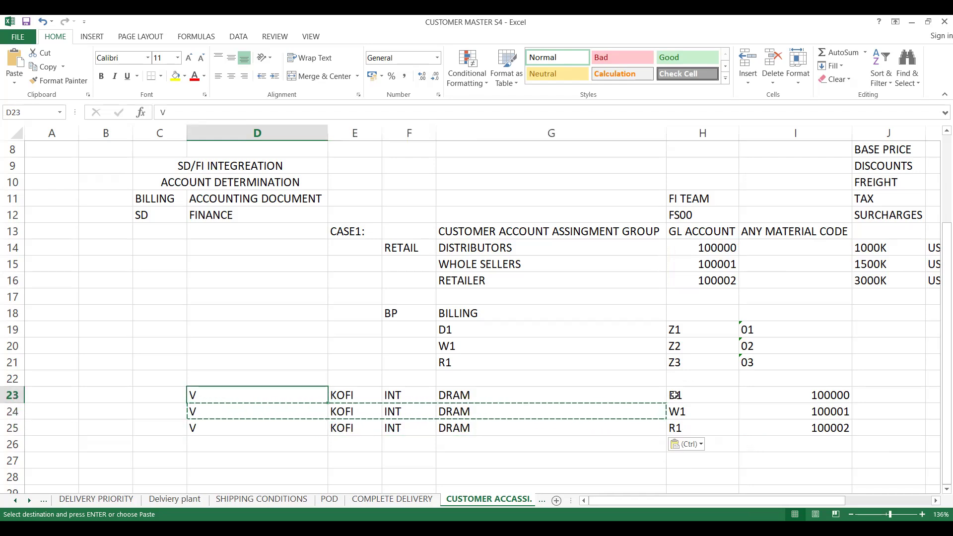
Replace the customer codes in H23:H25 by entering 01 in each cell.
click(671, 396)
key(shift+Down)
key(shift+Down)
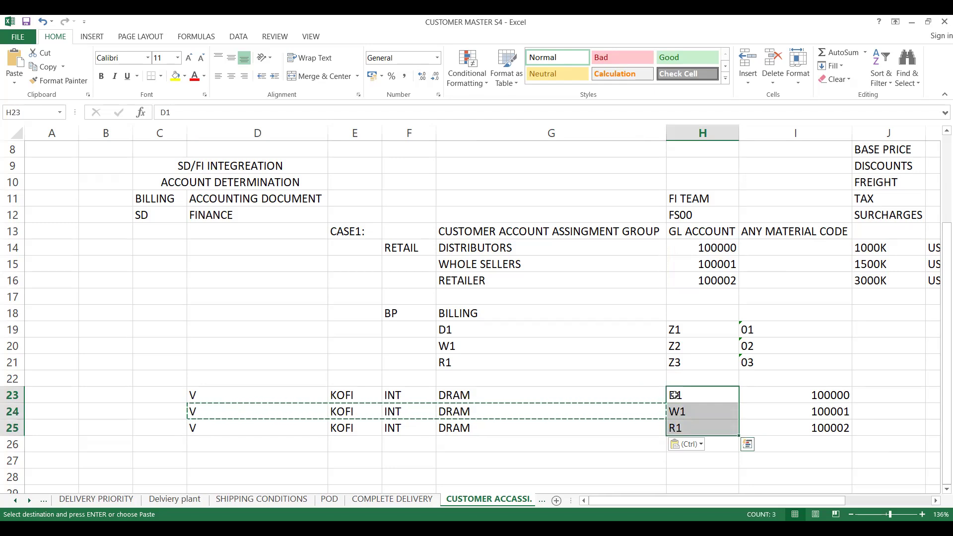
text(01)
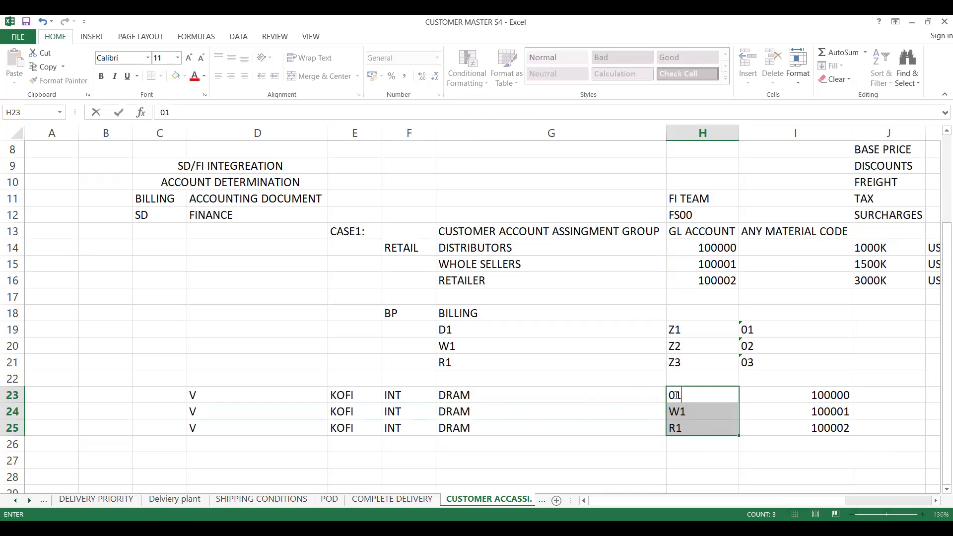
key(Return)
text(01)
key(ctrl+Return)
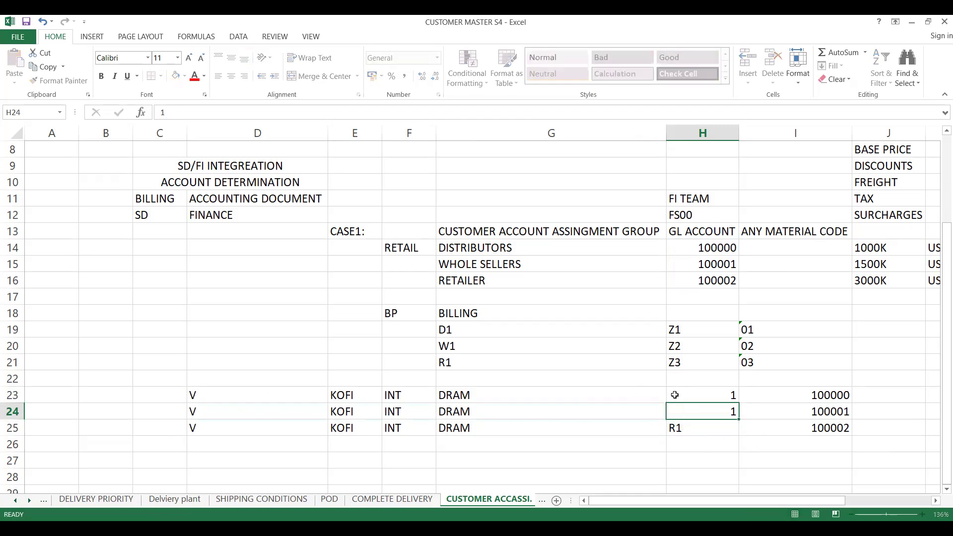
key(Down)
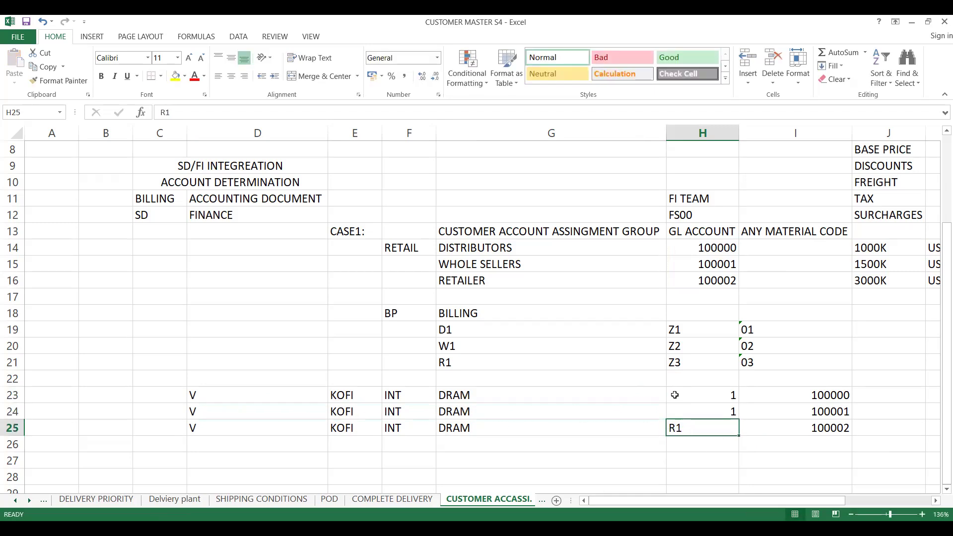
text(01)
key(Return)
key(Up)
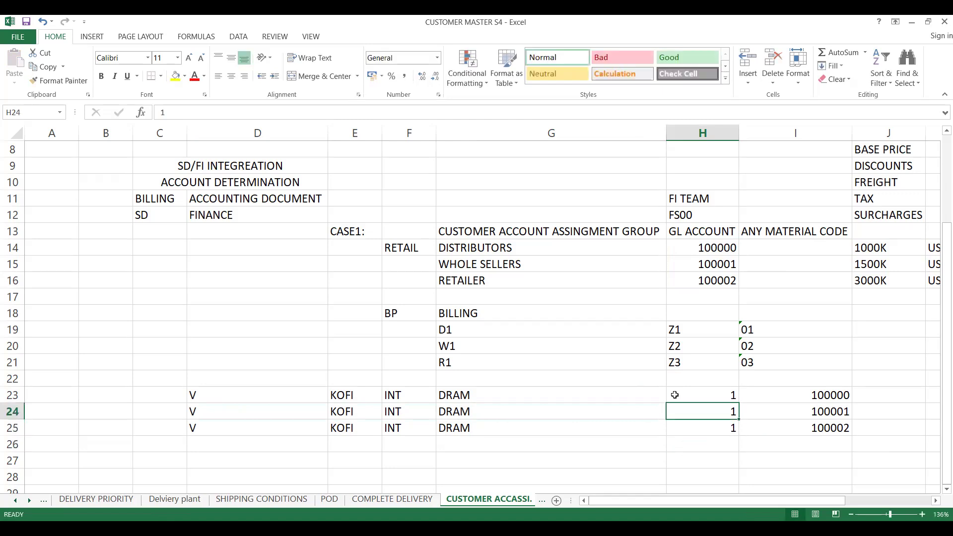
Copy the text-formatted 01 from cell I19 into each of the cells H23, H24 and H25.
key(Up)
key(Up)
key(Up)
key(Right)
key(Up)
key(Up)
key(Up)
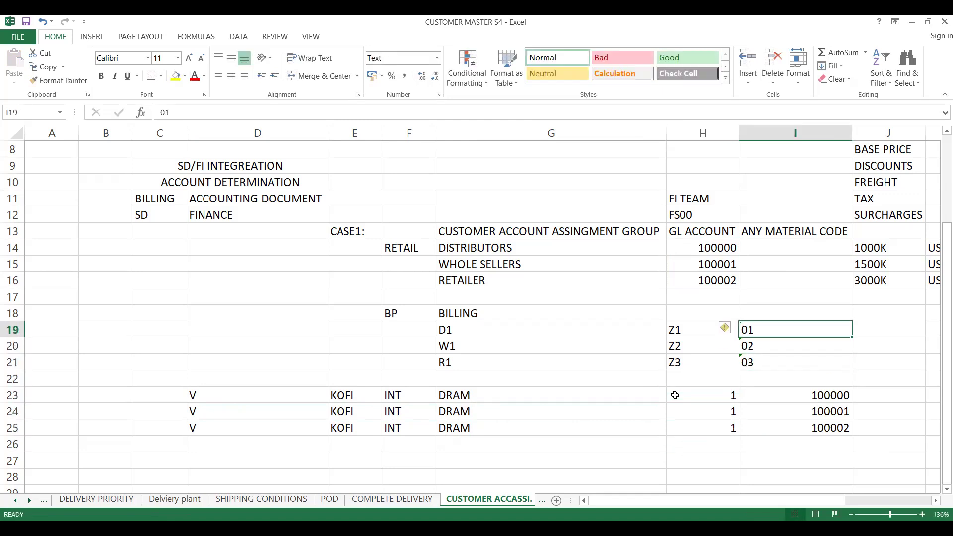
key(ctrl+c)
key(Down)
key(Down)
key(Down)
key(Down)
key(Left)
key(ctrl+v)
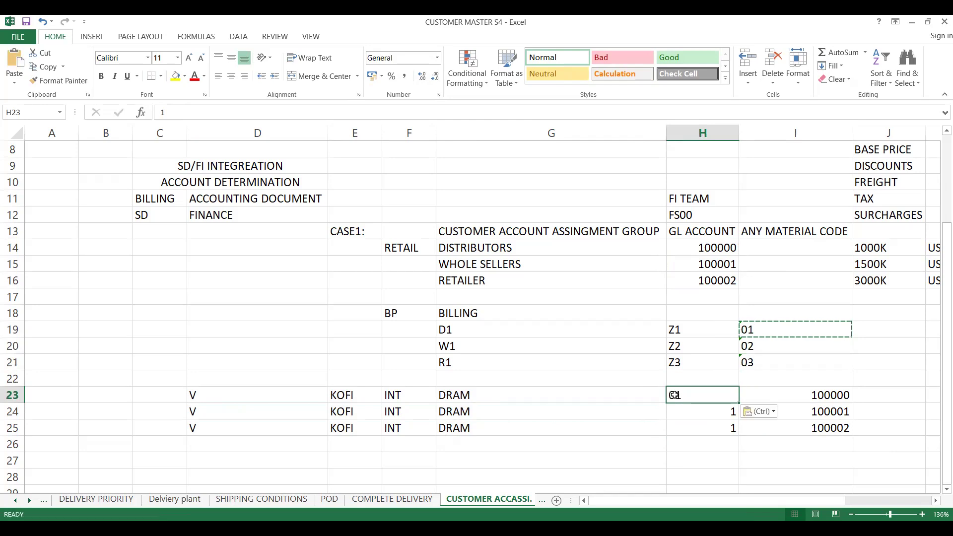
key(Down)
key(ctrl+v)
key(Down)
key(ctrl+v)
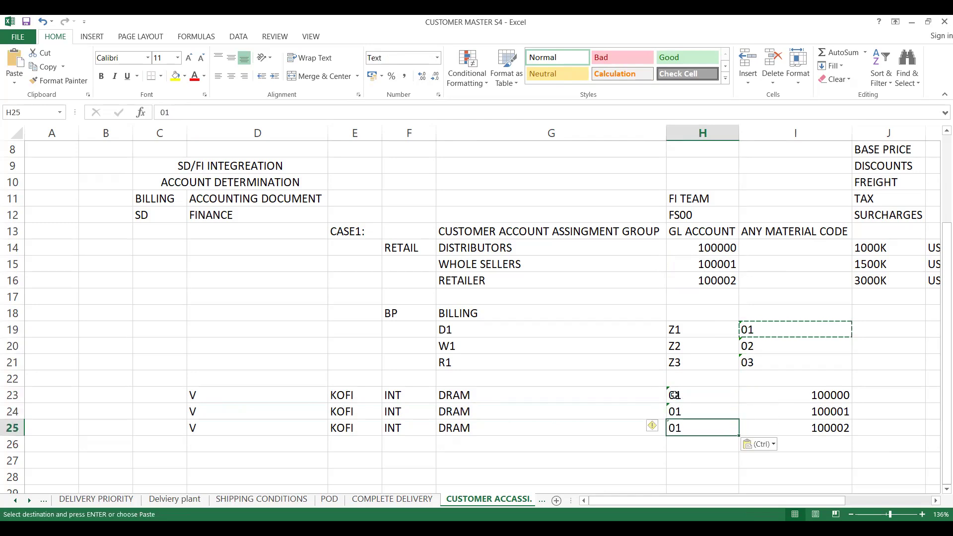
Copy the GL account 100000 from I23 into I24 and I25.
key(Up)
key(Up)
key(Right)
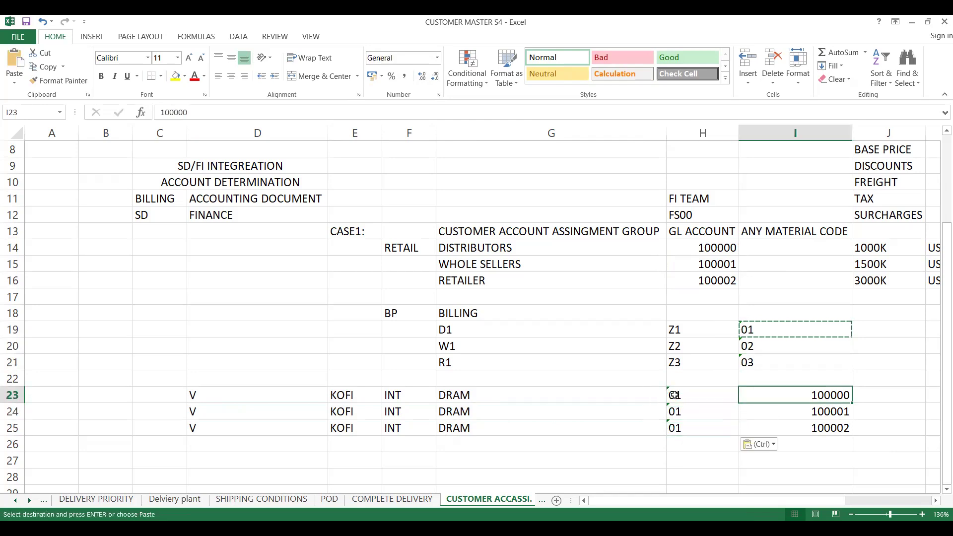
key(ctrl+c)
key(Down)
key(ctrl+v)
key(Down)
key(ctrl+v)
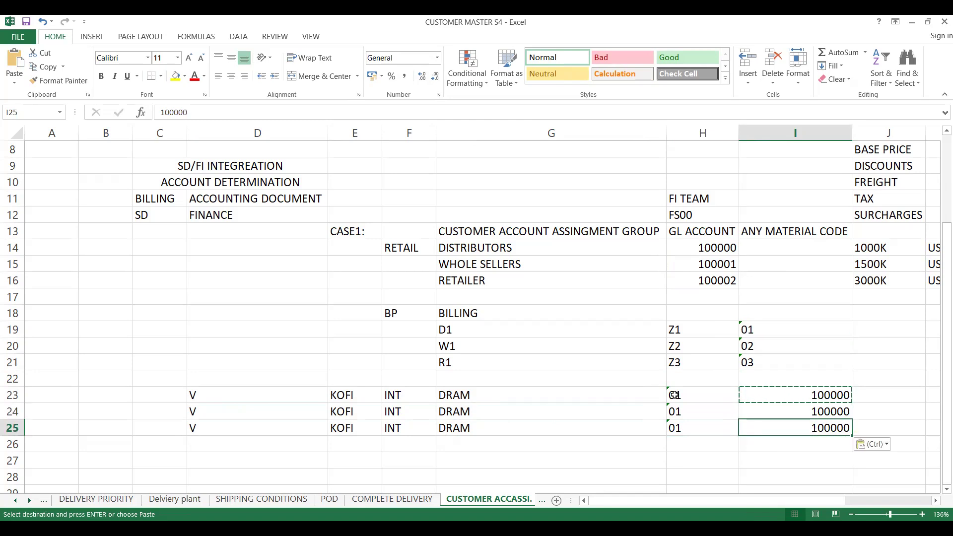
Examine the first DRAM entry against the wholesaler and retailer rows and their GL accounts in rows 15 and 16.
click(457, 392)
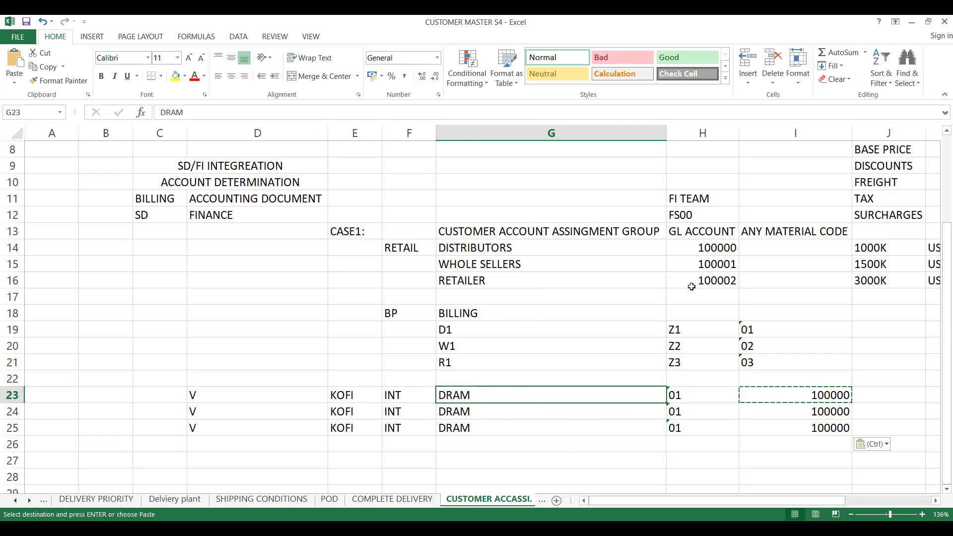
click(574, 265)
key(Right)
key(Right)
key(Right)
key(Right)
key(Right)
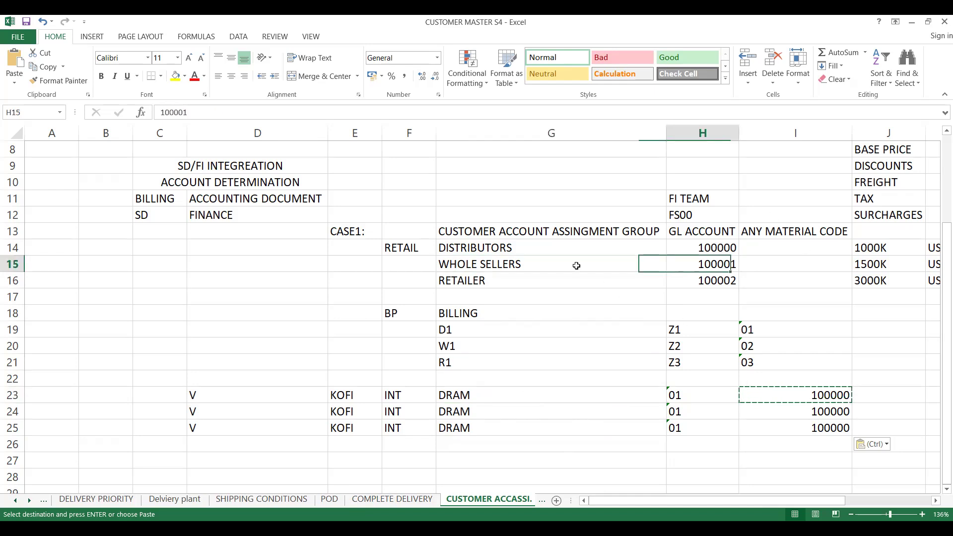
key(Left)
key(Left)
key(Left)
key(Left)
key(Left)
key(Left)
key(Left)
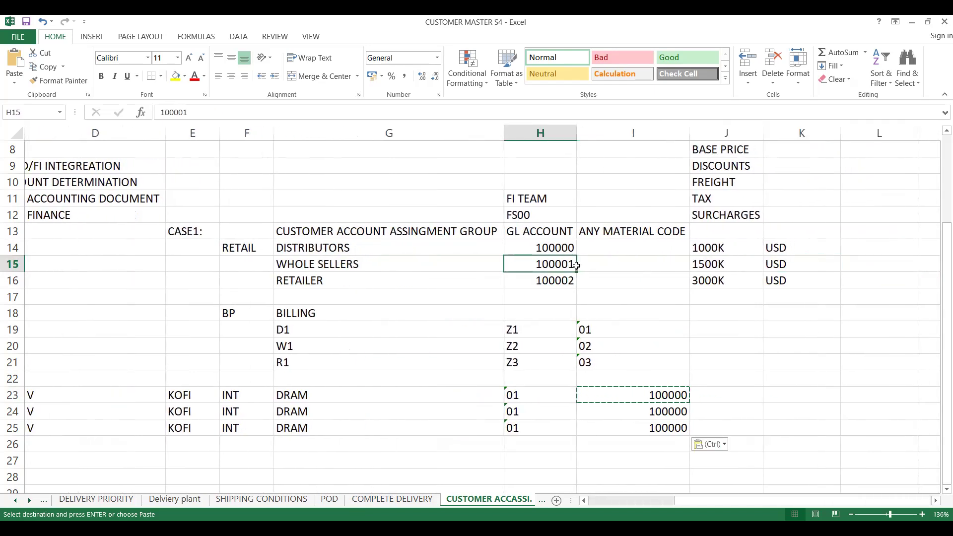
key(Left)
key(Left)
key(Left)
key(Left)
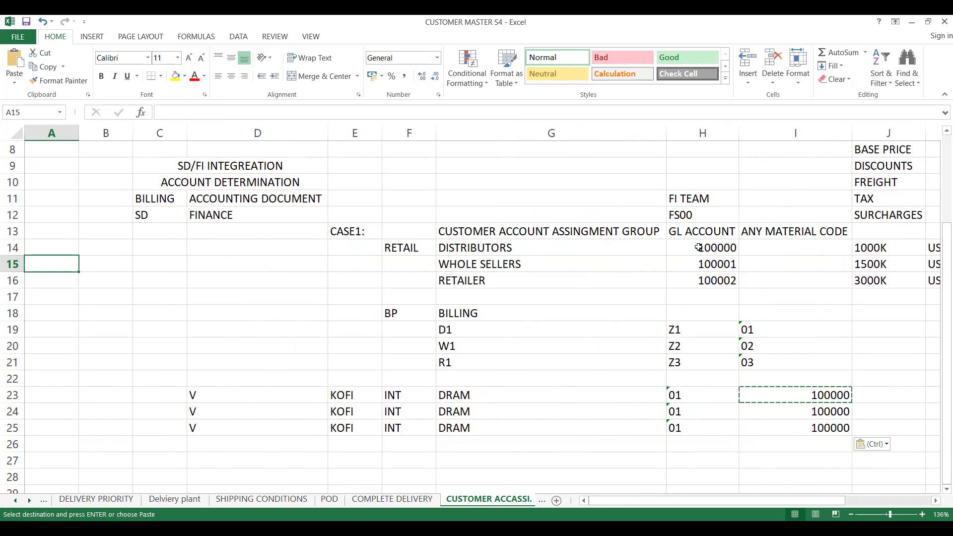
click(710, 279)
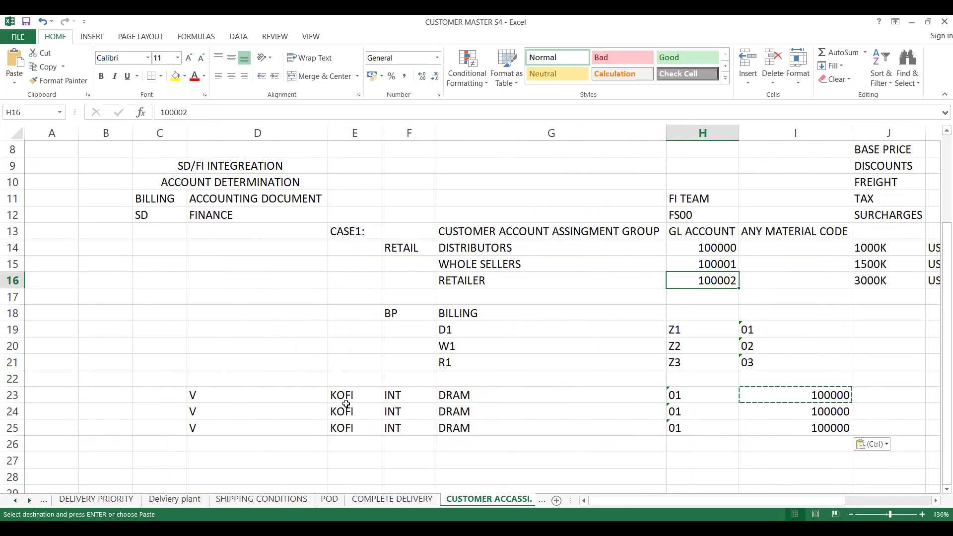
Enter PR00 in cell G9.
click(452, 167)
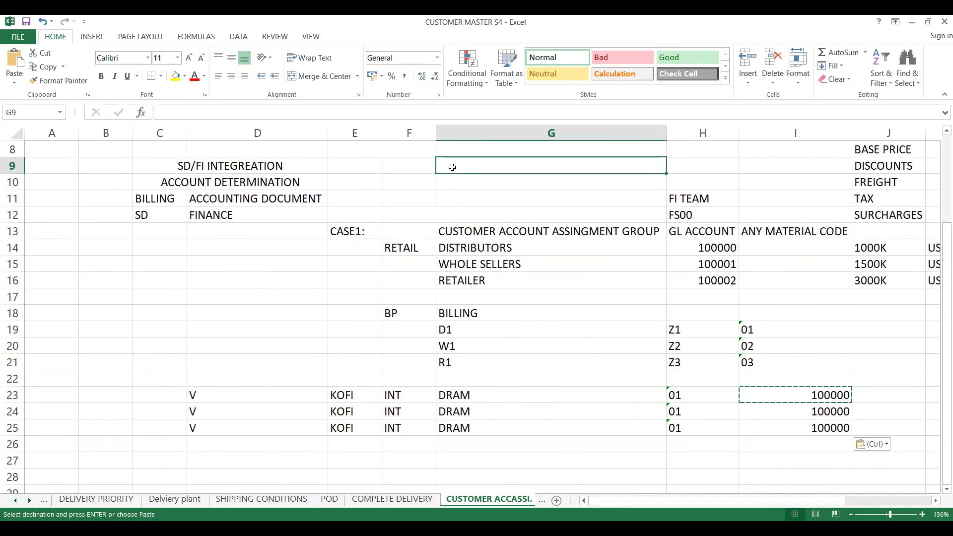
text(PR00)
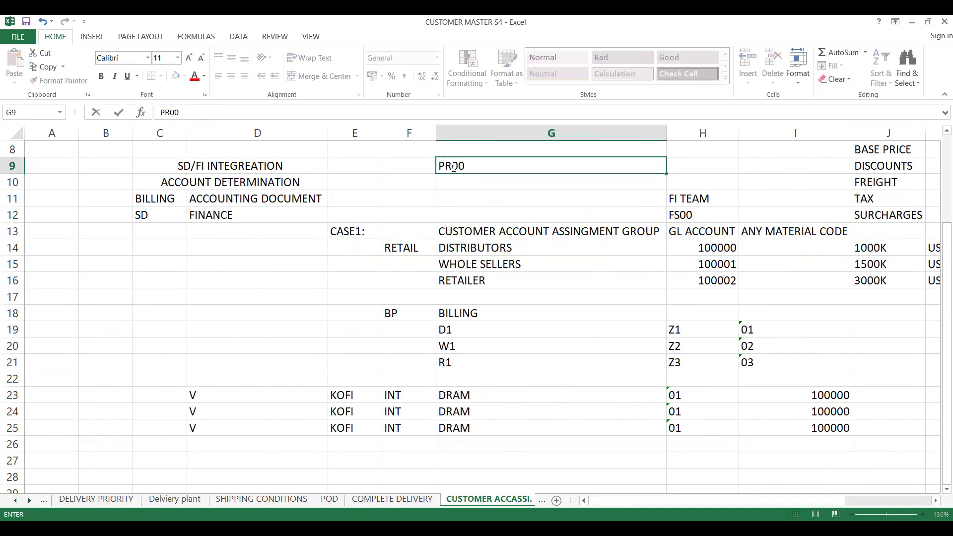
key(Return)
click(454, 167)
text(Z)
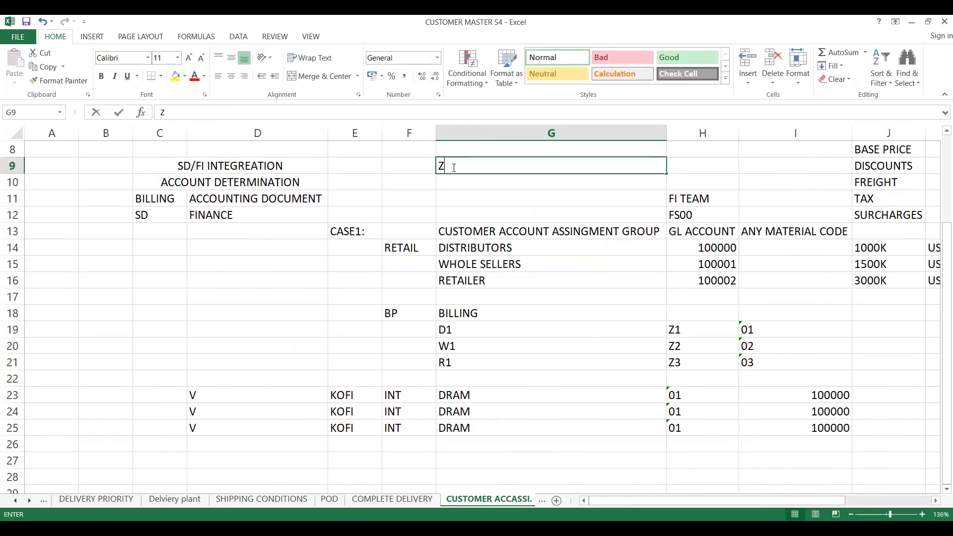
text(001ZR00)
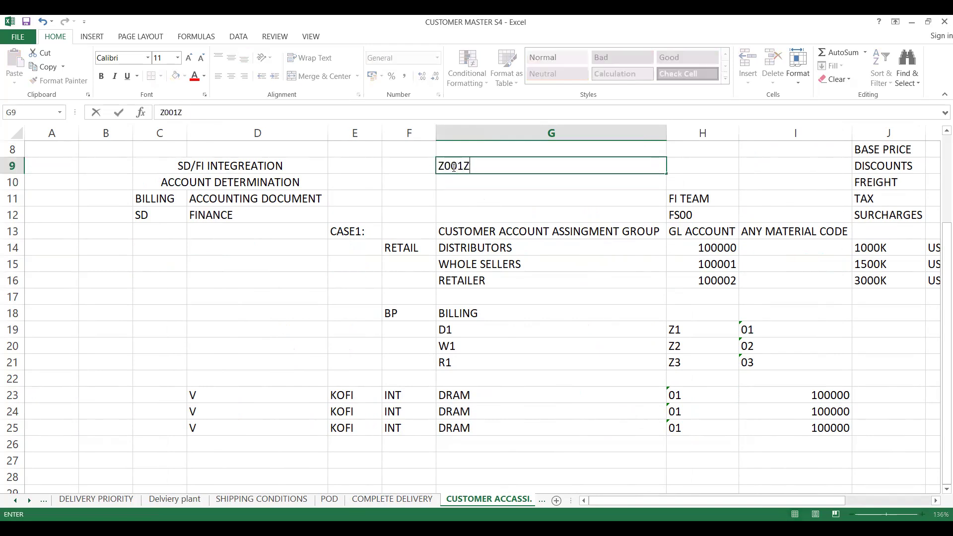
key(BackSpace)
key(BackSpace)
key(BackSpace)
key(BackSpace)
key(BackSpace)
key(BackSpace)
key(BackSpace)
key(BackSpace)
Set cell G9 to UB01.
text(UB01)
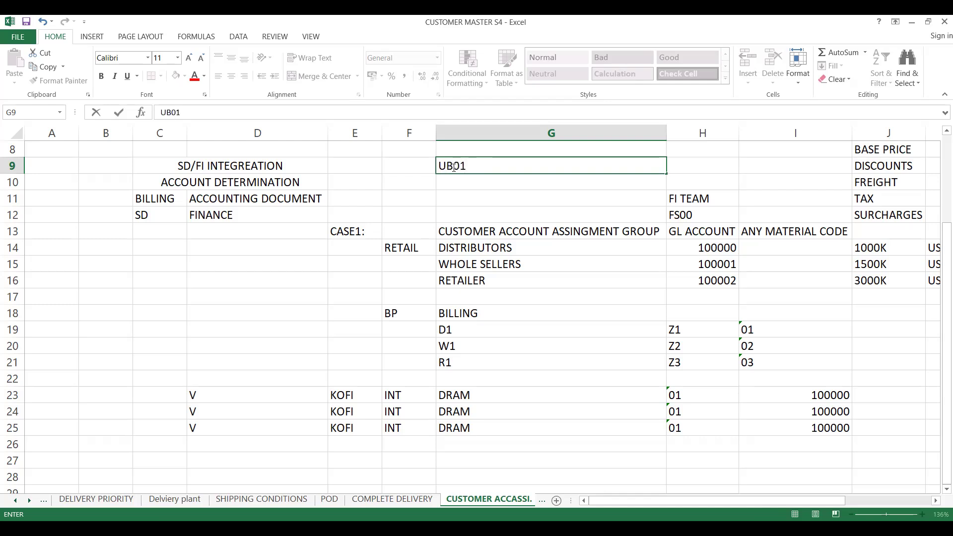
key(Return)
click(451, 166)
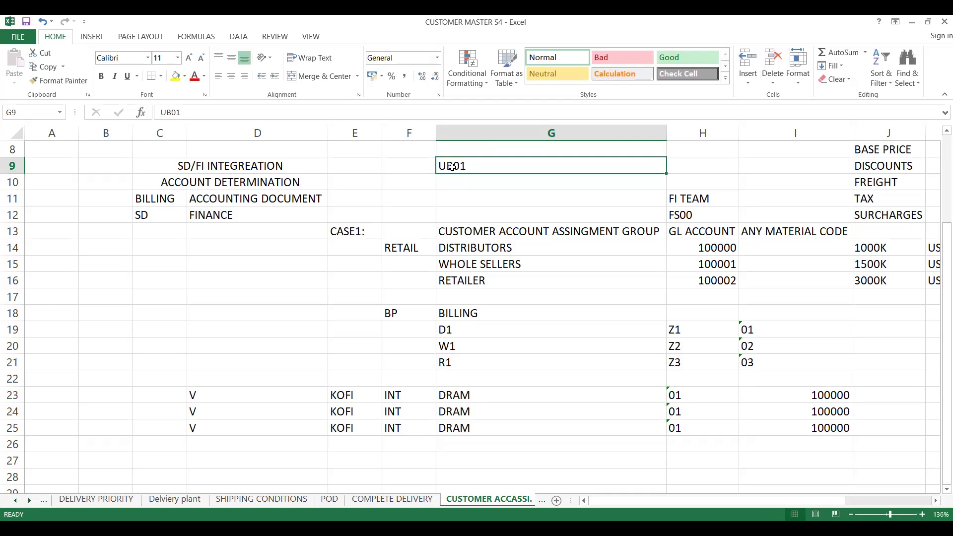
Examine the GL account entries in column H and the BILLING entry under the SD/FI account determination heading.
key(Right)
key(Down)
key(Down)
key(ctrl+Down)
key(Up)
key(Up)
key(Up)
key(Up)
key(Up)
key(Up)
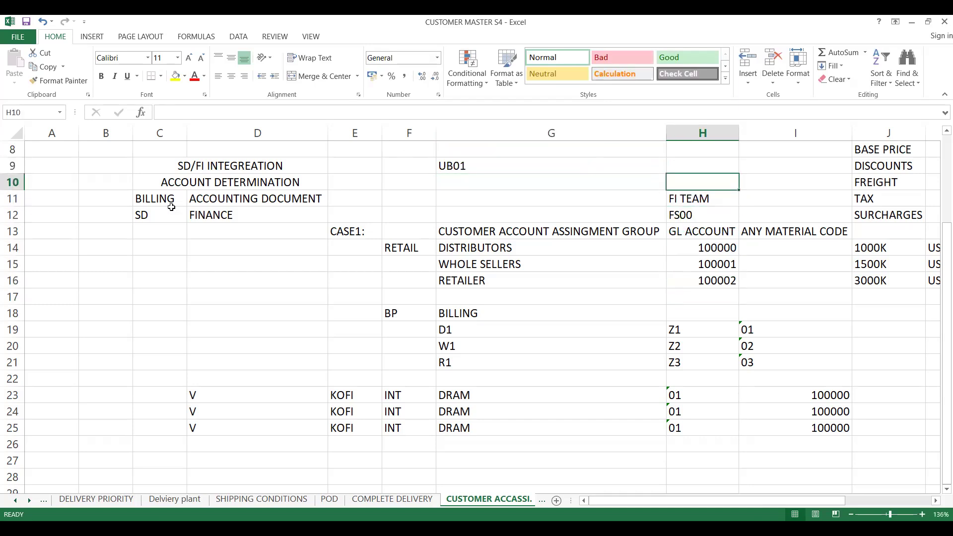
click(171, 207)
click(165, 199)
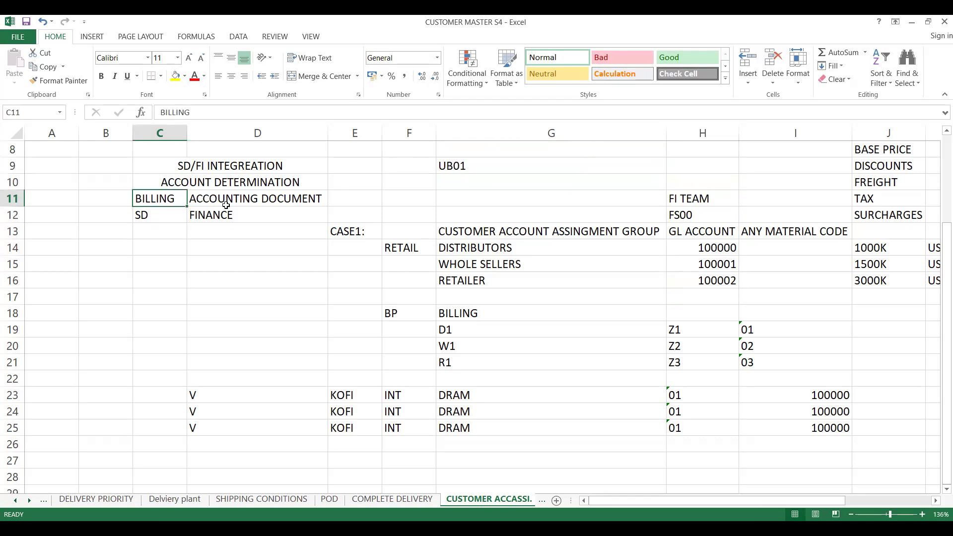
Merge and center cells C13:D13 and enter the heading ACCOUNT KEY.
click(226, 206)
click(161, 234)
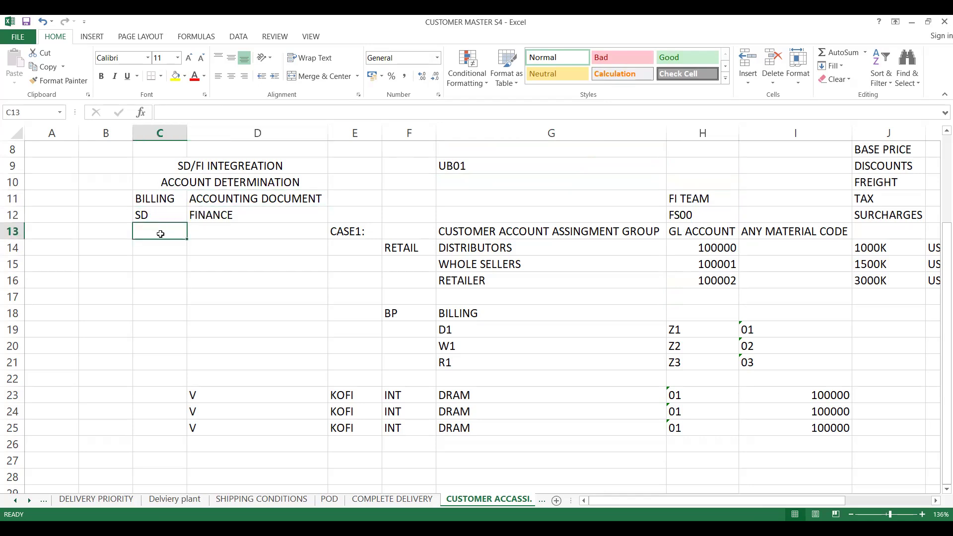
key(shift+Right)
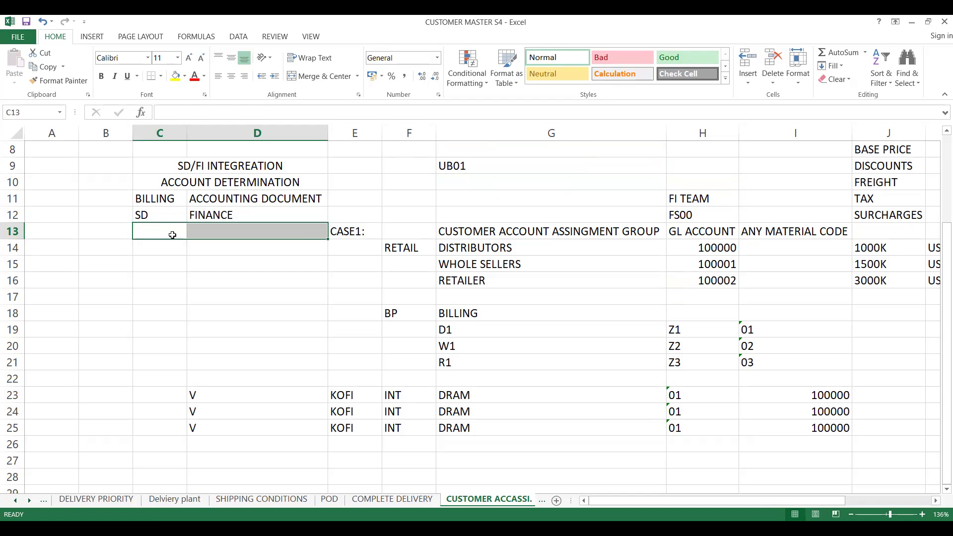
click(325, 77)
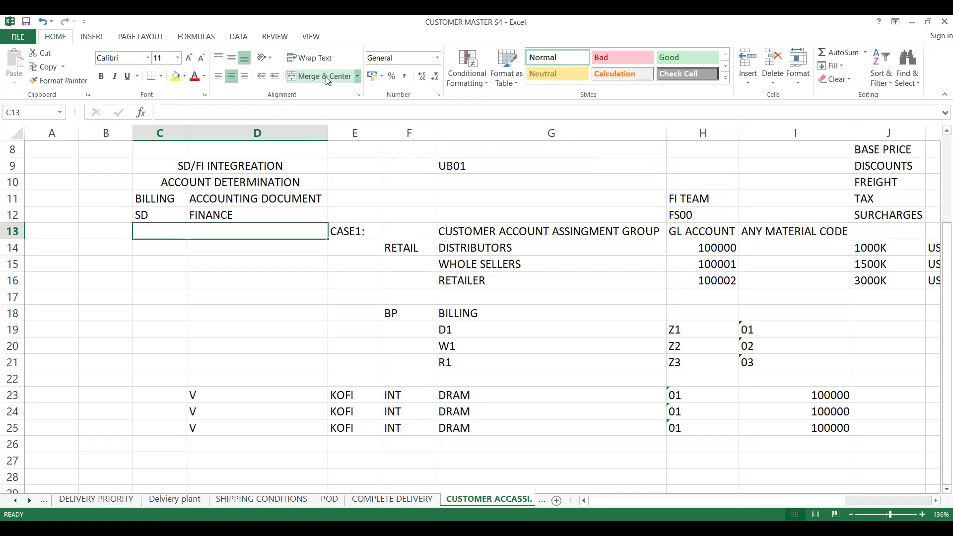
text(ACCOUNT KEY)
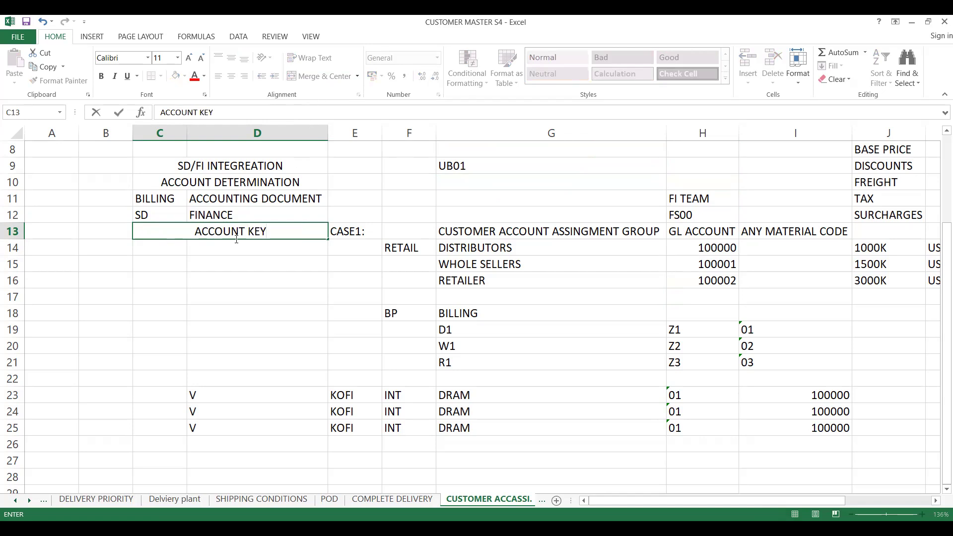
click(220, 262)
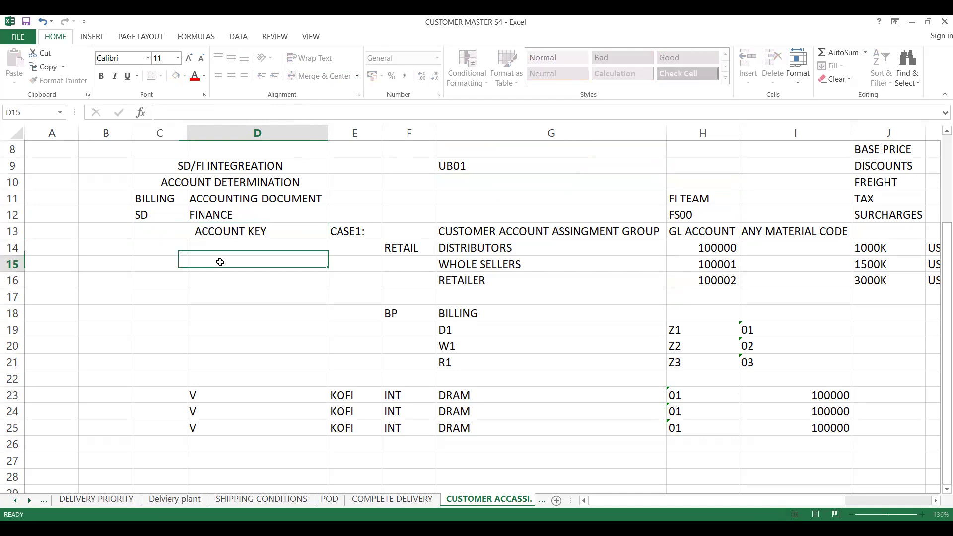
click(196, 231)
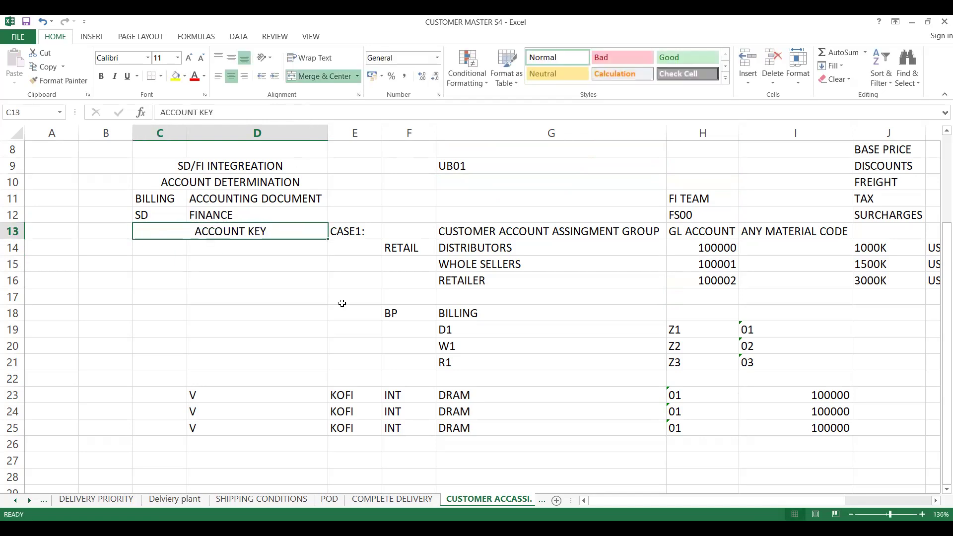
Enter account key ERL in cell C16 with the description REVENUES in D16.
click(164, 273)
text(ERL)
key(Tab)
text(REVENTUR)
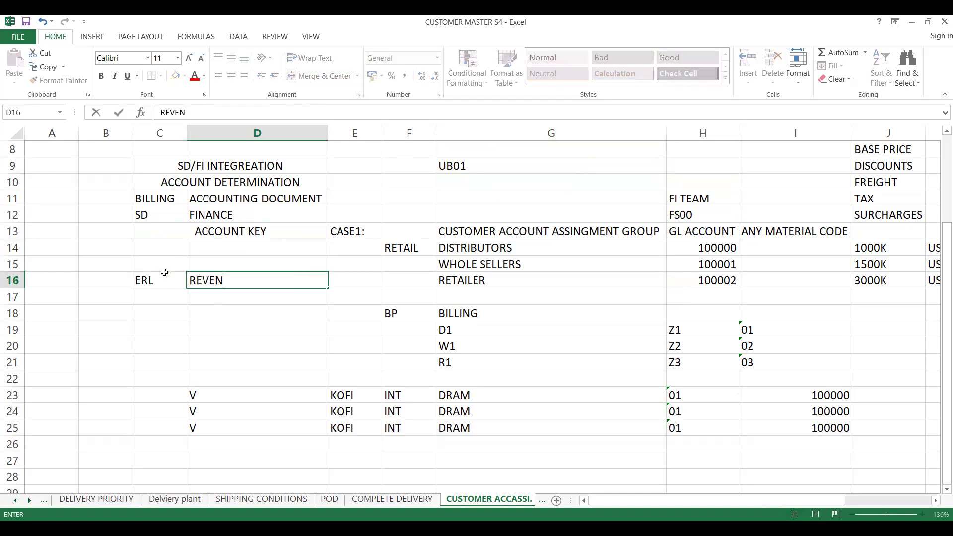
key(BackSpace)
key(BackSpace)
key(BackSpace)
text(UES)
key(ctrl+Return)
Enter account key ERS in cell C17 with the description DEDUCTION in D17.
click(146, 298)
text(ERS)
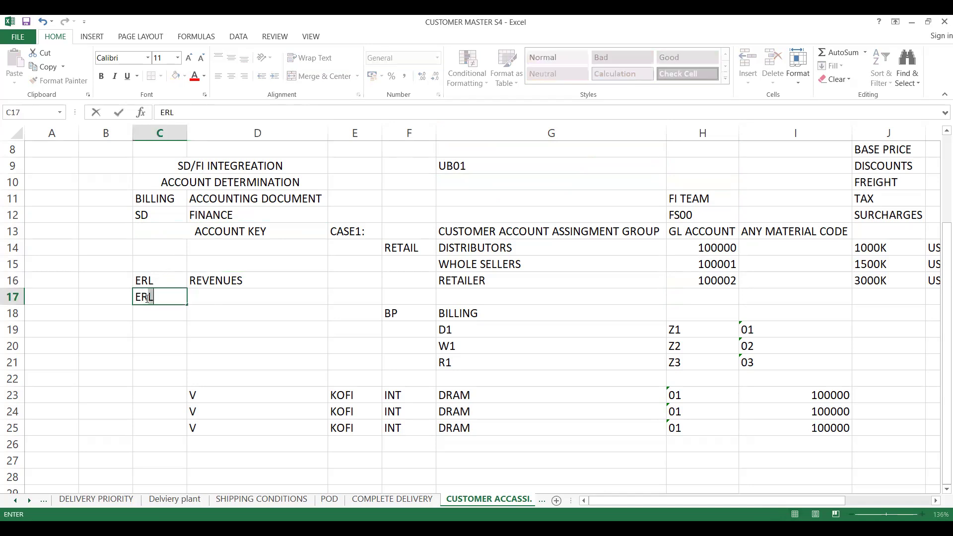
key(Tab)
text(DE)
text(DUCTION)
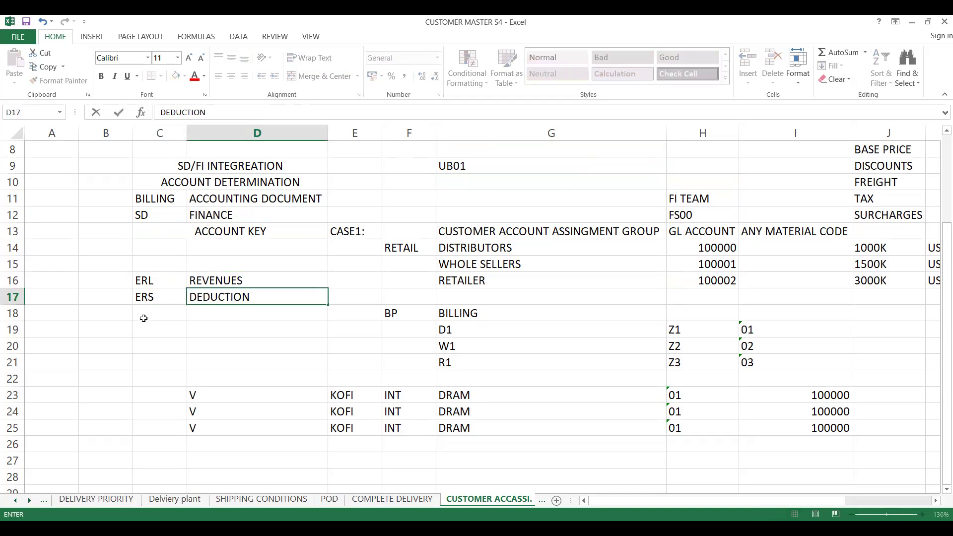
Enter account key ERF in cell C18 with the description FREIGHT in D18.
click(143, 315)
text(R)
key(BackSpace)
text(ERF)
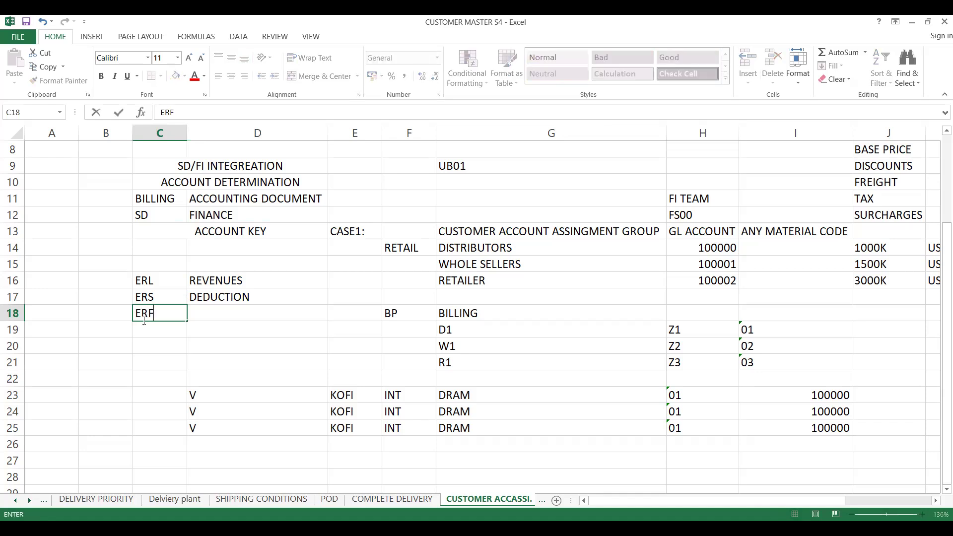
key(Tab)
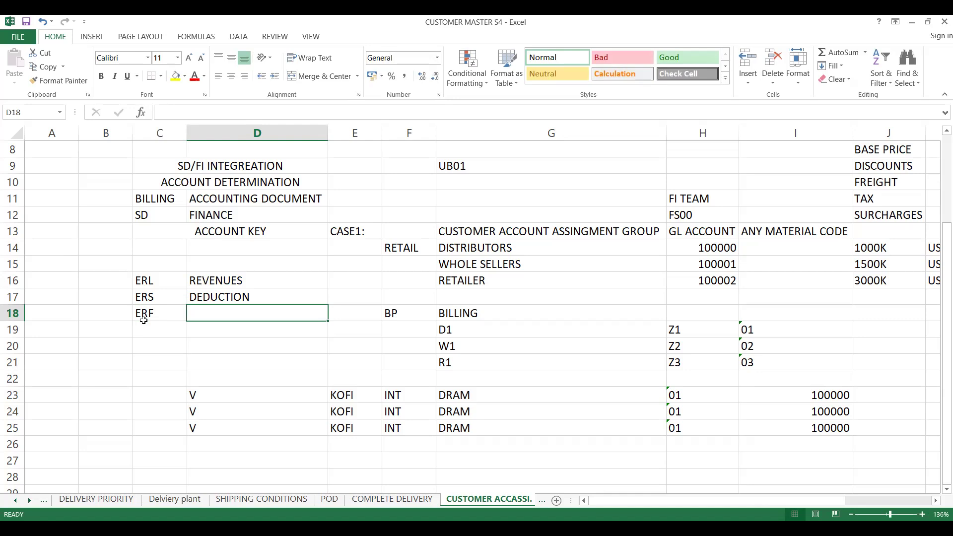
text(FREIGHT)
Enter account key Z01 in cell C19 with the description SP SURCHARGE in D19.
click(143, 331)
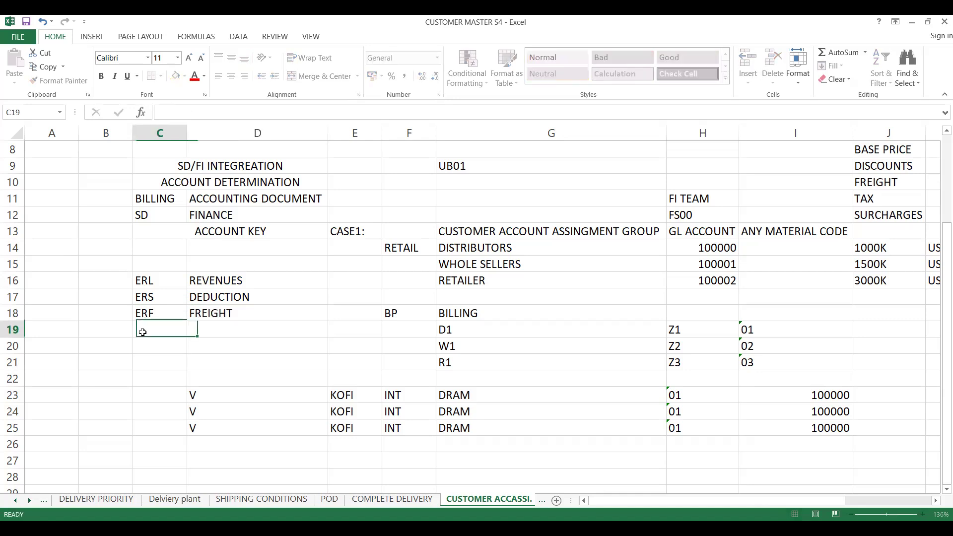
text(E)
key(BackSpace)
text(Z01)
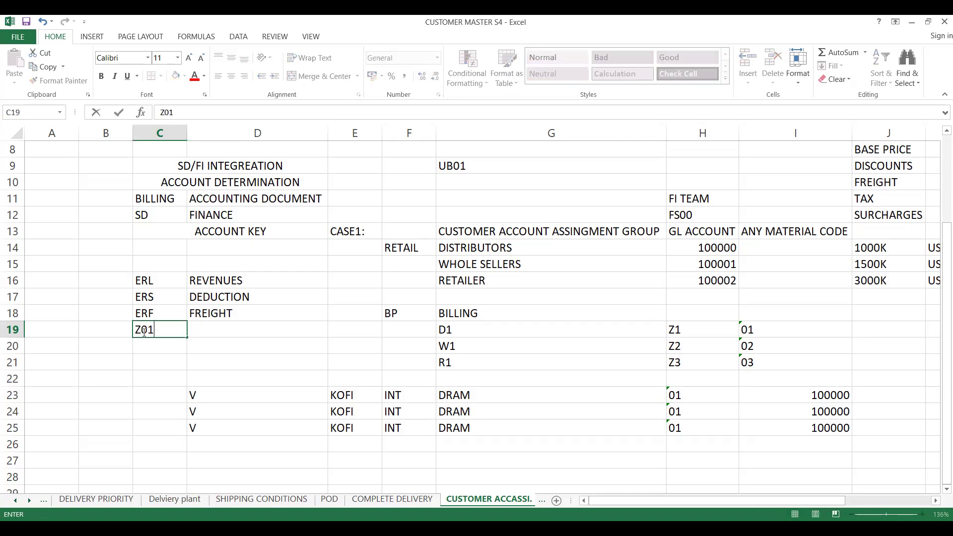
key(Tab)
text(SPC)
key(BackSpace)
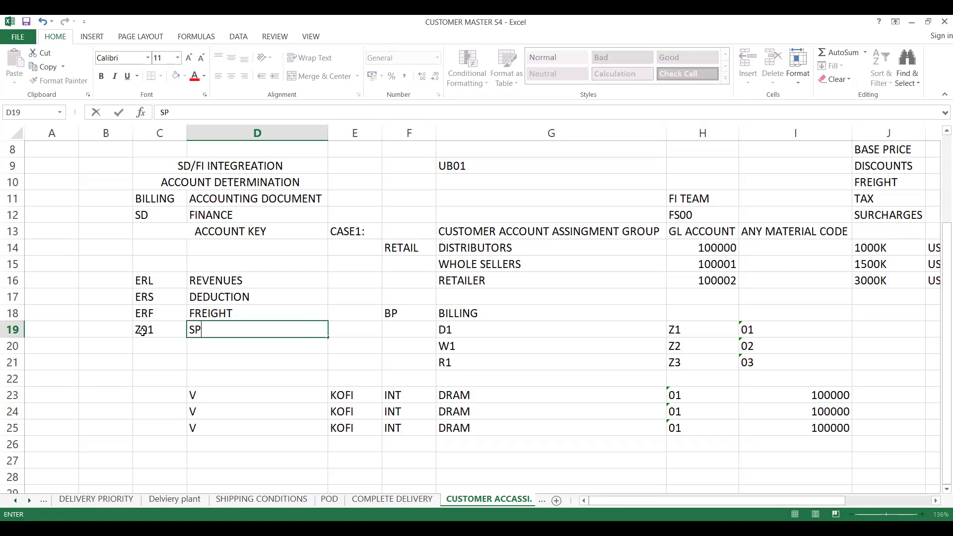
text(SURCHARGE)
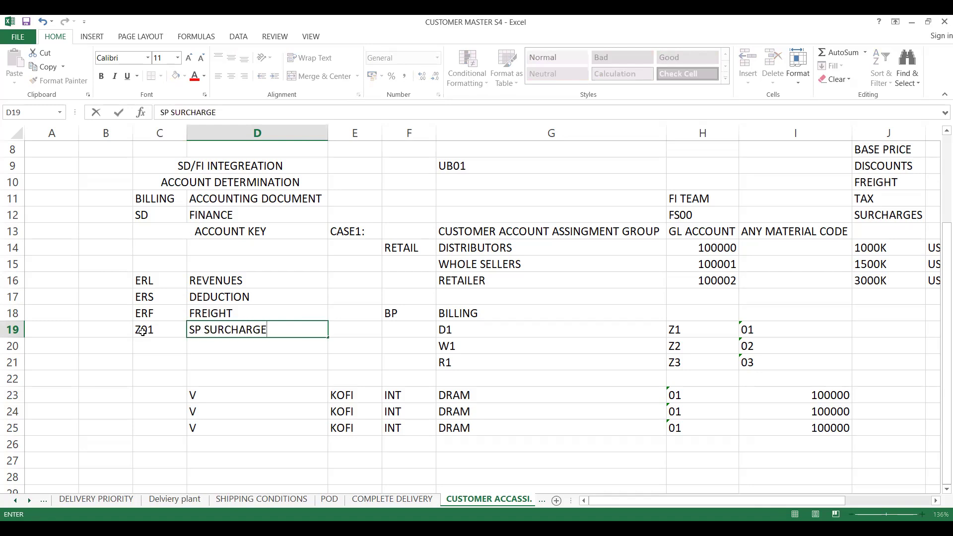
click(355, 325)
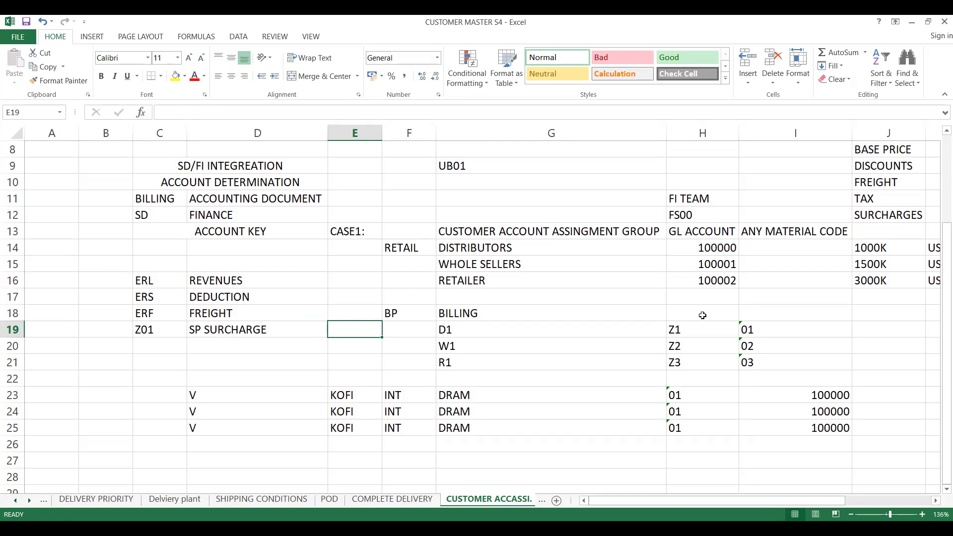
Examine the account key descriptions in D16:D19 against the customer account assignment groups in column G.
click(251, 276)
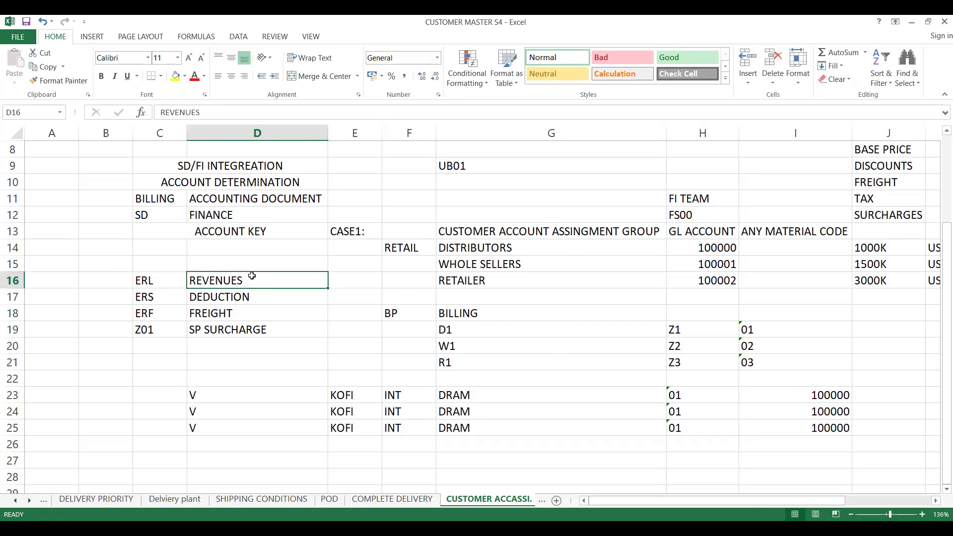
click(250, 297)
click(245, 308)
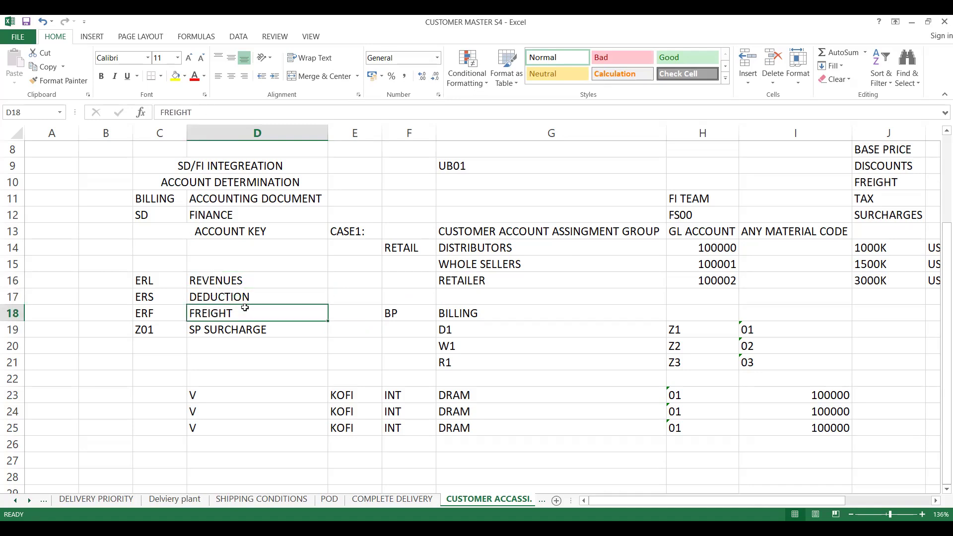
click(245, 324)
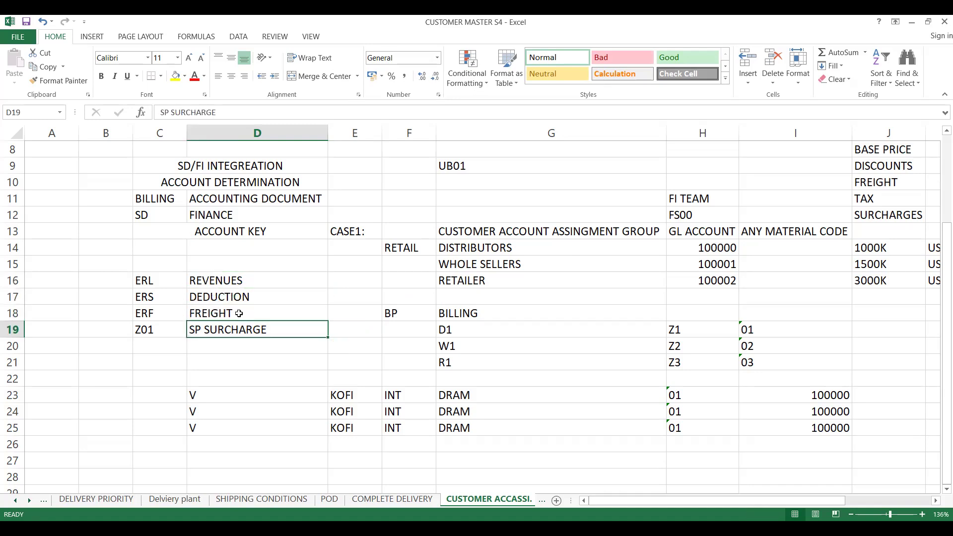
click(239, 314)
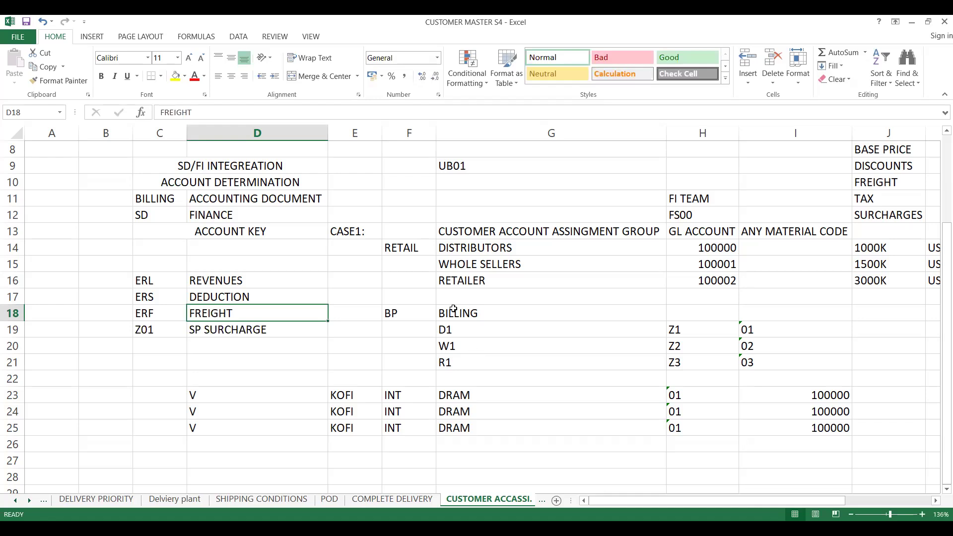
click(461, 249)
click(463, 268)
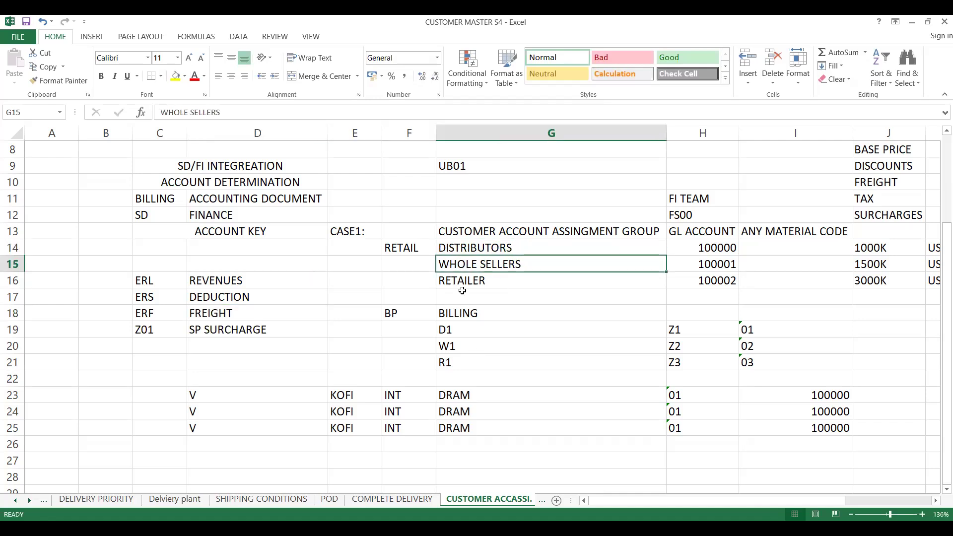
click(462, 292)
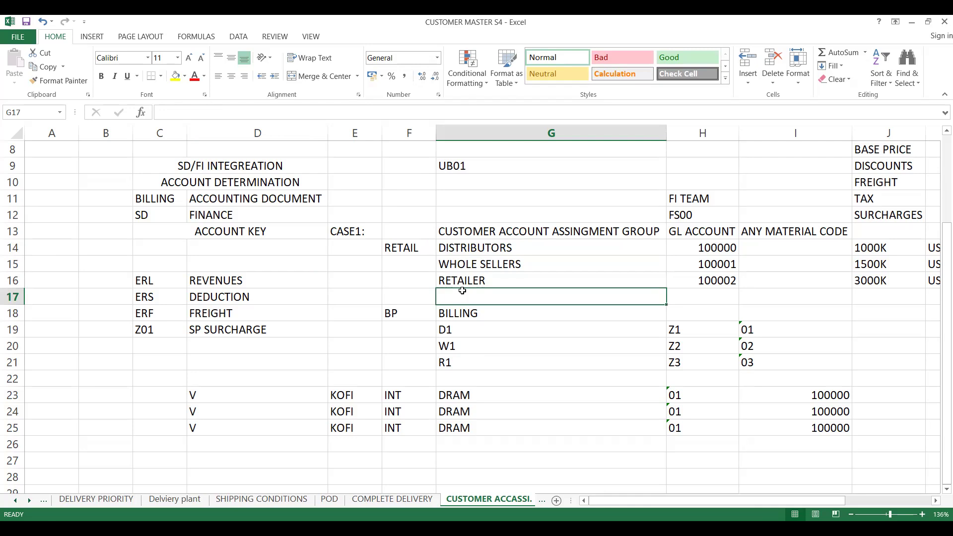
Copy the CASE1: label from E13 to cell E27 and change the copy to CASE2:.
click(345, 234)
key(ctrl+c)
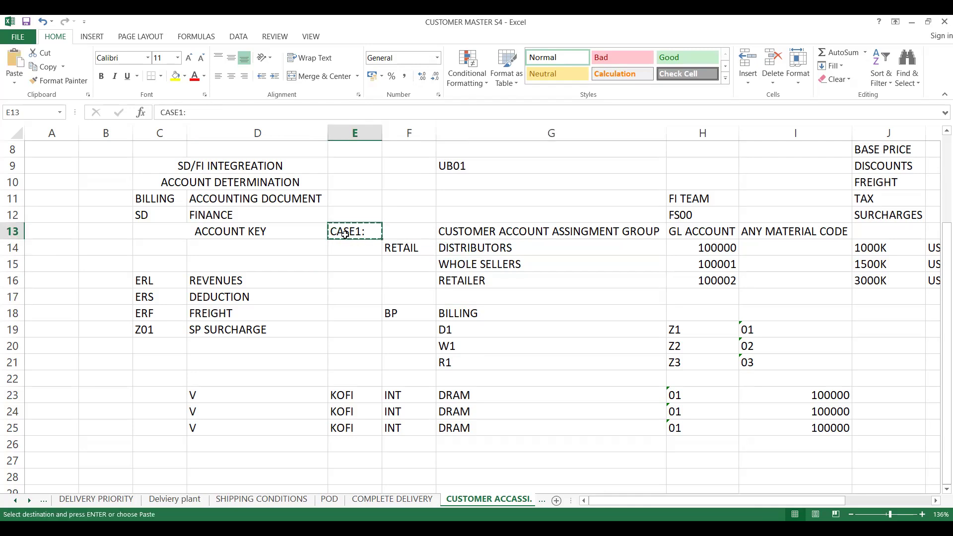
key(Down)
key(Down)
key(Down)
key(Down)
key(Down)
key(Down)
key(Down)
key(Down)
key(Down)
key(Down)
key(Down)
key(Down)
key(Down)
key(Down)
key(Down)
key(Down)
key(Down)
key(Down)
key(Down)
key(Up)
key(Up)
key(Up)
key(Up)
key(Up)
key(ctrl+v)
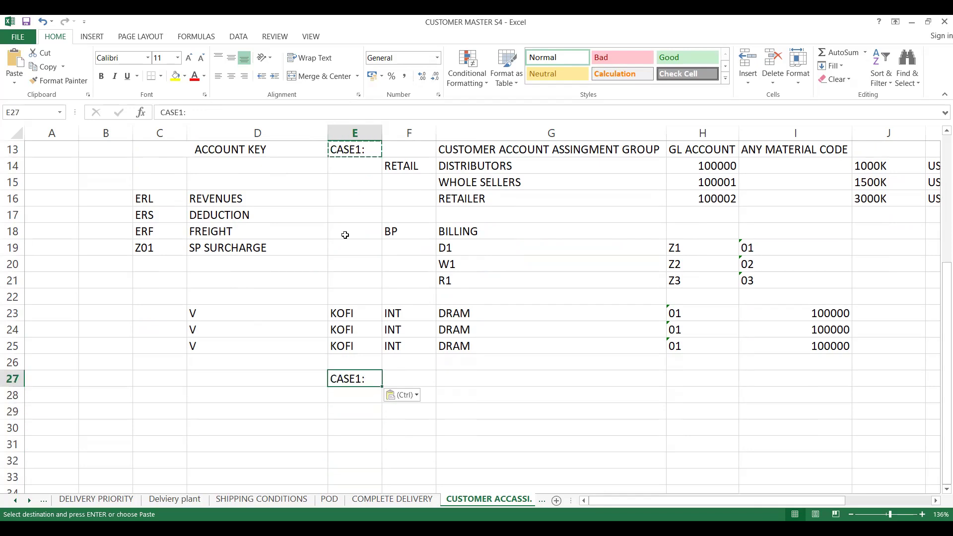
double_click(357, 378)
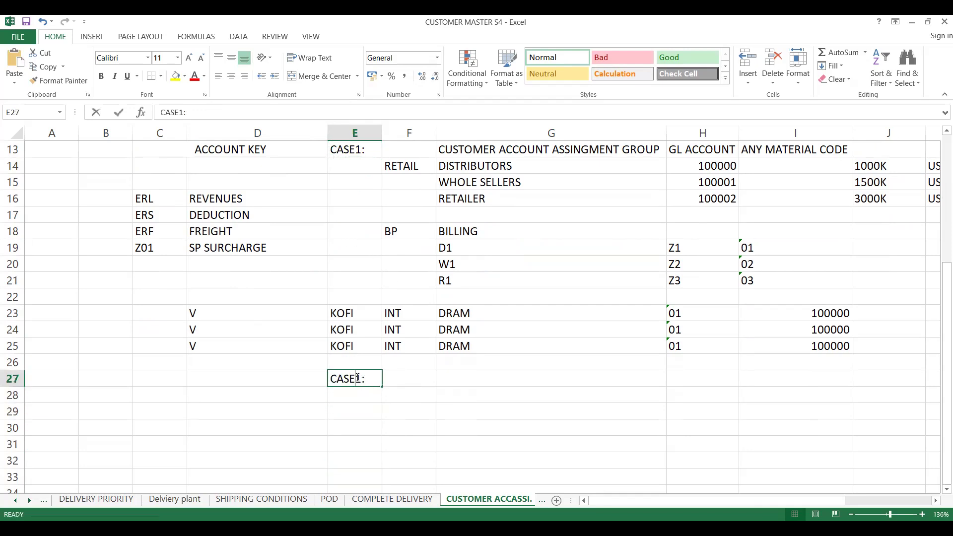
key(BackSpace)
text(2)
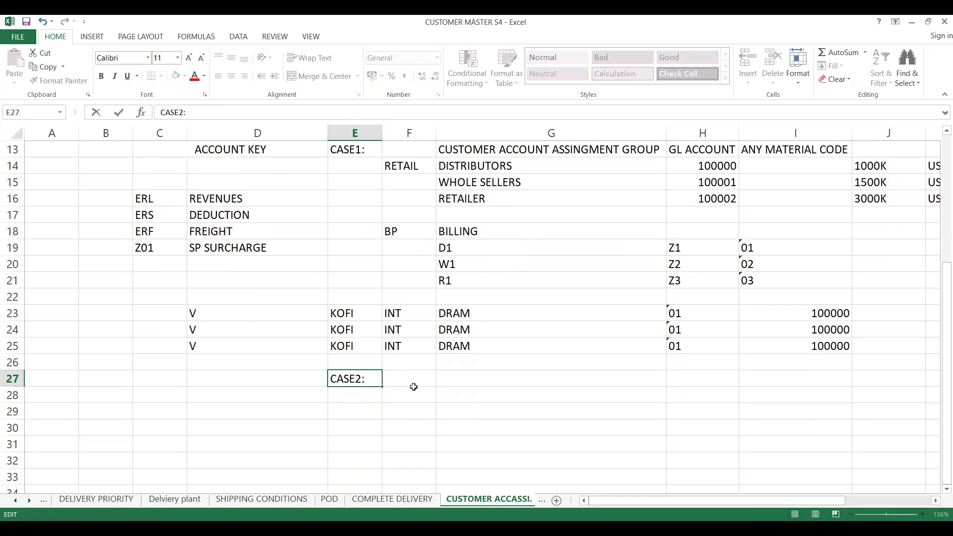
click(414, 388)
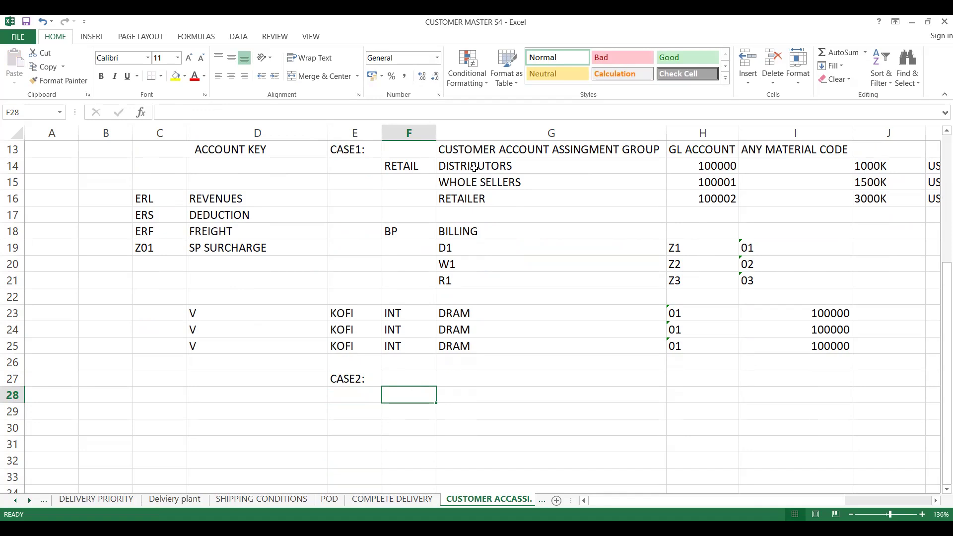
Try to enter the group code 01 in cell G27 beside the CASE2: label.
click(463, 314)
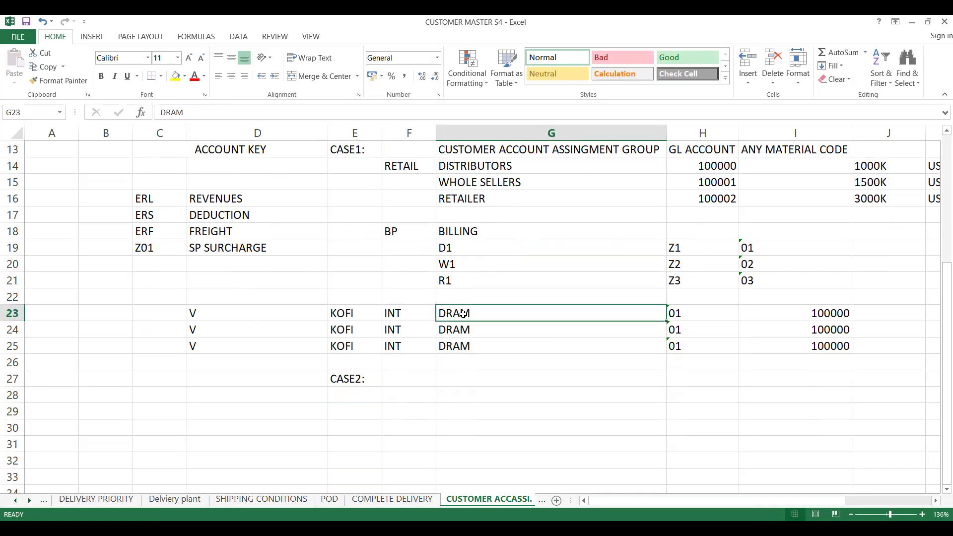
click(460, 173)
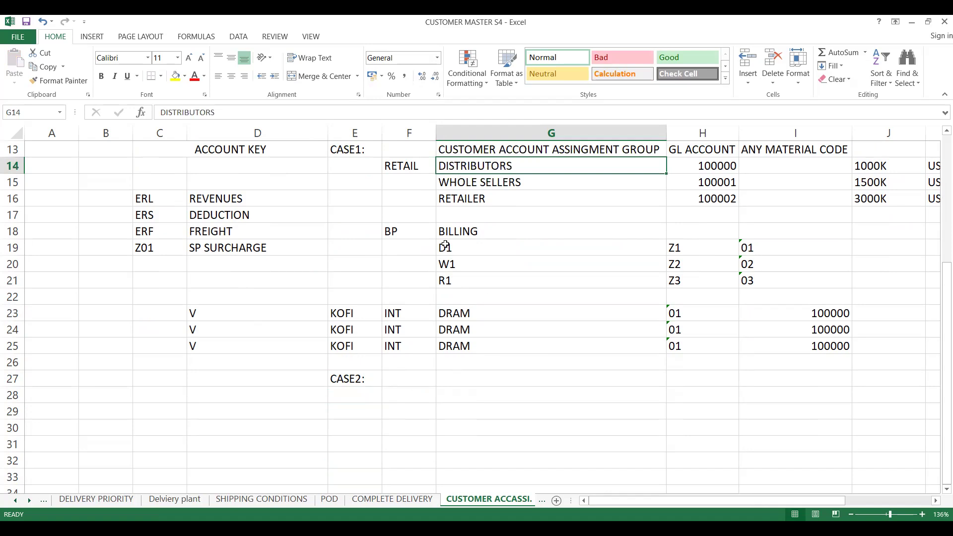
click(456, 378)
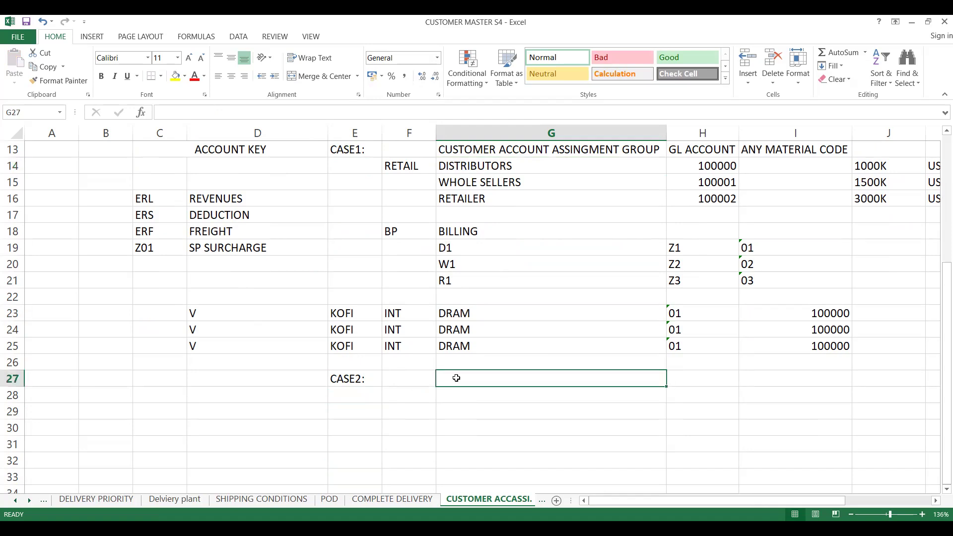
text(0)
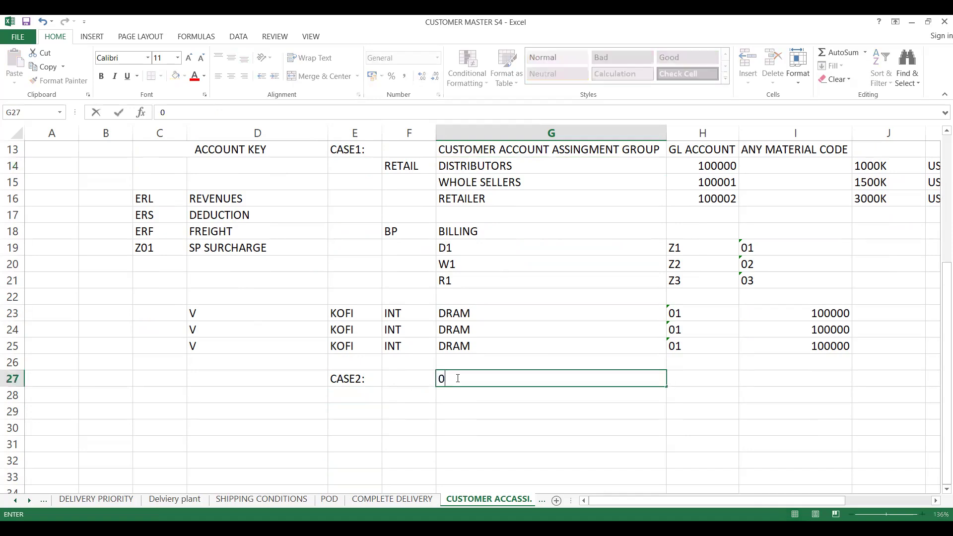
text(1)
key(ctrl+Return)
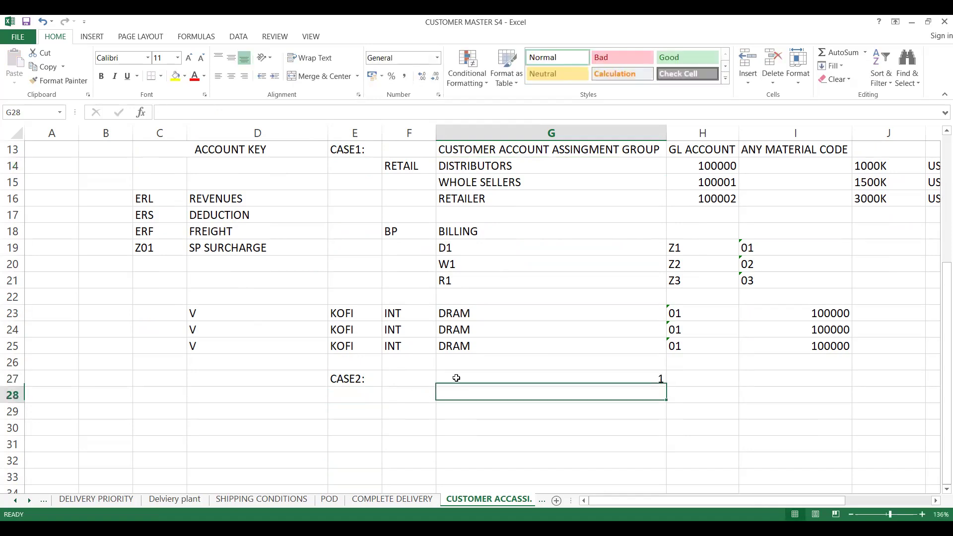
Copy the text-formatted group code 01 from cell H25 into G27.
key(Right)
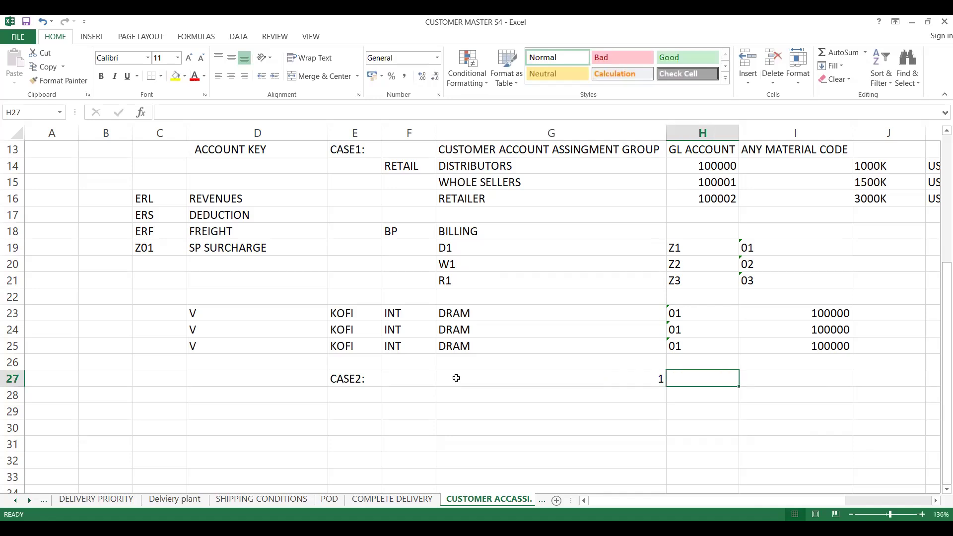
key(Up)
key(Up)
key(ctrl+c)
key(Left)
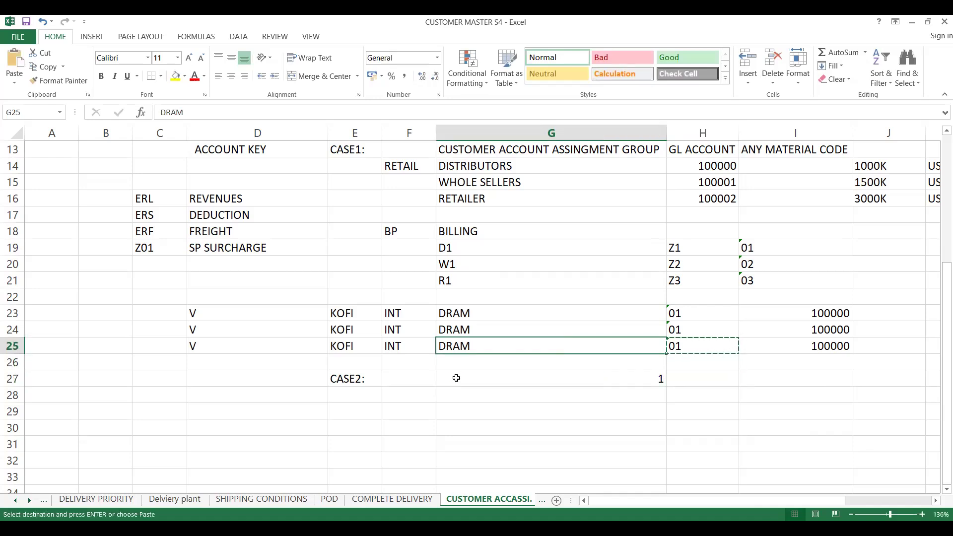
key(Down)
key(Down)
key(ctrl+v)
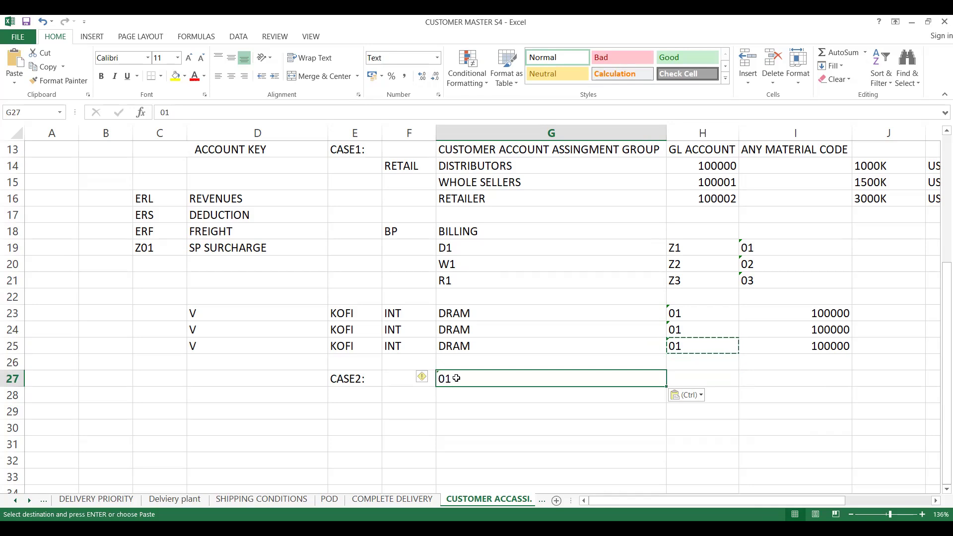
Enter the group code 02 as text in cell G28, reusing the text format copied from G27.
click(546, 395)
text(02)
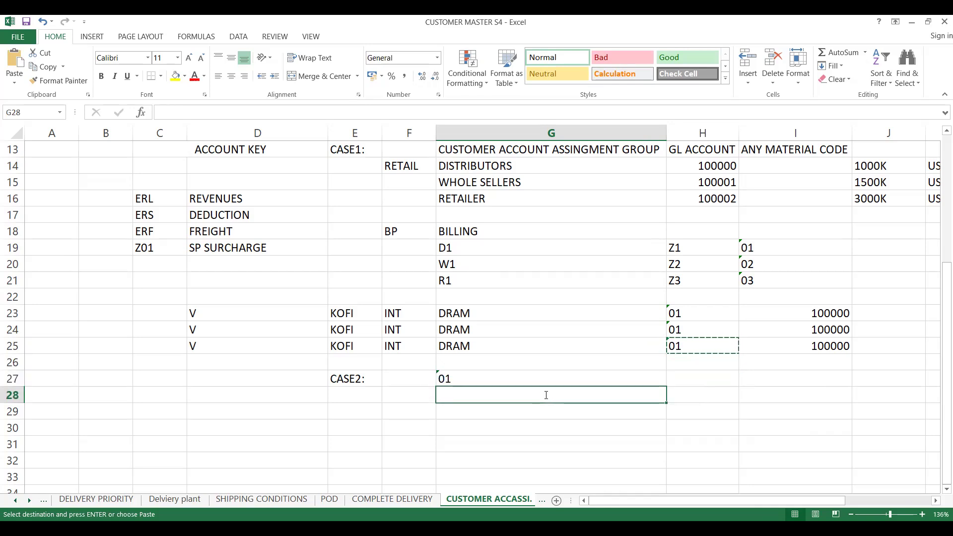
key(Up)
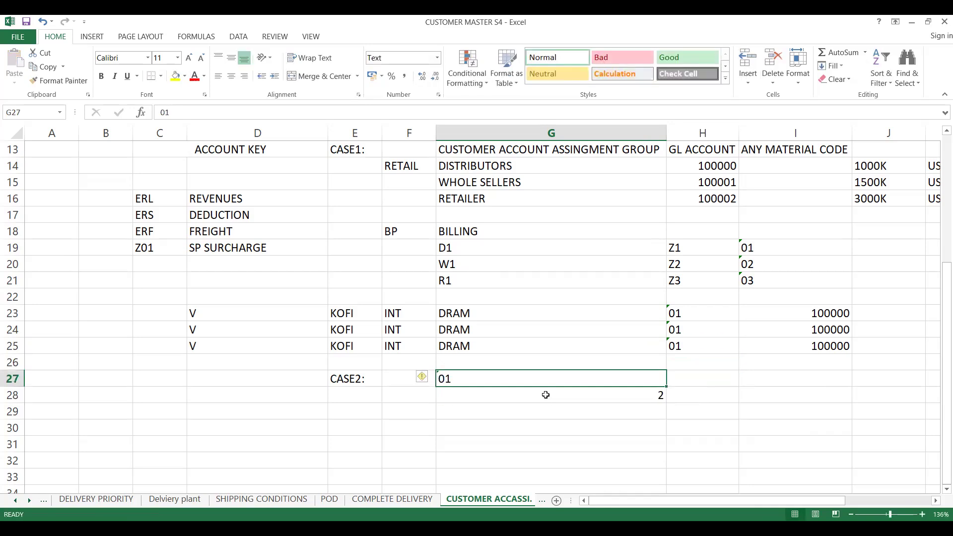
key(ctrl+c)
click(545, 394)
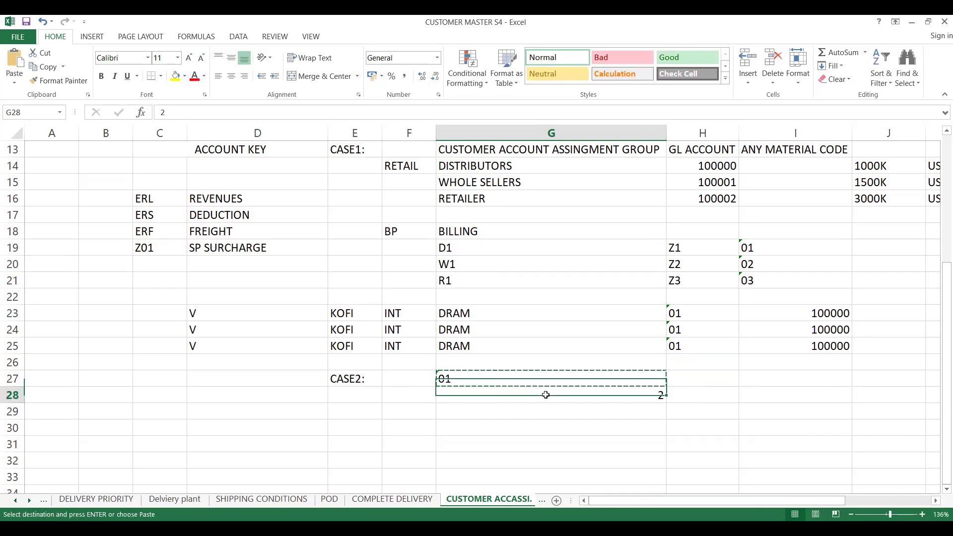
key(ctrl+v)
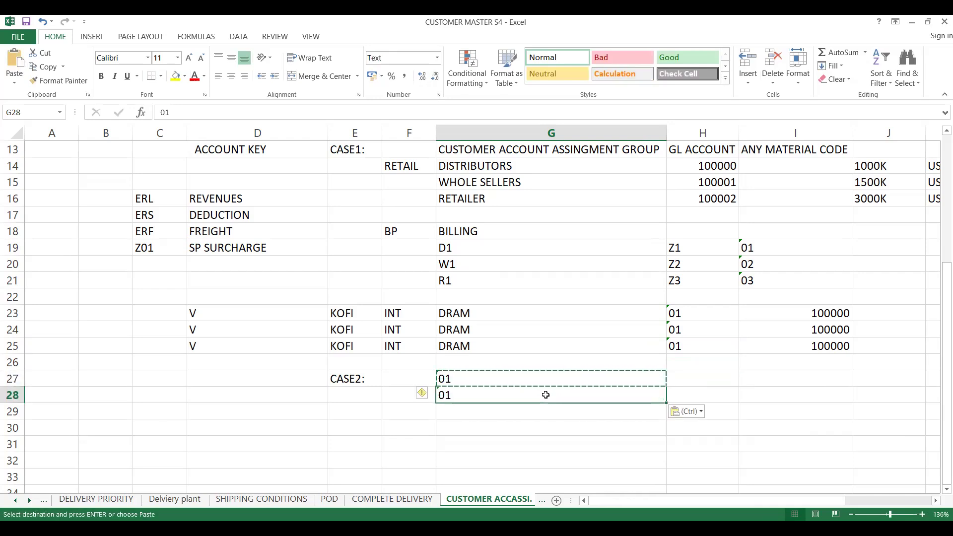
text(02)
key(Return)
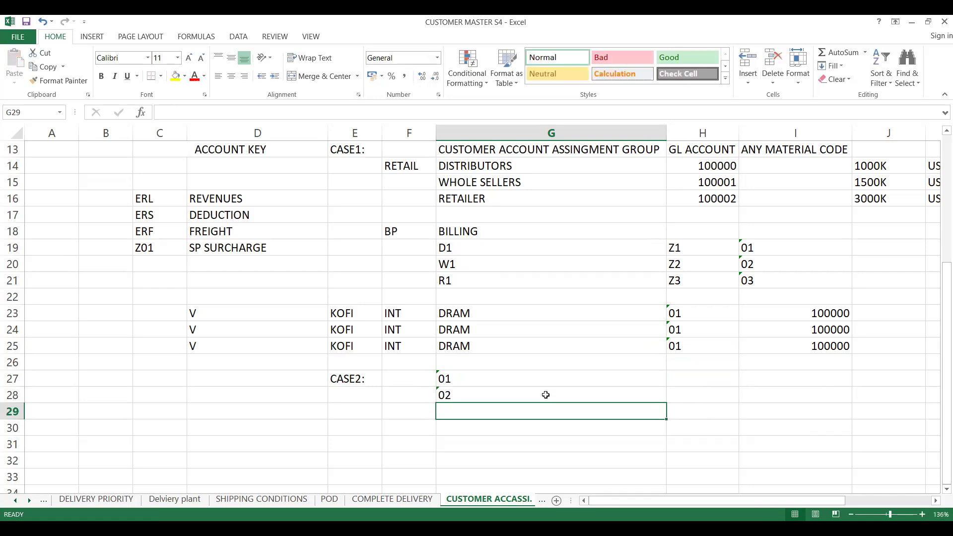
Extend the group code series from G27:G28 down to 16 in cell G42.
click(546, 394)
drag(545, 378, 545, 394)
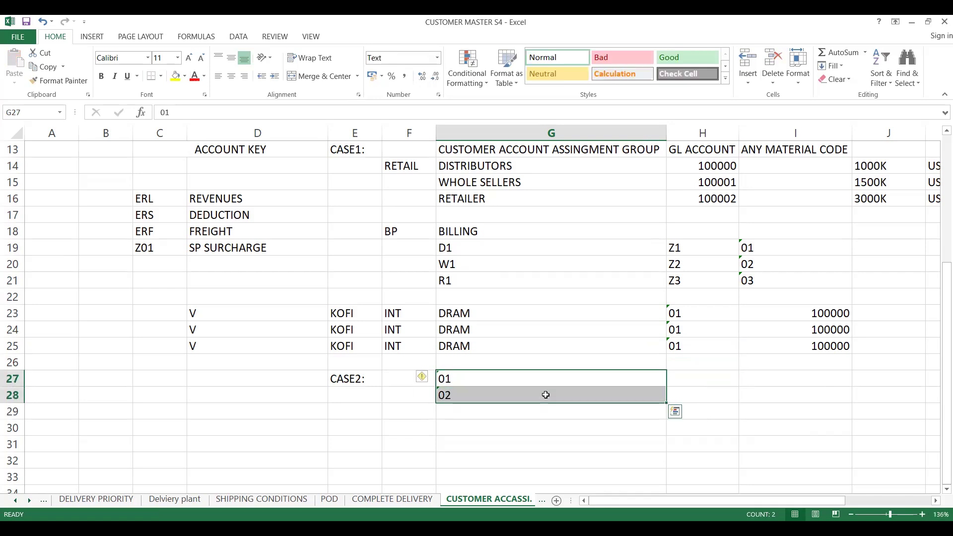
drag(667, 403, 660, 501)
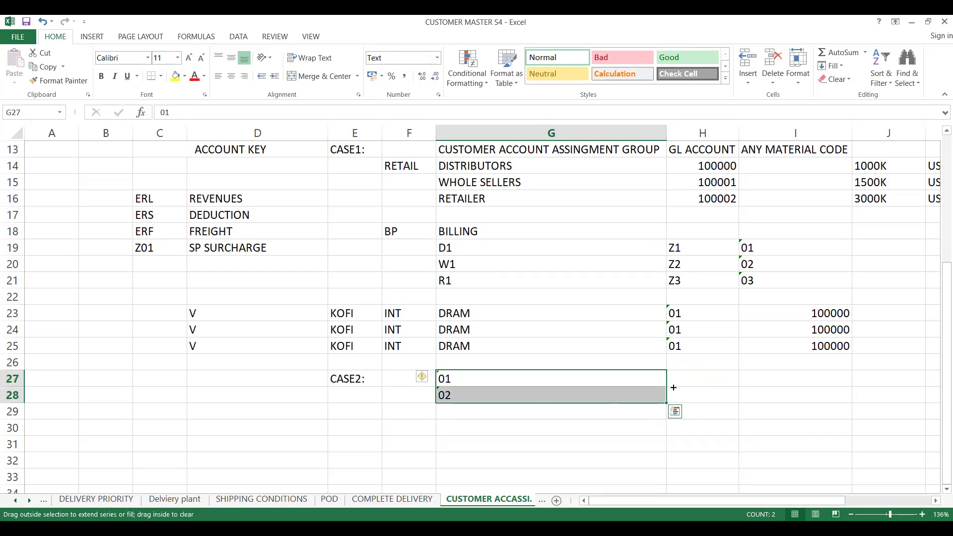
mouse_move(670, 404)
mouse_down()
mouse_move(668, 425)
mouse_move(668, 415)
mouse_up()
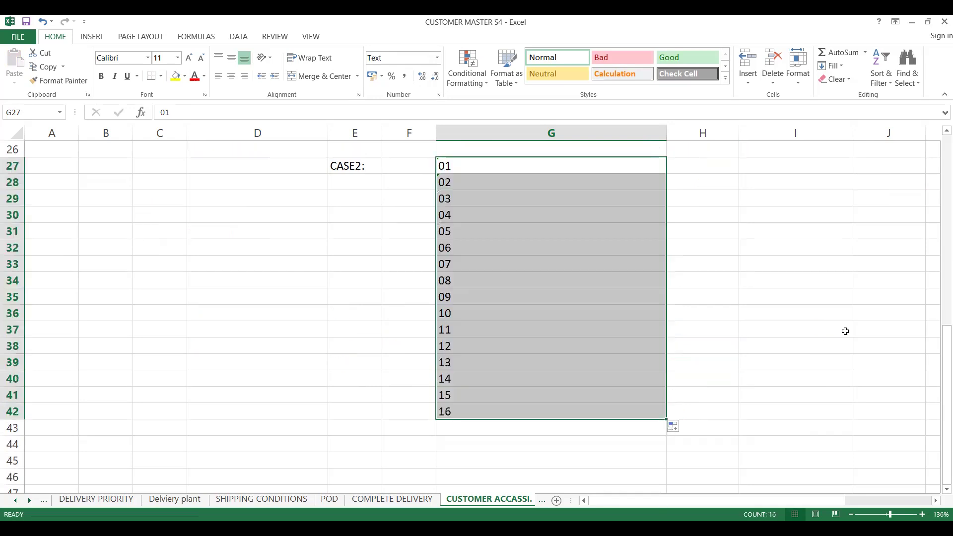
Enter the countries USA, INIDA and GERMANY in H27:H29 beside group codes 01 to 03.
drag(939, 348, 940, 303)
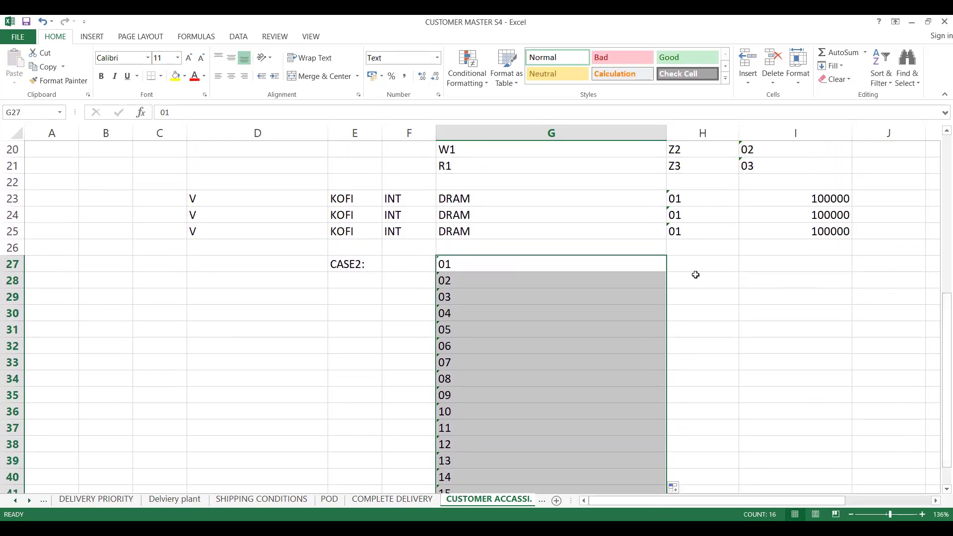
click(549, 264)
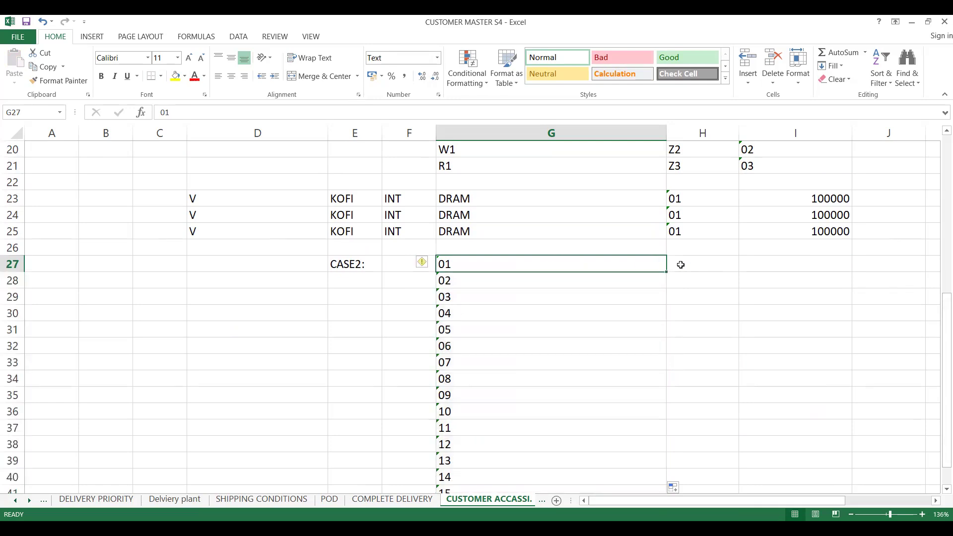
click(680, 264)
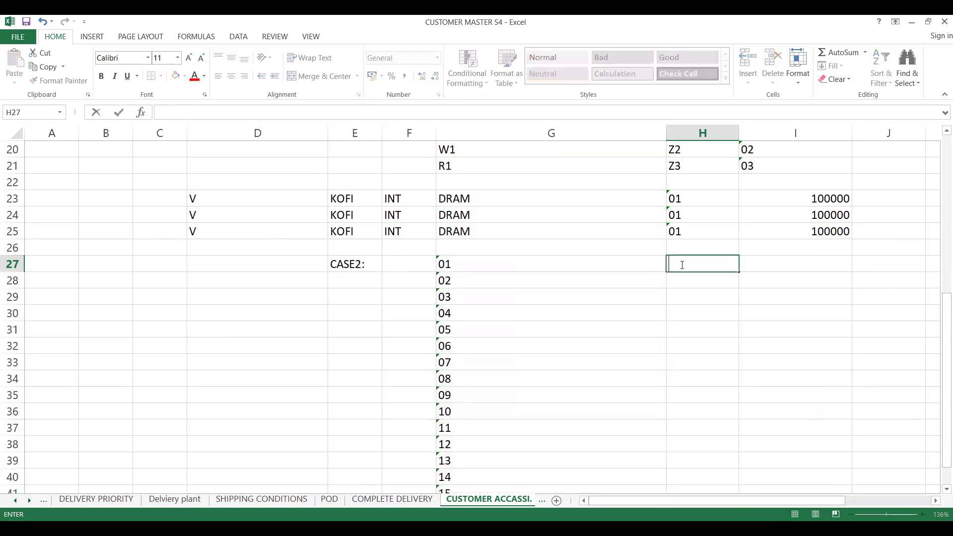
text(USA)
key(Return)
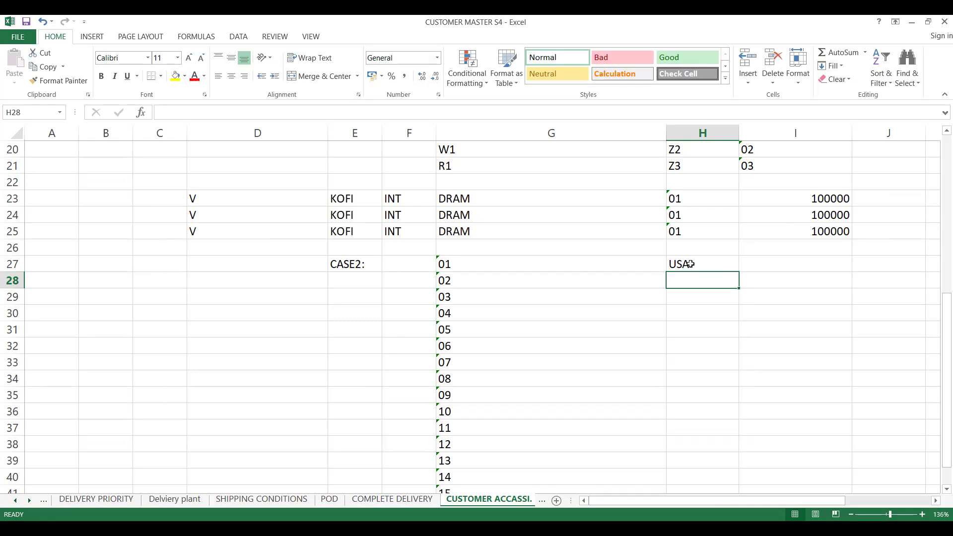
text(INIDA)
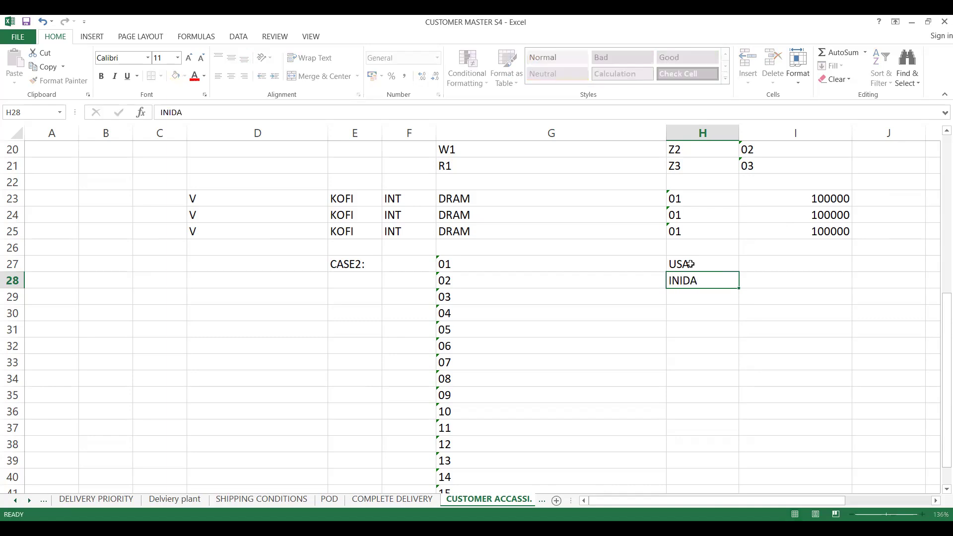
key(Return)
text(GER)
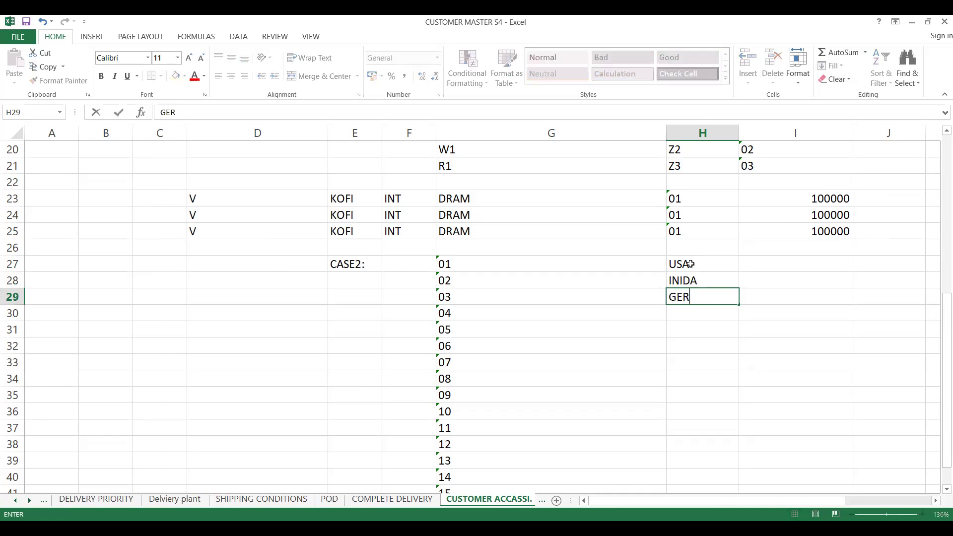
text(MANYH)
key(BackSpace)
key(Return)
Enter the countries UK and POLAND in H30:H31 beside group codes 04 and 05.
text(I)
key(BackSpace)
text(U)
key(BackSpace)
key(BackSpace)
text(UK)
key(Return)
text(POLAND)
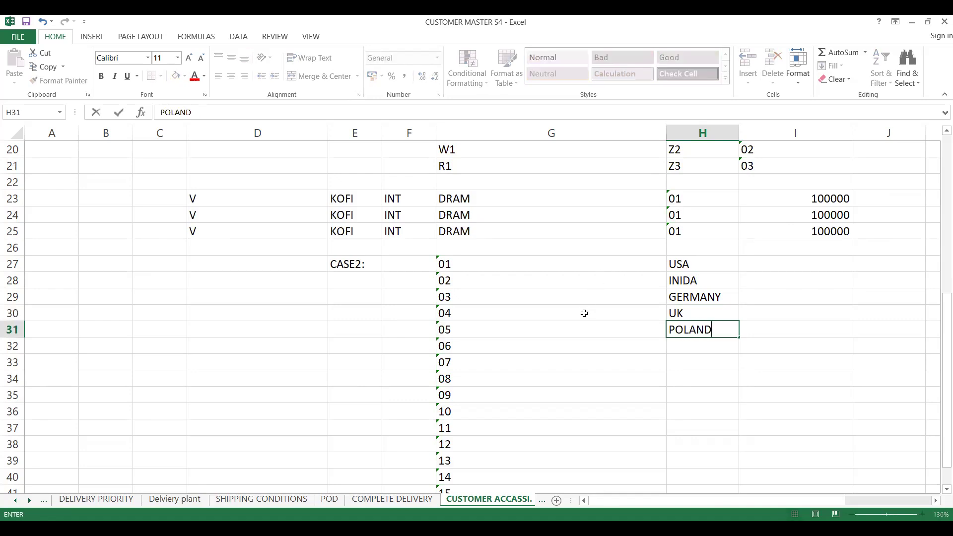
click(569, 327)
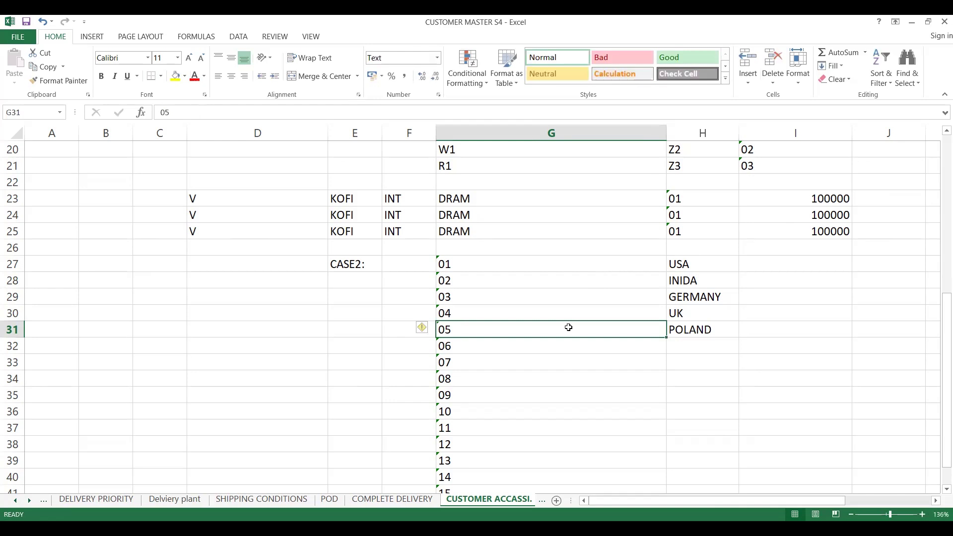
click(702, 330)
click(800, 329)
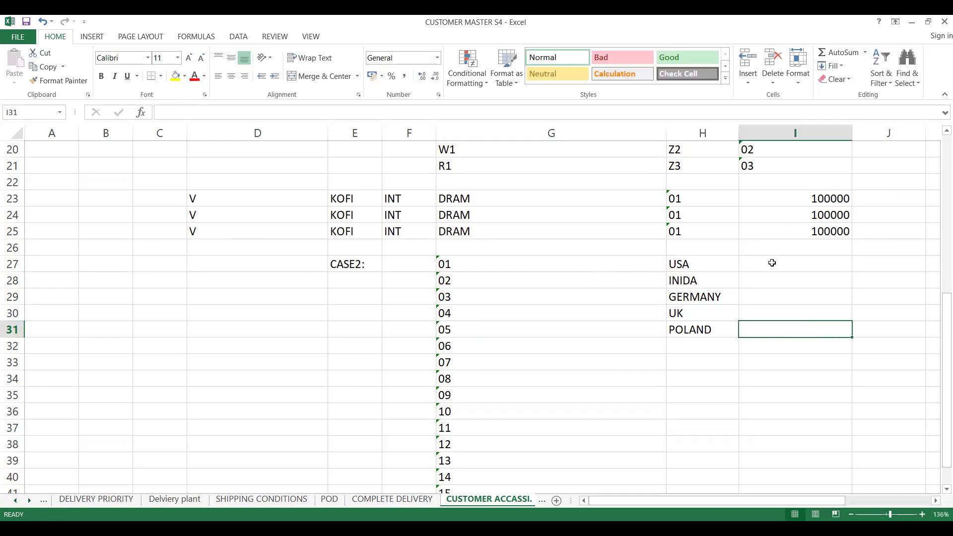
Copy the GL account 100000 from I23 to I27 beside USA.
click(793, 199)
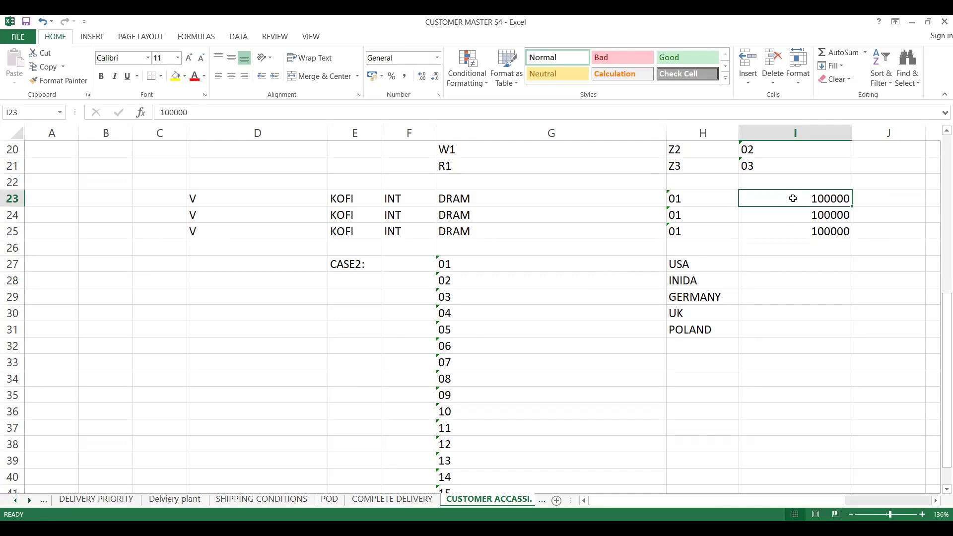
key(ctrl+c)
key(Down)
key(Down)
key(Down)
key(Down)
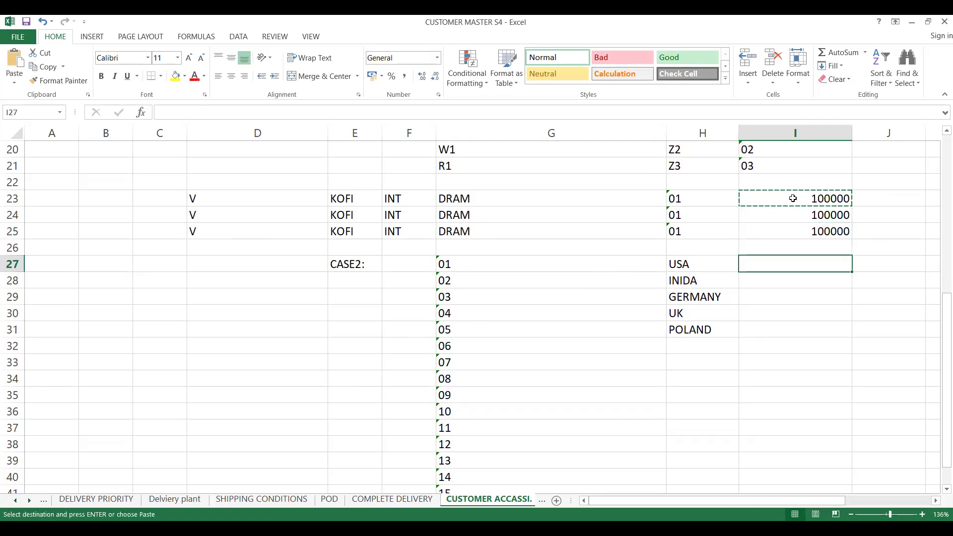
key(ctrl+v)
Copy the GL account into I28 as well and change it to 100001.
key(Down)
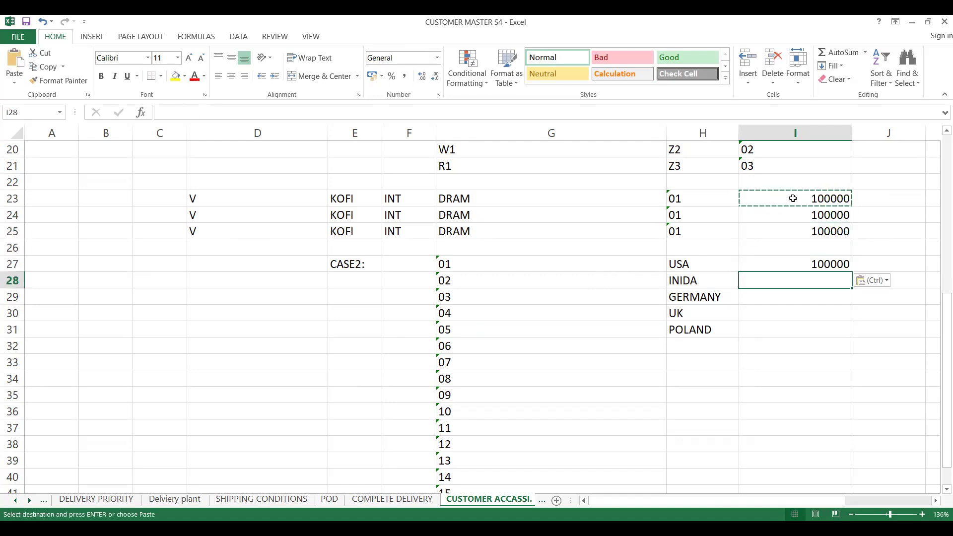
key(ctrl+v)
key(Escape)
double_click(843, 281)
key(Delete)
text(1)
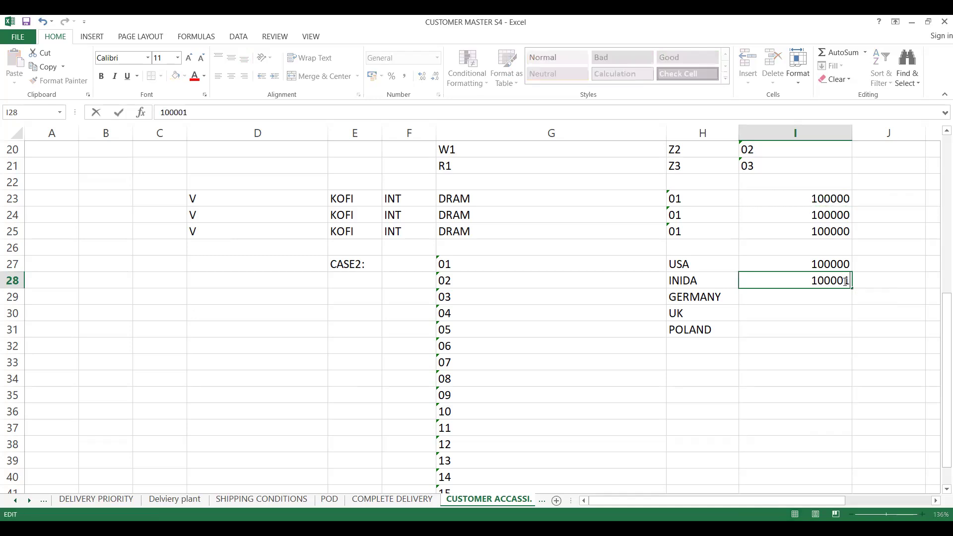
key(Return)
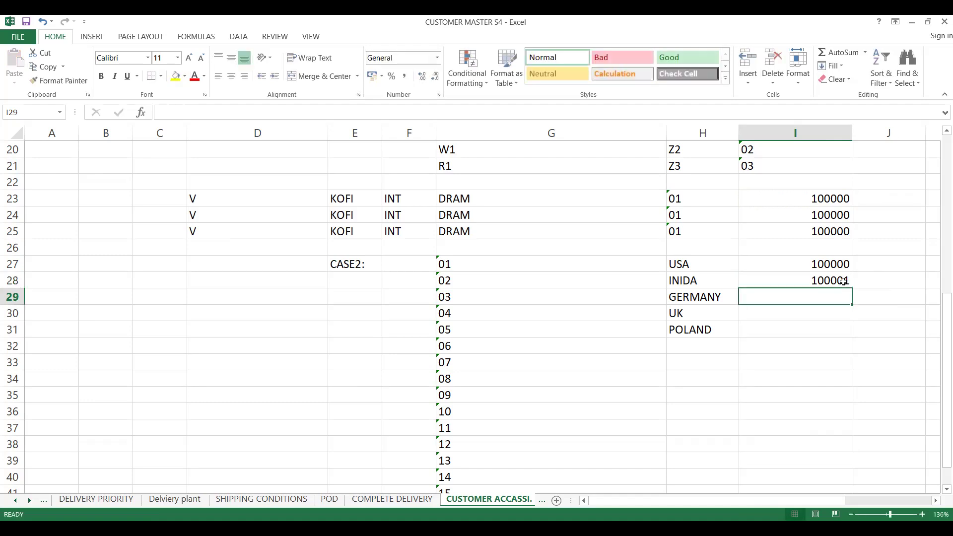
Extend the GL account series from I27:I28 down to 100004 in I31 beside POLAND.
key(Up)
key(Up)
shift+click(844, 281)
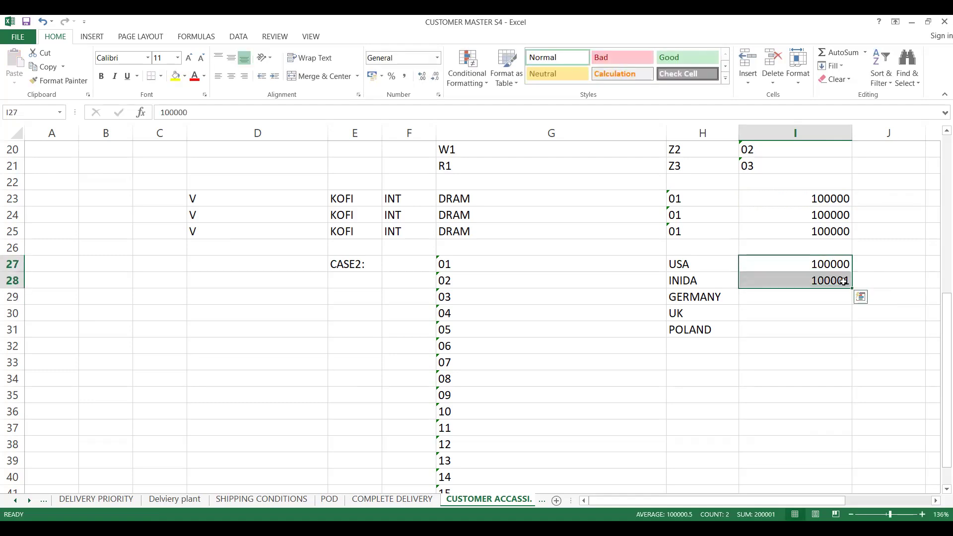
drag(851, 287, 851, 288)
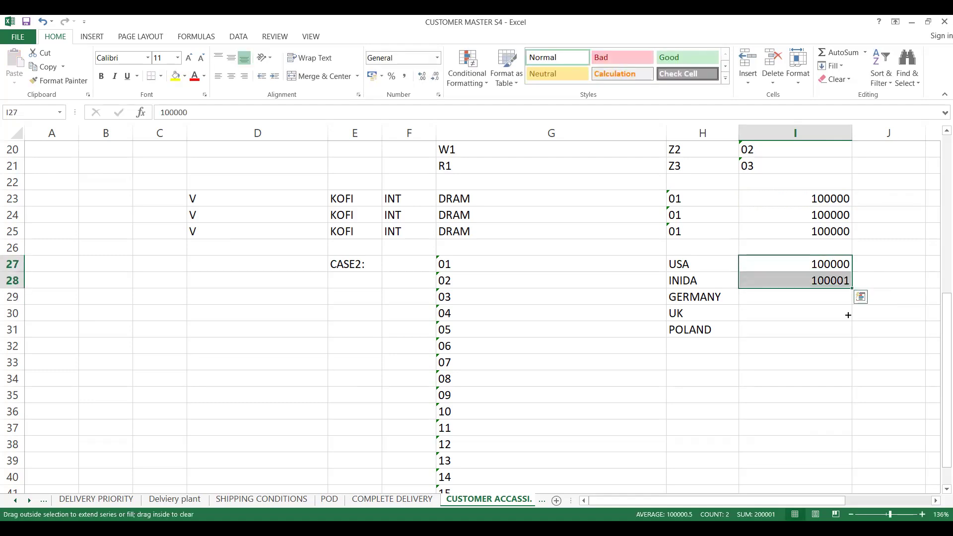
drag(846, 335, 847, 334)
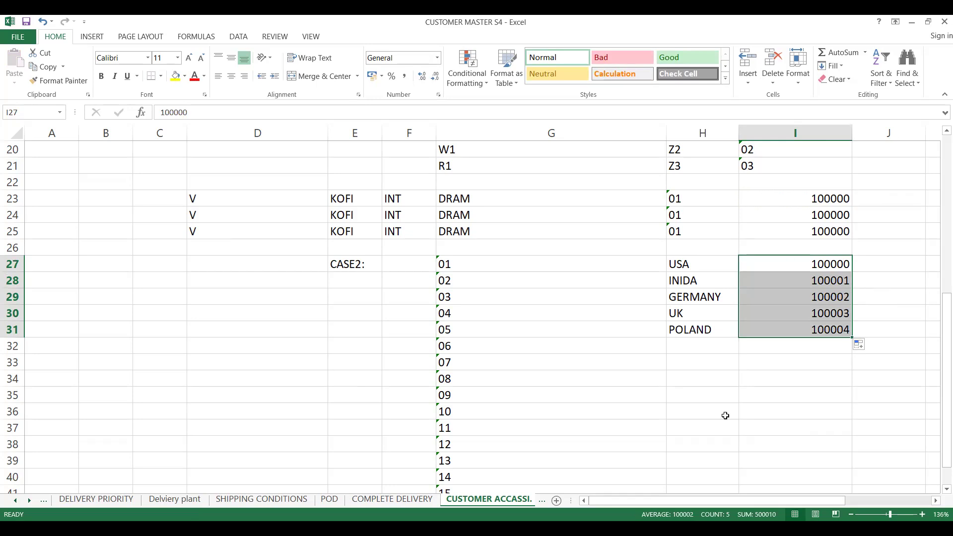
Examine the billing entries D1, W1 and R1 in G19:G21 against the CASE2: group codes.
drag(939, 365, 939, 336)
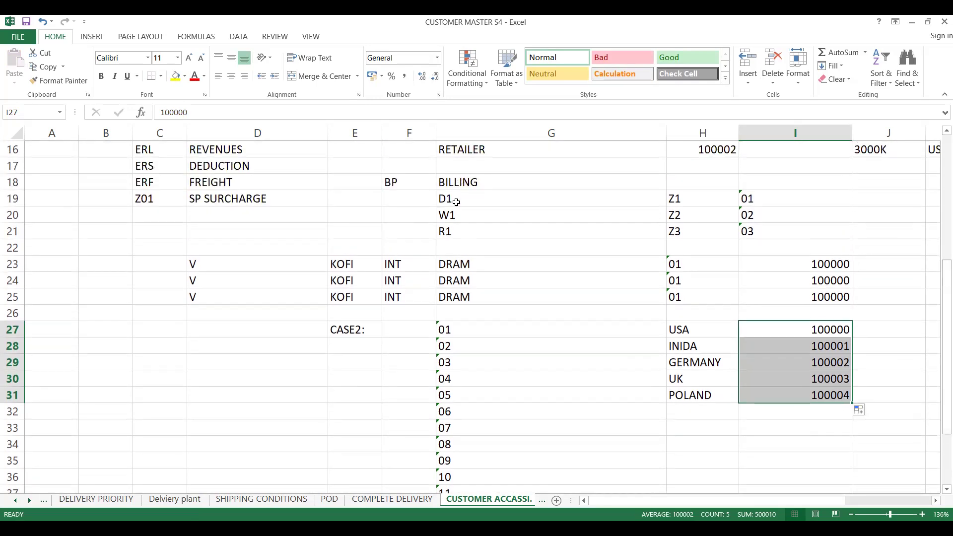
click(456, 202)
click(457, 216)
click(458, 228)
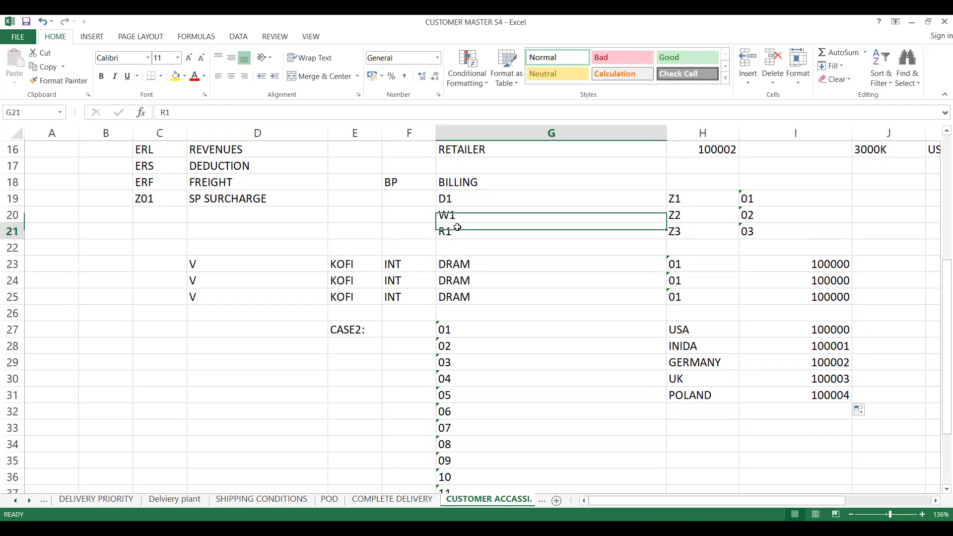
click(457, 211)
click(456, 201)
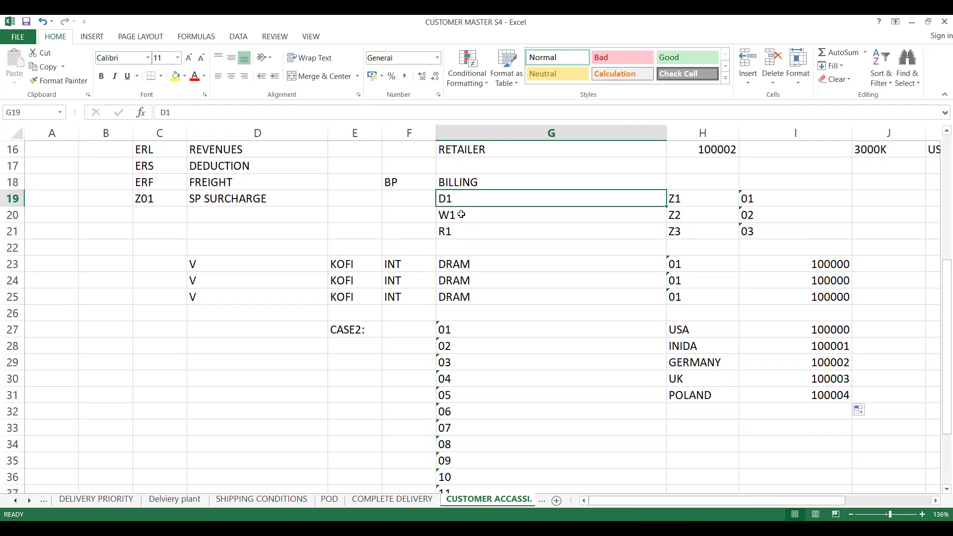
drag(457, 215, 461, 235)
click(461, 244)
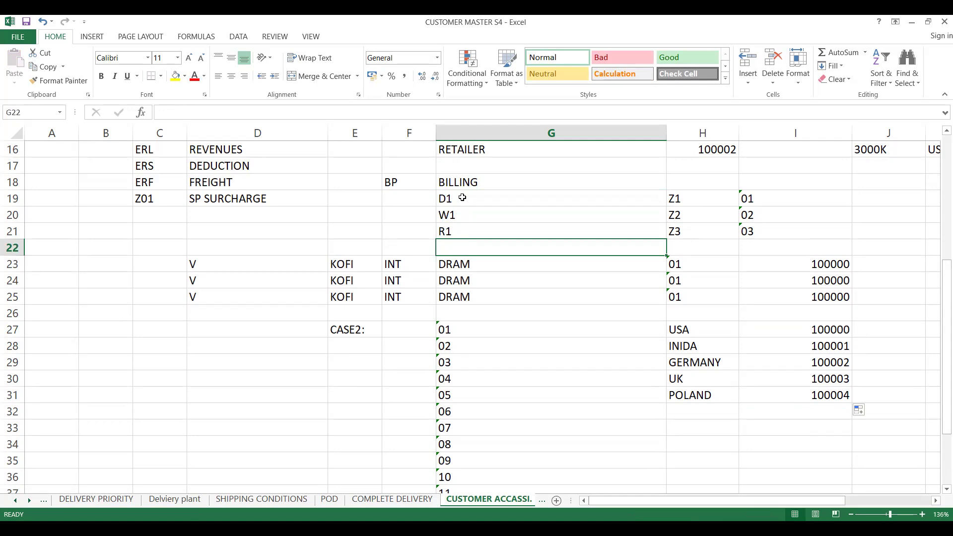
click(471, 380)
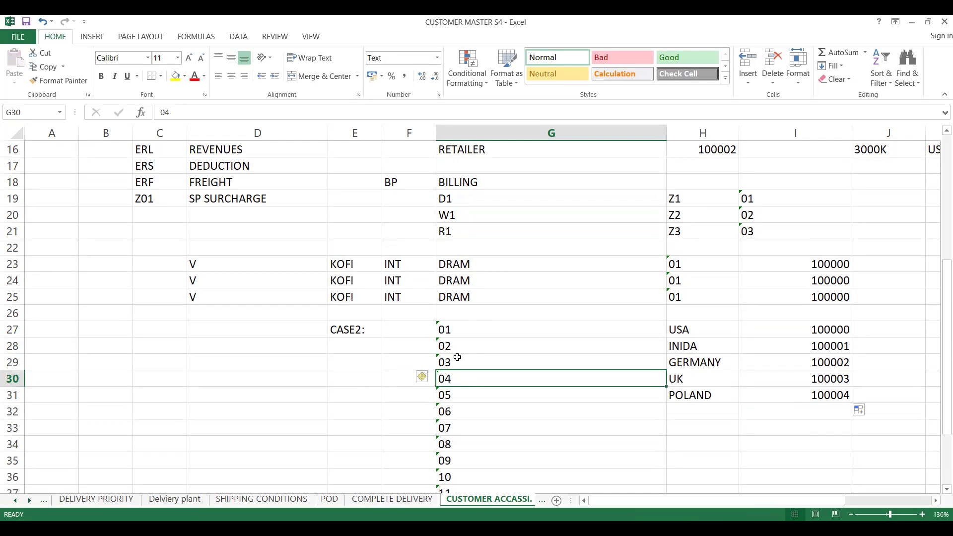
click(364, 376)
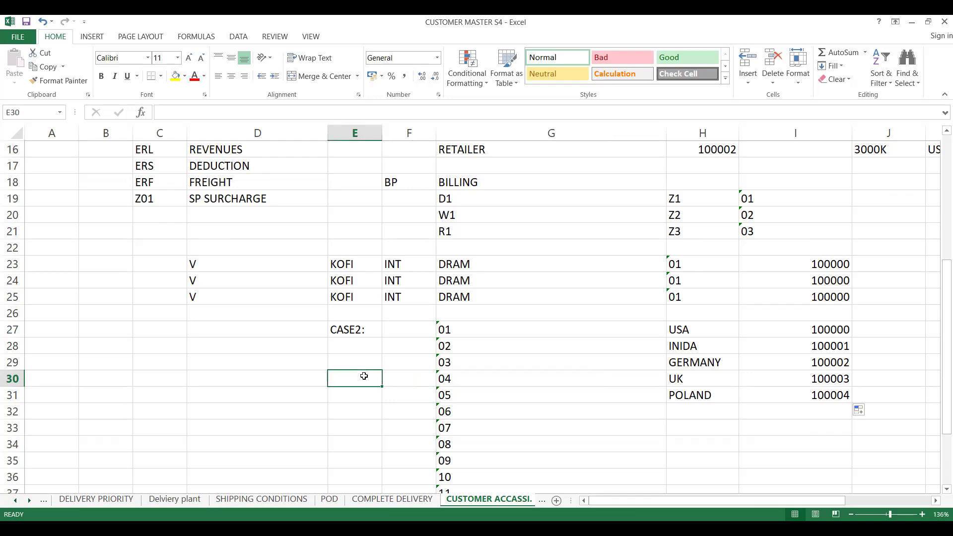
click(341, 354)
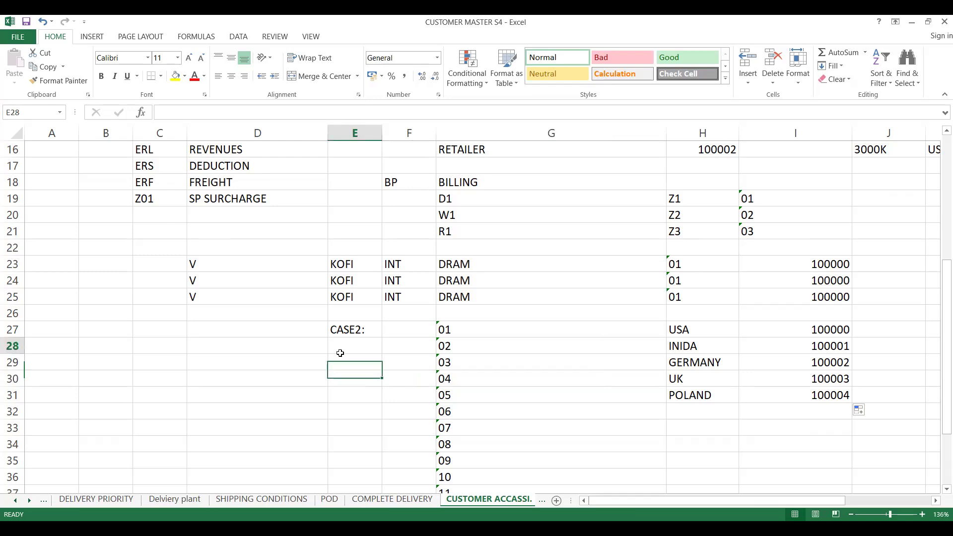
key(Return)
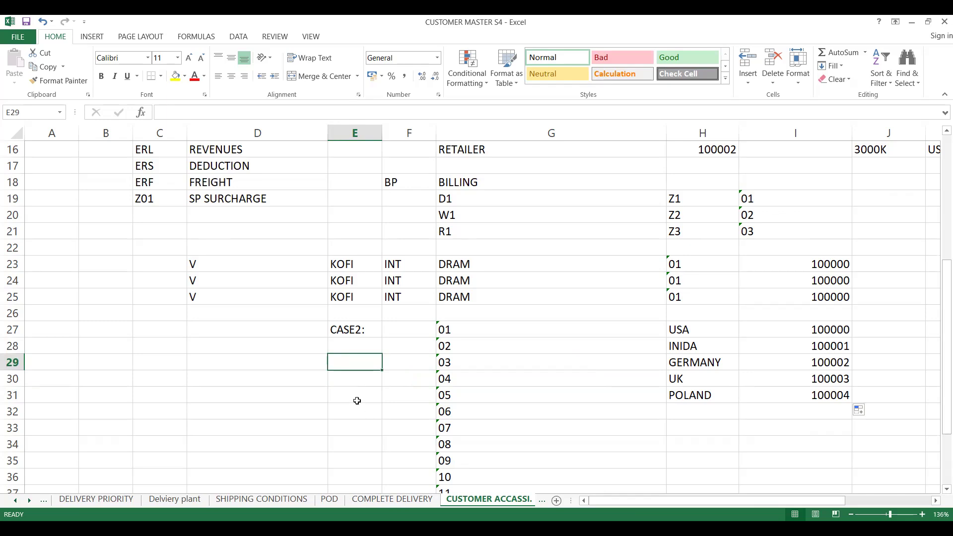
click(331, 373)
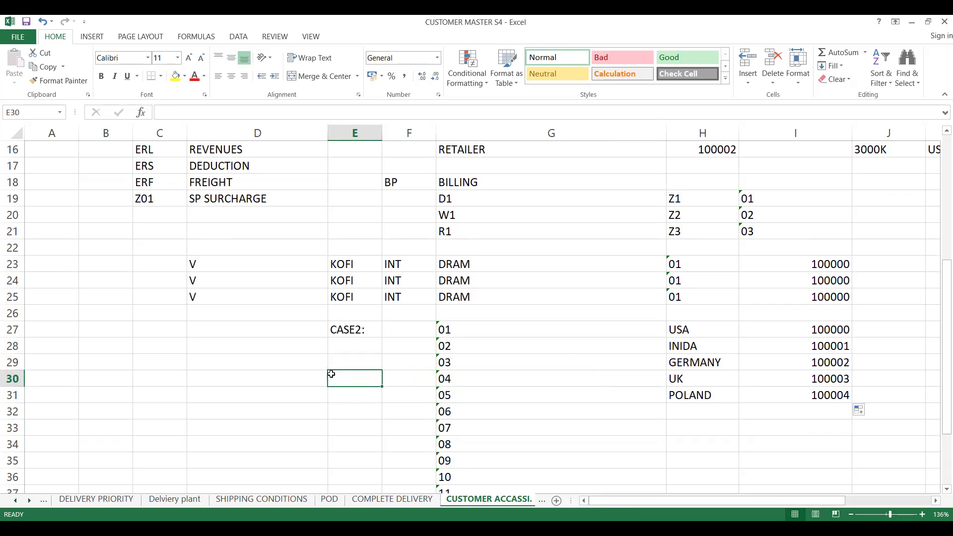
Enter the label CASE3: in cell E43 below the CASE2: list.
click(155, 358)
key(Return)
key(Return)
key(Return)
key(Return)
key(Return)
key(Return)
key(Return)
key(Return)
key(Return)
key(Return)
key(Return)
key(Return)
key(Return)
key(Return)
key(Return)
key(Return)
key(Return)
key(Return)
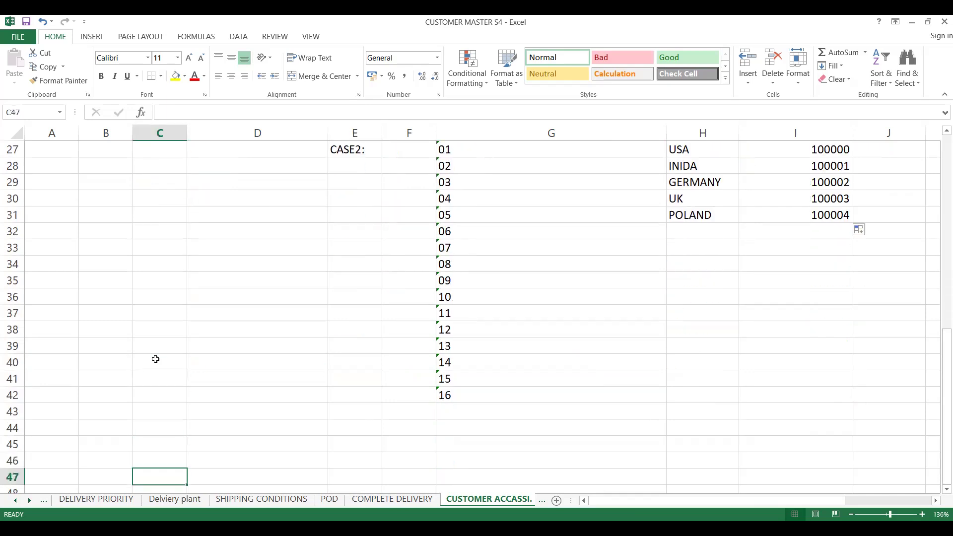
click(342, 409)
text(CASE3:)
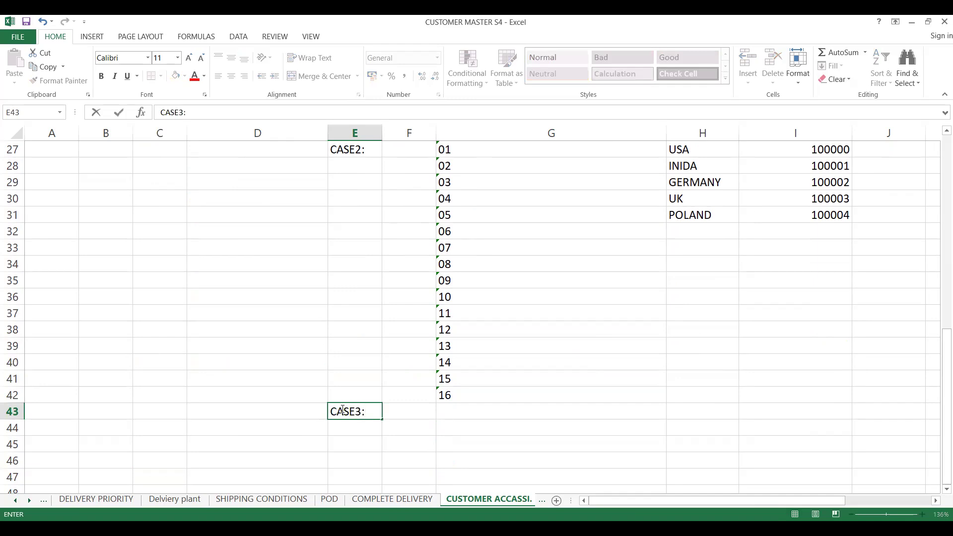
key(Return)
Enter HEAD in cell G44 under the CASE3: label row.
key(Right)
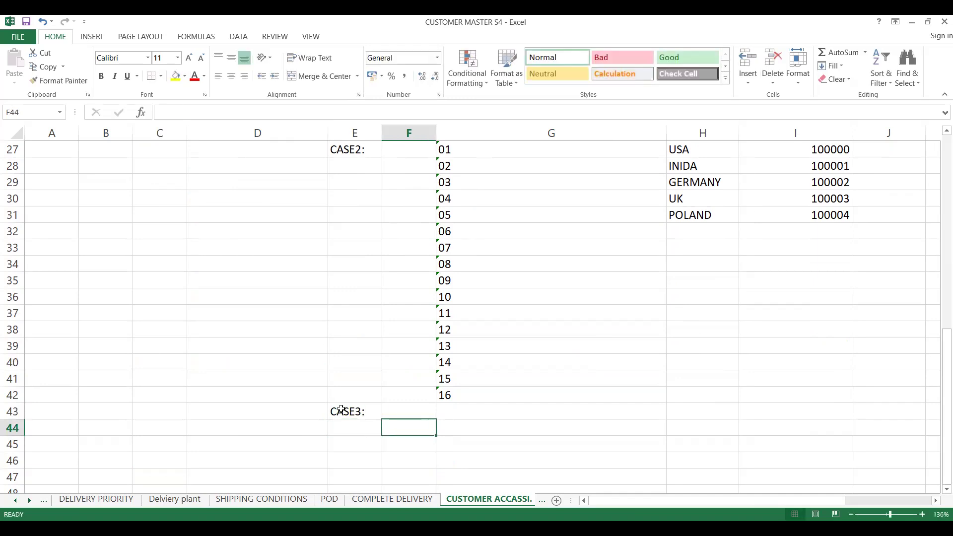
key(Right)
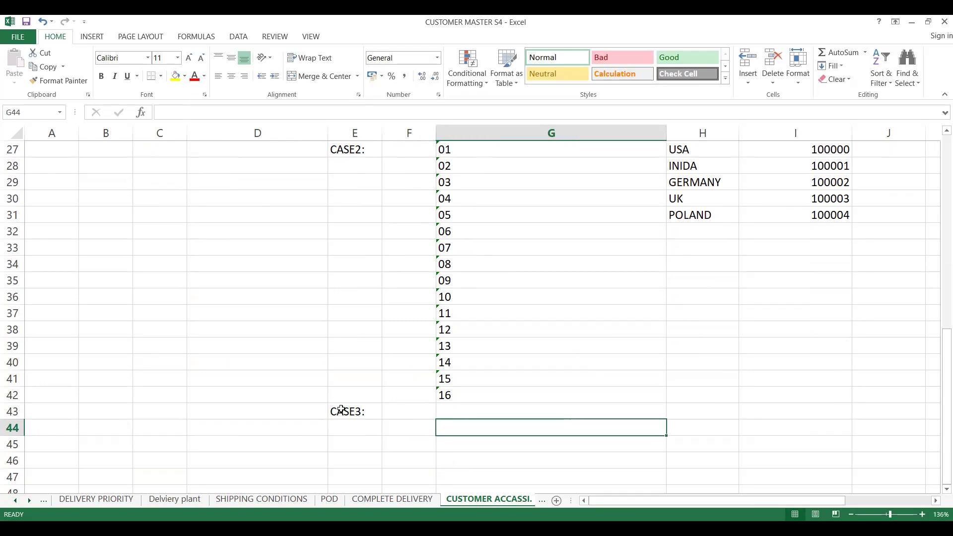
text(HEAD)
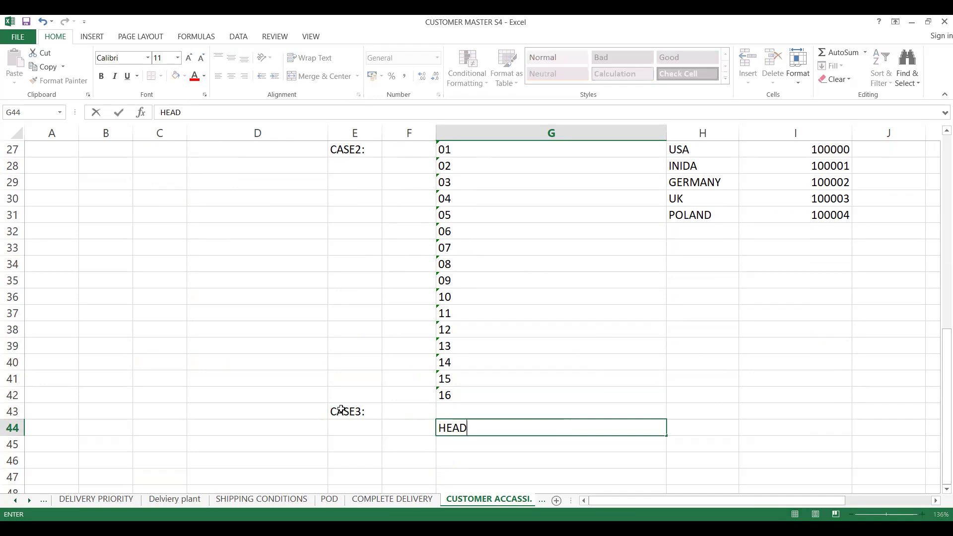
Enter HEAD OFFICE in G44 and BRANCH in G45 under CASE3.
text( OFFICE)
key(Return)
text(BRANCH)
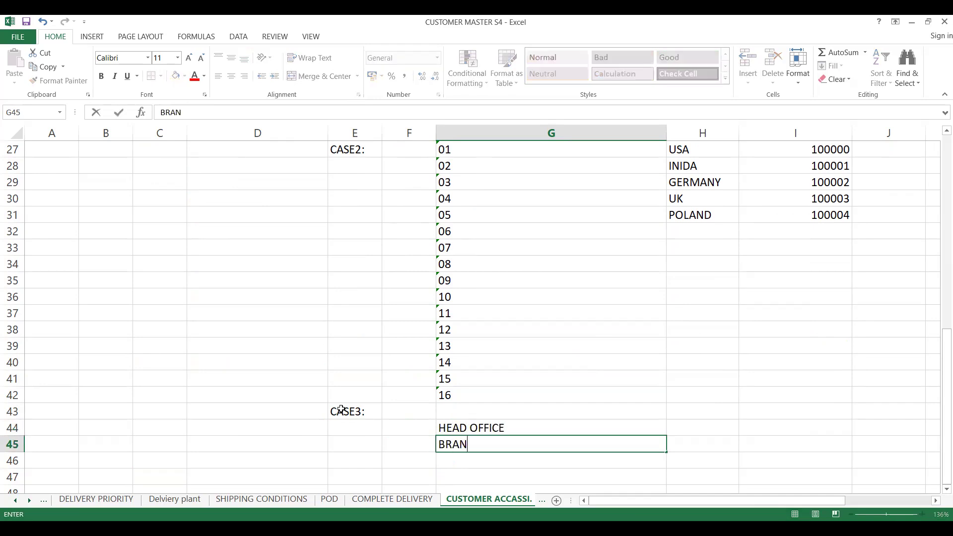
key(ctrl+Return)
click(398, 446)
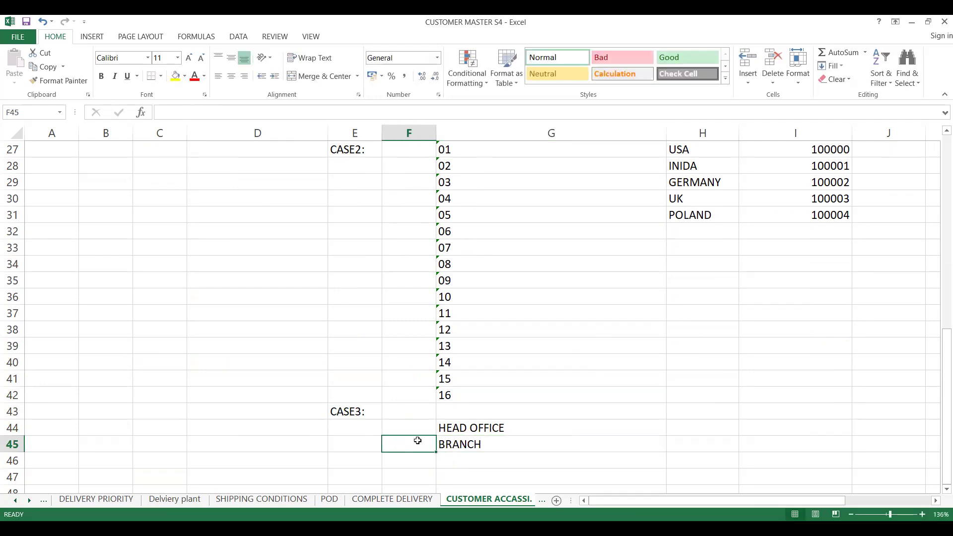
click(444, 426)
click(460, 451)
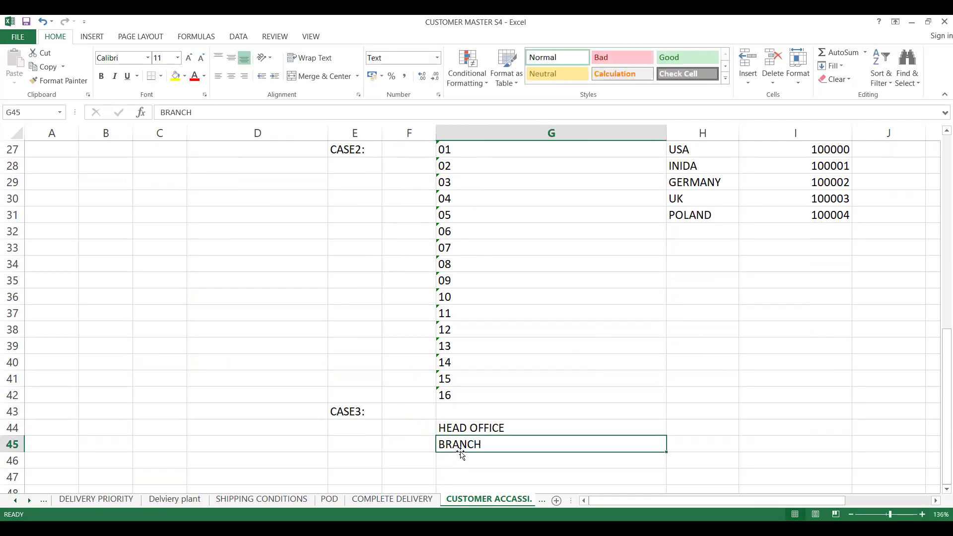
Enter the code Z1 beside HEAD OFFICE and Z2 beside BRANCH in column H.
click(704, 427)
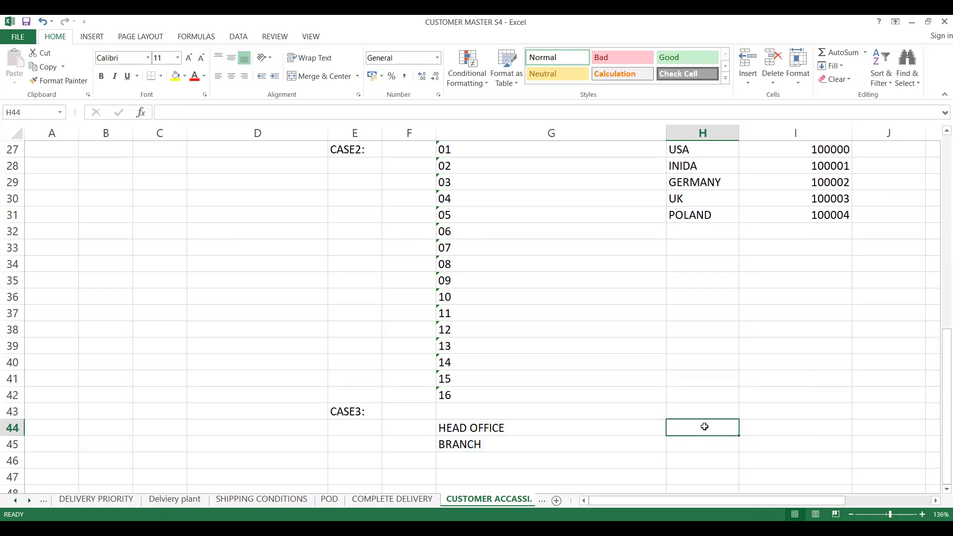
text(Z1)
key(Return)
text(Z1)
key(BackSpace)
text(2)
key(Return)
Review the CASE3 codes and the rows of the earlier cases on the customer account assignment sheet.
click(704, 427)
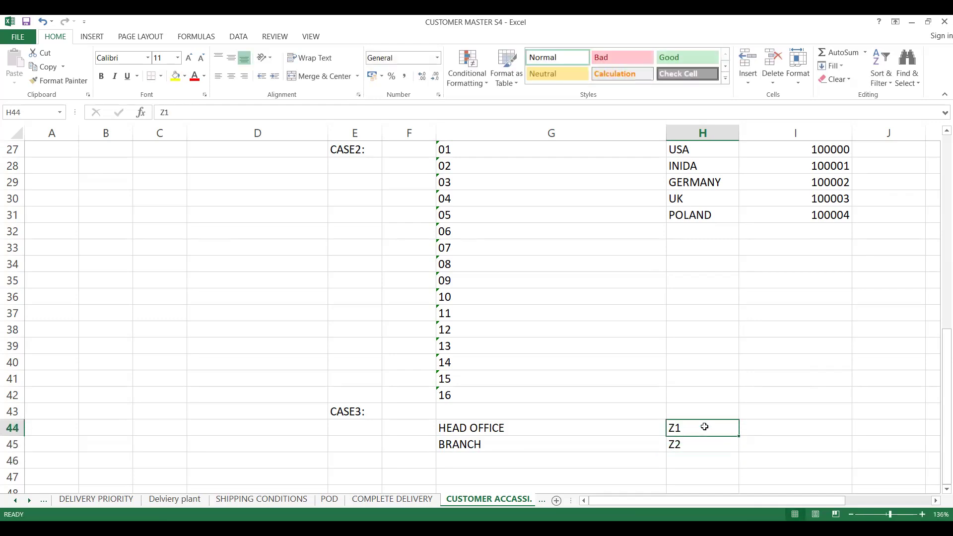
key(Left)
key(Down)
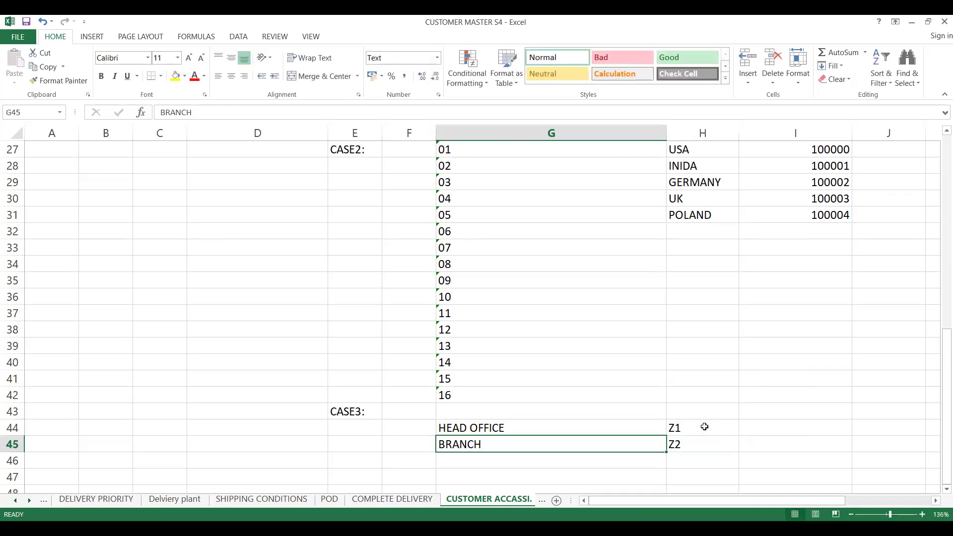
key(Right)
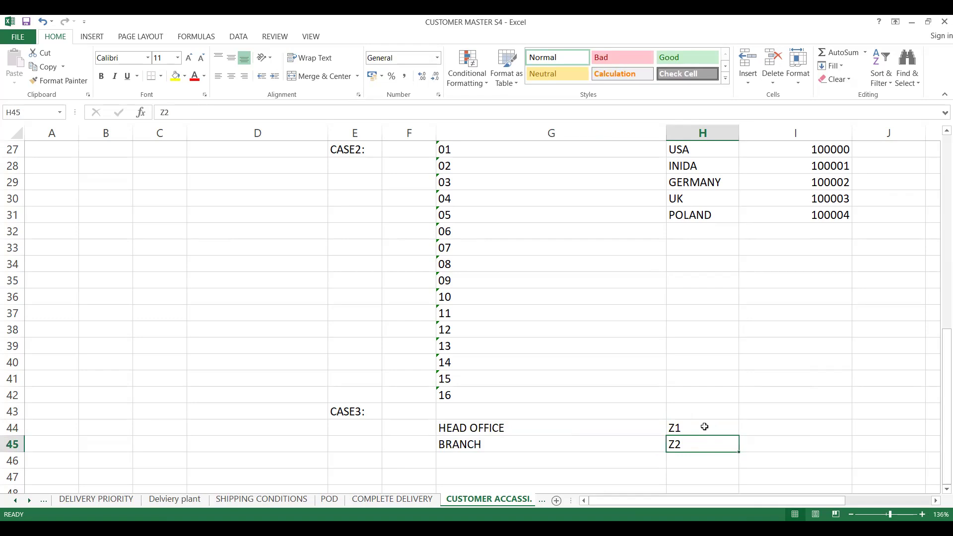
key(Up)
key(Down)
key(Up)
key(Down)
key(Left)
key(Left)
key(Up)
key(Up)
key(Up)
key(Down)
key(Down)
key(Down)
key(Down)
key(Down)
key(Down)
key(Up)
key(Up)
key(Up)
key(Up)
key(Up)
key(Up)
key(Up)
key(Up)
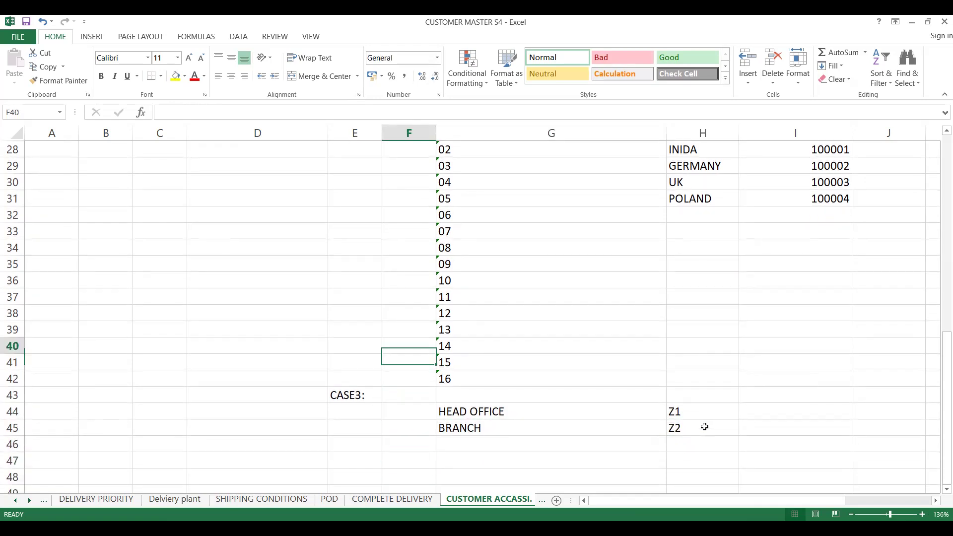
key(Up)
key(Up)
key(Up)
key(Up)
key(Up)
key(Up)
key(Up)
key(Up)
key(Up)
key(Up)
key(Up)
key(Up)
key(Up)
key(Up)
key(Up)
key(Up)
key(Up)
key(Up)
key(Up)
key(Up)
key(Down)
key(Down)
key(Down)
key(Down)
key(Down)
key(Down)
key(Down)
key(Down)
key(Down)
key(Down)
key(Down)
key(Down)
key(Down)
key(Down)
key(Down)
key(Down)
key(Down)
key(Down)
key(Down)
key(Down)
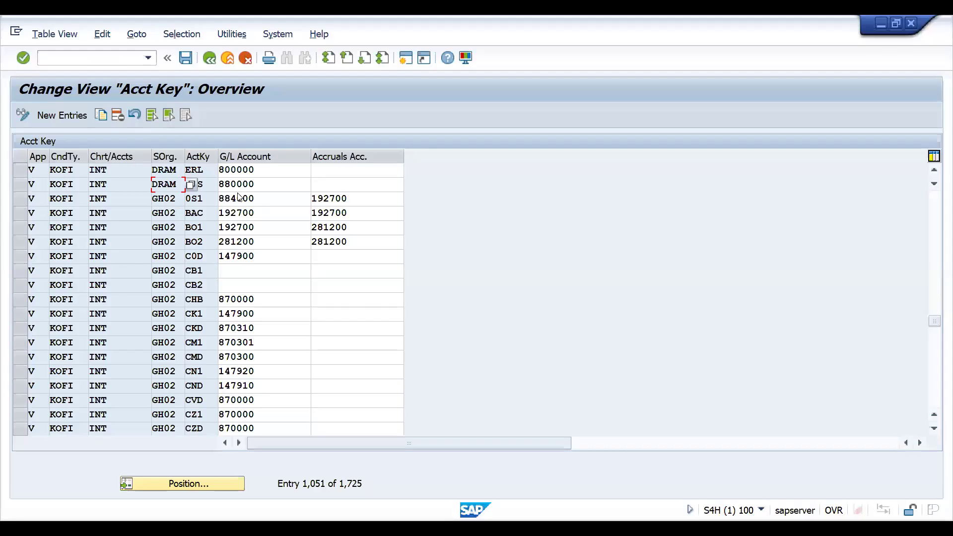
Check the G/L account assigned to account key ERL for sales organization DRAM.
key(Tab)
drag(256, 170, 217, 173)
click(217, 173)
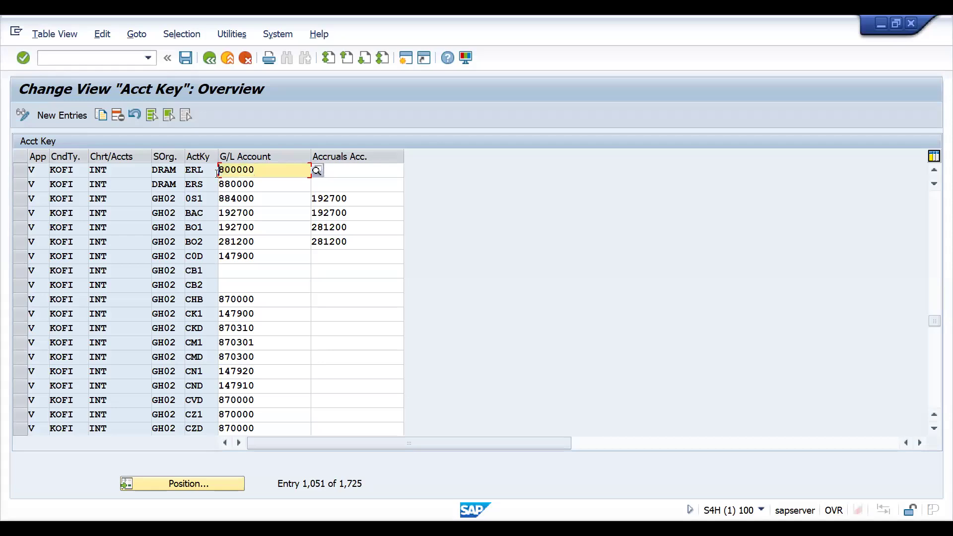
Open central G/L account maintenance with transaction FS00.
click(90, 61)
text(/NFS00)
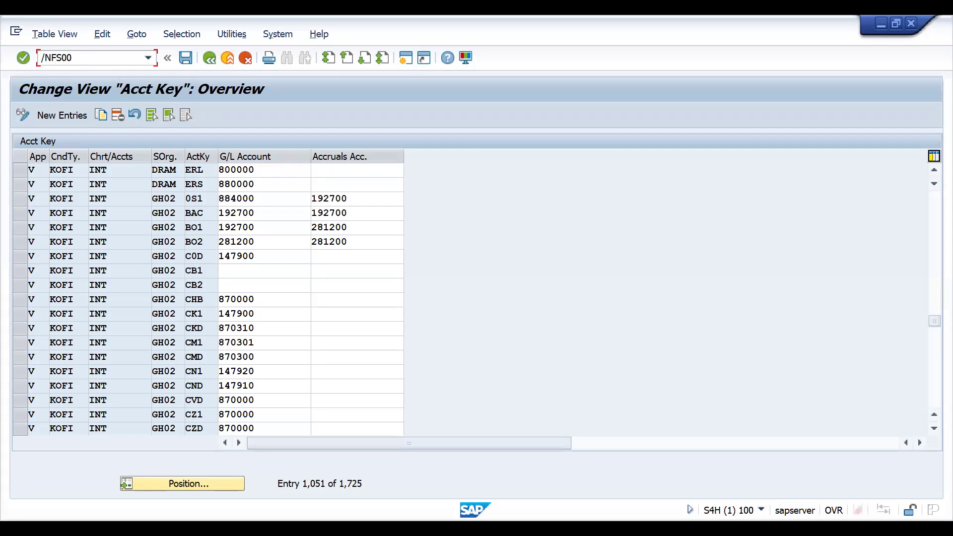
key(Return)
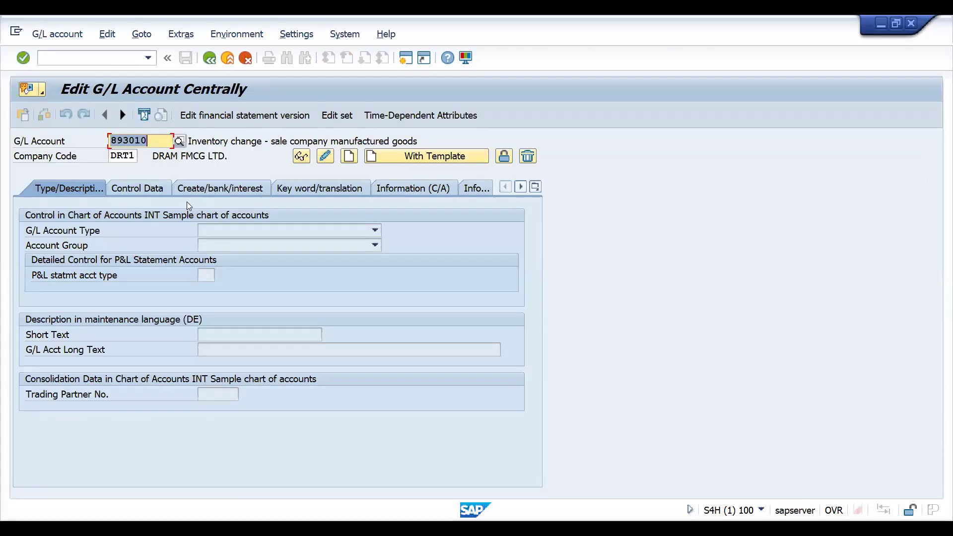
Display G/L account 800000, Sales revenues - domestic, for company code DRT1.
key(BackSpace)
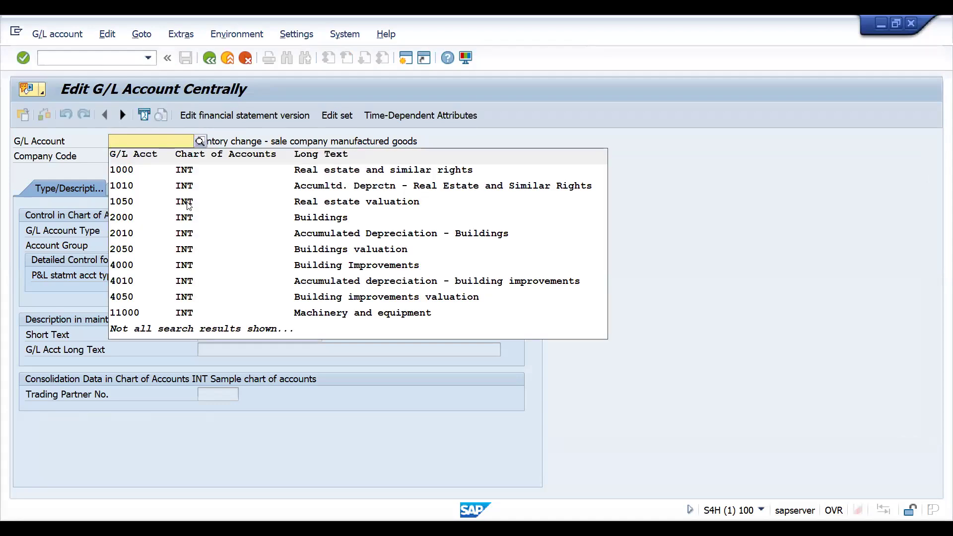
text(800)
key(Return)
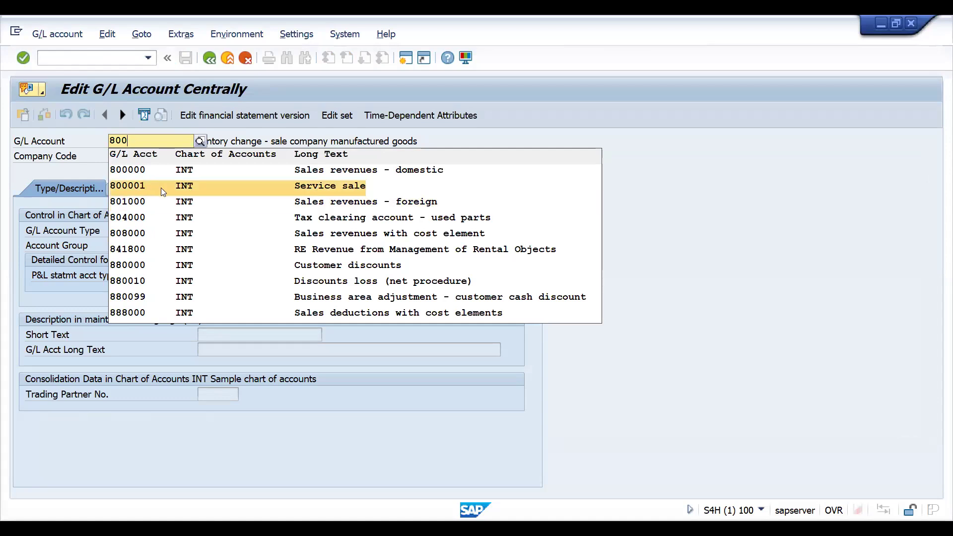
click(146, 171)
key(Return)
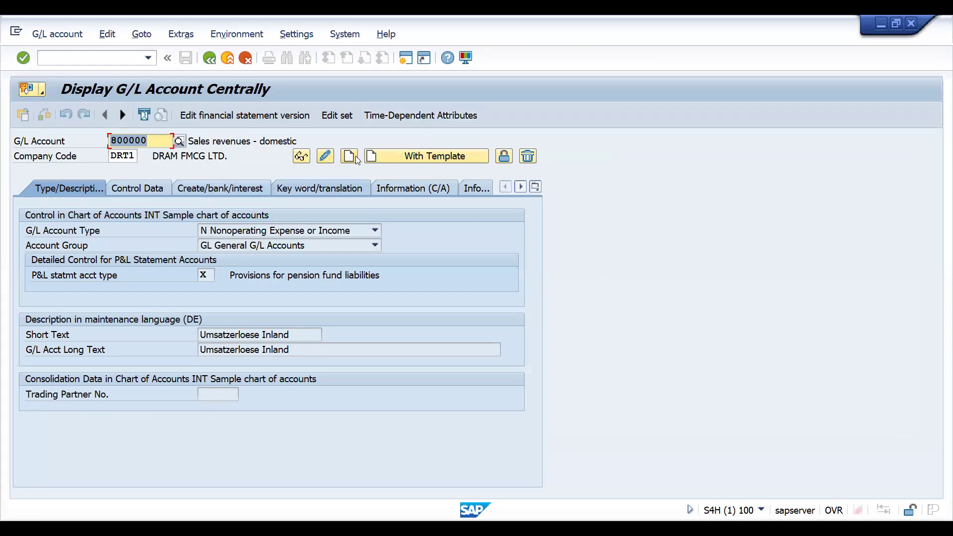
Try to create G/L account 800000 in company code DRT1, both with a template and directly.
click(407, 158)
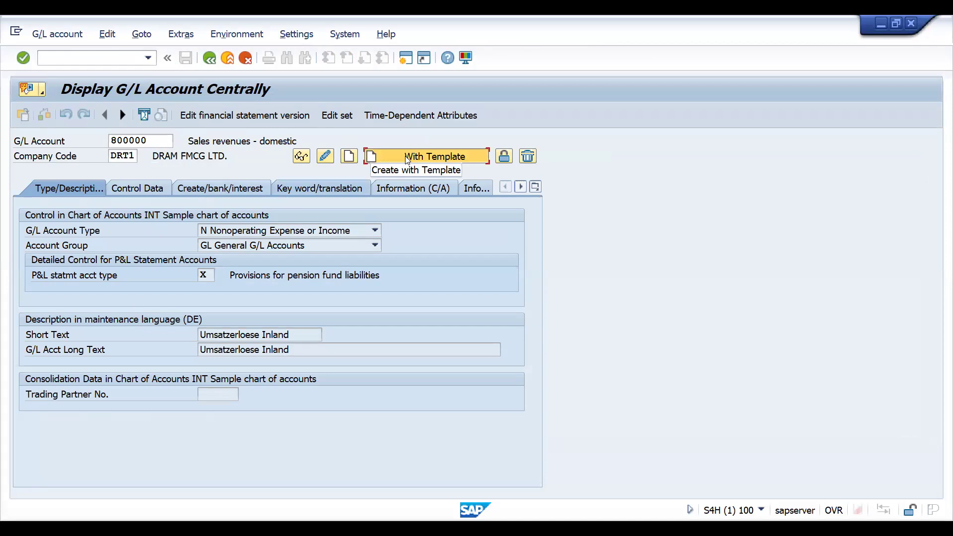
click(406, 432)
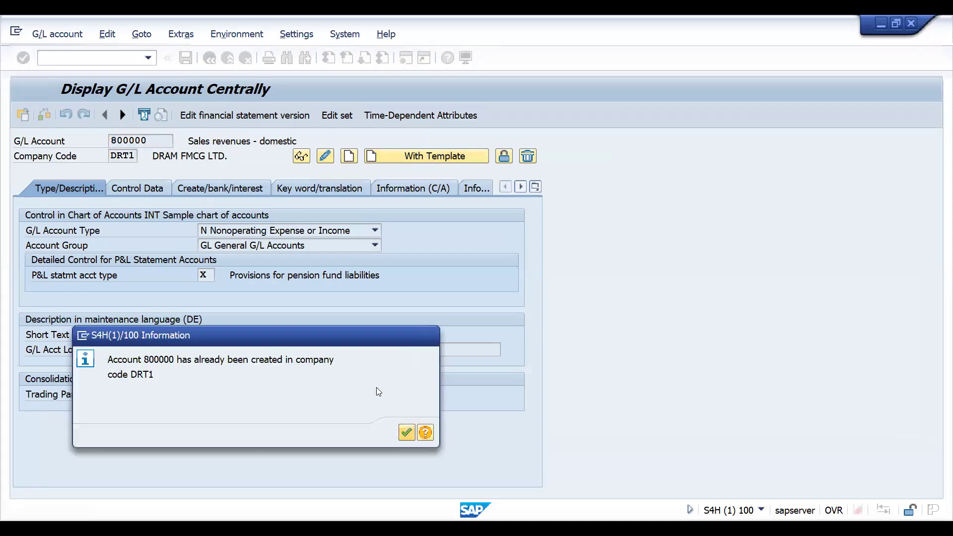
click(350, 157)
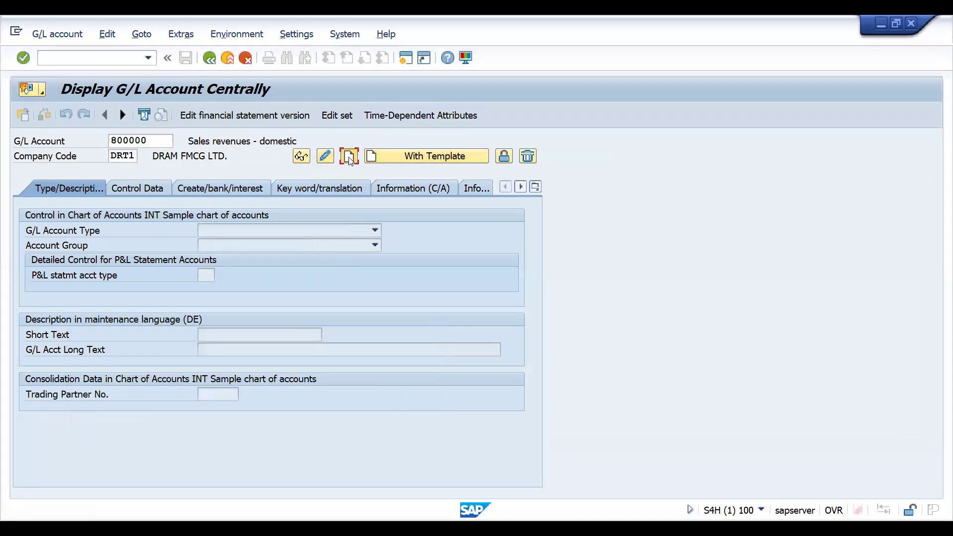
click(406, 434)
Try to create G/L account 1000 in company code DRT1.
click(149, 141)
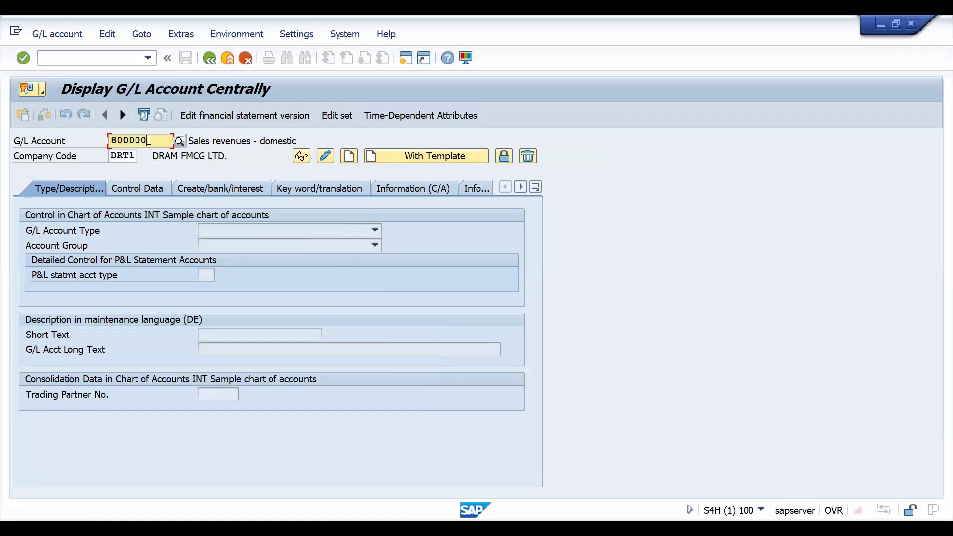
key(BackSpace)
key(BackSpace)
key(BackSpace)
key(BackSpace)
key(BackSpace)
key(BackSpace)
text(10000)
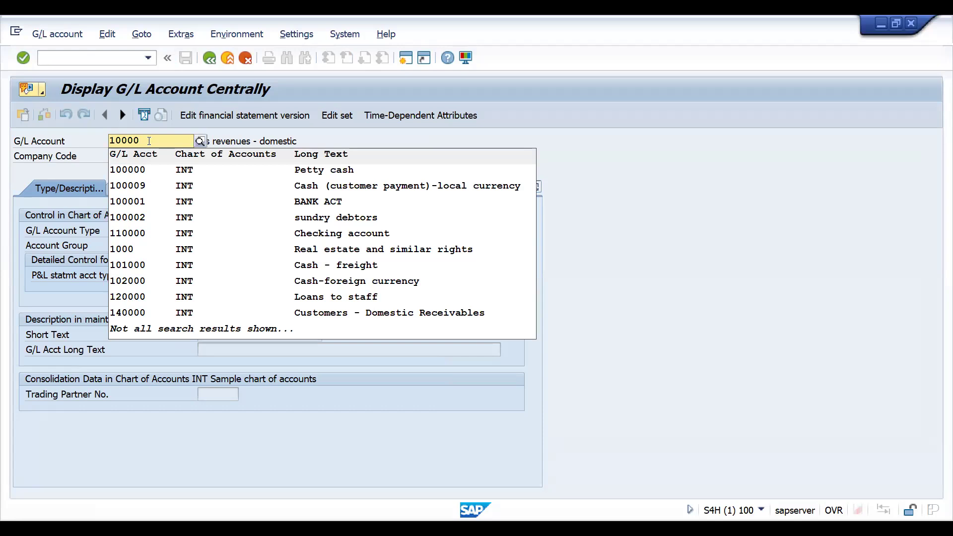
key(BackSpace)
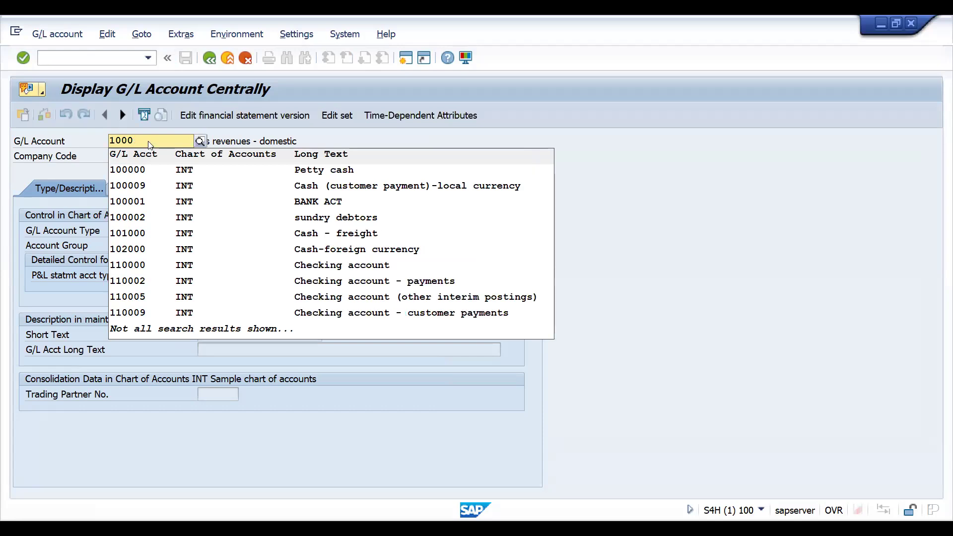
key(Return)
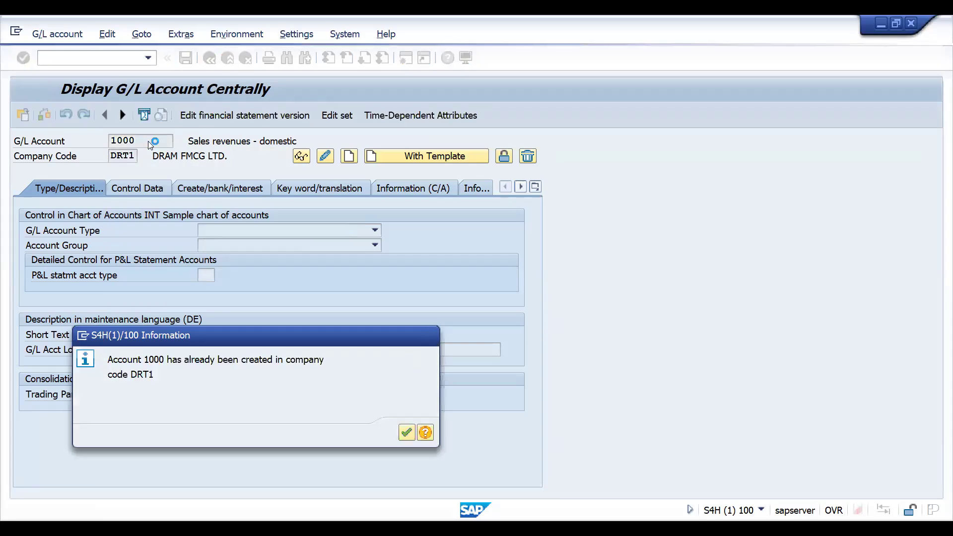
key(Return)
Set the G/L account number to 900011 and start creating it in company code DRT1.
click(145, 143)
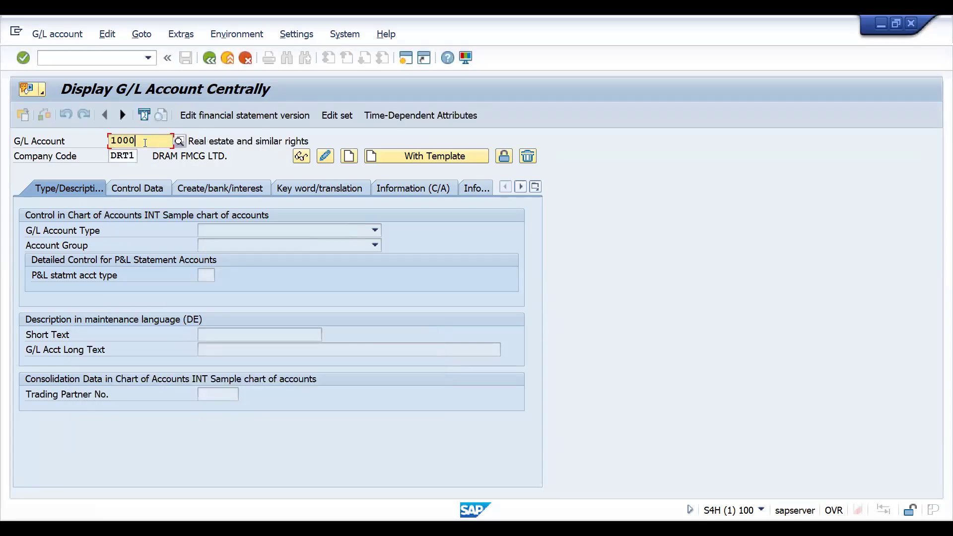
key(BackSpace)
key(BackSpace)
key(BackSpace)
key(BackSpace)
text(9)
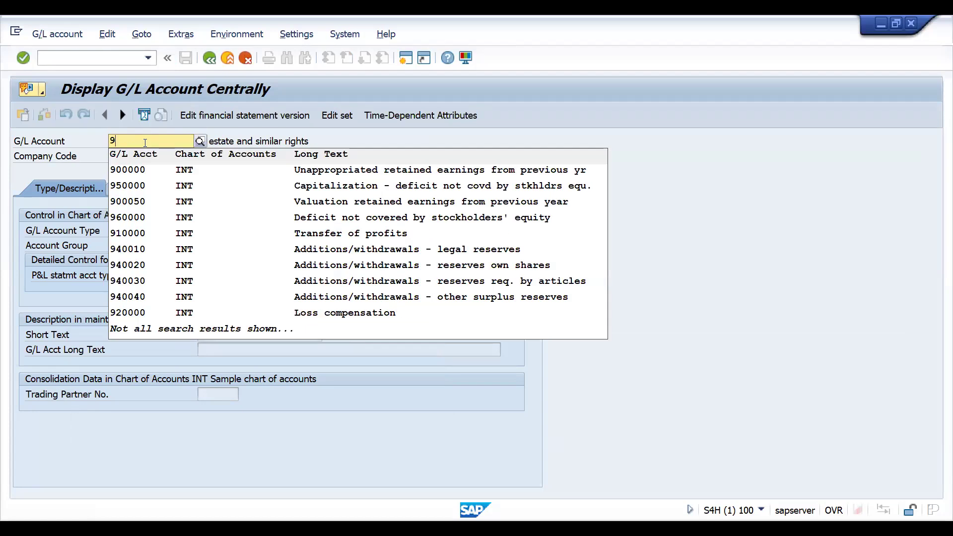
text(000)
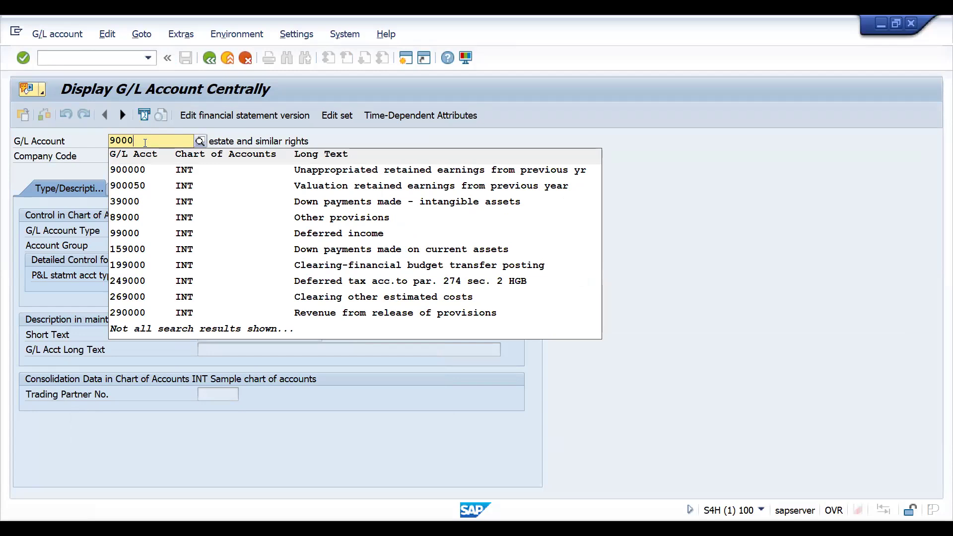
text(11)
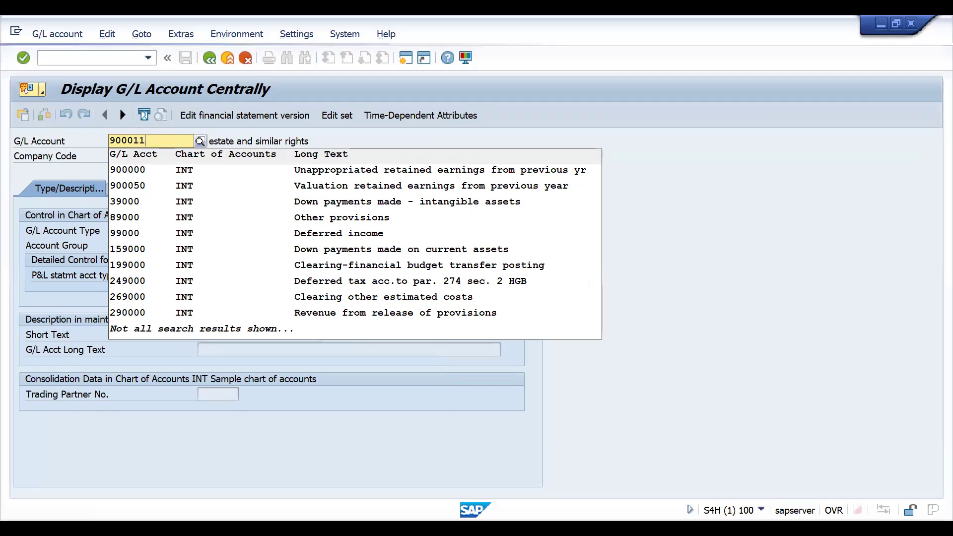
key(F5)
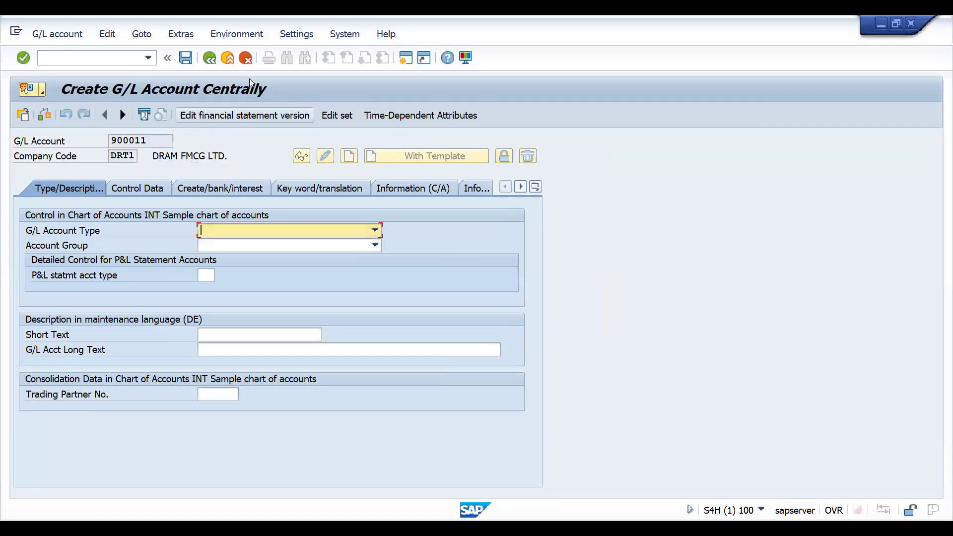
Leave the blank account creation form by restarting transaction FS00.
click(158, 139)
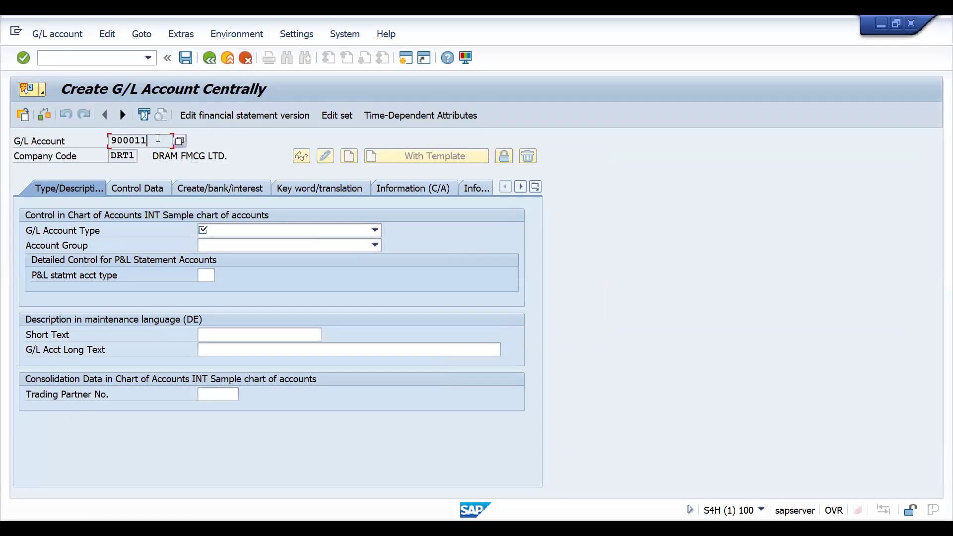
drag(157, 139, 106, 145)
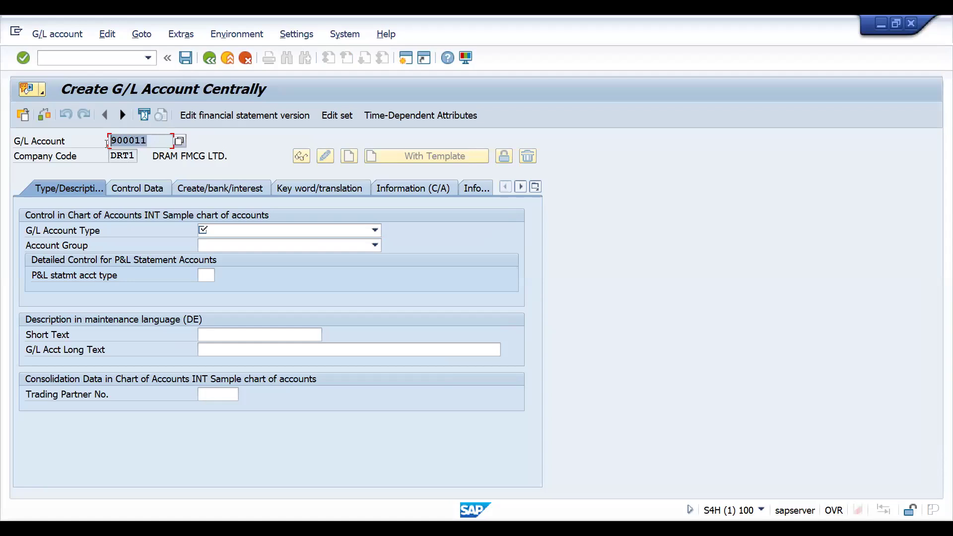
click(106, 147)
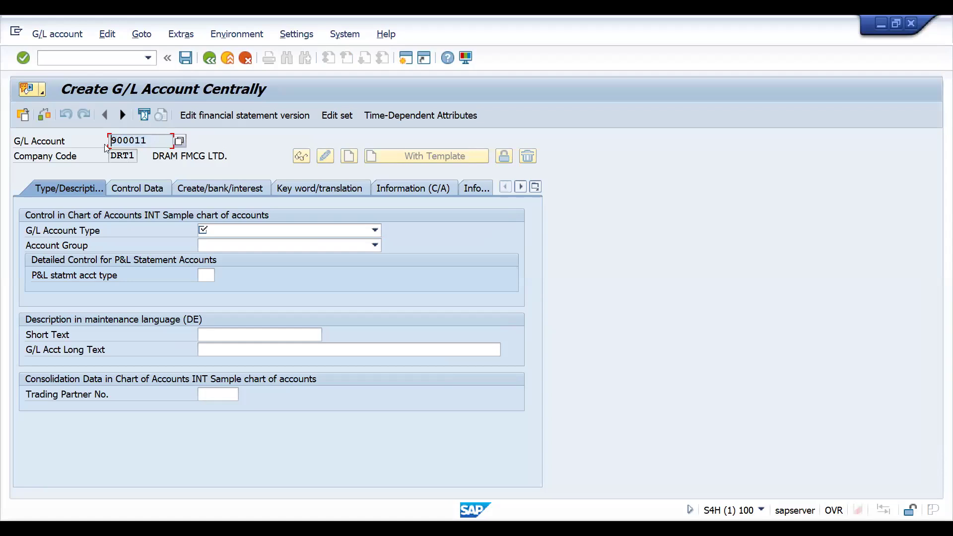
click(209, 59)
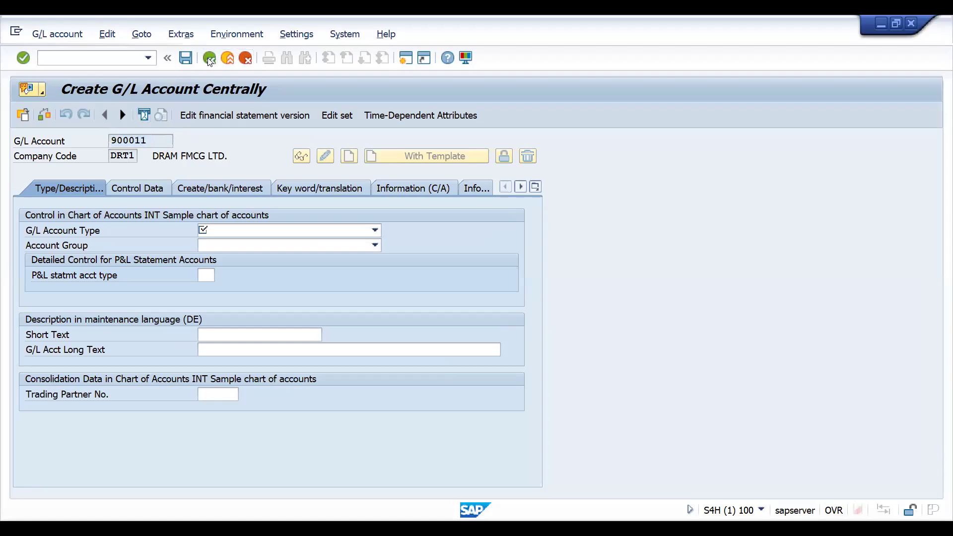
click(98, 58)
text(/NFS00)
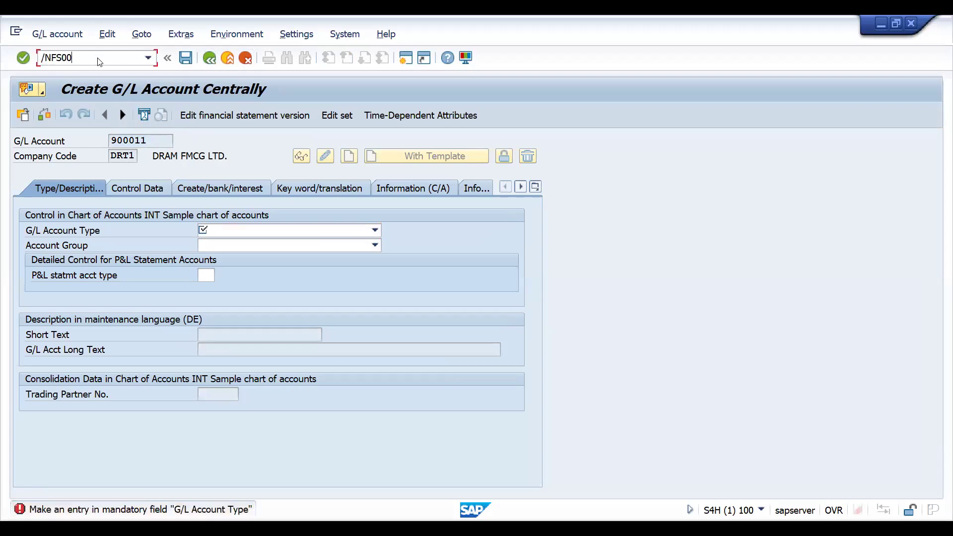
key(Return)
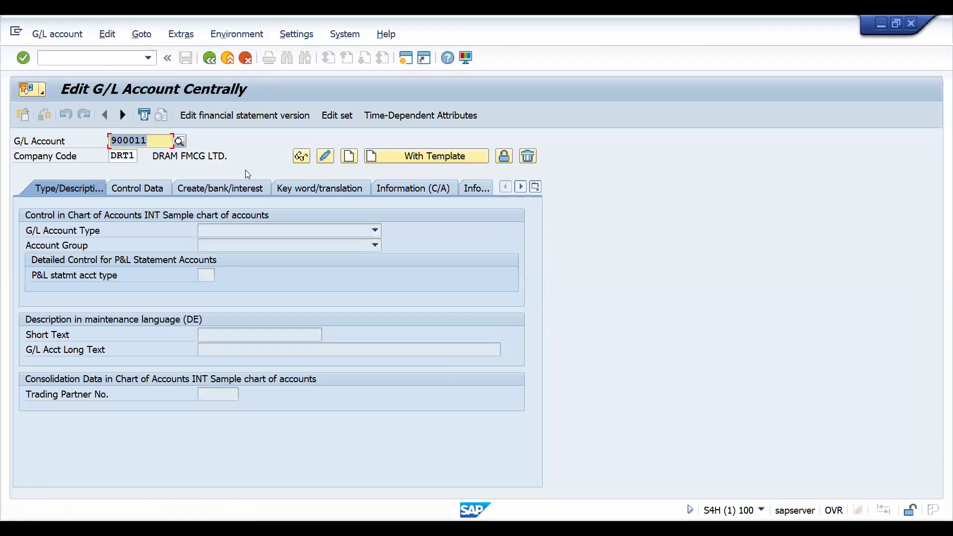
Start creating G/L account 900011 in company code DRT1 with reference account 800000 of company code DRT1 as the template.
click(424, 156)
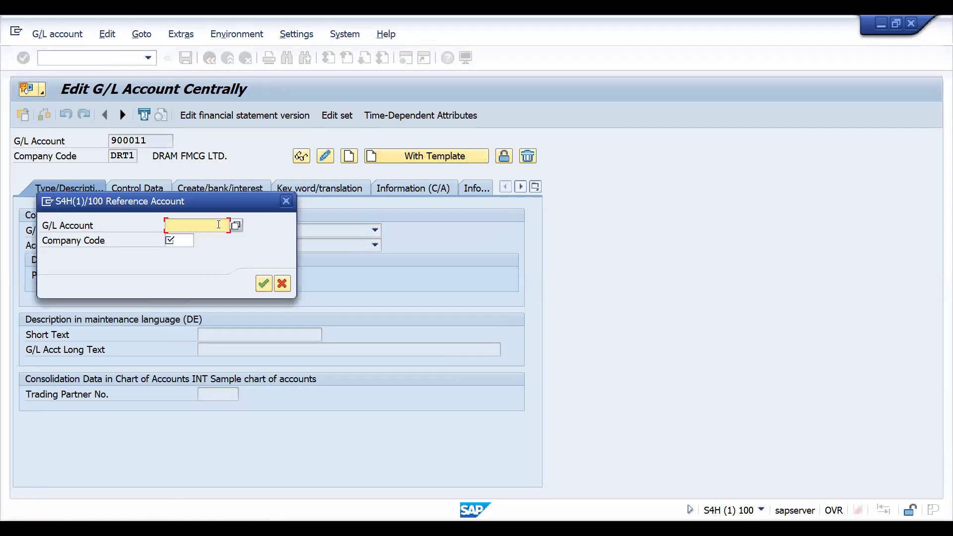
text(900011)
key(BackSpace)
key(BackSpace)
key(BackSpace)
key(BackSpace)
key(BackSpace)
key(BackSpace)
text(800000)
click(185, 244)
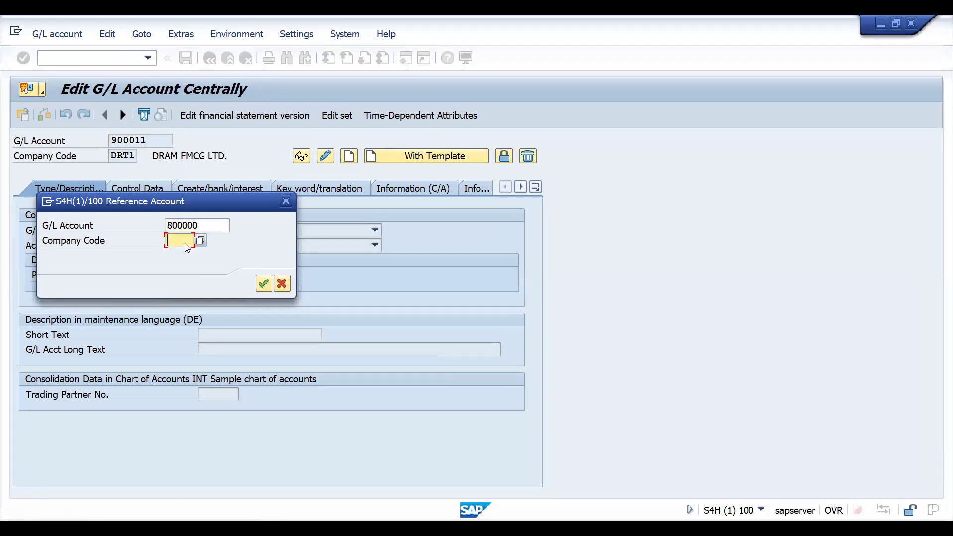
text(DRT1)
key(Return)
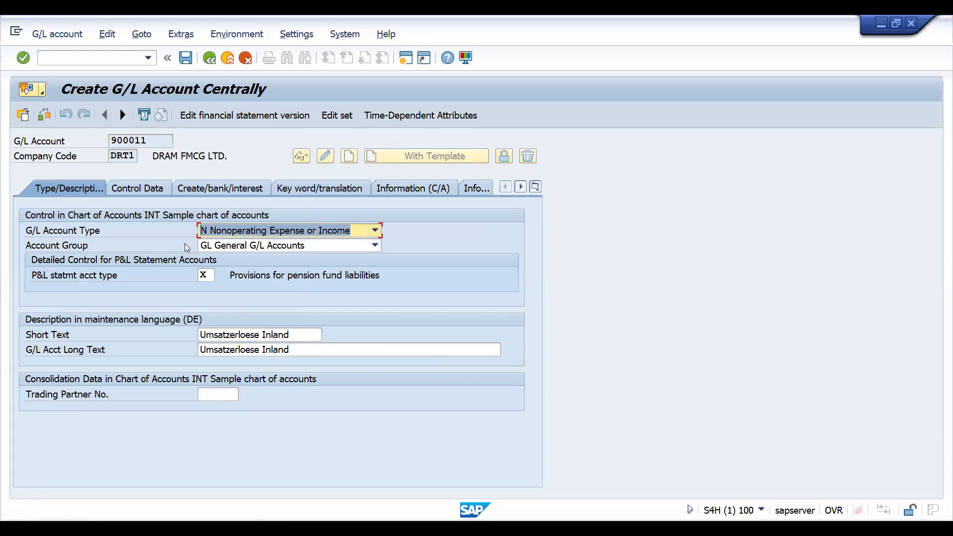
Replace the short text of G/L account 900011 with "DISTR. REV.".
click(301, 333)
key(BackSpace)
key(BackSpace)
key(BackSpace)
key(BackSpace)
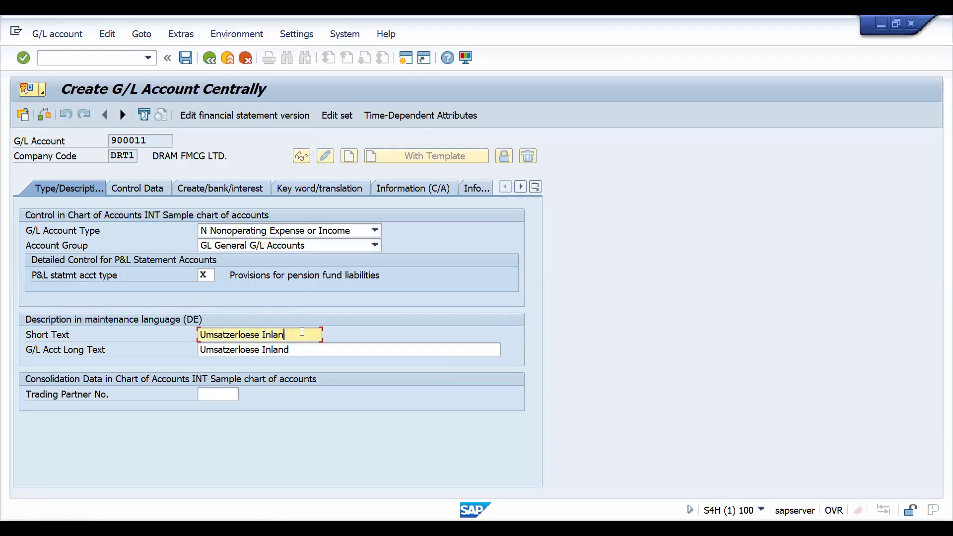
key(BackSpace)
key(BackSpace)
key(BackSpace)
key(BackSpace)
key(BackSpace)
key(BackSpace)
key(BackSpace)
key(BackSpace)
key(BackSpace)
key(BackSpace)
key(BackSpace)
key(BackSpace)
key(BackSpace)
key(BackSpace)
key(BackSpace)
key(BackSpace)
text(RE)
key(BackSpace)
key(BackSpace)
text(DISTRI)
key(BackSpace)
text(. REV.)
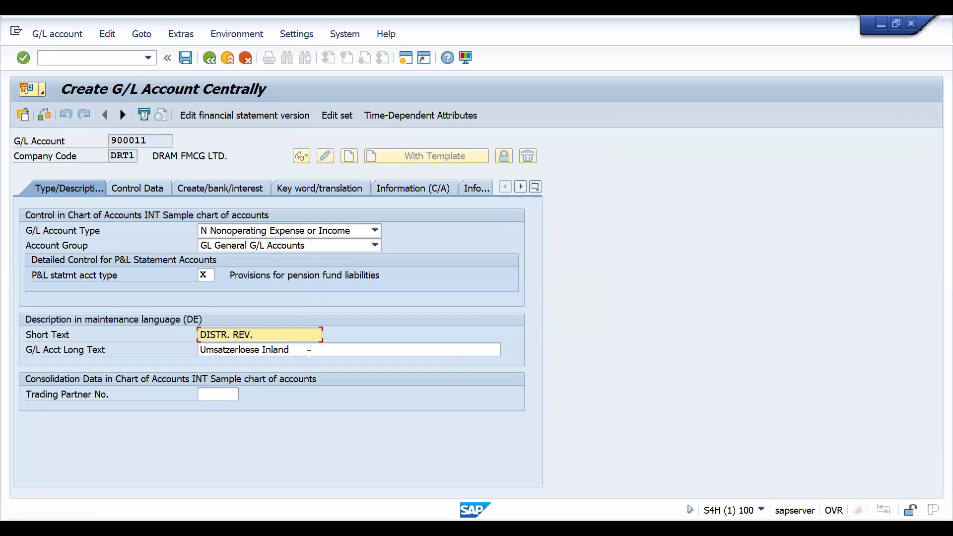
Set the long text of G/L account 900011 to "DISTR. REV." and save the account.
click(303, 351)
key(ctrl+a)
text(DISTR. REV.)
key(Return)
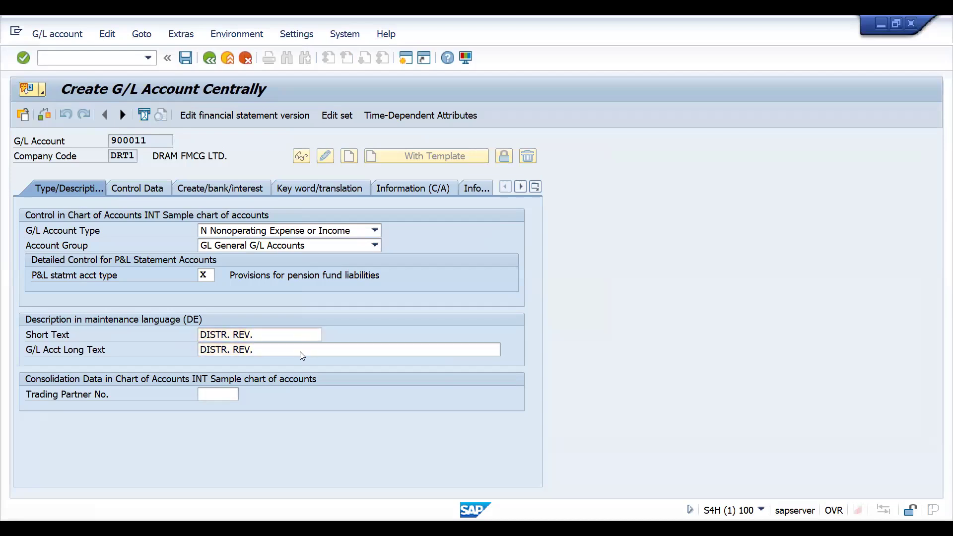
key(ctrl+s)
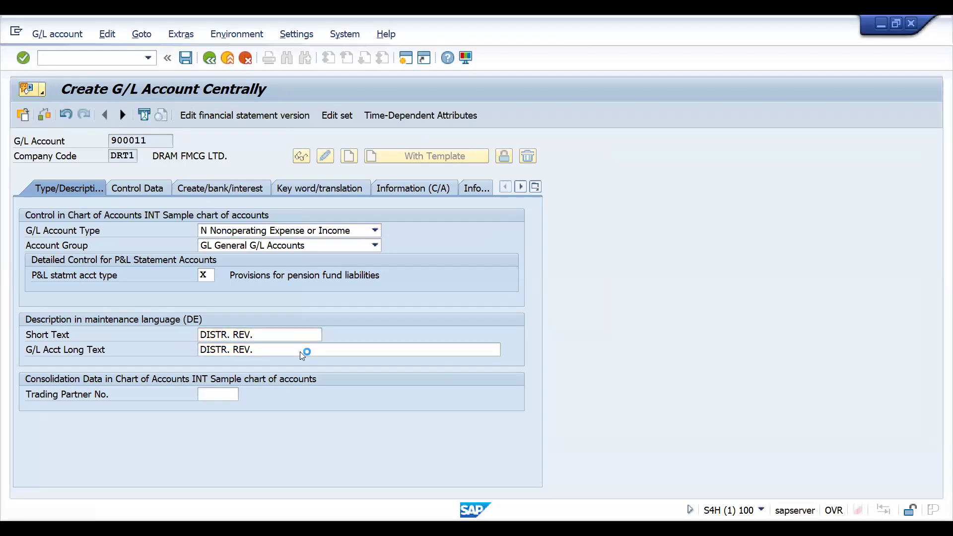
key(Return)
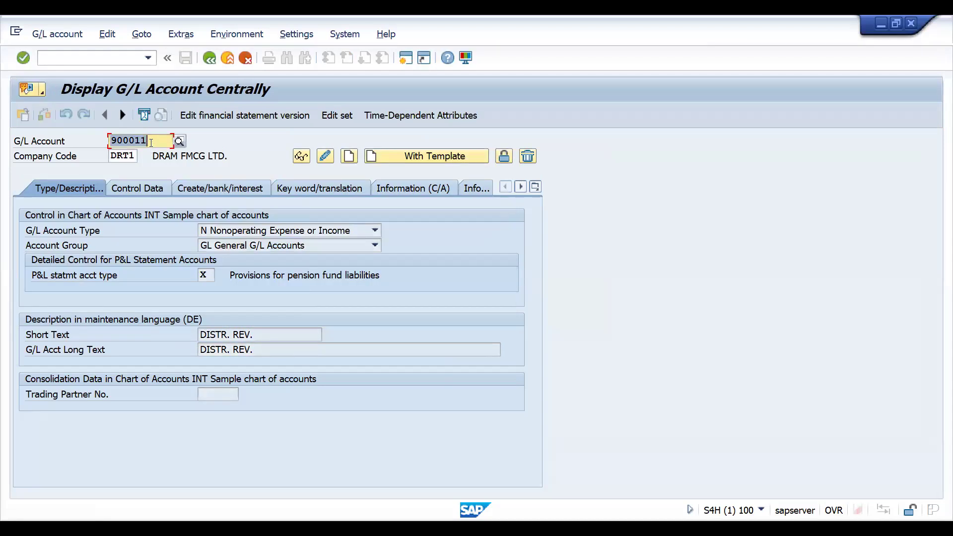
Start creating G/L account 900012 in company code DRT1 with account 800000 of DRT1 as the template.
key(BackSpace)
text(2)
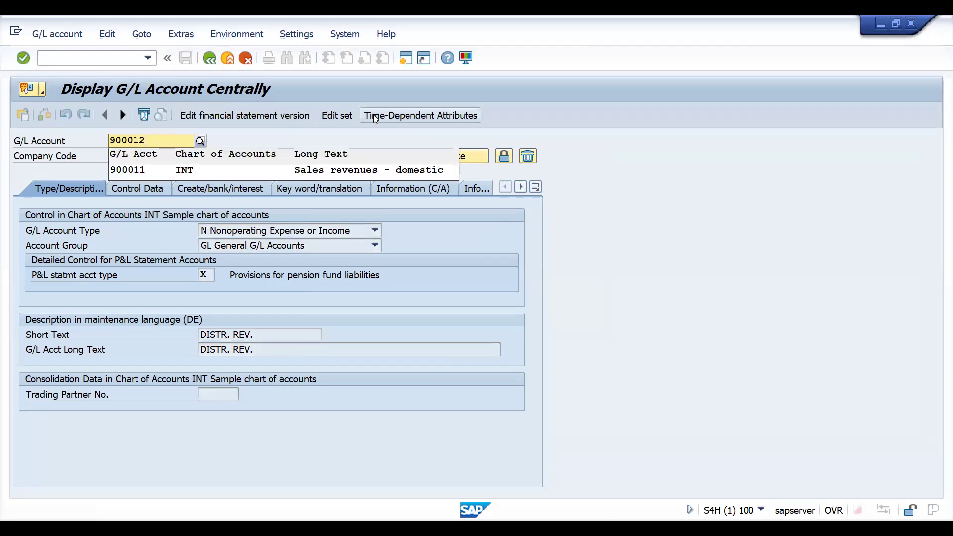
click(410, 157)
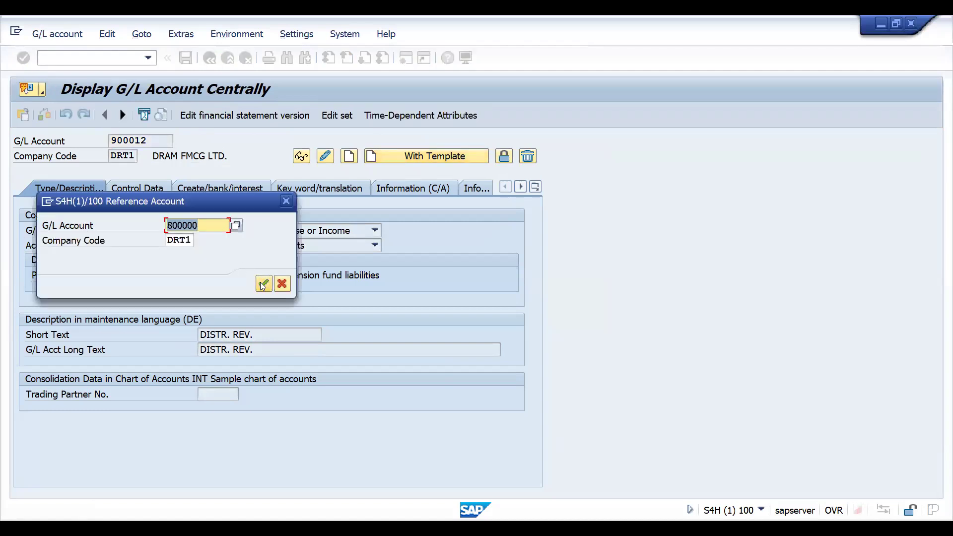
click(263, 284)
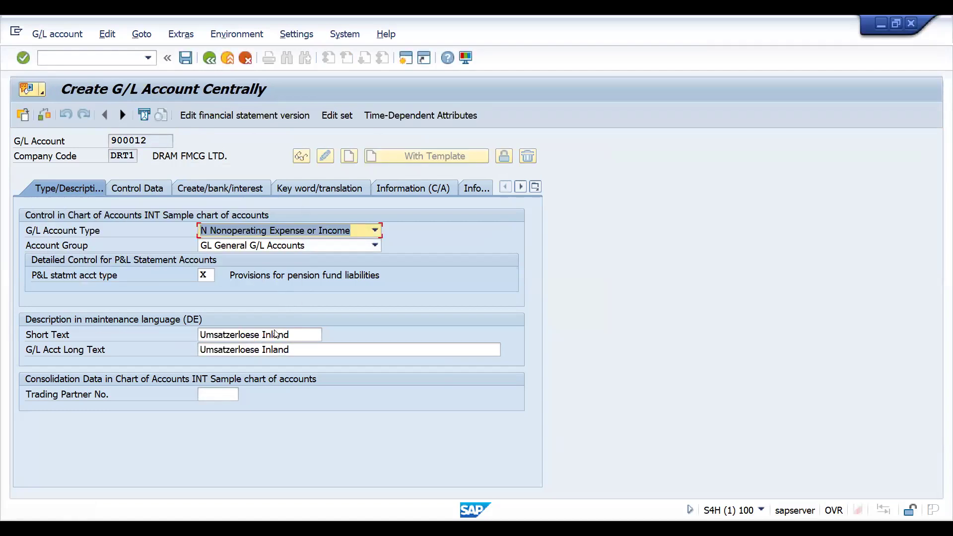
Replace the short text of G/L account 900012 with "WHOLE SELLER REV".
click(279, 335)
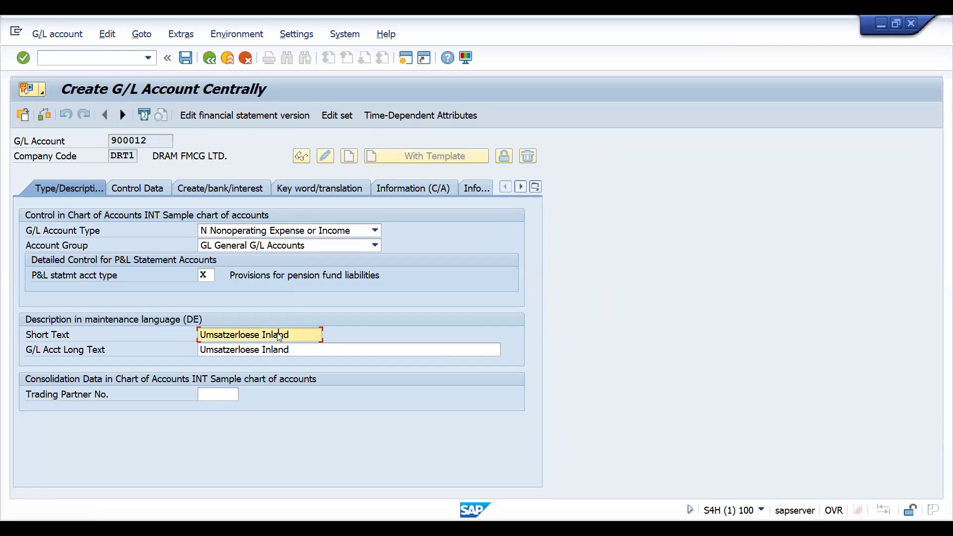
triple_click(279, 335)
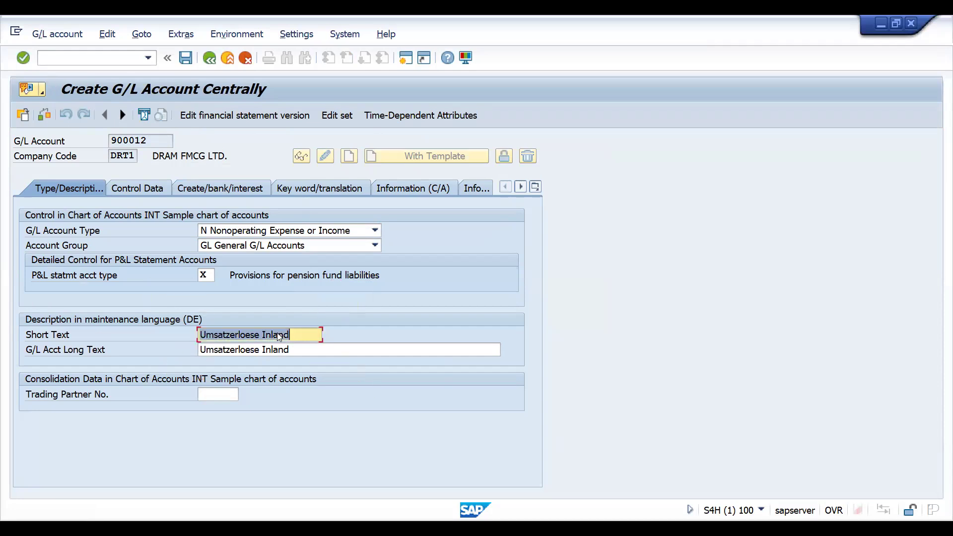
text(W)
key(BackSpace)
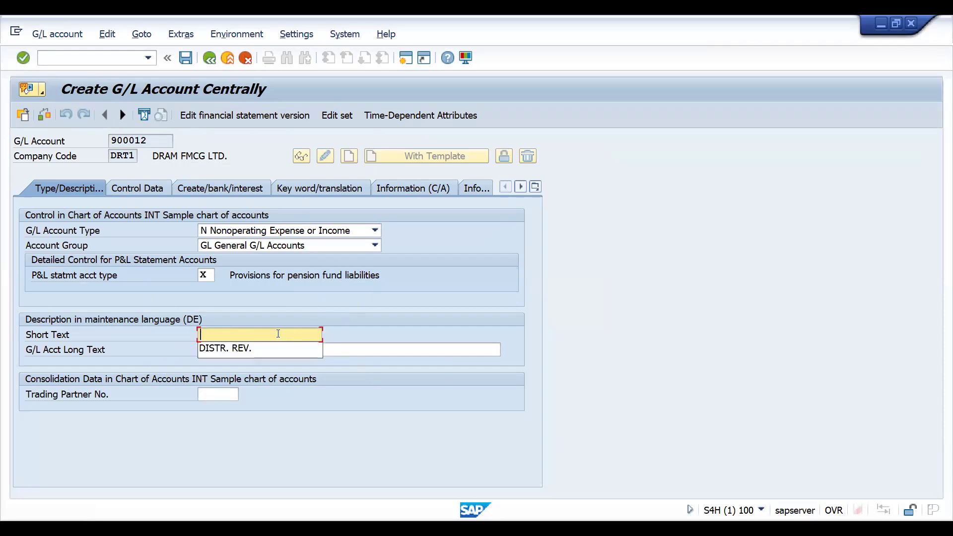
text(C)
key(BackSpace)
text(COR)
key(BackSpace)
key(BackSpace)
key(BackSpace)
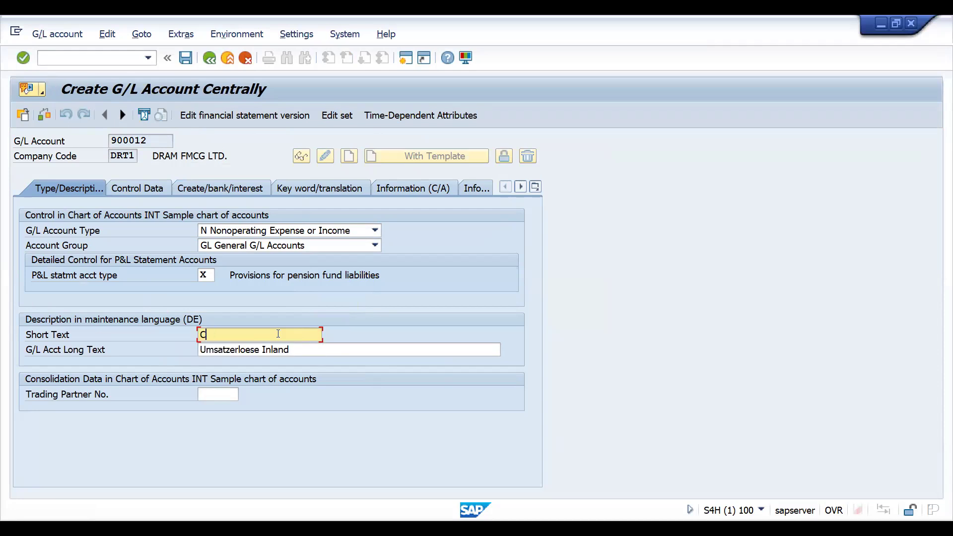
text(WHOLE)
text(SELLER REV)
Set the long text of G/L account 900012 to "WHOLE SELLER REV" and save the account.
click(243, 350)
key(ctrl+a)
text(WHOLE SELLER REV)
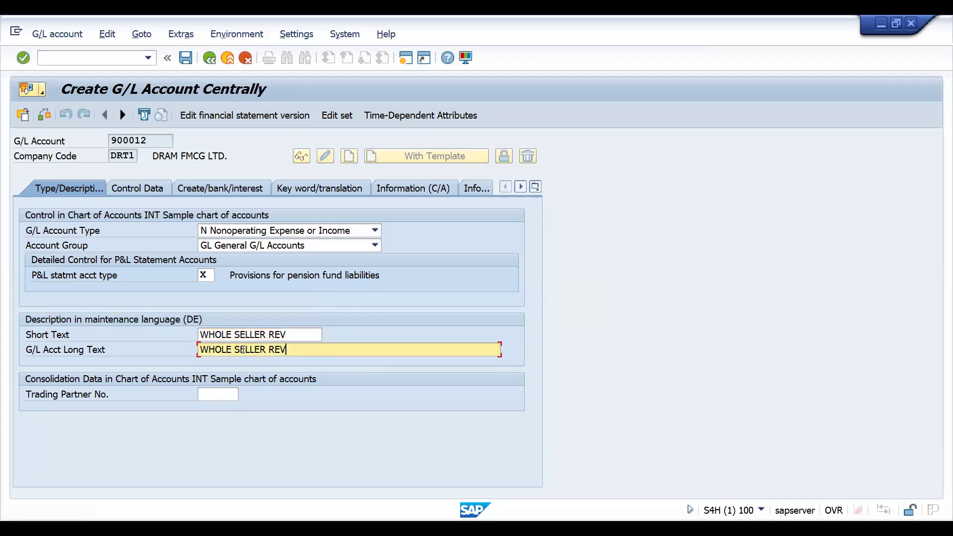
key(Return)
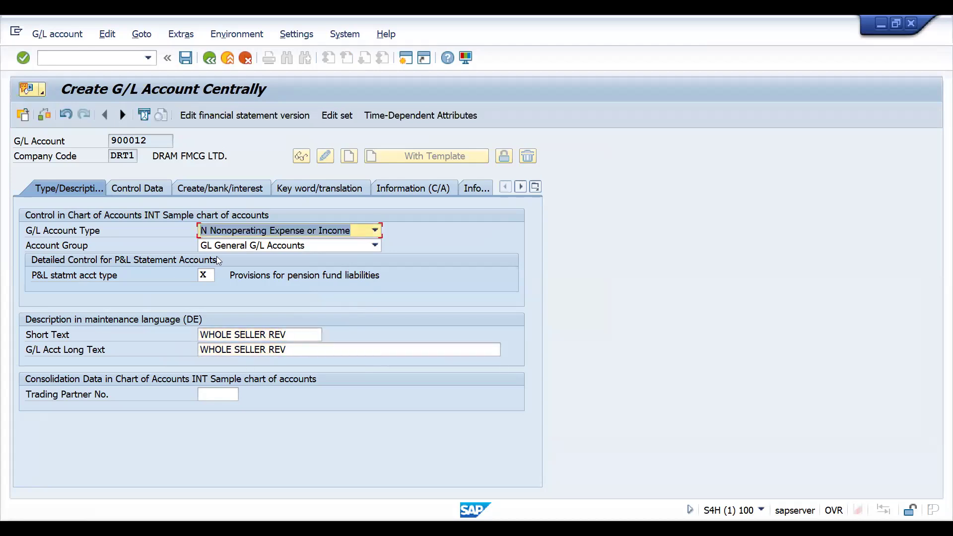
key(ctrl+s)
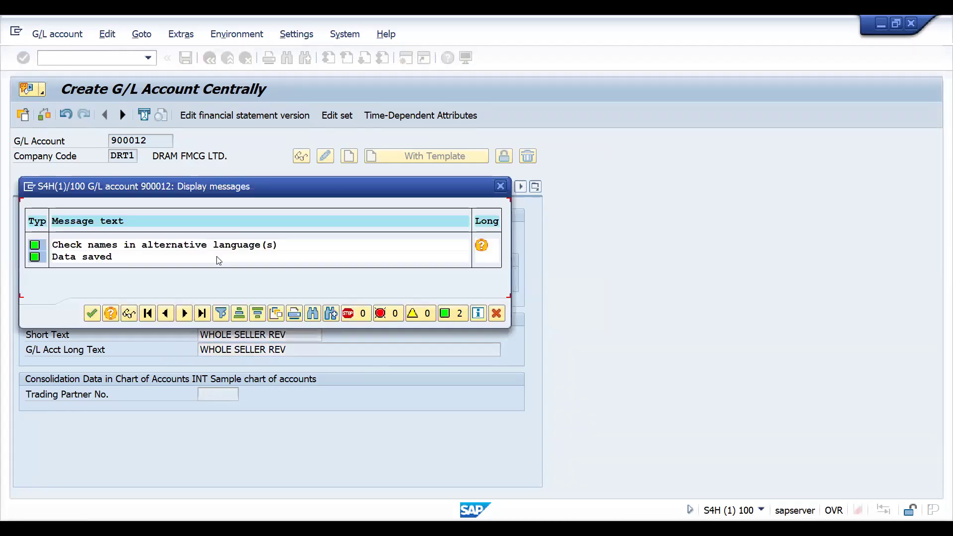
key(Return)
Start creating G/L account 900013 in company code DRT1 with account 800000 of DRT1 as the template.
click(148, 140)
key(BackSpace)
text(3)
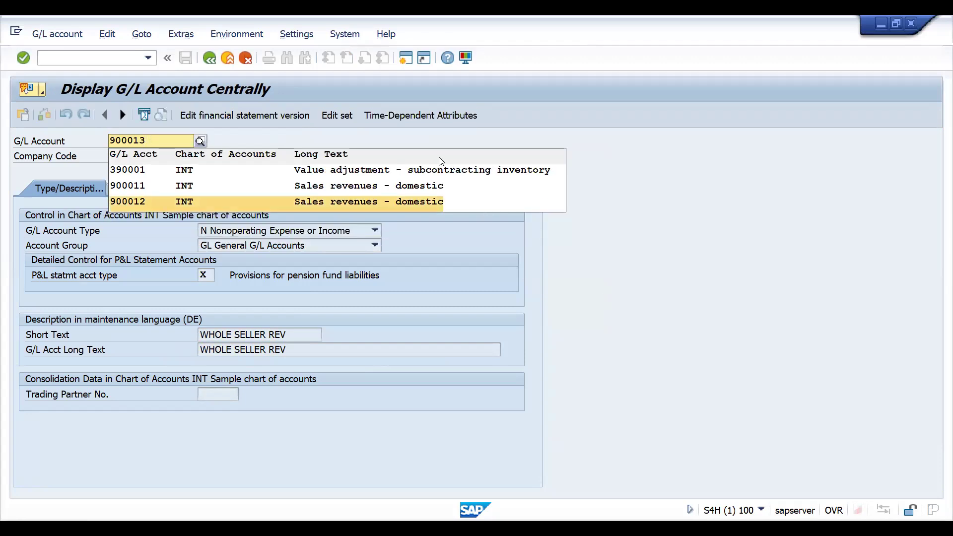
key(F8)
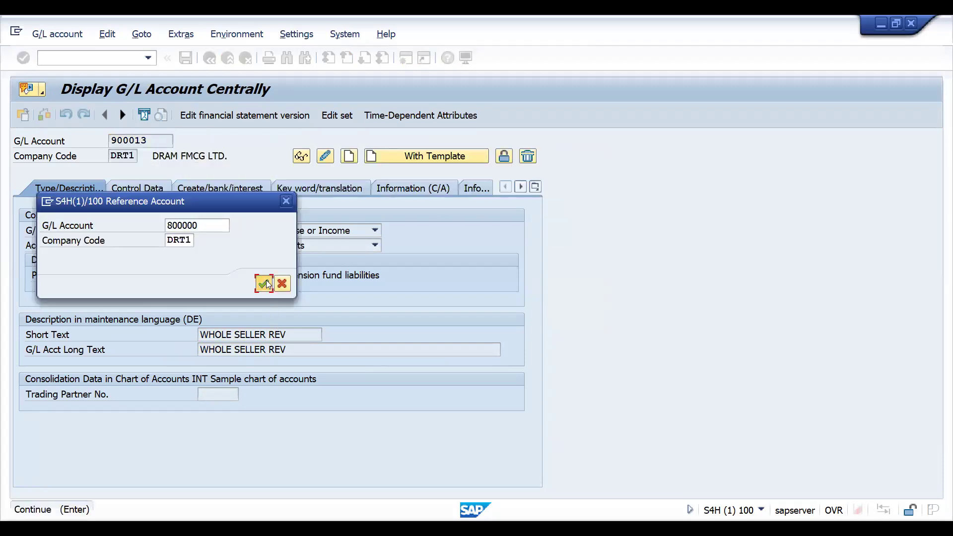
key(Return)
Set both the short and long text of G/L account 900013 to "RETAIL REV" and save the account.
click(237, 334)
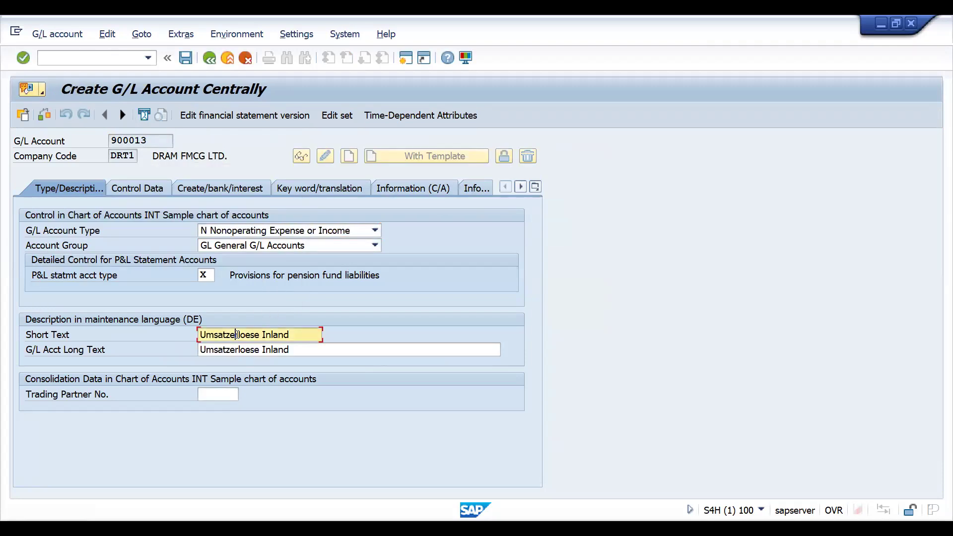
triple_click(237, 335)
text(RETAIL REV)
key(Tab)
key(ctrl+a)
text(RETAIL REV)
key(Return)
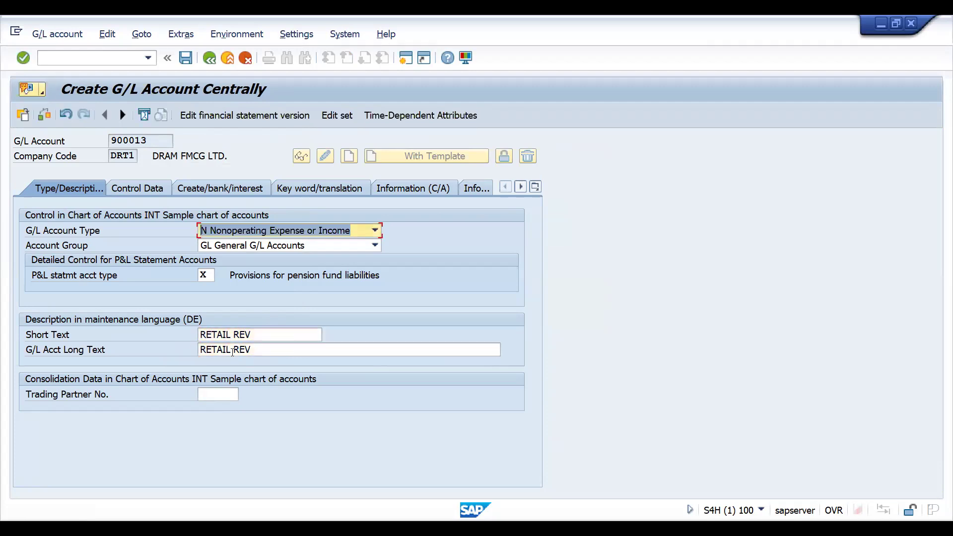
click(186, 58)
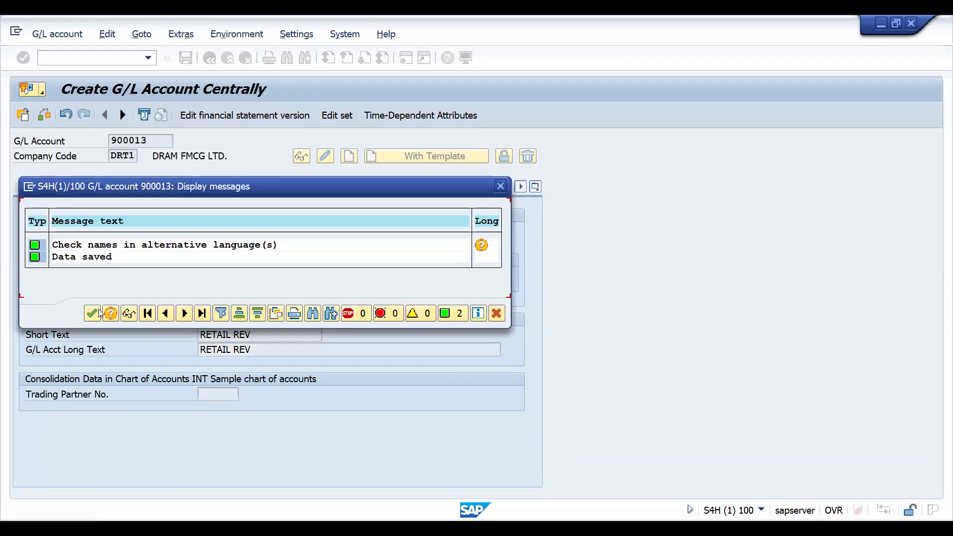
click(94, 313)
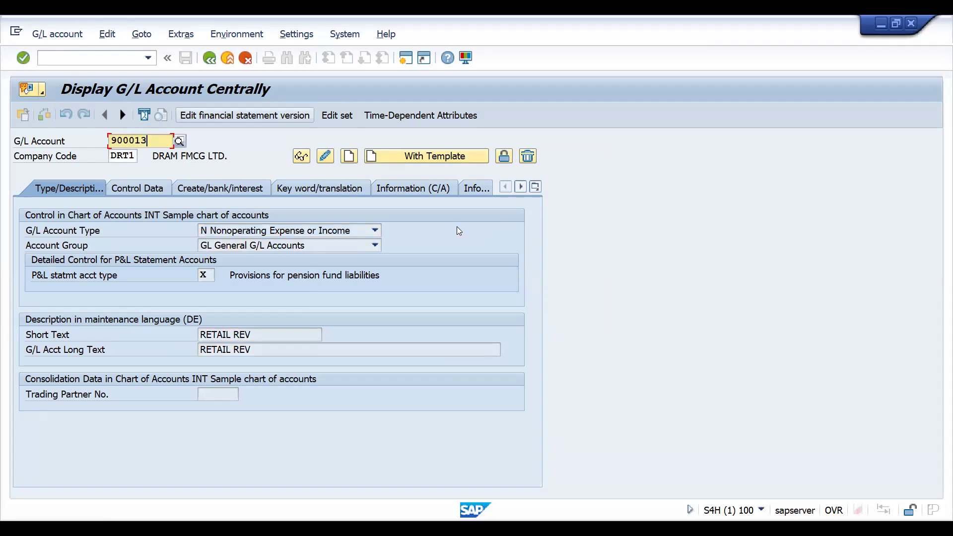
Switch to the CUSTOMER MASTER S4 workbook in Excel and enter 900013 in cell I21 for Z3.
key(alt+s)
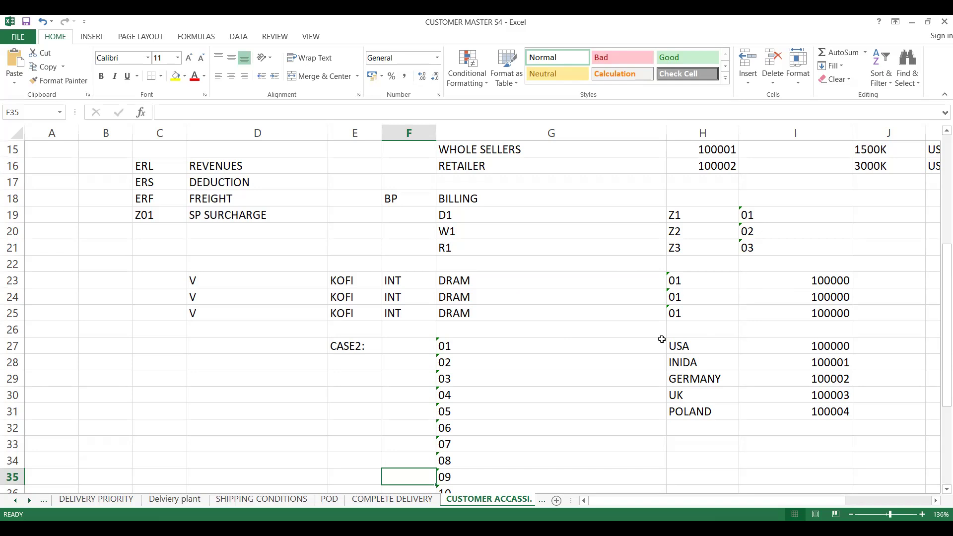
click(794, 313)
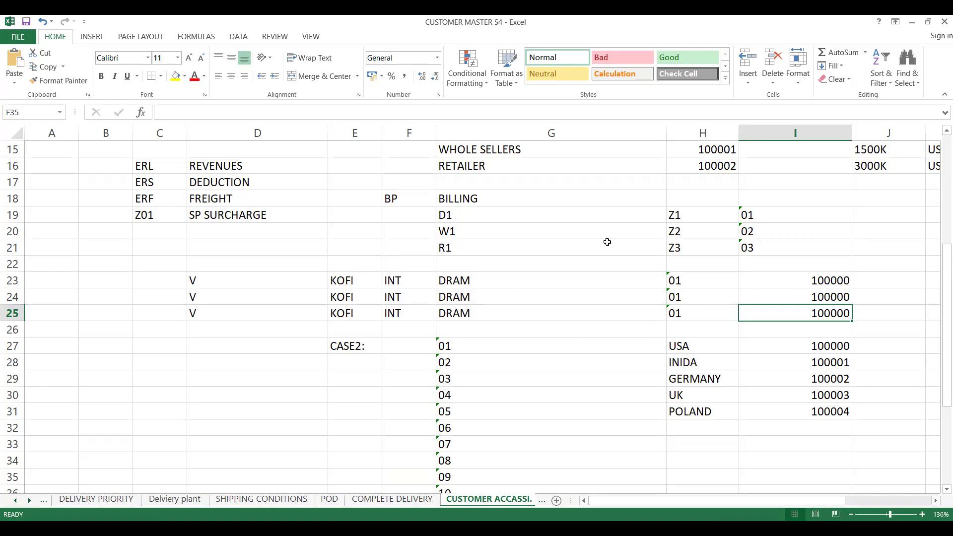
click(767, 249)
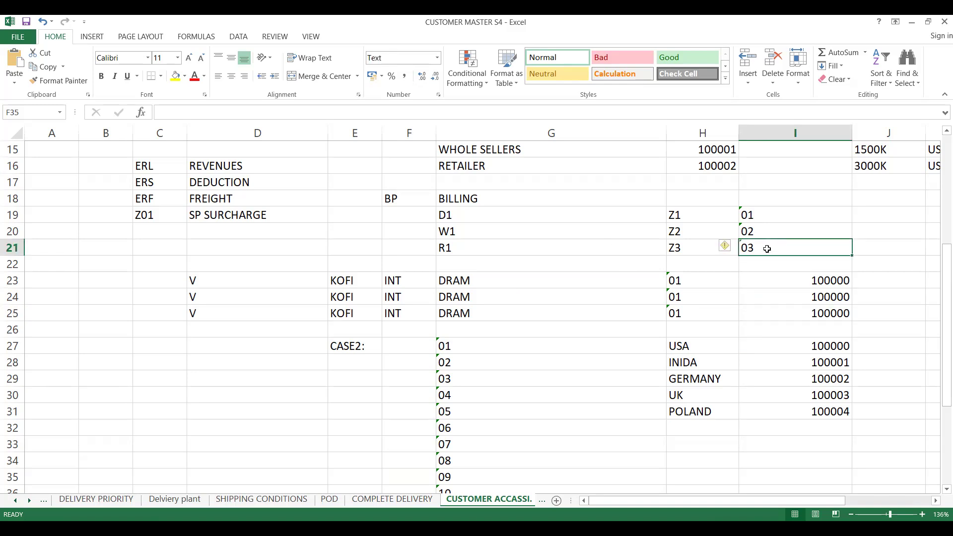
text(900013)
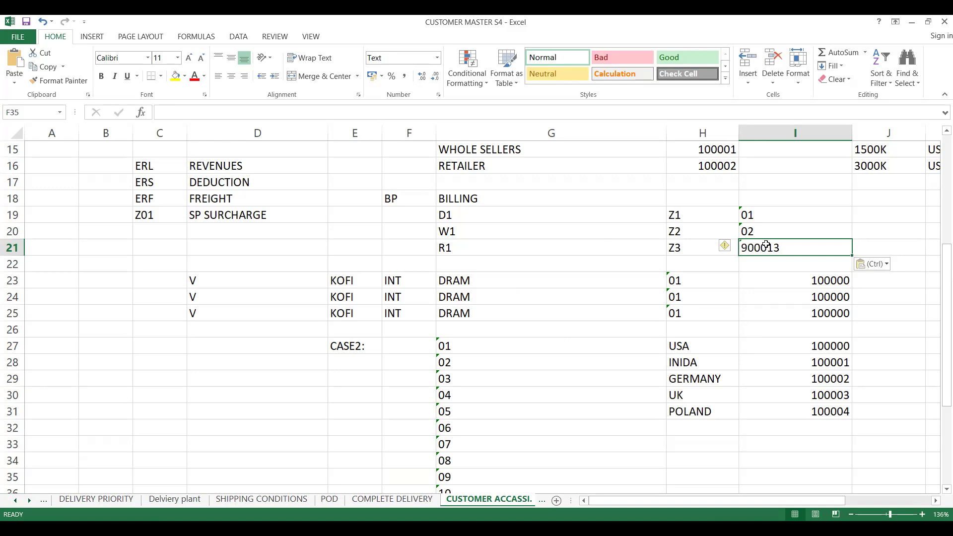
Replace the value beside Z2 in cell I20 with G/L account 900012.
click(764, 233)
text(900013)
double_click(781, 231)
key(BackSpace)
text(2)
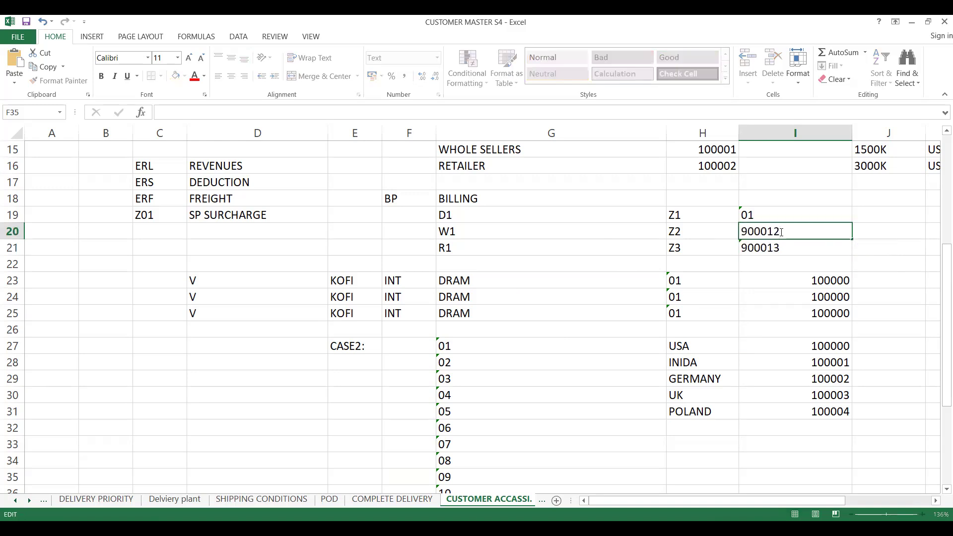
Replace the value beside Z1 in cell I19 with G/L account 900011.
click(755, 213)
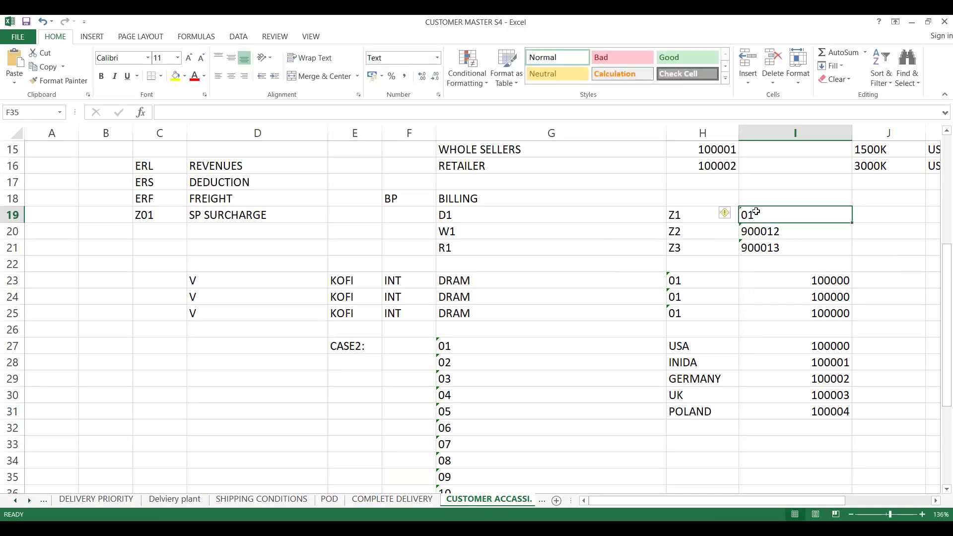
text(900013)
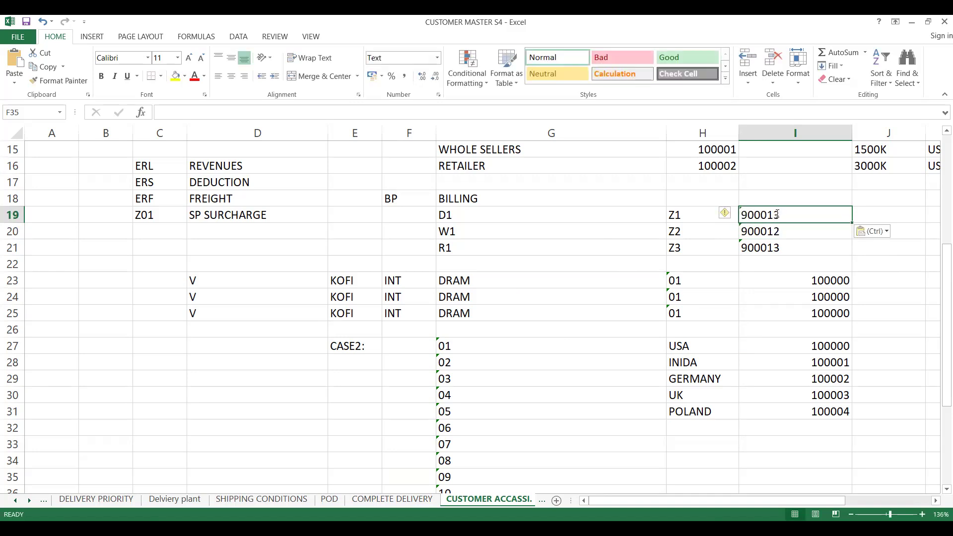
double_click(776, 214)
key(BackSpace)
text(1)
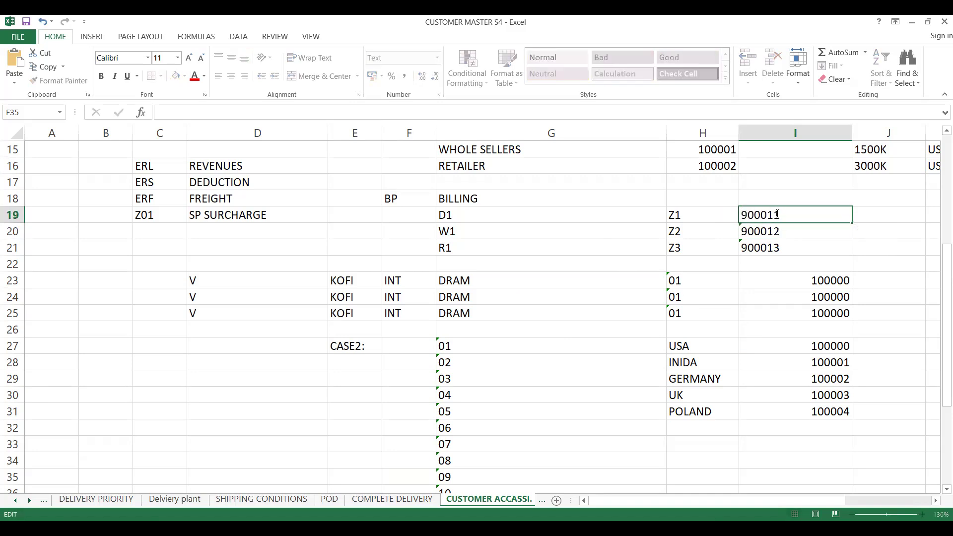
key(Return)
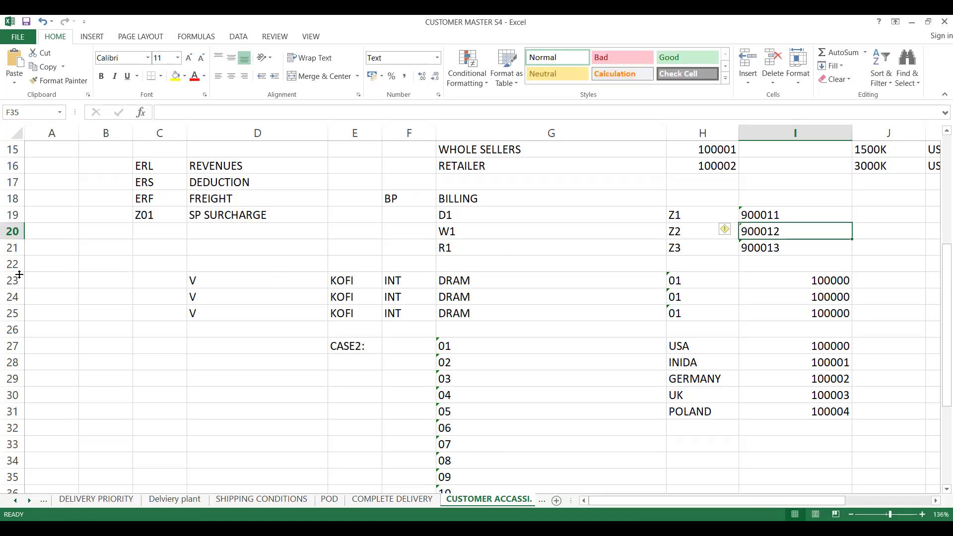
Remove the CASE2 and CASE3 blocks from the customer account assignment sheet, covering rows 27 through 62.
click(8, 329)
drag(8, 329, 9, 346)
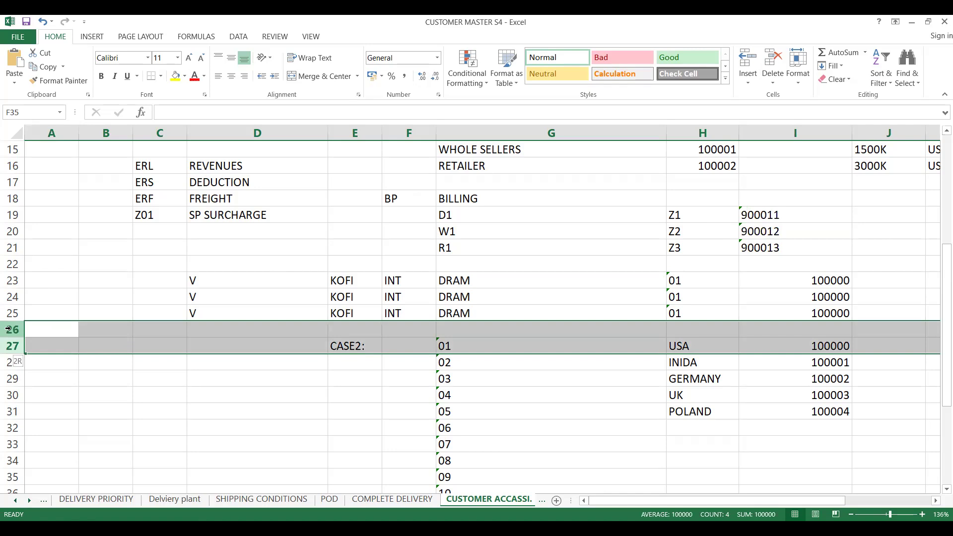
scroll(8, 329, down, 2)
click(9, 329)
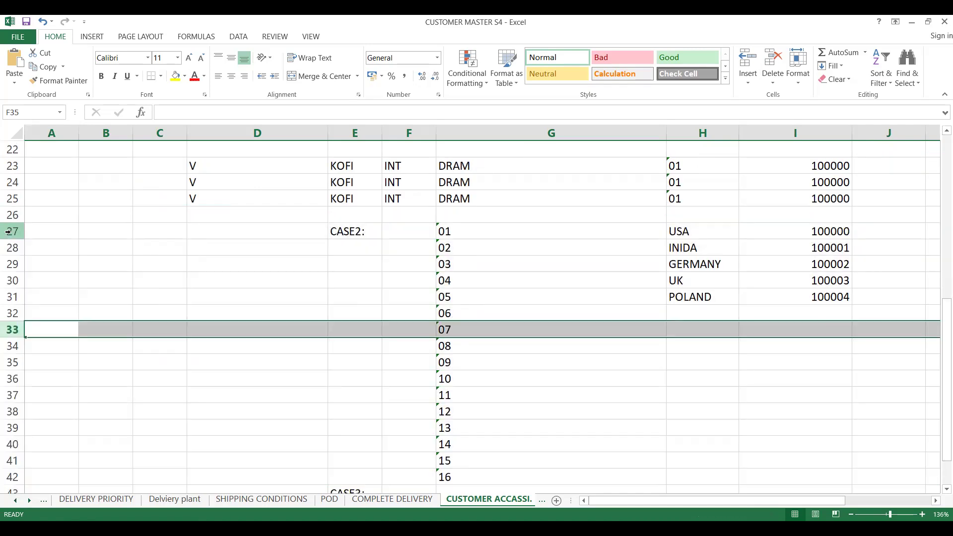
click(9, 231)
drag(9, 231, 30, 489)
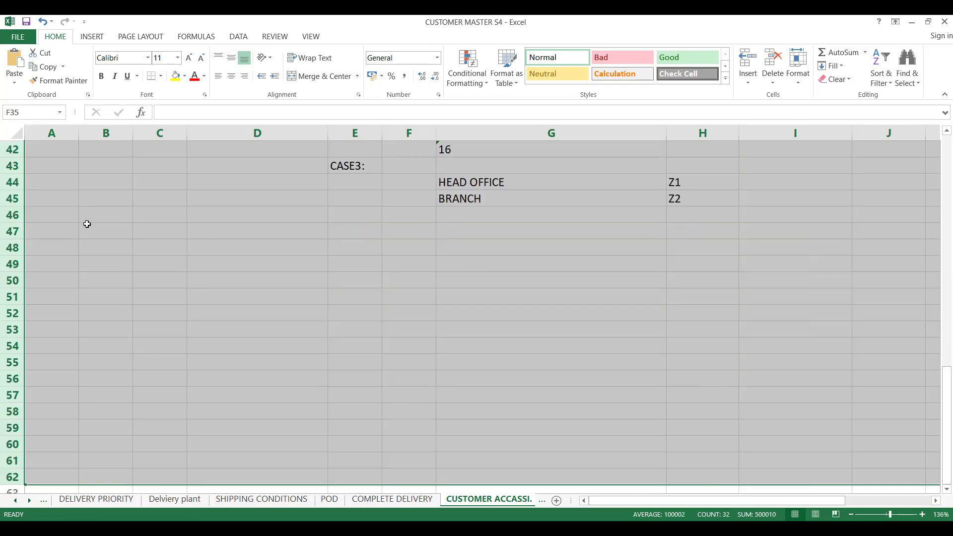
right_click(87, 224)
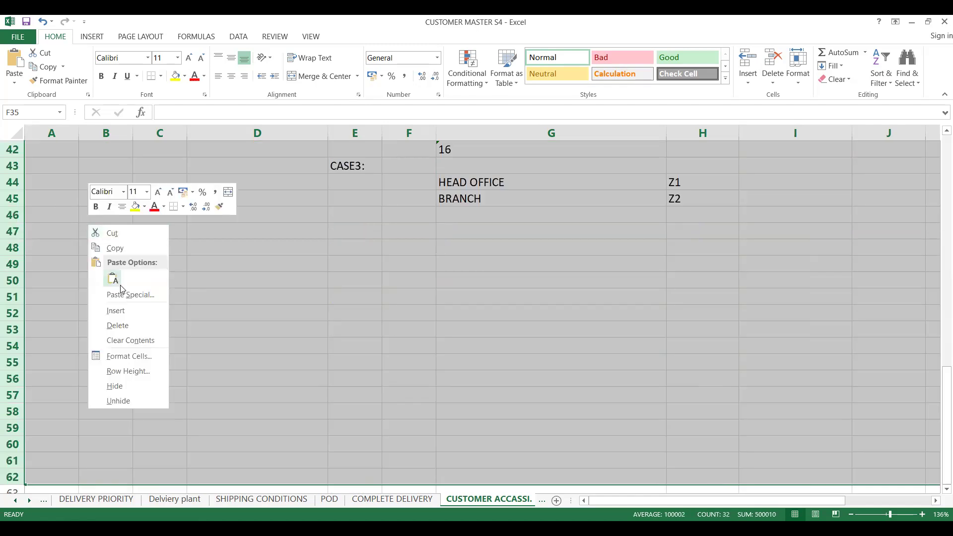
click(124, 332)
drag(939, 300, 938, 208)
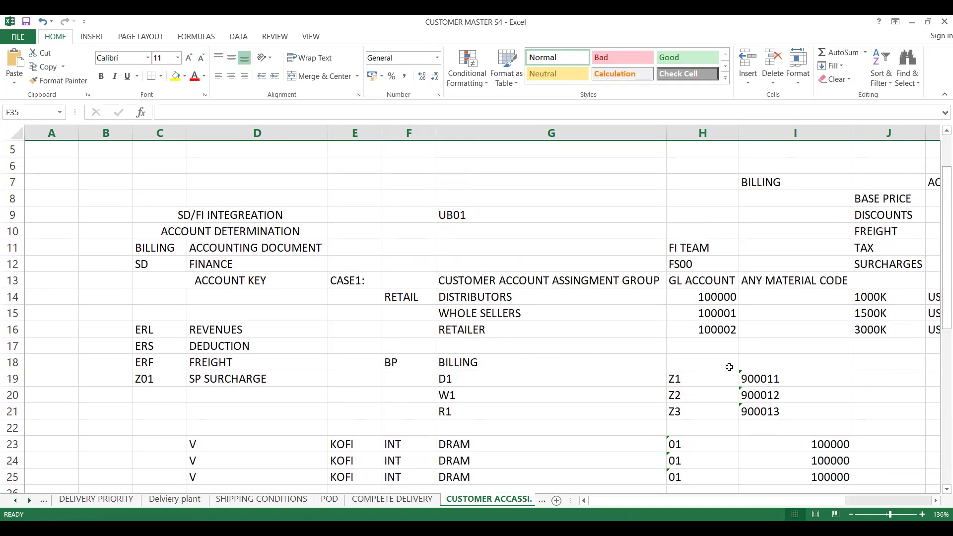
drag(943, 323, 939, 353)
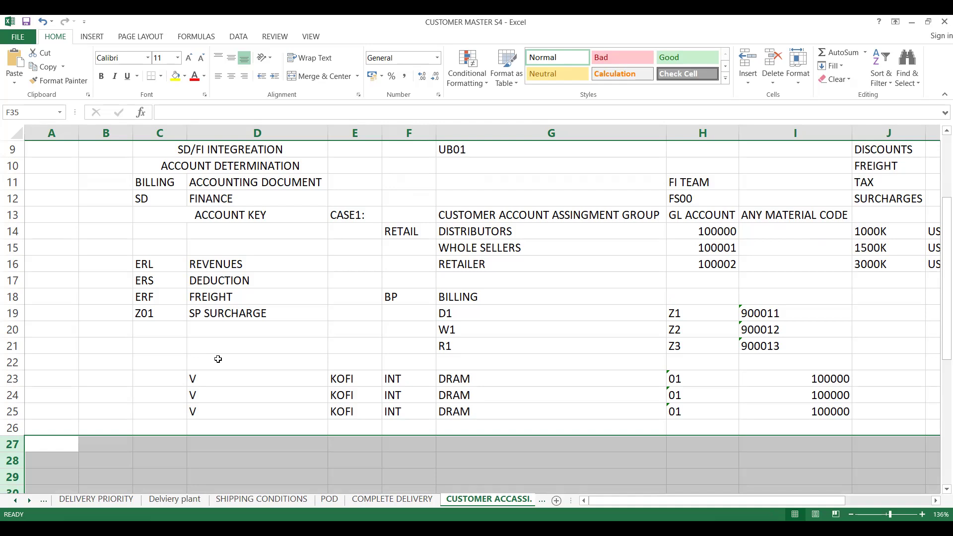
Clear the codes D1, W1 and R1 under BILLING in cells G19 to G21.
click(237, 345)
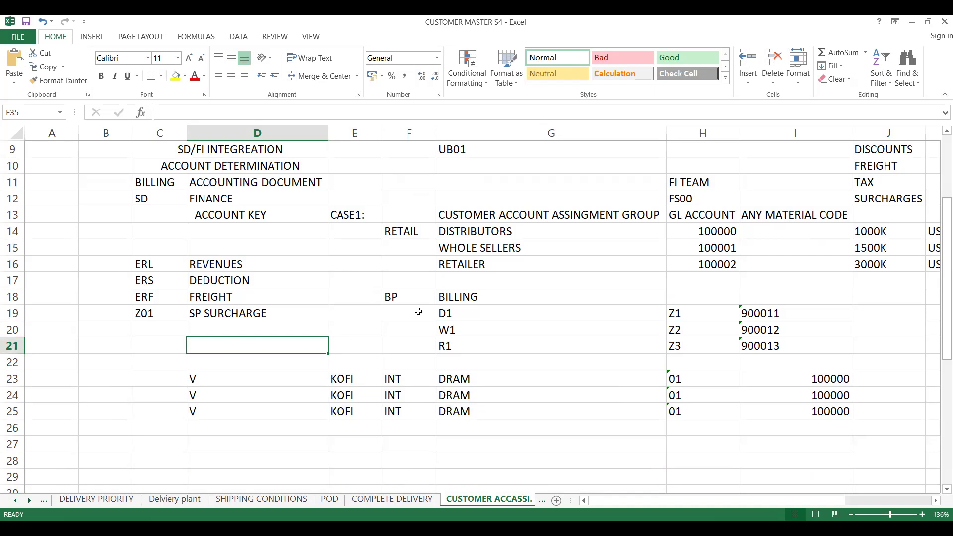
click(479, 310)
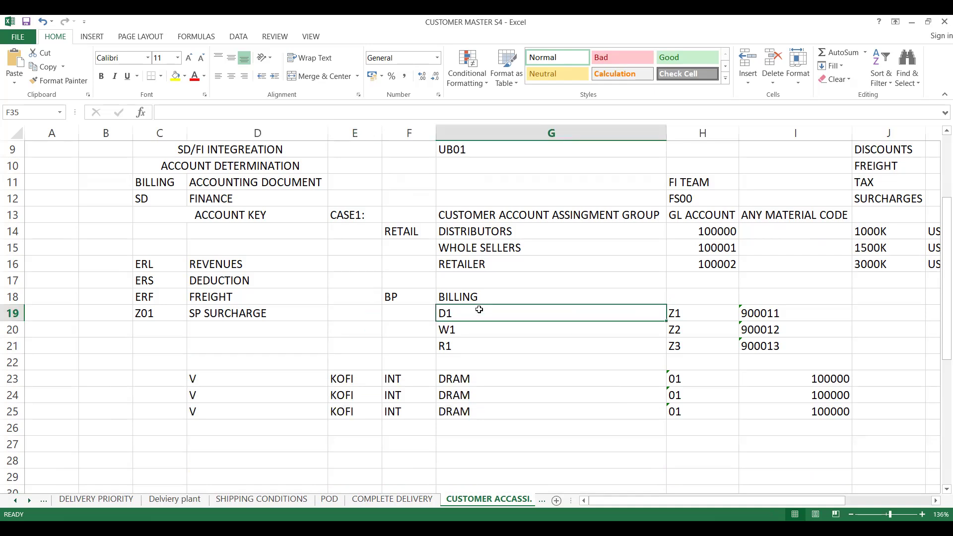
click(478, 333)
click(476, 357)
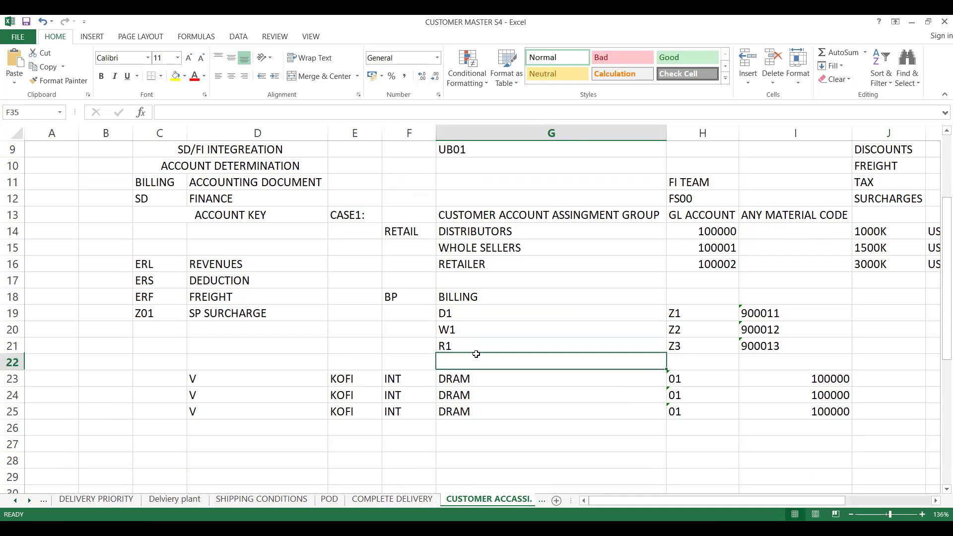
click(456, 313)
key(shift+Down)
key(shift+Down)
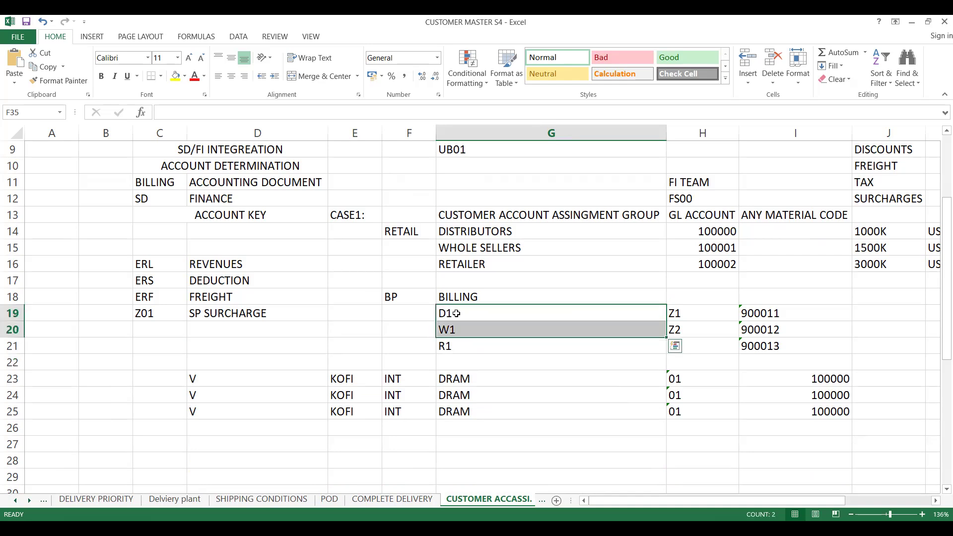
key(Delete)
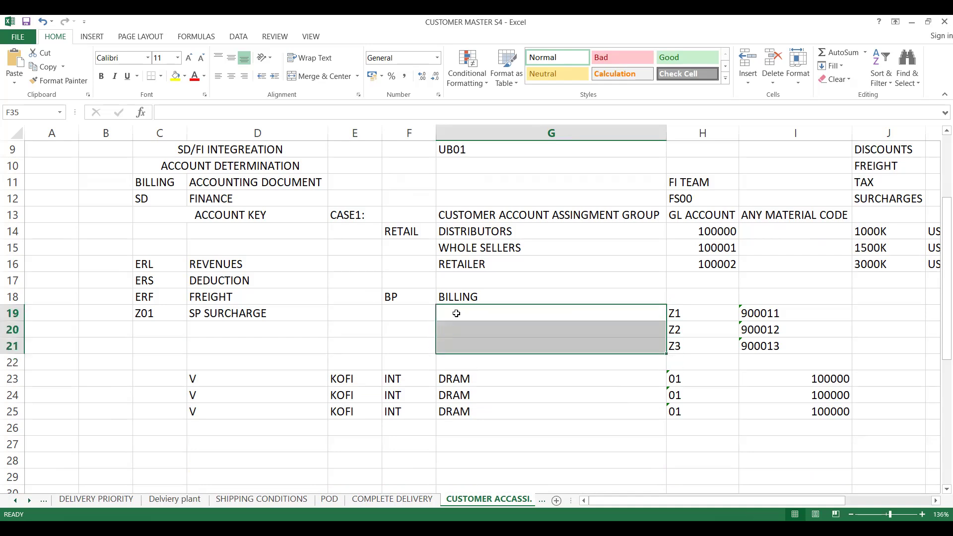
Enter DIS, WH and RET in cells G19, G20 and G21 beside Z1, Z2 and Z3.
click(521, 316)
text(DIS)
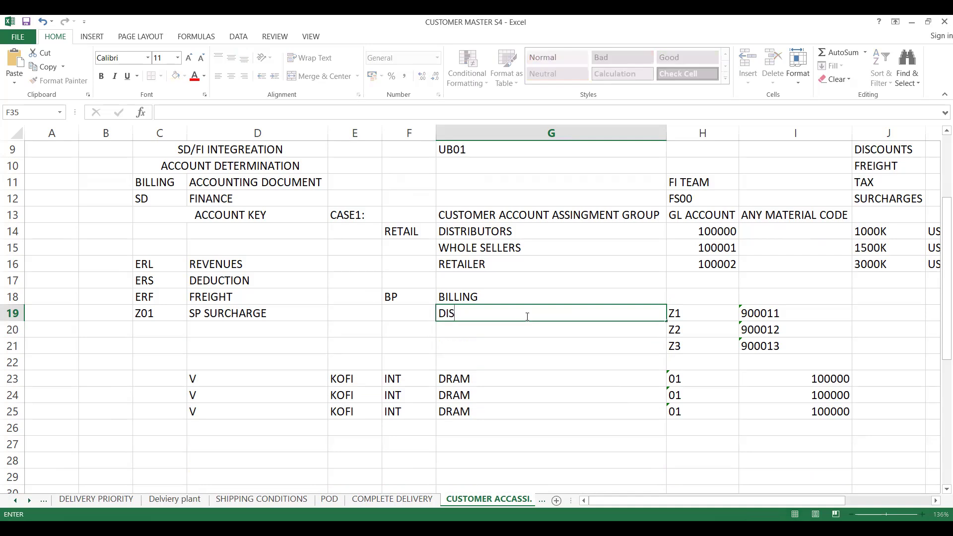
click(504, 336)
text(WH)
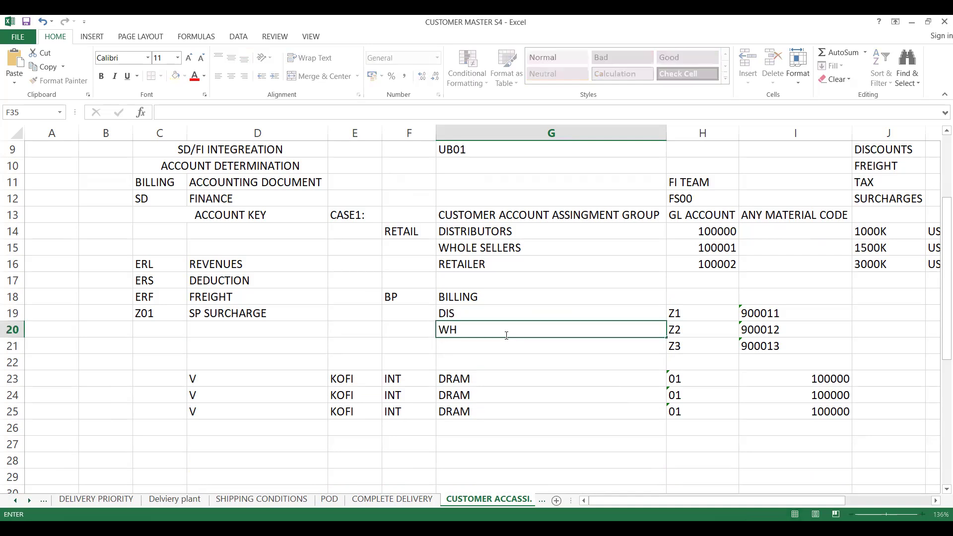
key(Return)
text(RET)
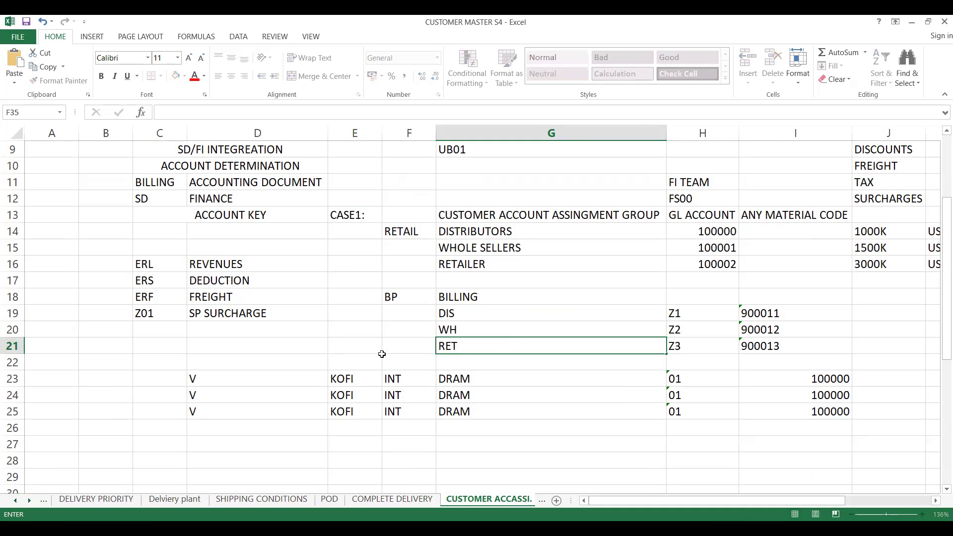
click(391, 329)
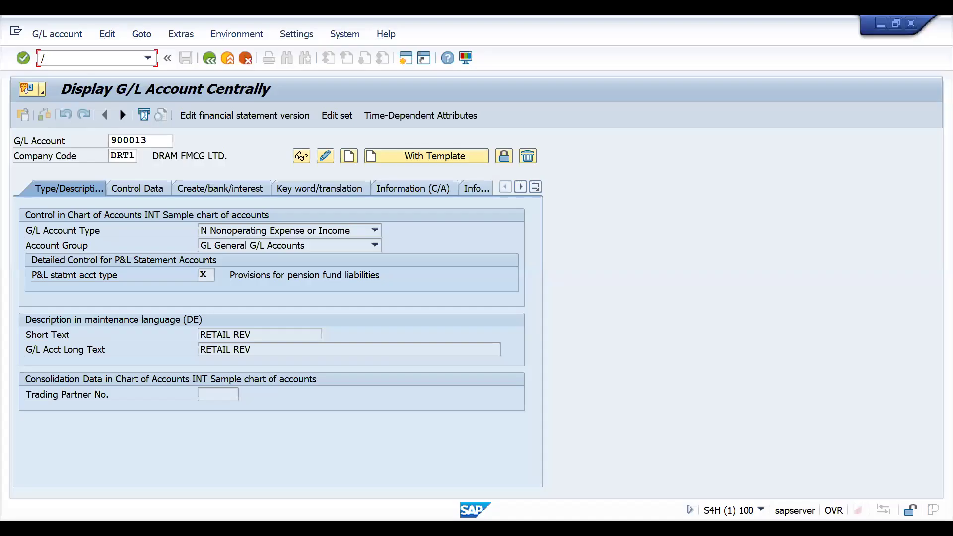
Switch to SAP, run transaction VKOA and open the Cust.Grp/Account Key table 002.
text(NVKOA)
key(Return)
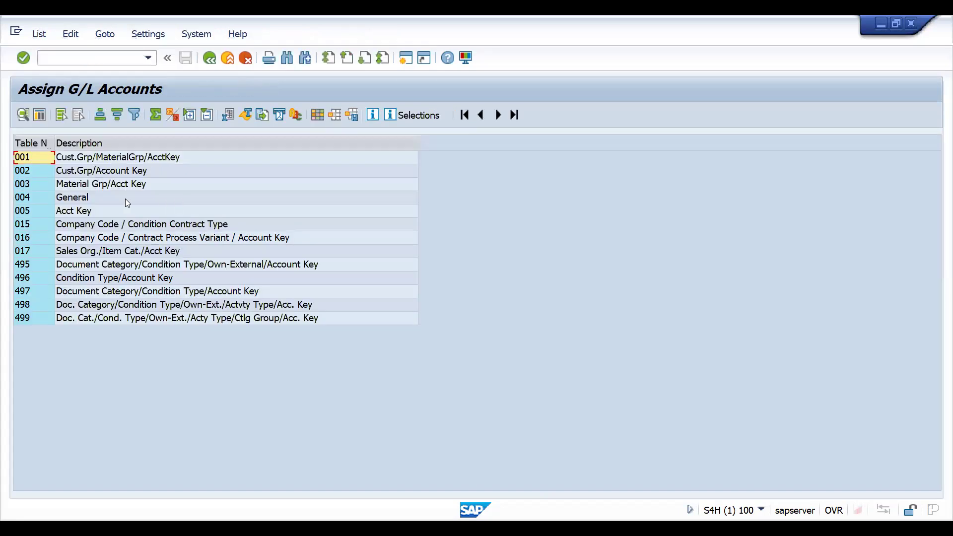
double_click(106, 172)
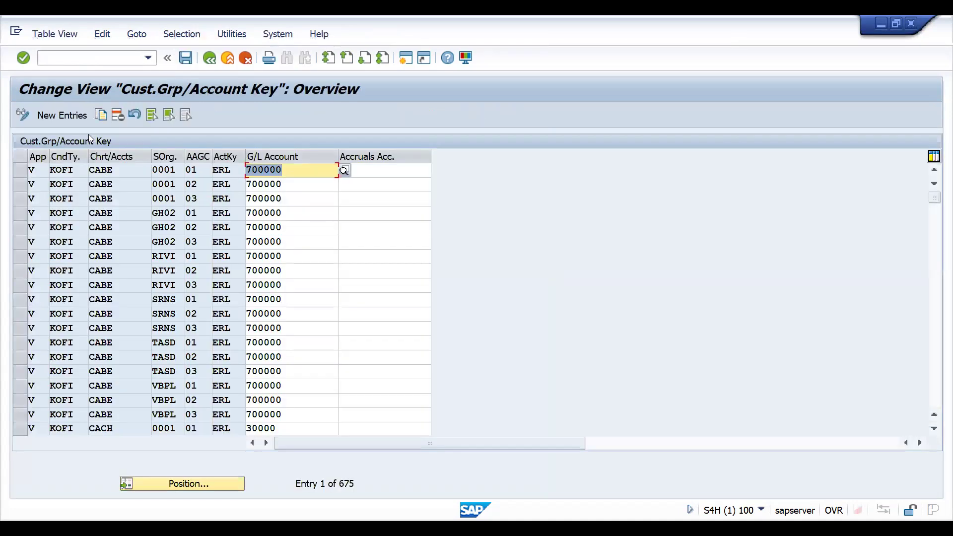
click(65, 118)
text(V)
key(Tab)
text(KP)
key(BackSpace)
text(OFI)
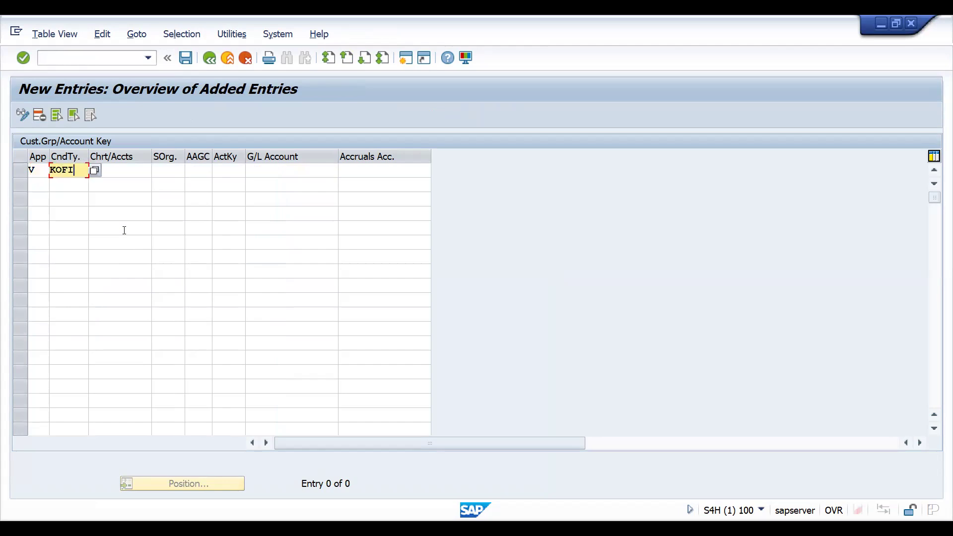
key(Tab)
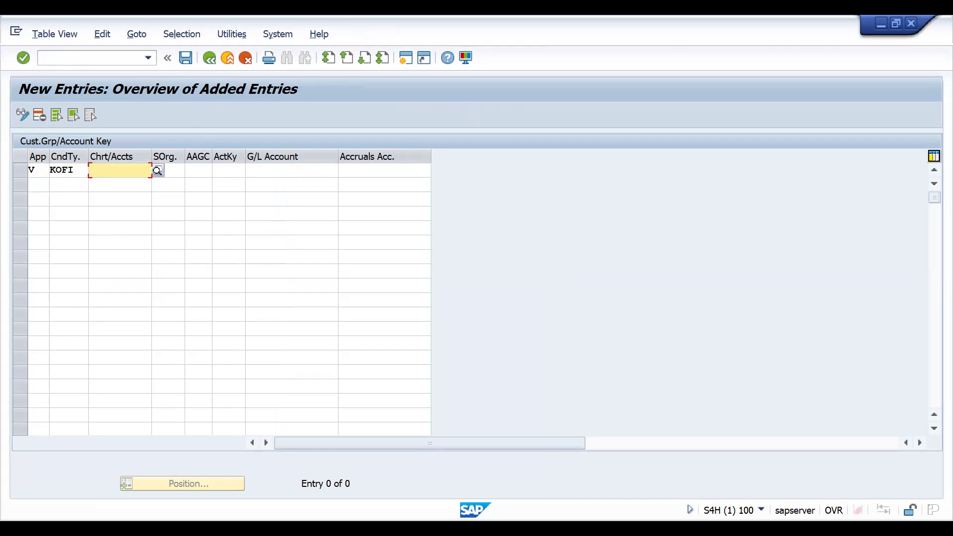
text(INT)
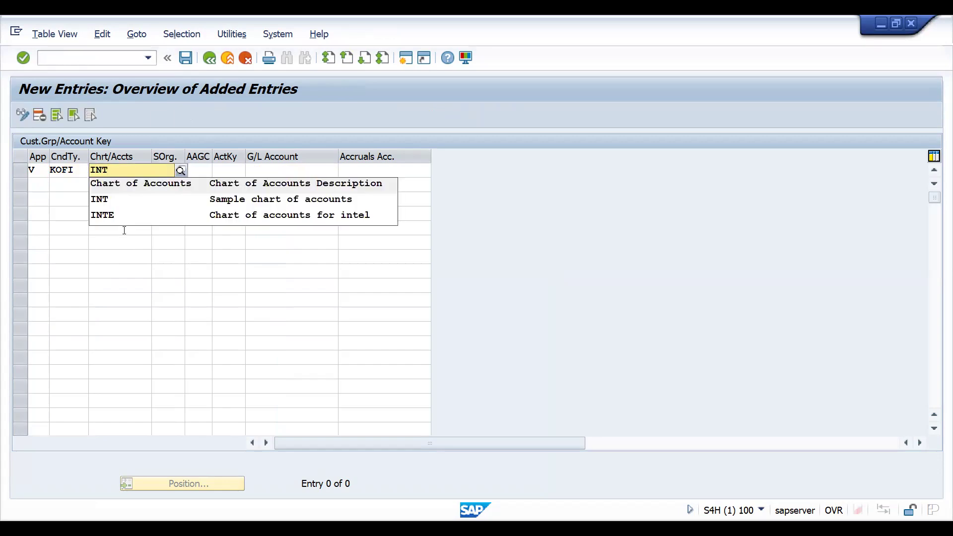
key(Tab)
text(DRAM)
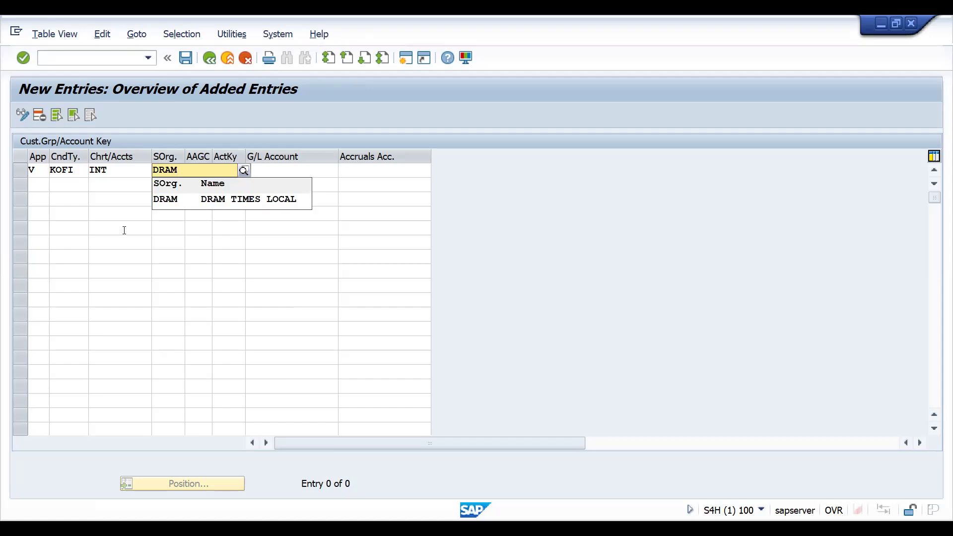
key(Tab)
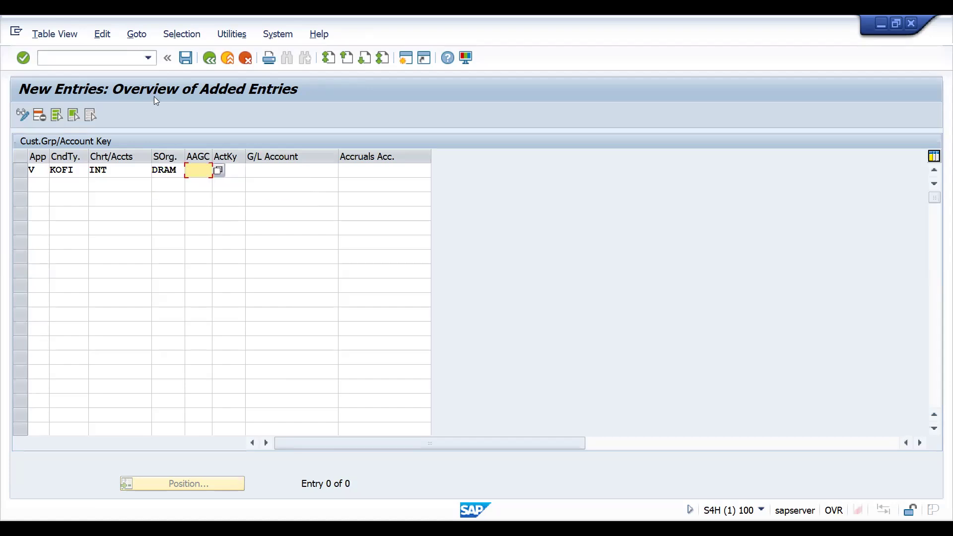
click(242, 61)
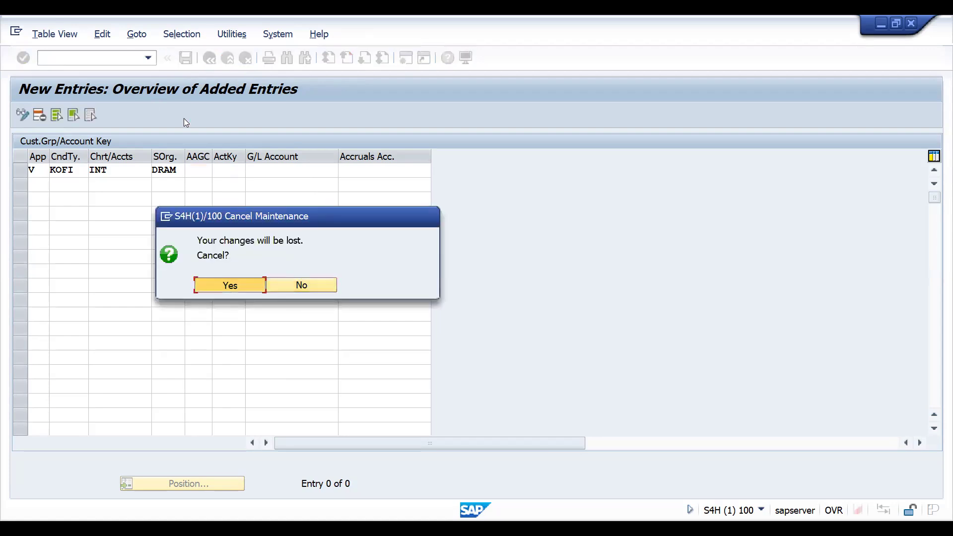
key(Return)
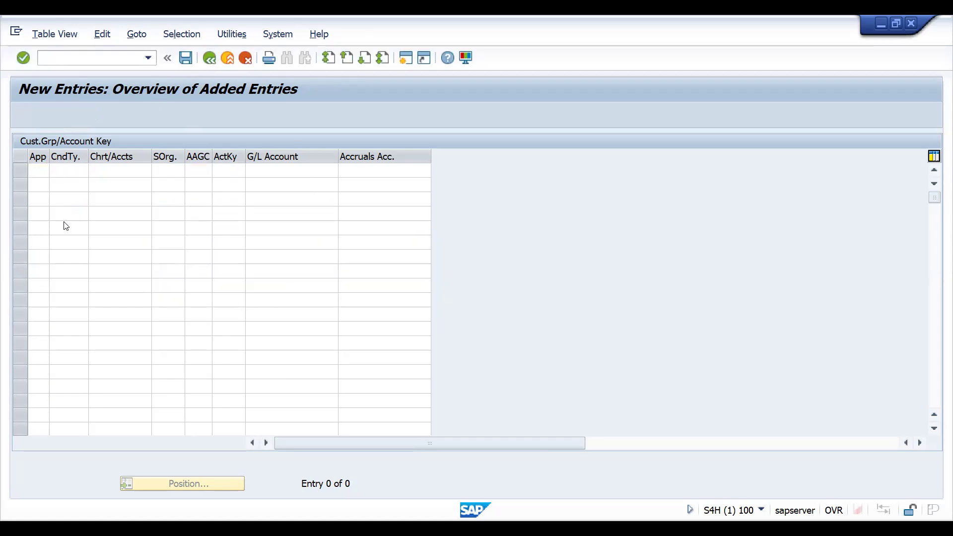
click(209, 59)
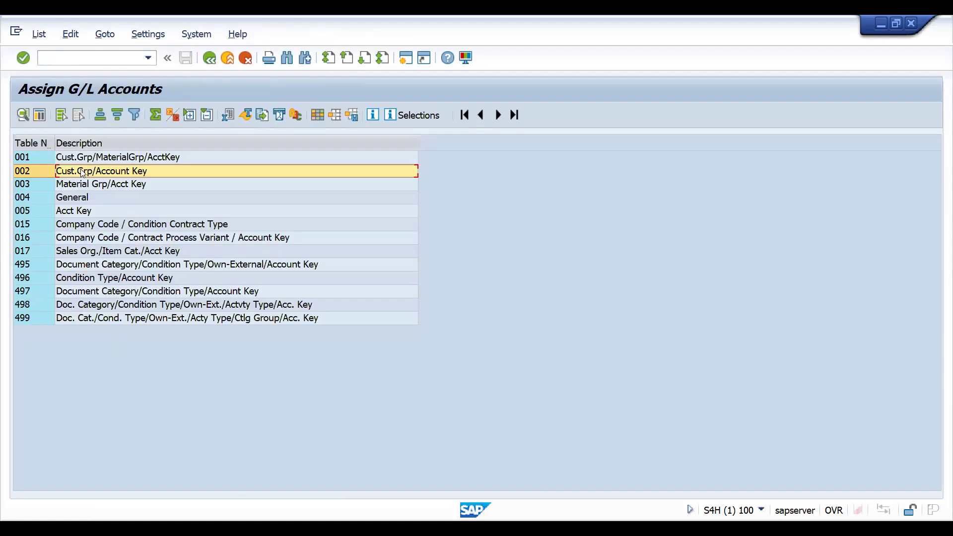
Run transaction SPRO and open the SAP Reference IMG.
click(111, 60)
text(/)
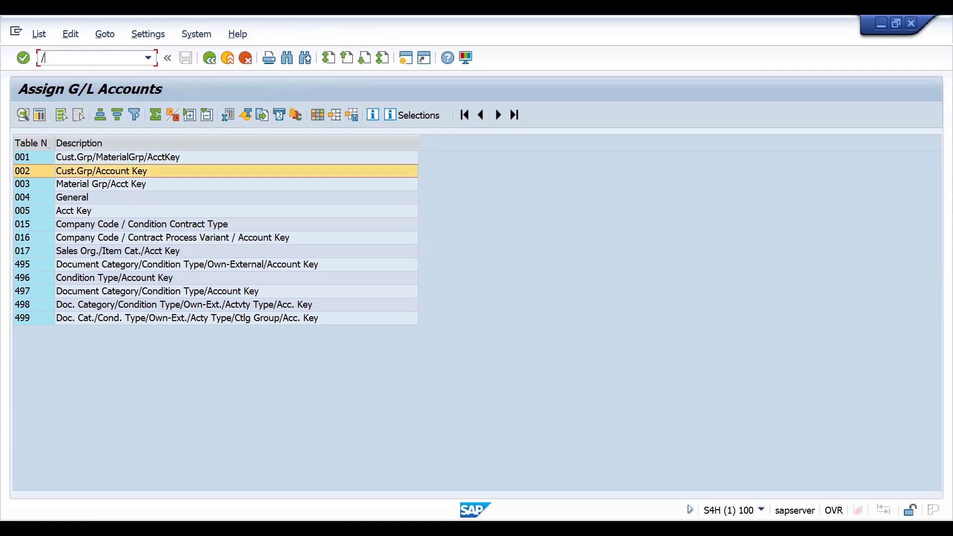
text(NSPRO)
key(Return)
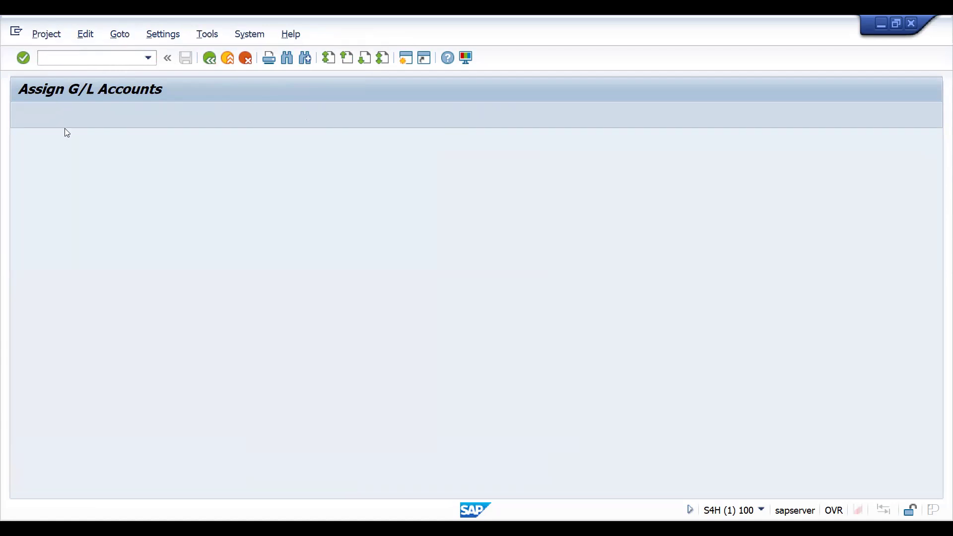
click(76, 116)
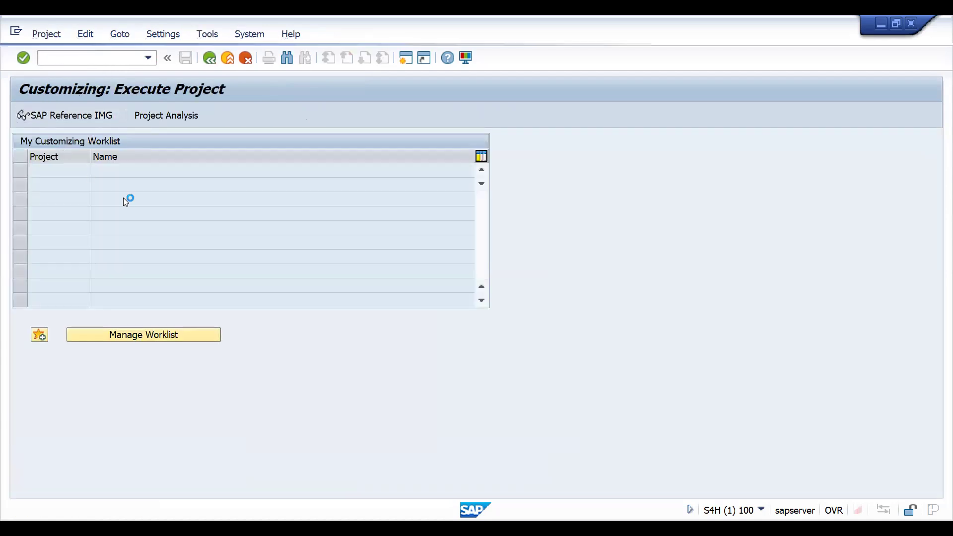
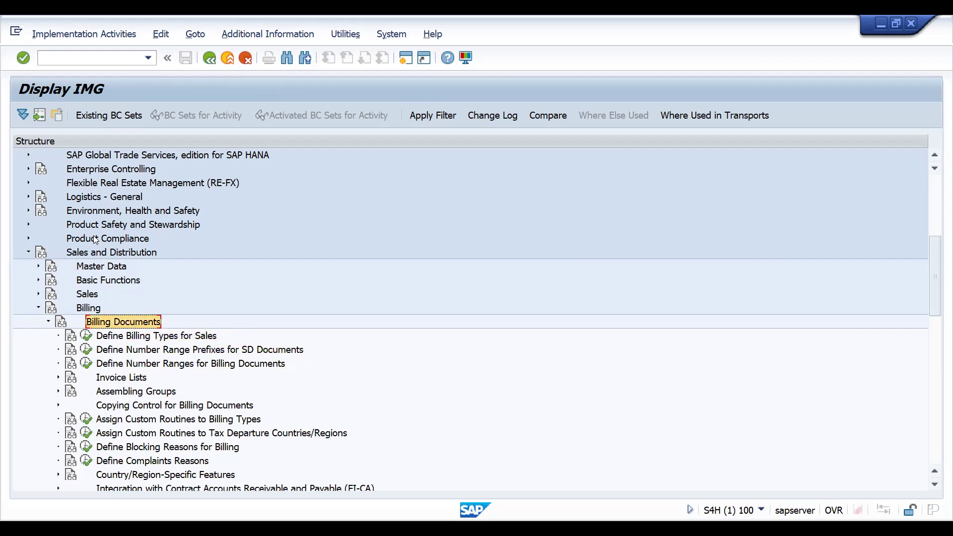
Collapse the Billing node and expand Basic Functions down to Account Assignment/Costing under Sales and Distribution.
key(Left)
key(Up)
key(Left)
key(Up)
key(Up)
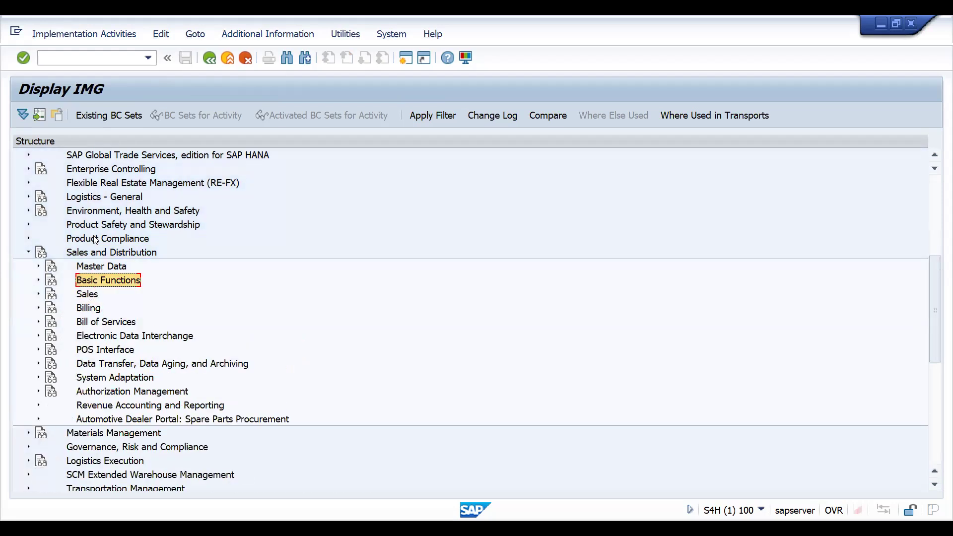
key(Right)
key(Down)
key(Down)
key(Down)
key(Down)
key(Down)
key(Right)
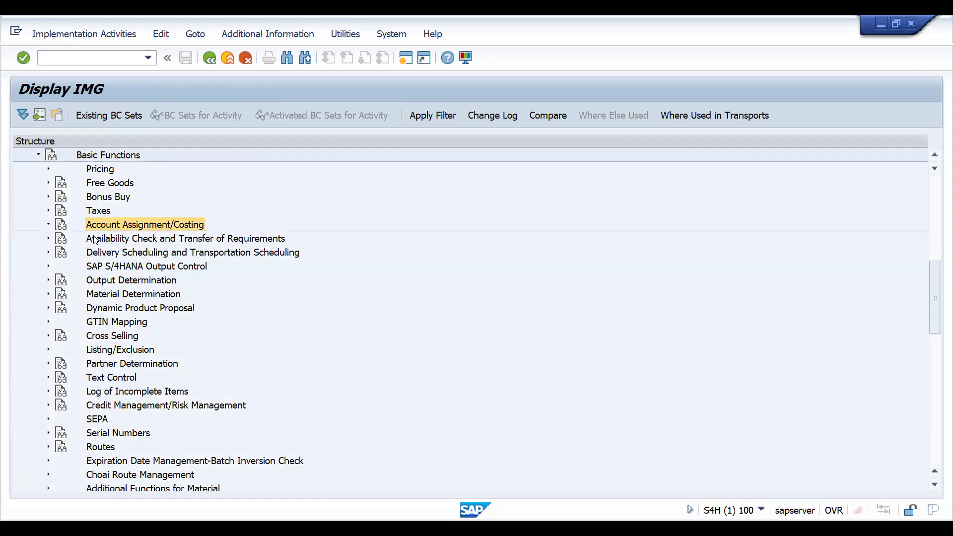
Open Define Account Assignment Groups for Customers from Check Master Data Relevant For Account Assignment under Revenue Account Determination.
key(Down)
key(Down)
key(Up)
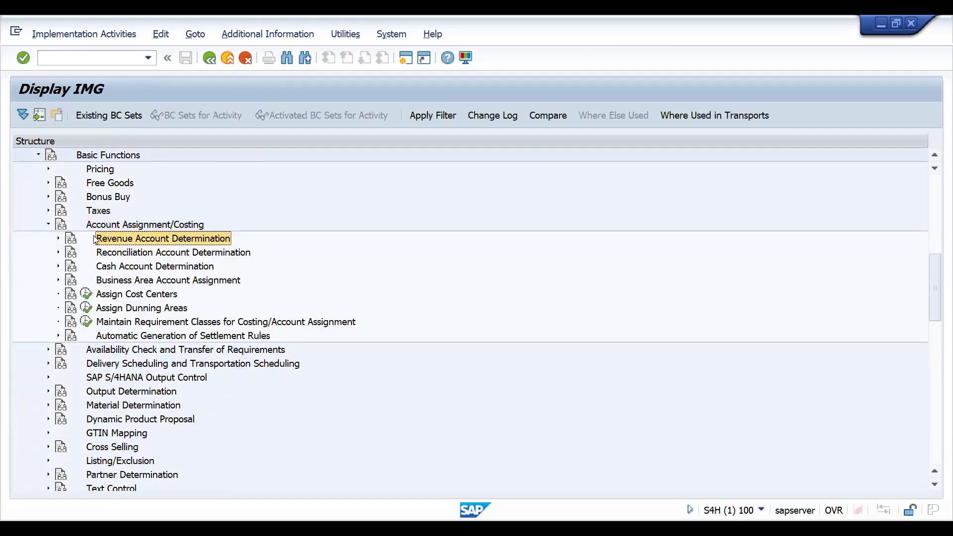
key(Right)
key(Down)
key(Down)
key(Up)
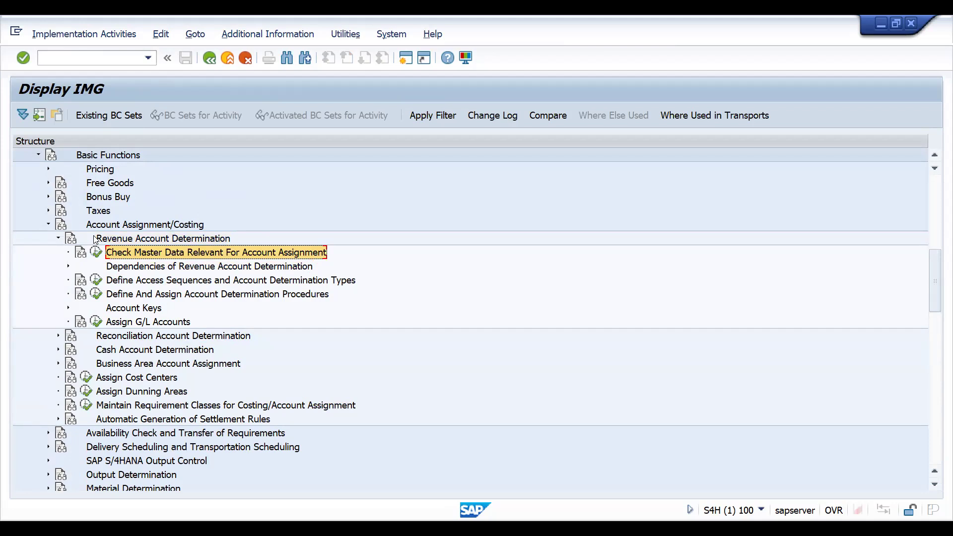
click(97, 252)
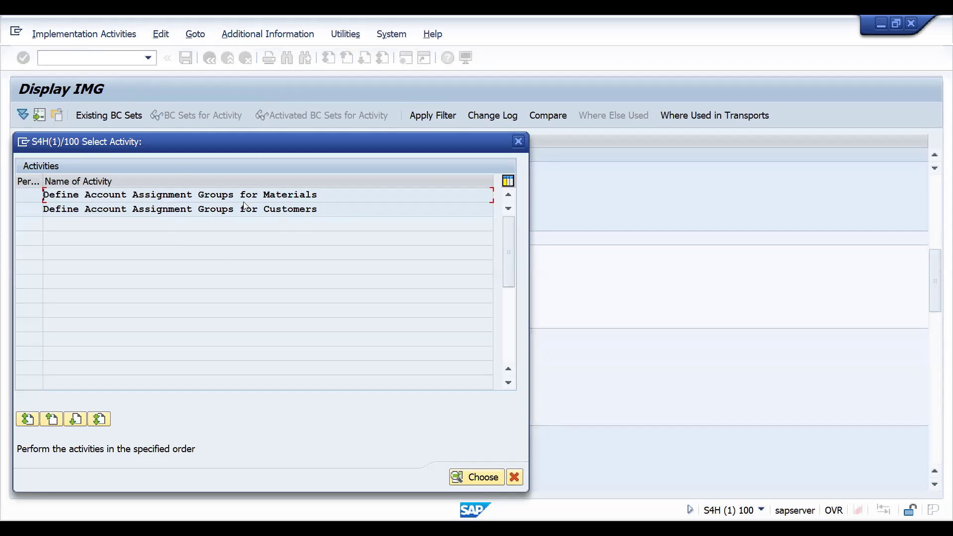
double_click(181, 210)
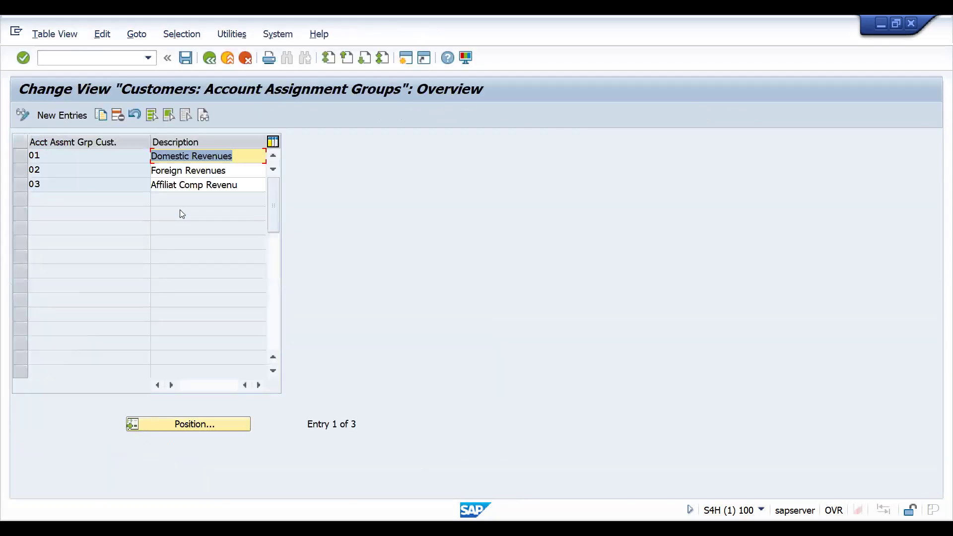
Create a new customer account assignment group Z1 with the description DIS REV.
click(195, 160)
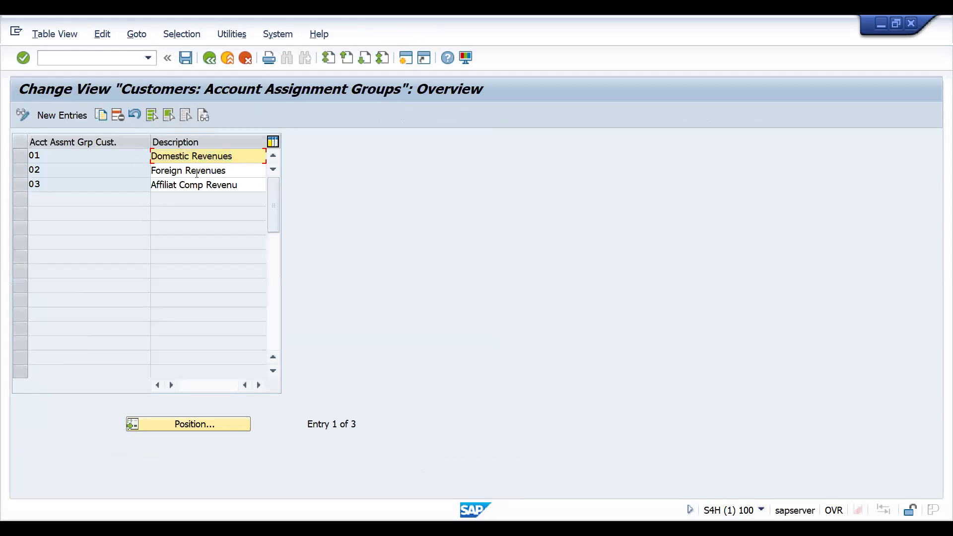
click(196, 171)
click(198, 184)
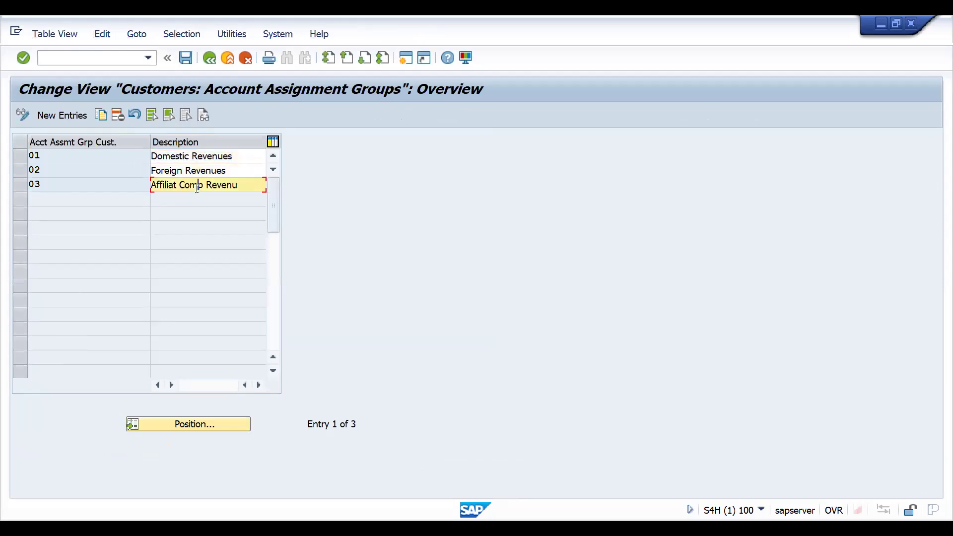
click(58, 117)
text(z1)
key(Tab)
text(DIS)
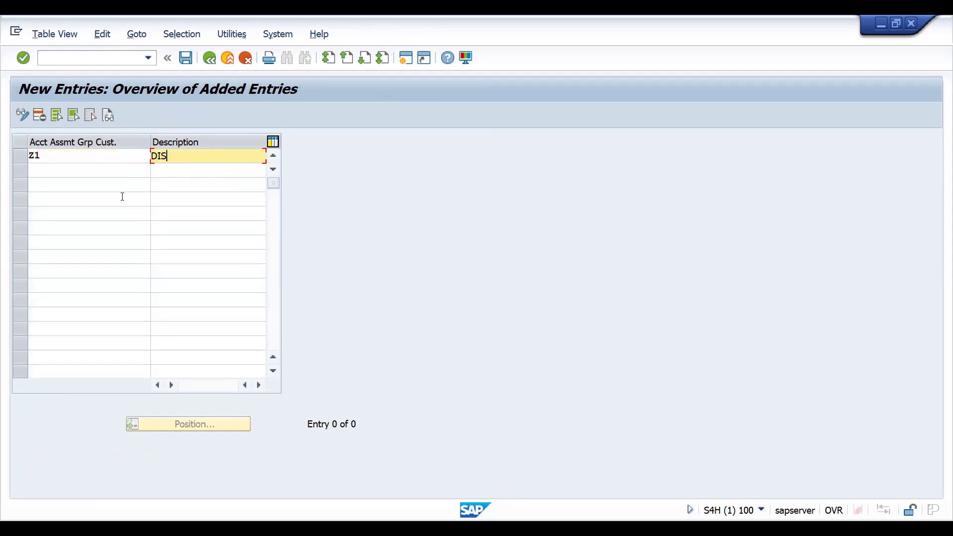
text( REV)
Add customer account assignment groups Z2 with description WH REV and Z3 with description RE REV.
click(63, 171)
text(z)
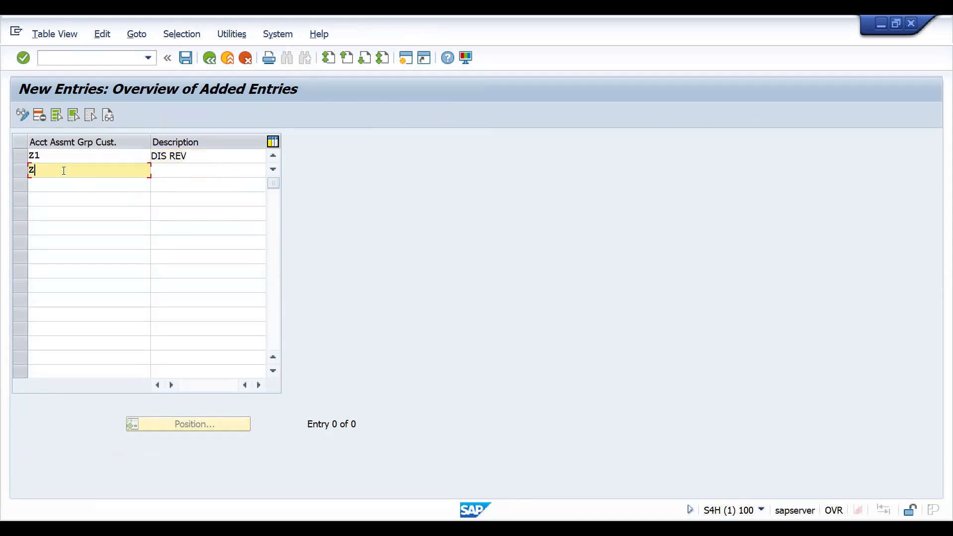
text(2)
key(Tab)
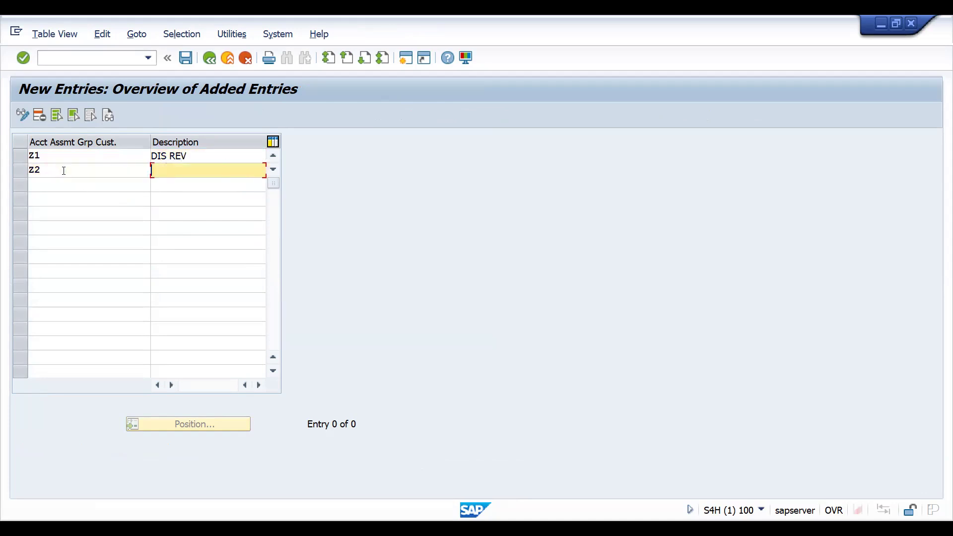
text(WH REV)
click(60, 179)
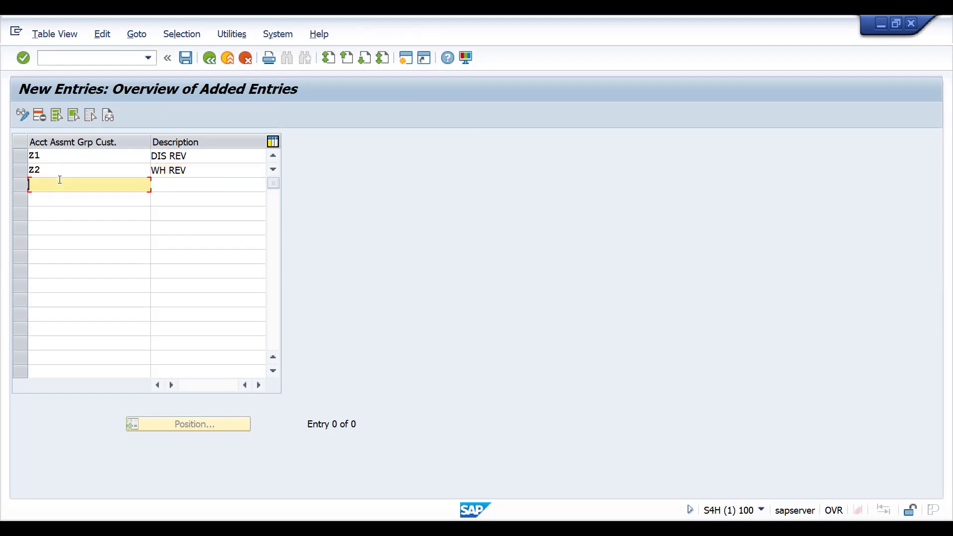
text(z3)
key(Tab)
text(R)
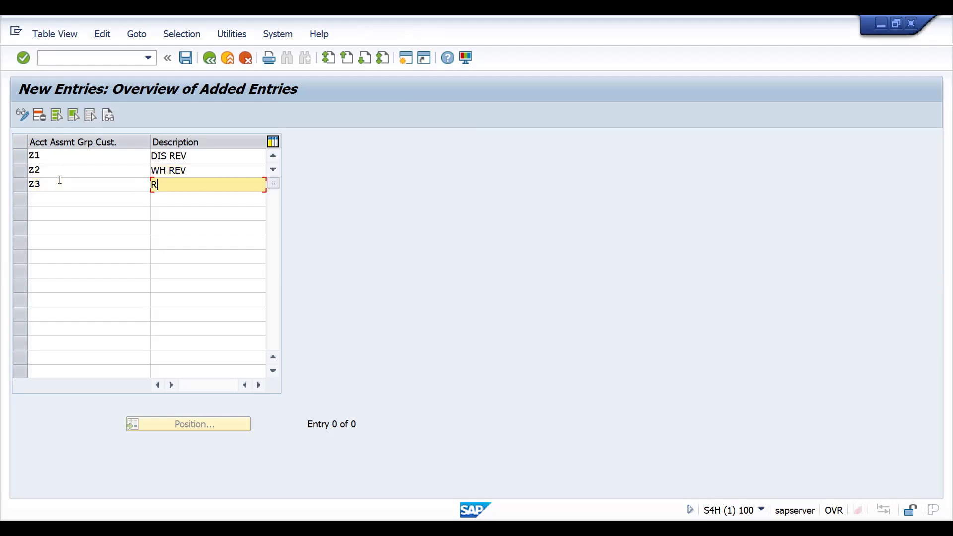
text(E REV)
Save the new account assignment groups under customizing request S4HK905358.
key(Return)
key(ctrl+s)
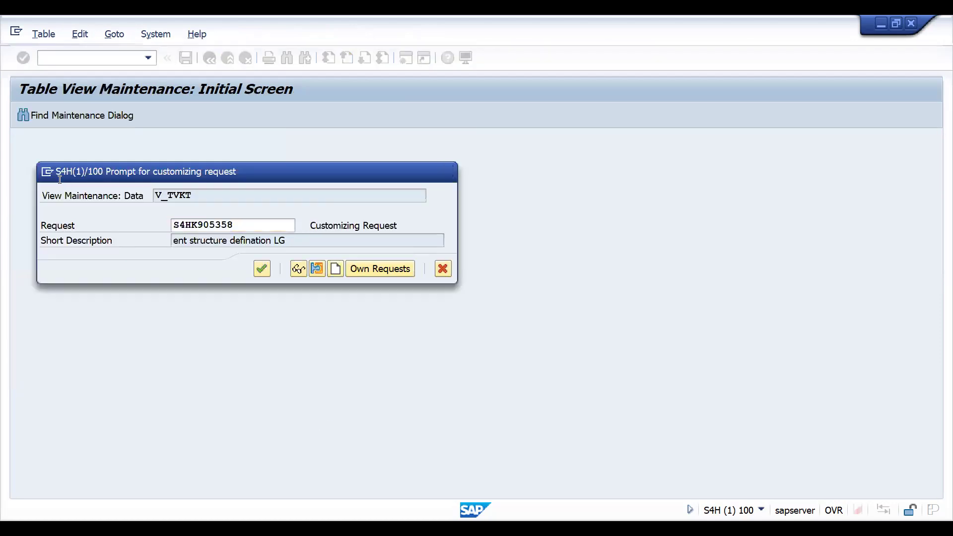
key(Return)
Leave the account assignment group activity and reopen table 002 Cust.Grp/Account Key in the Assign G/L Accounts session.
key(F3)
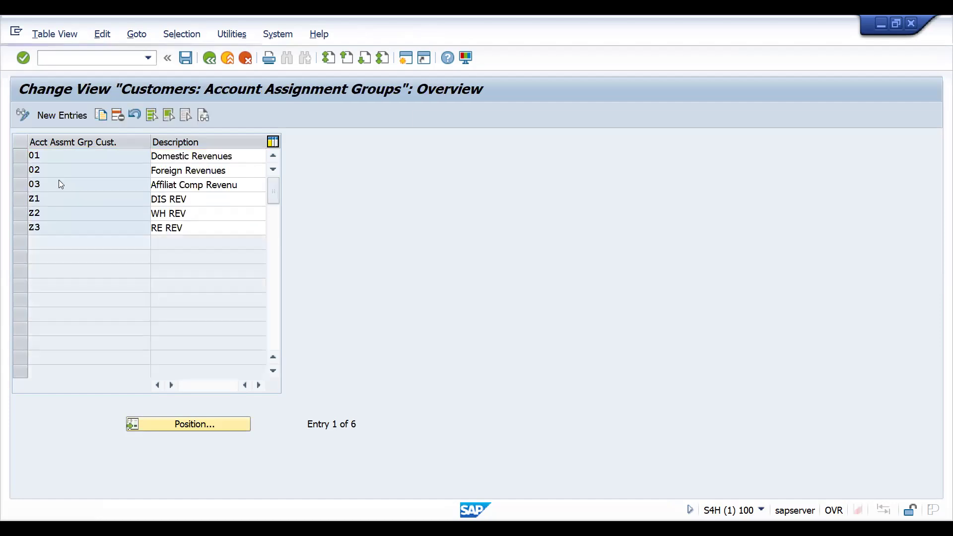
key(F3)
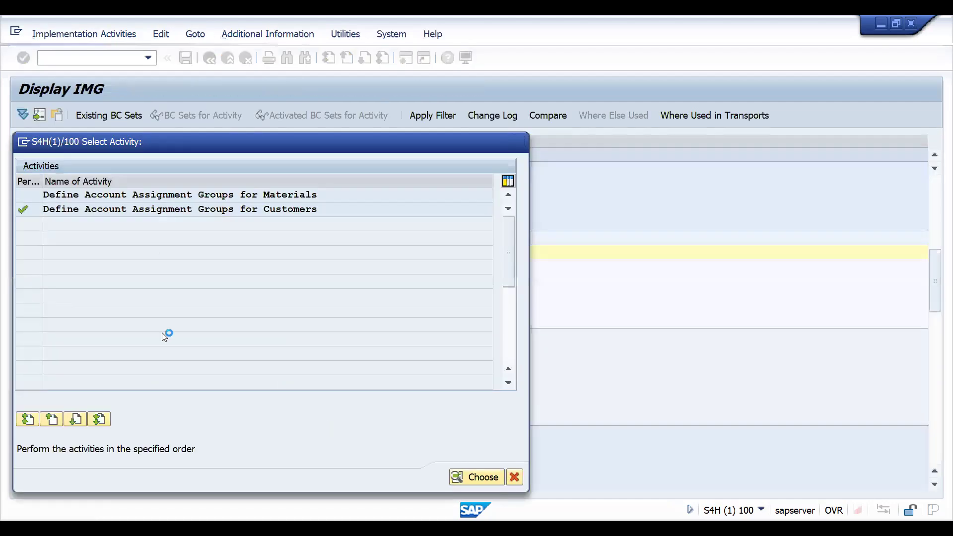
key(F3)
click(95, 322)
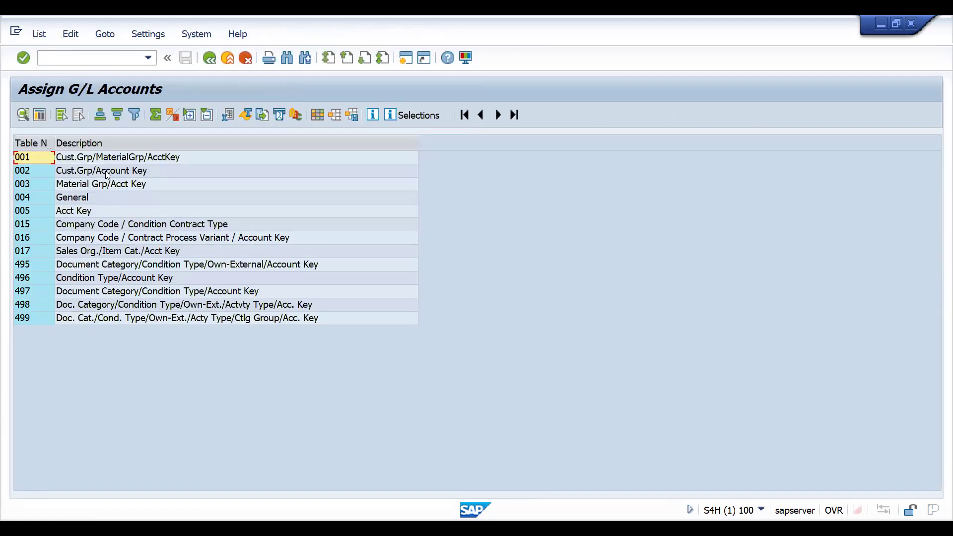
double_click(107, 170)
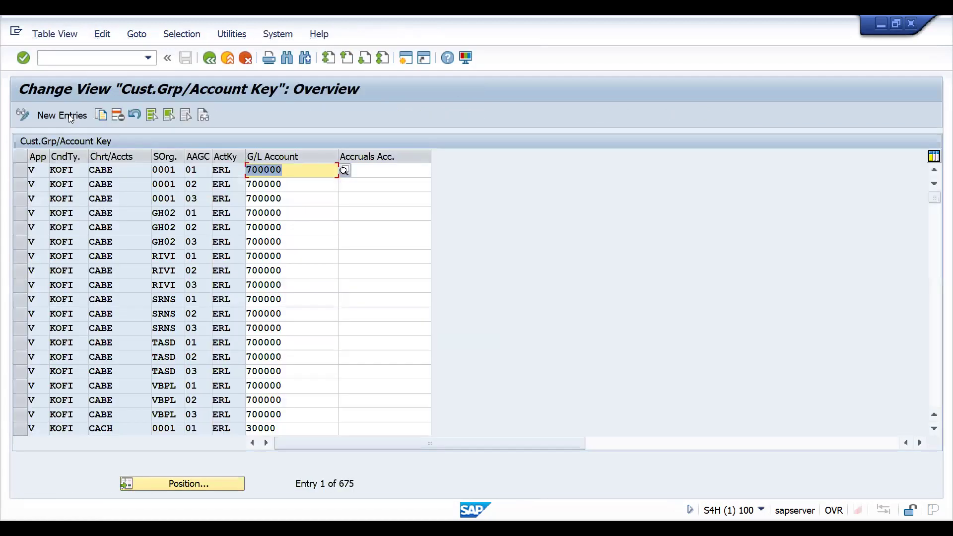
Start a new account determination entry with application V, condition type KOFI, chart of accounts INT and sales organization DRAM.
click(61, 116)
text(V)
key(Tab)
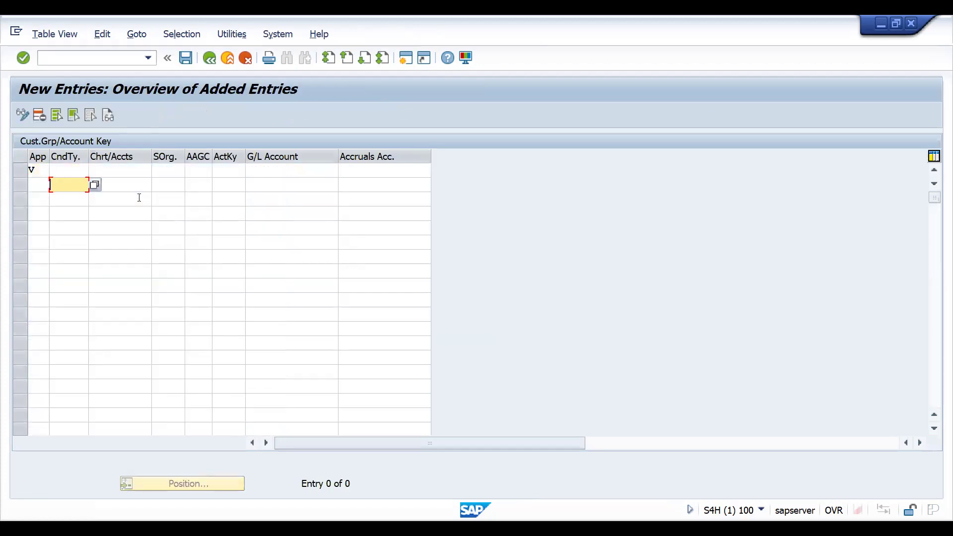
text(KOFI)
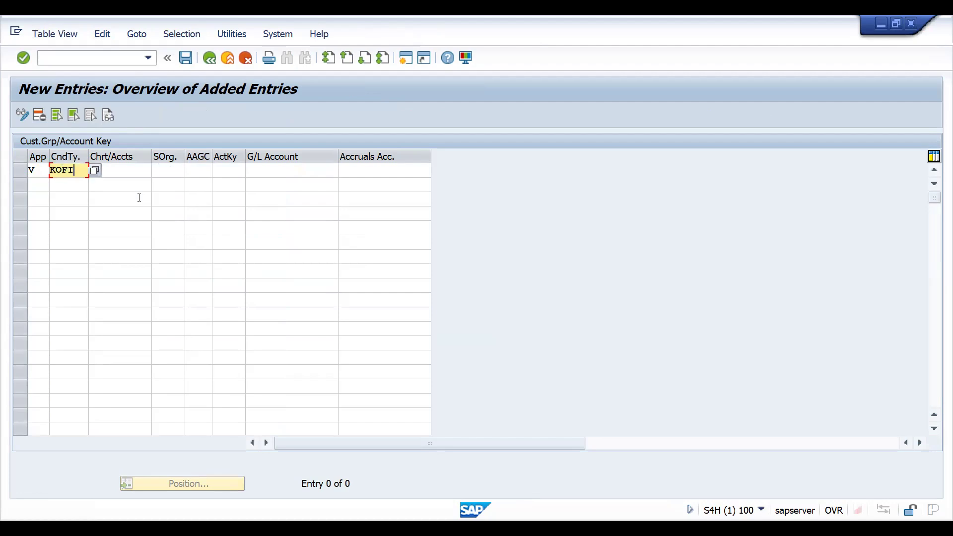
key(Tab)
text(INT)
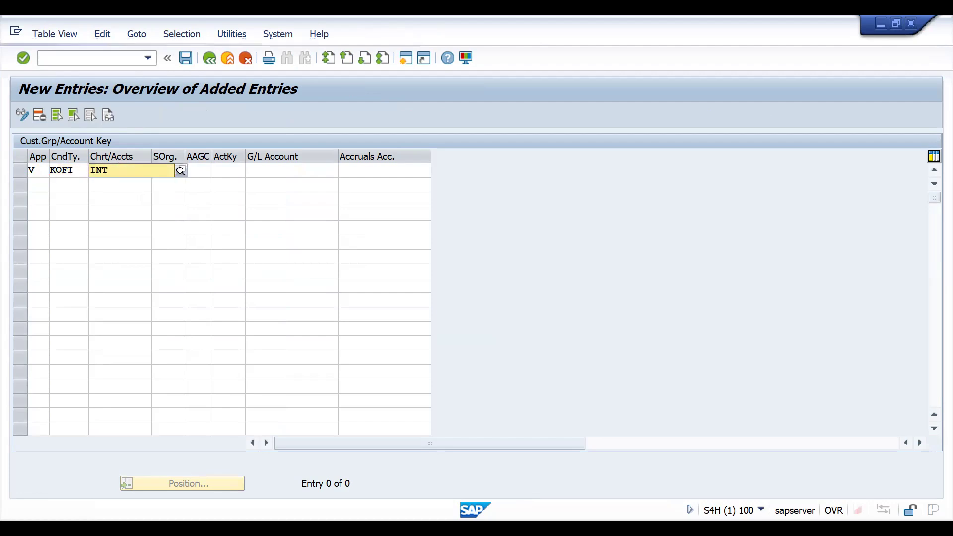
key(Tab)
text(DRAM)
key(Return)
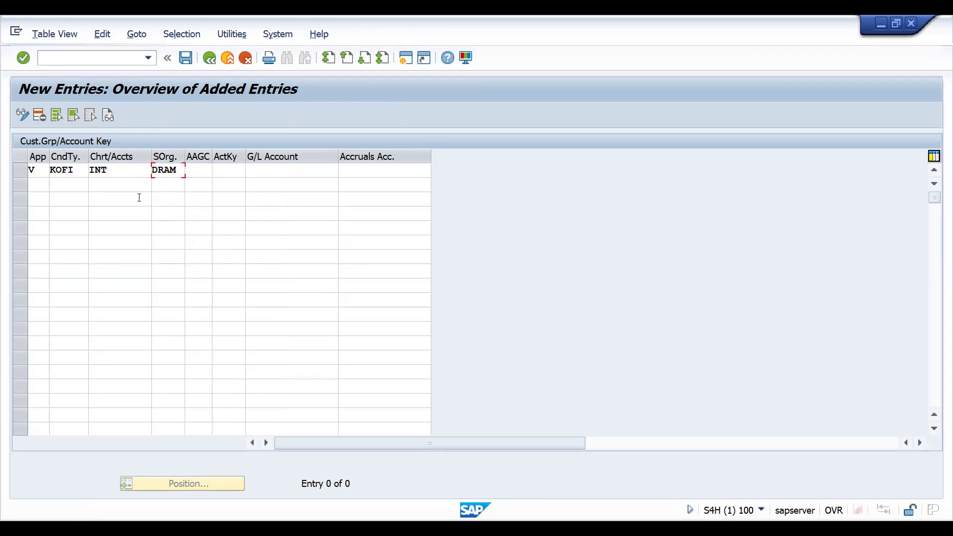
Assign customer account assignment group Z1 and account key ERL to the first new entry.
click(208, 173)
text(Z1)
key(Tab)
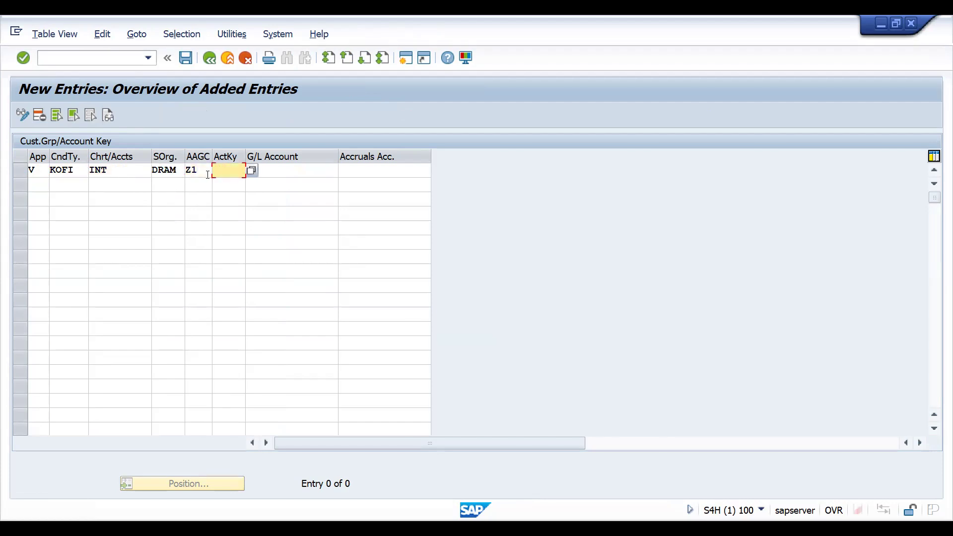
text(ERL)
key(Tab)
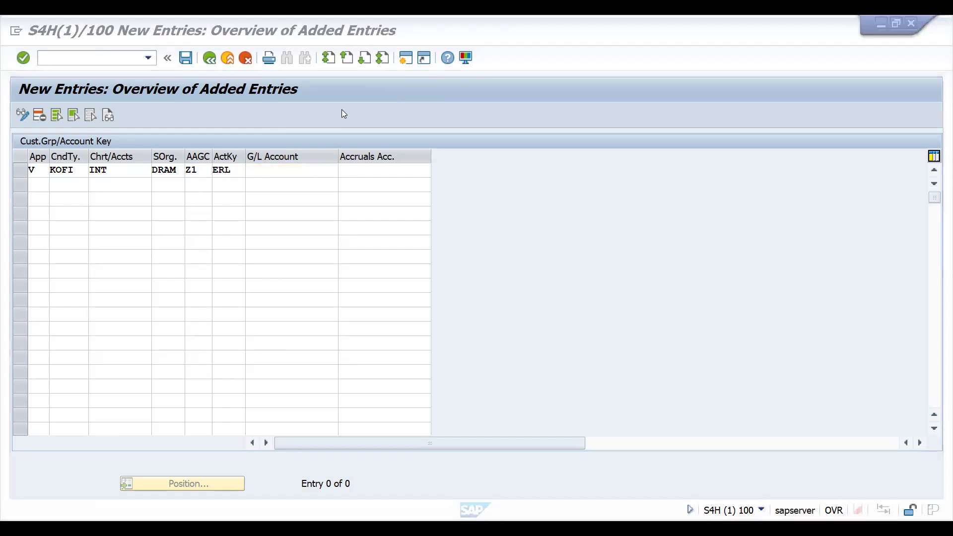
Copy G/L account 900011 from the CUSTOMER MASTER S4 Excel workbook into the Z1 entry in SAP.
key(alt+Tab)
key(ctrl+c)
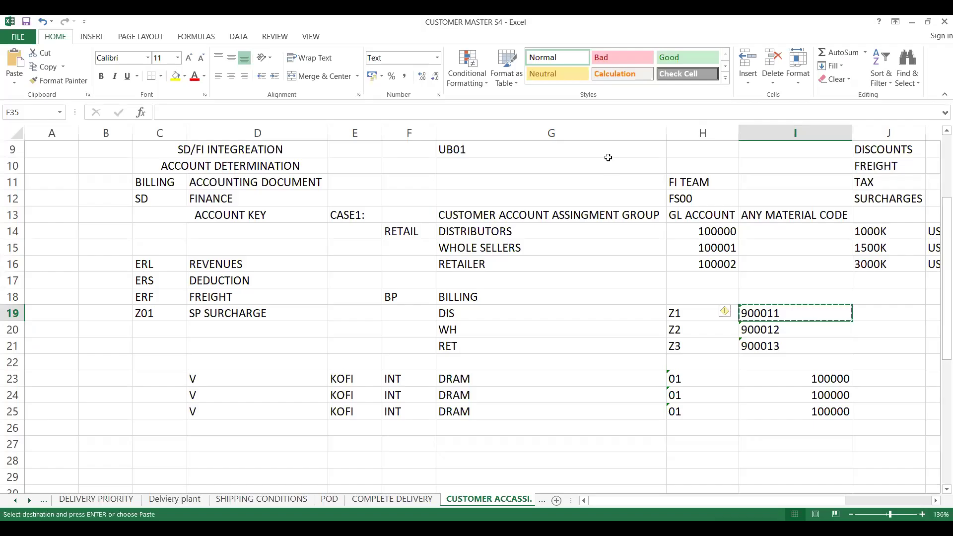
key(alt+Tab)
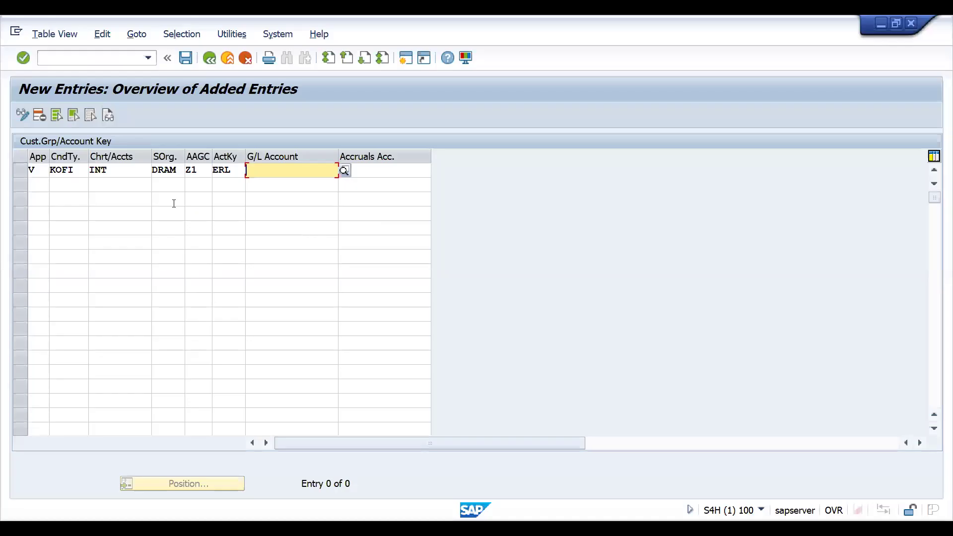
key(ctrl+v)
Begin the second entry with application V, condition type KOFI, chart of accounts INT and sales organization DRAM.
click(30, 184)
text(V)
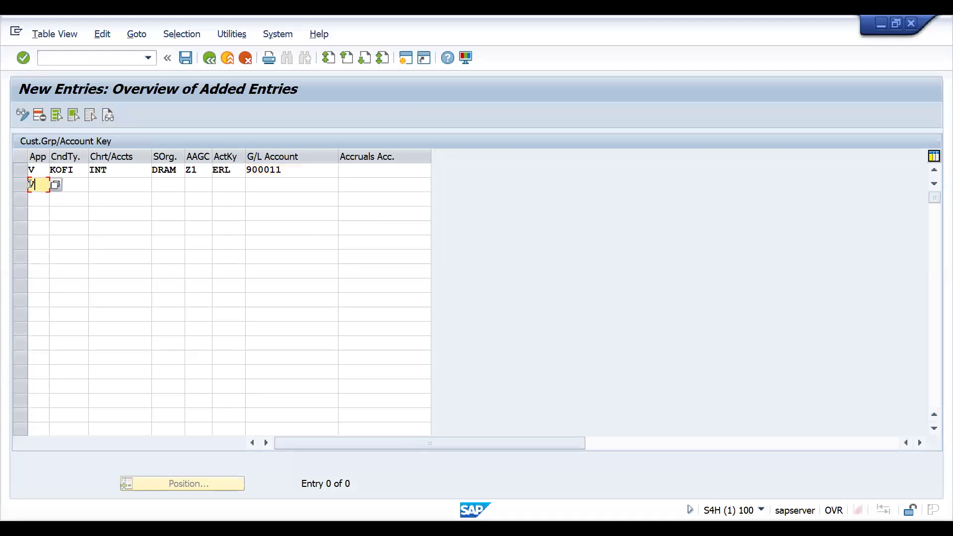
key(Tab)
text(KOFI)
key(Tab)
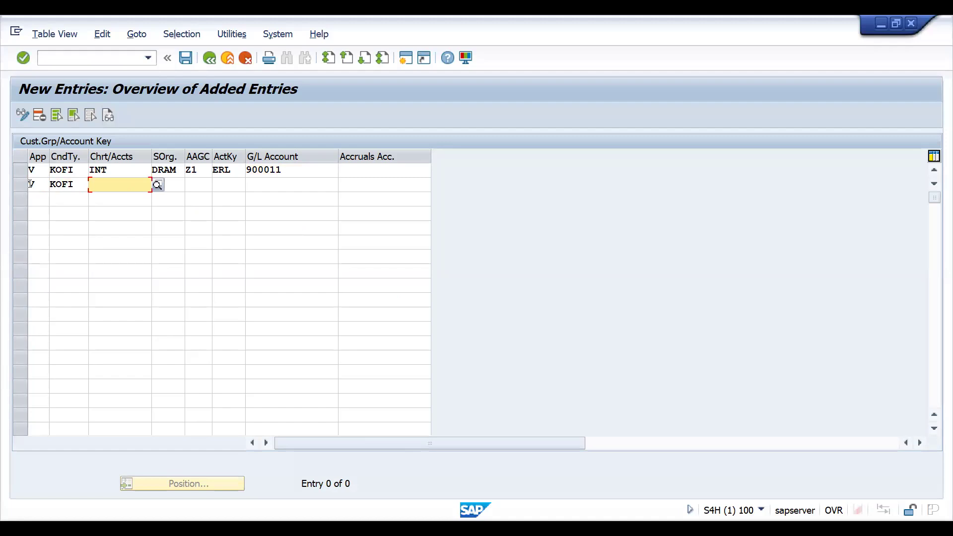
text(INT)
key(Tab)
text(DRAM)
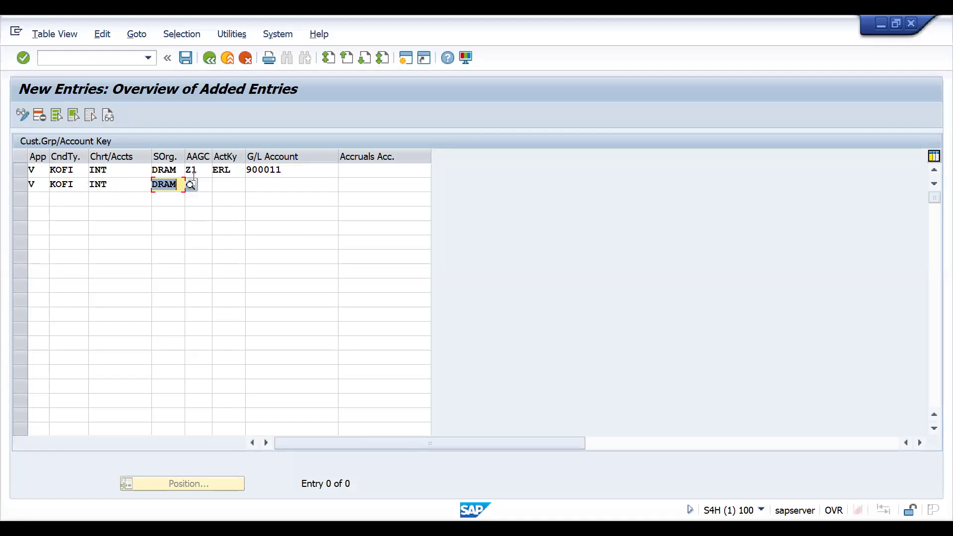
Complete the second entry with account assignment group Z2, account key ERL and G/L account 900012.
click(212, 183)
click(197, 183)
text(Z2)
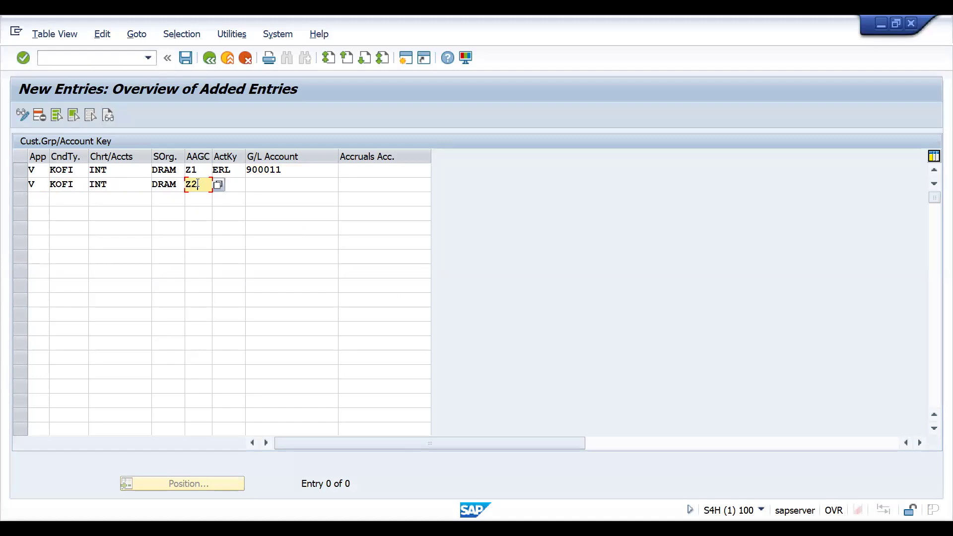
key(Tab)
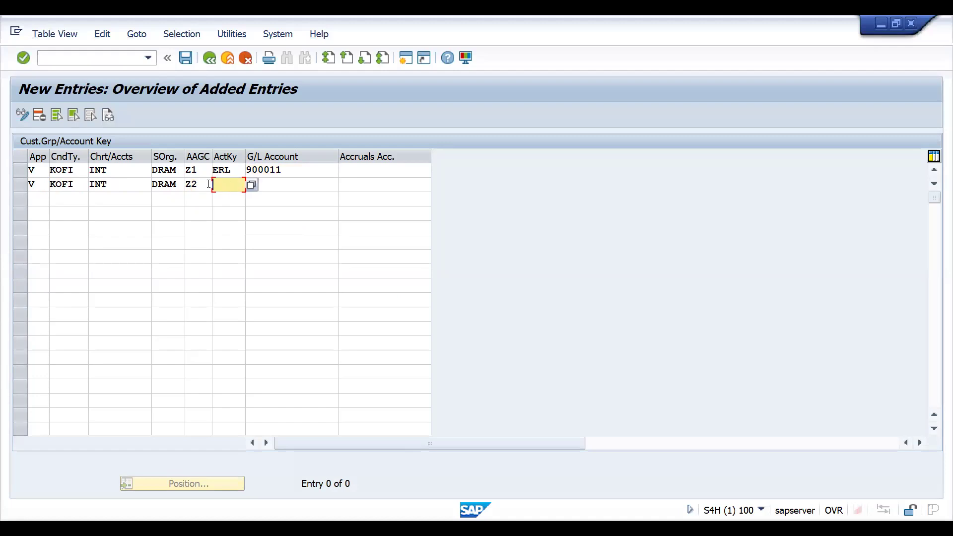
text(ERL)
key(Tab)
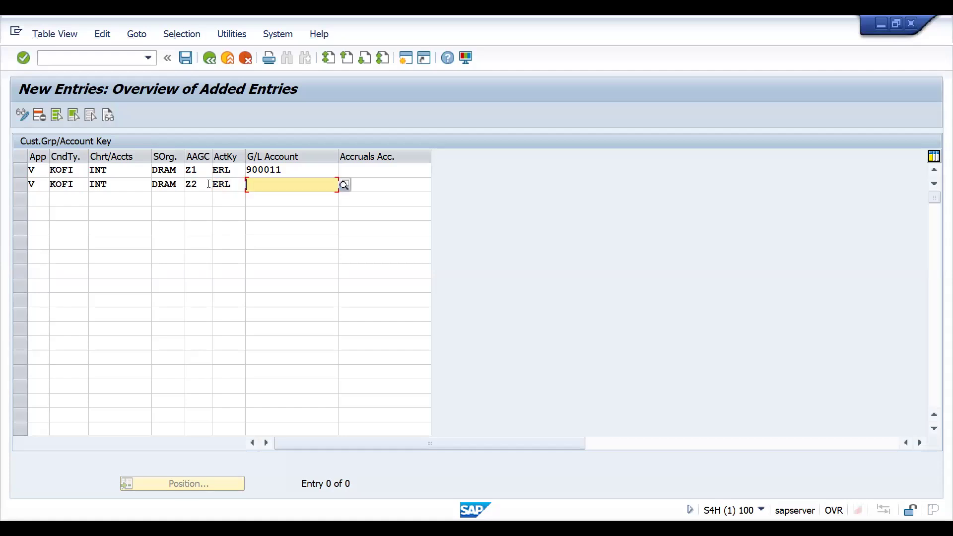
text(900012)
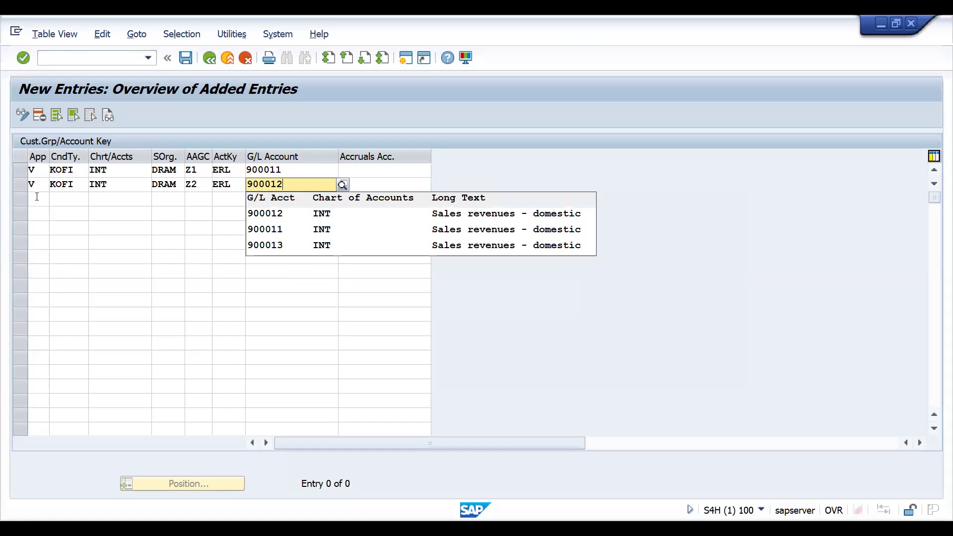
Begin the third entry with application V, condition type KOFI, chart of accounts INT and sales organization DRAM.
click(37, 197)
text(V)
key(Tab)
text(KOFI)
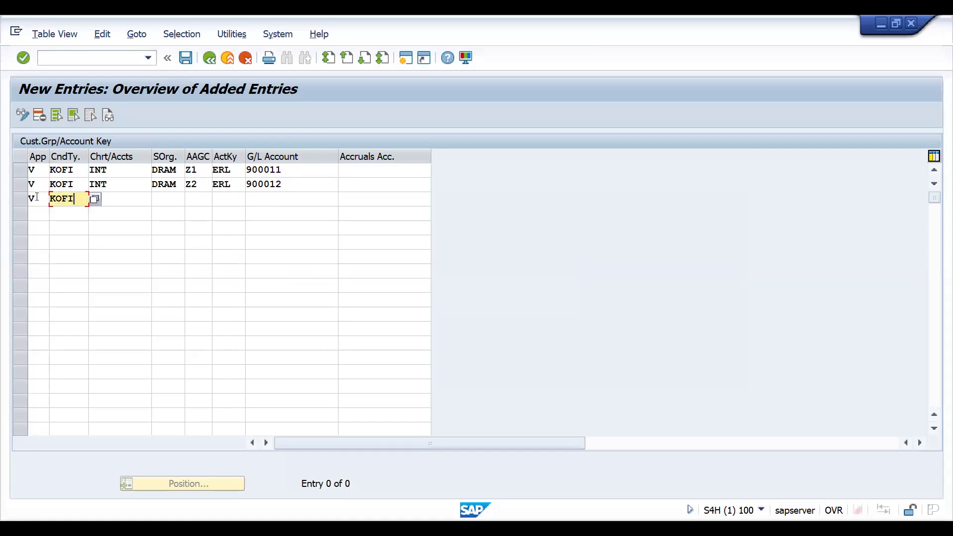
key(Tab)
text(INT)
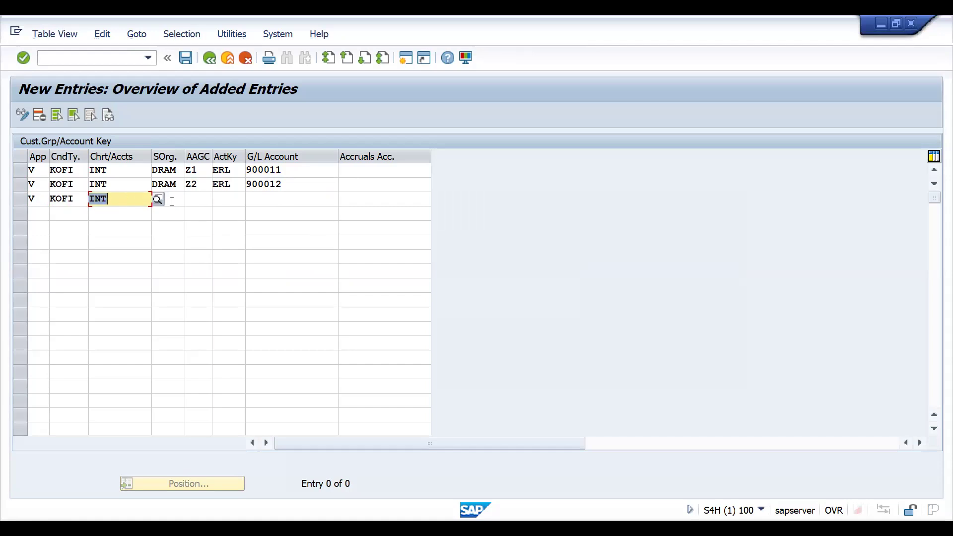
click(176, 199)
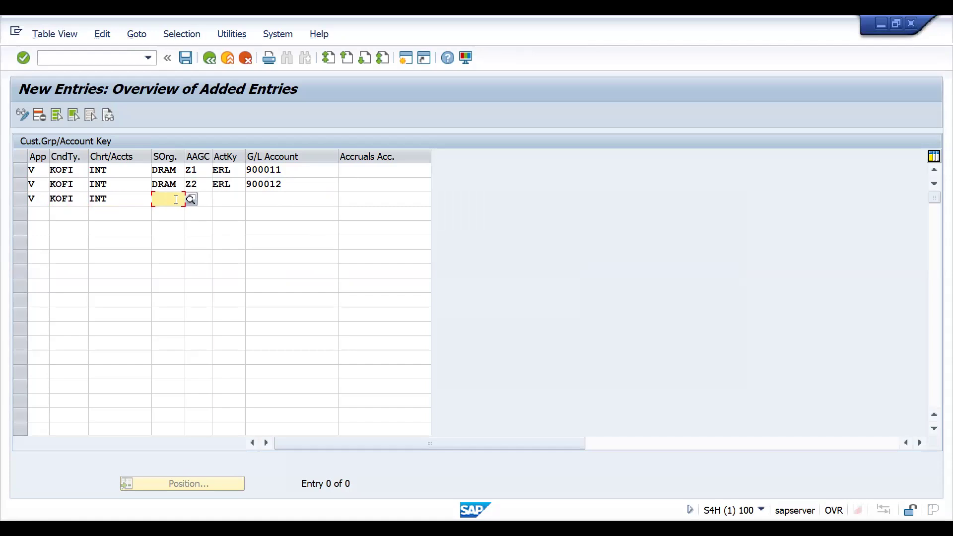
text(DRAM)
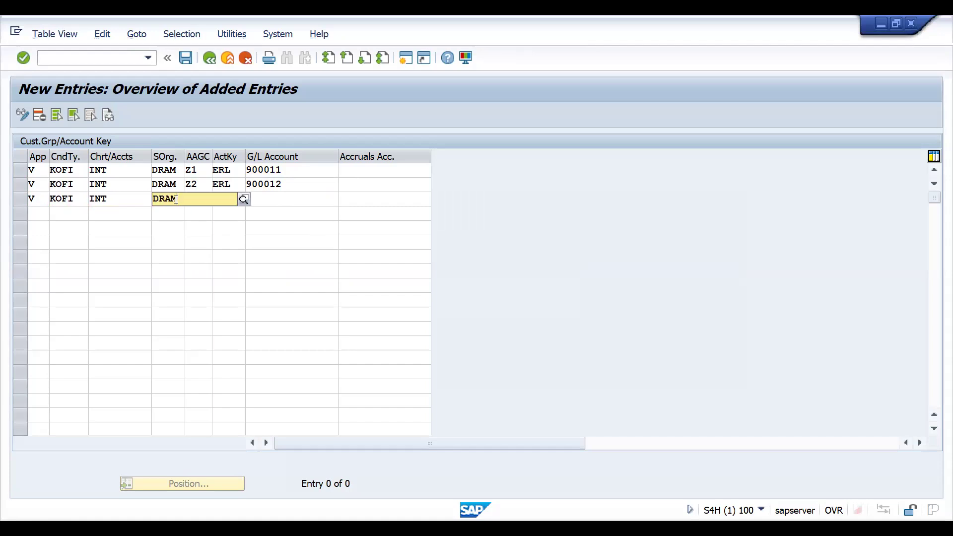
Complete the third entry with account assignment group Z3, account key ERL and G/L account 900013.
key(Tab)
text(Z3)
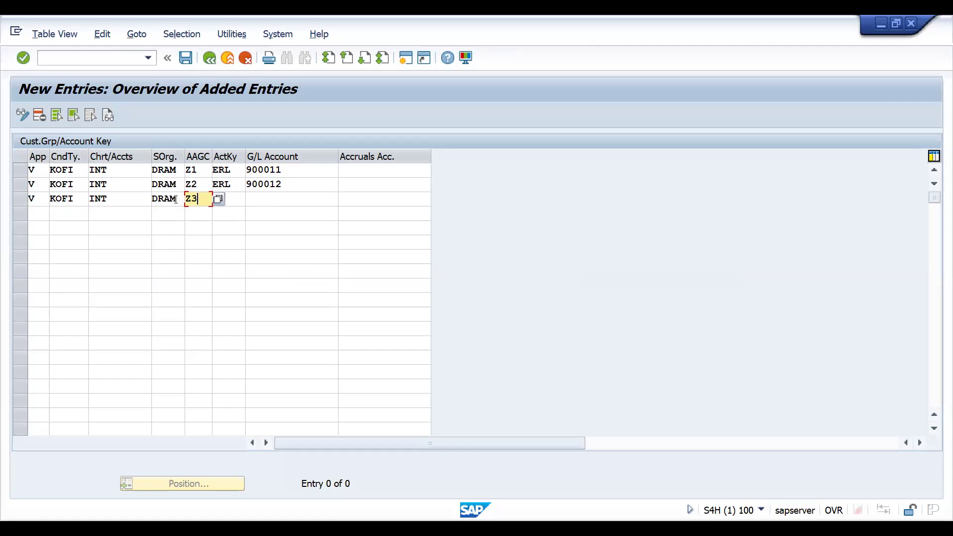
key(Tab)
text(ERL)
key(Tab)
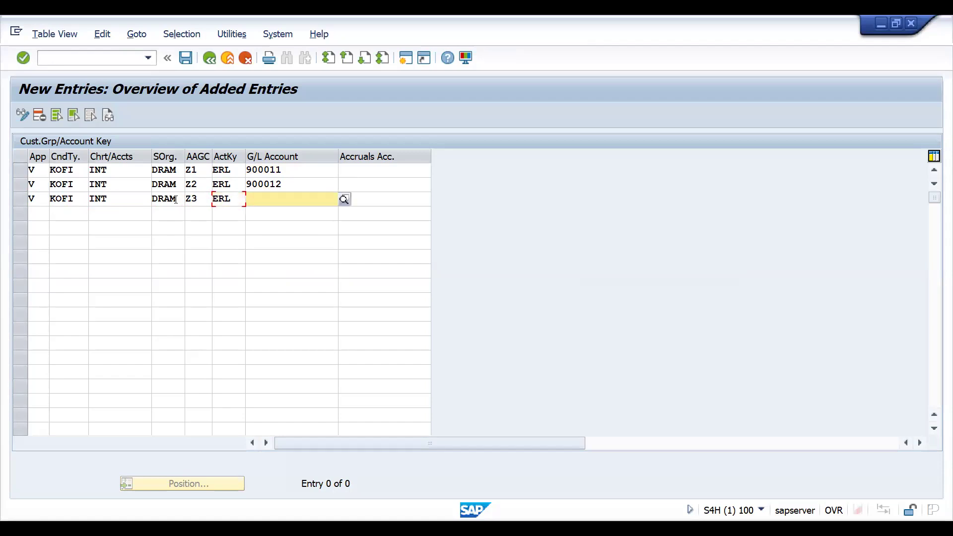
text(900013)
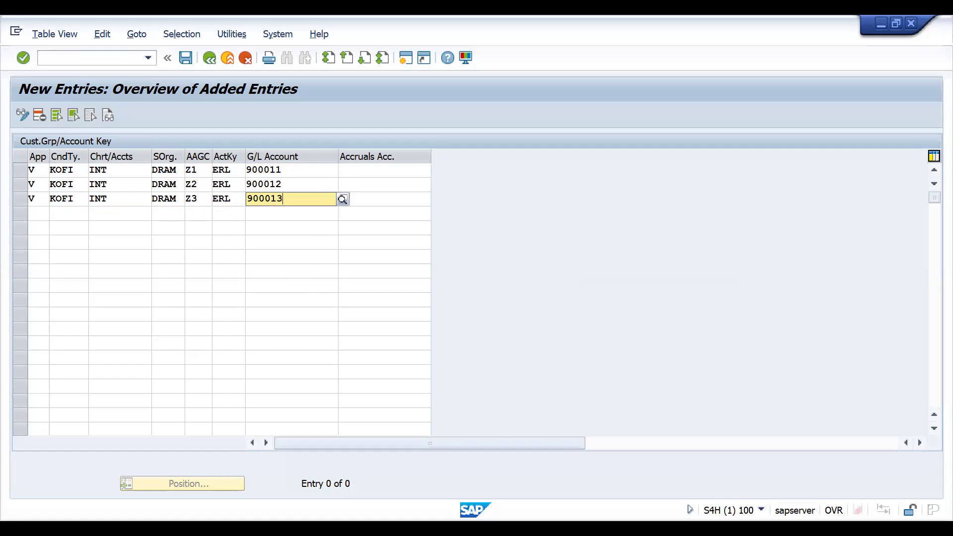
key(Return)
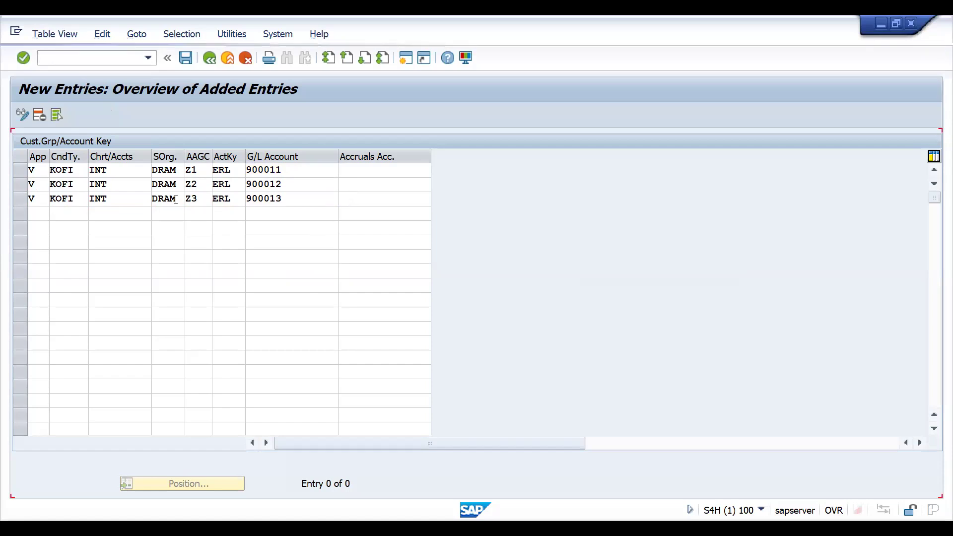
Save the three G/L account entries under customizing request S4HK905358 and copy their rows from application V to the G/L account.
key(ctrl+s)
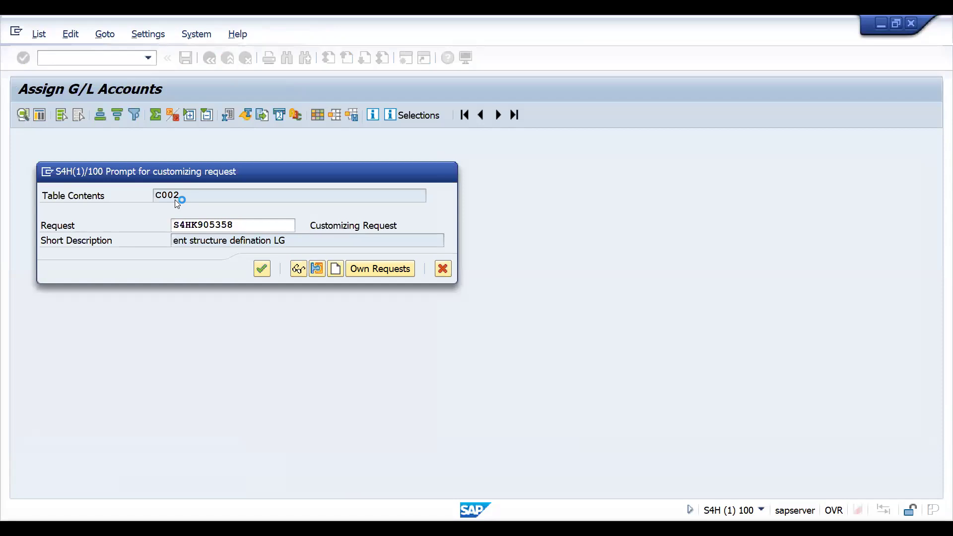
key(Return)
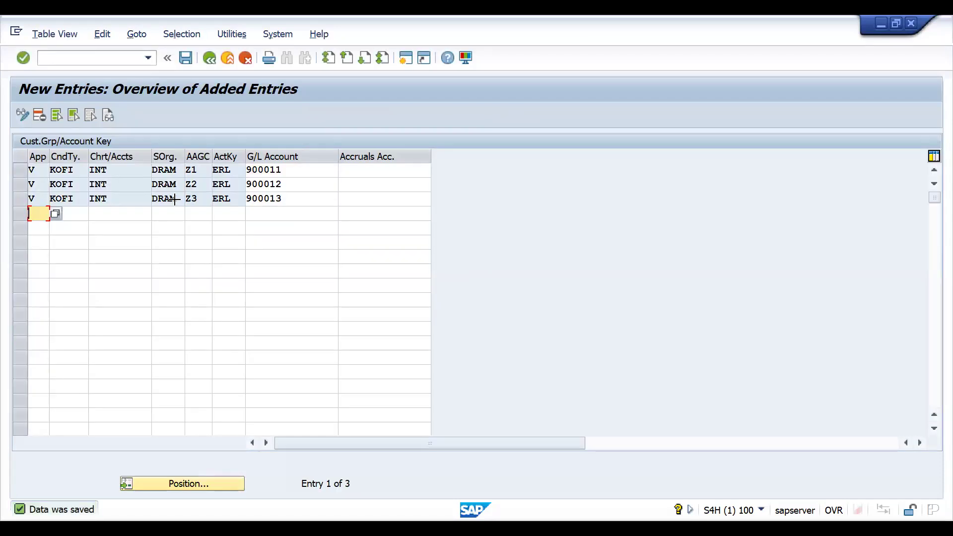
drag(26, 166, 284, 201)
key(ctrl+c)
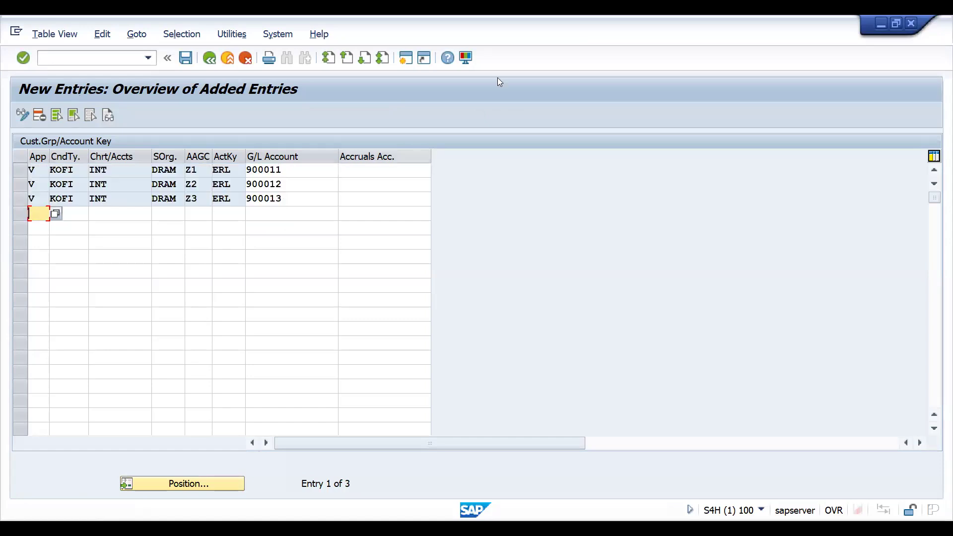
Switch to the CUSTOMER MASTER S4 workbook in Excel and paste the copied entries starting at cell D27.
key(alt+Tab)
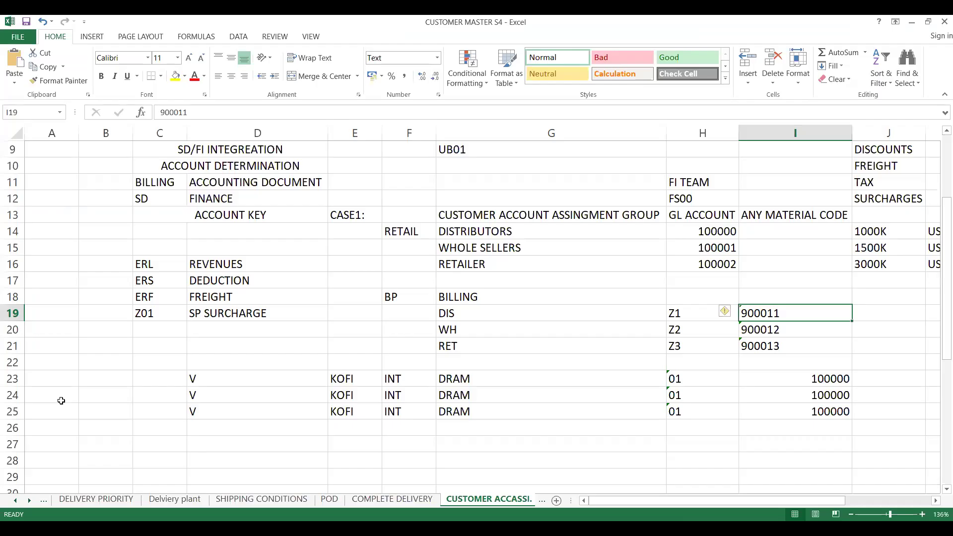
click(60, 400)
key(Down)
key(Down)
key(Down)
key(Down)
key(Down)
key(Down)
key(Down)
key(Down)
key(Down)
key(Down)
key(Up)
key(Up)
key(Up)
key(Up)
key(Up)
key(Up)
key(Up)
key(Right)
key(Right)
key(Right)
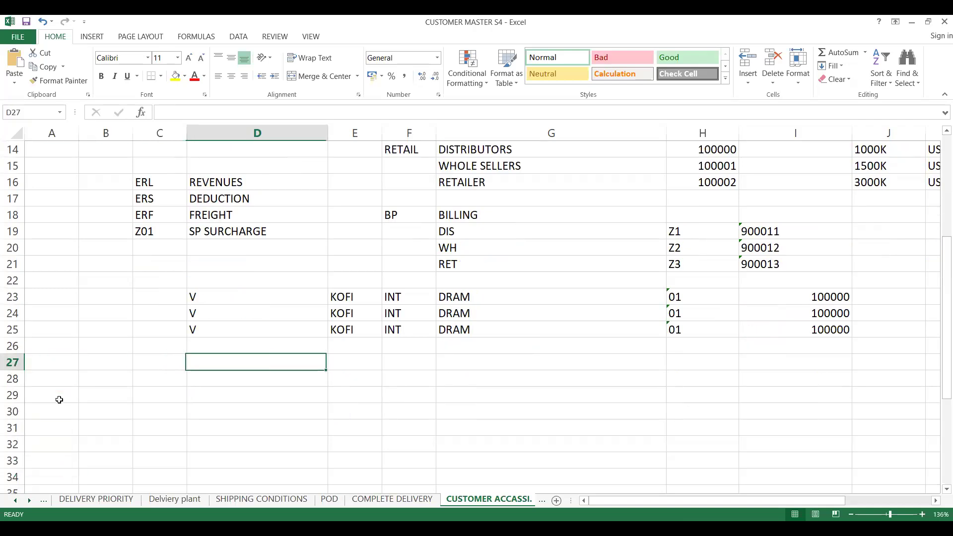
key(ctrl+v)
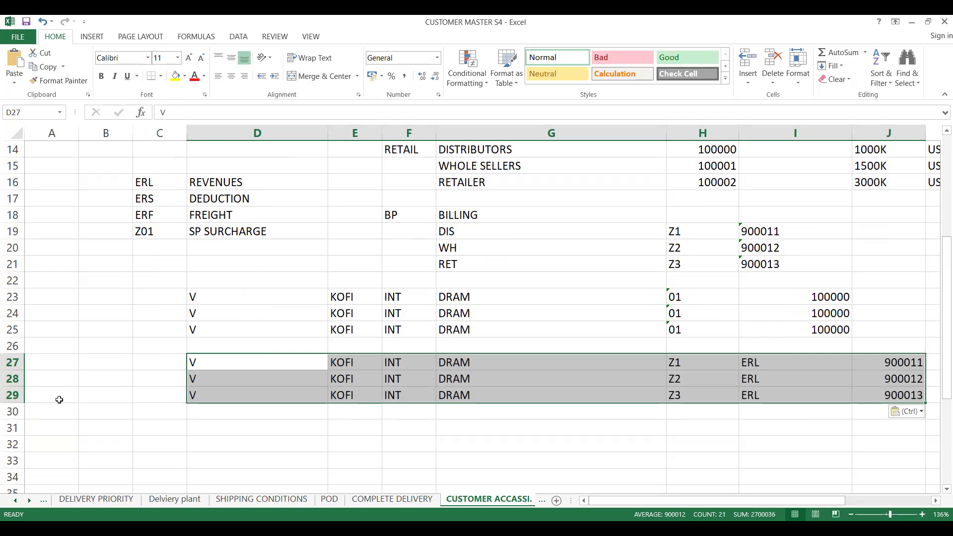
Fill the pasted rows D27:J29 with yellow and apply all borders to them.
click(186, 76)
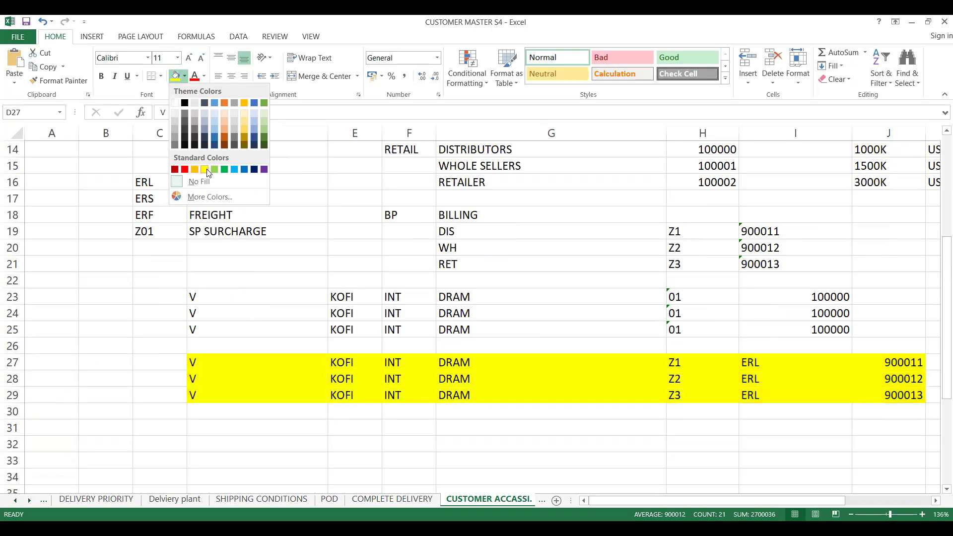
click(204, 169)
click(161, 76)
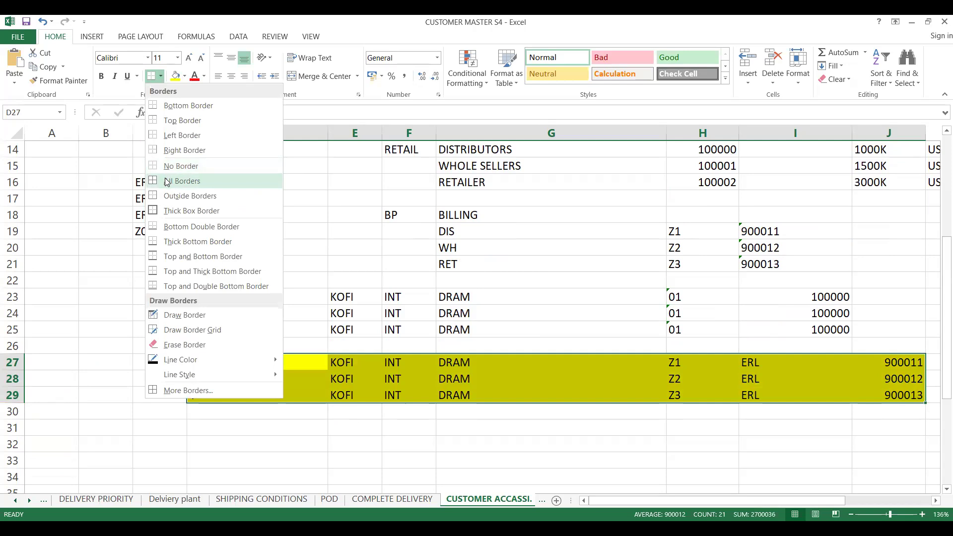
key(Return)
click(398, 296)
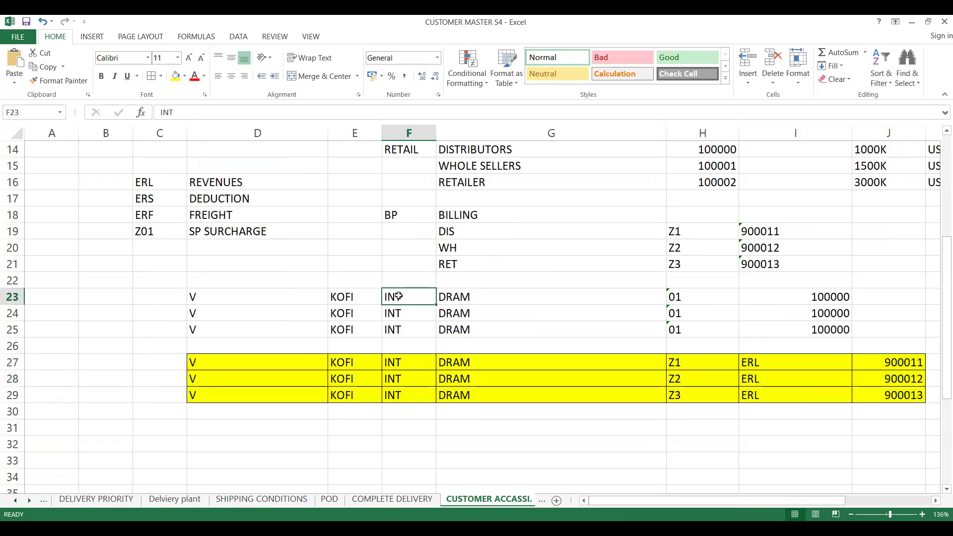
Switch to SAP, start transaction BP and open the KRISHNA TEA VENTURES LTD. business partner in change mode.
key(alt+Tab)
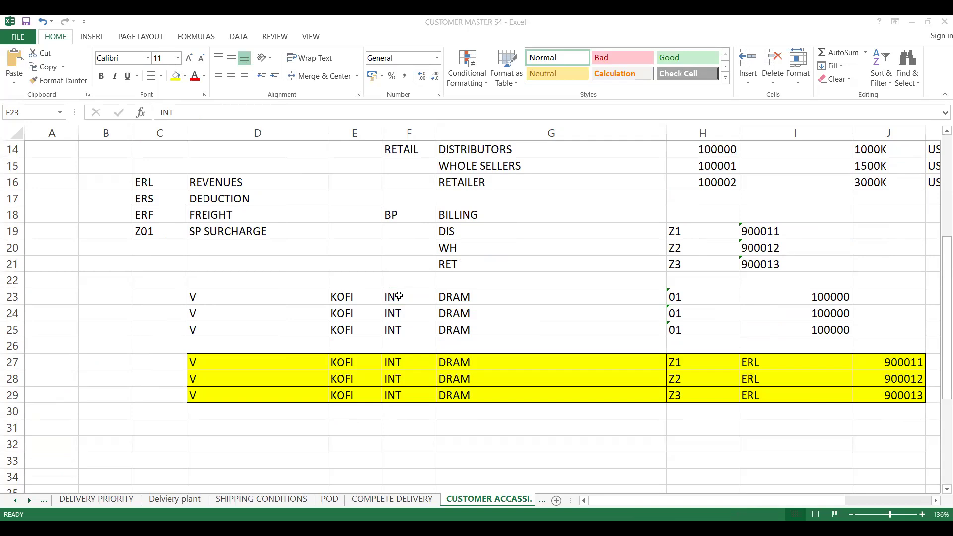
text(/NBP)
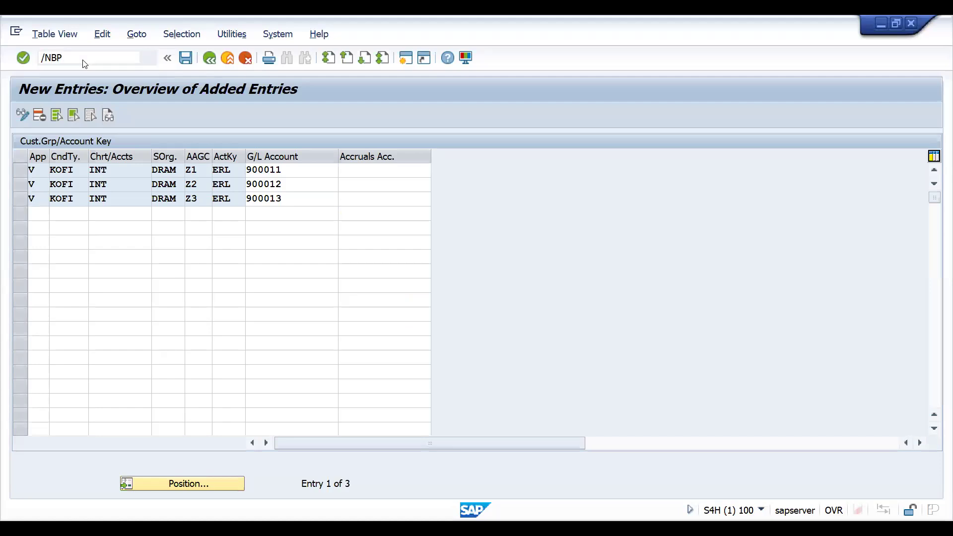
key(Return)
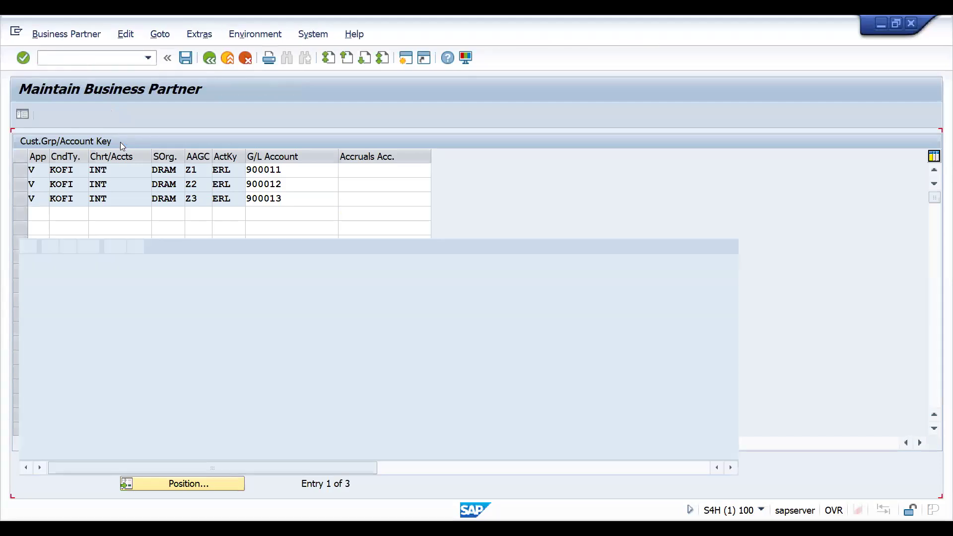
click(176, 215)
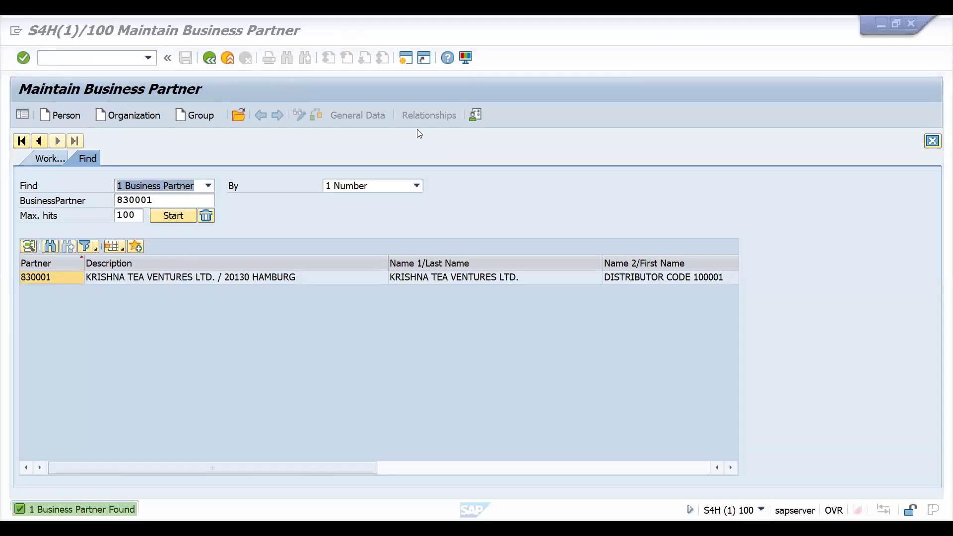
double_click(194, 280)
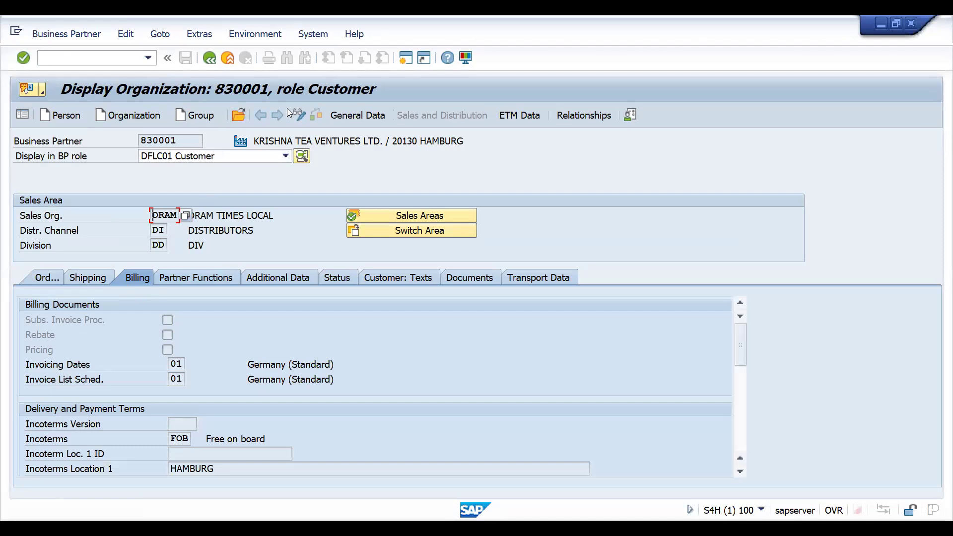
click(297, 114)
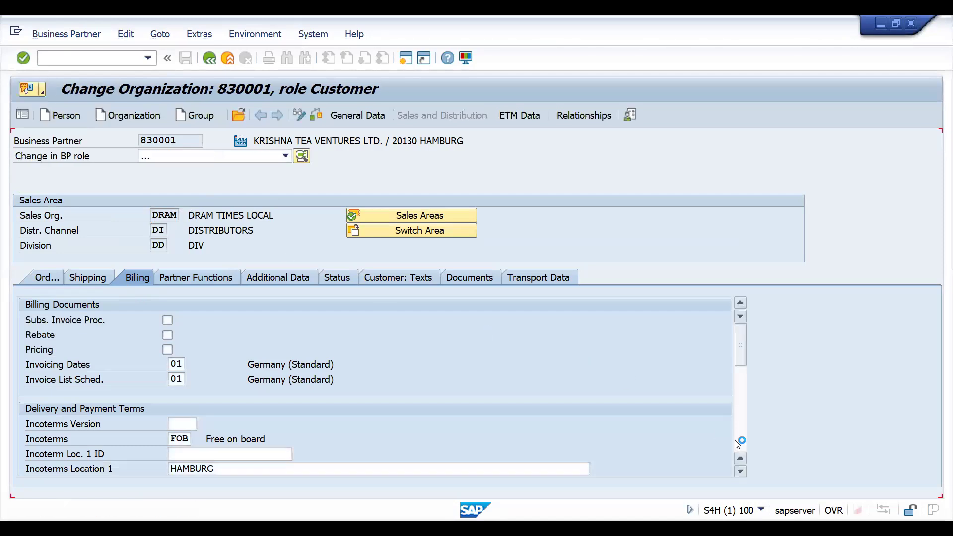
Set the customer account assignment group to Z1 in KRISHNA TEA VENTURES LTD.'s billing data and save.
scroll(207, 410, down, 4)
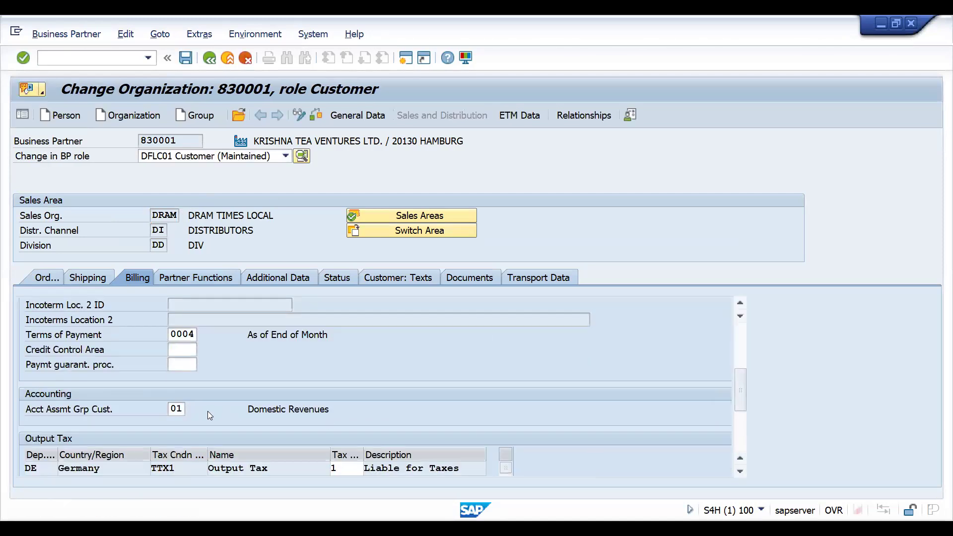
click(172, 408)
key(Delete)
key(Delete)
text(Z1)
key(Return)
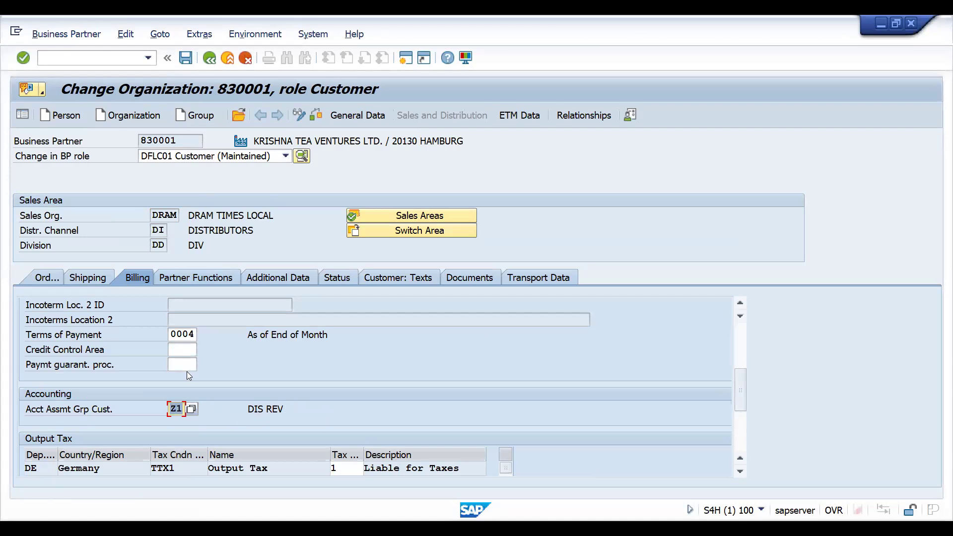
click(185, 58)
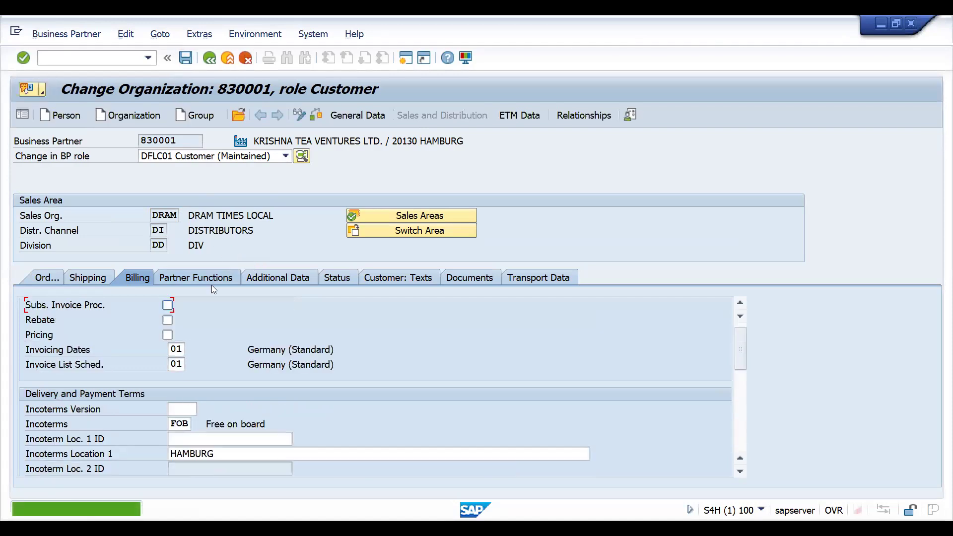
Copy the payer's customer number from KRISHNA TEA VENTURES LTD.'s partner functions and paste it into cell K27 of the Excel sheet.
click(200, 277)
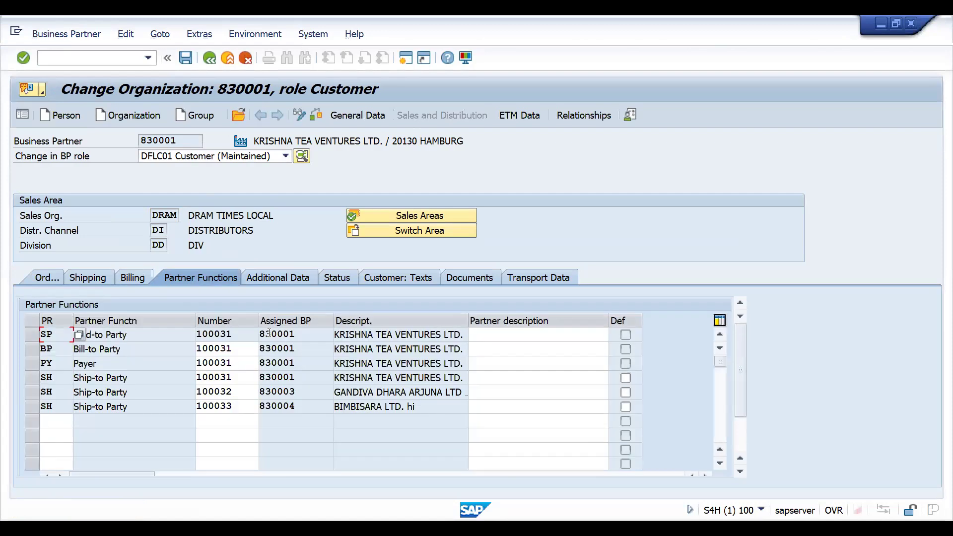
click(232, 364)
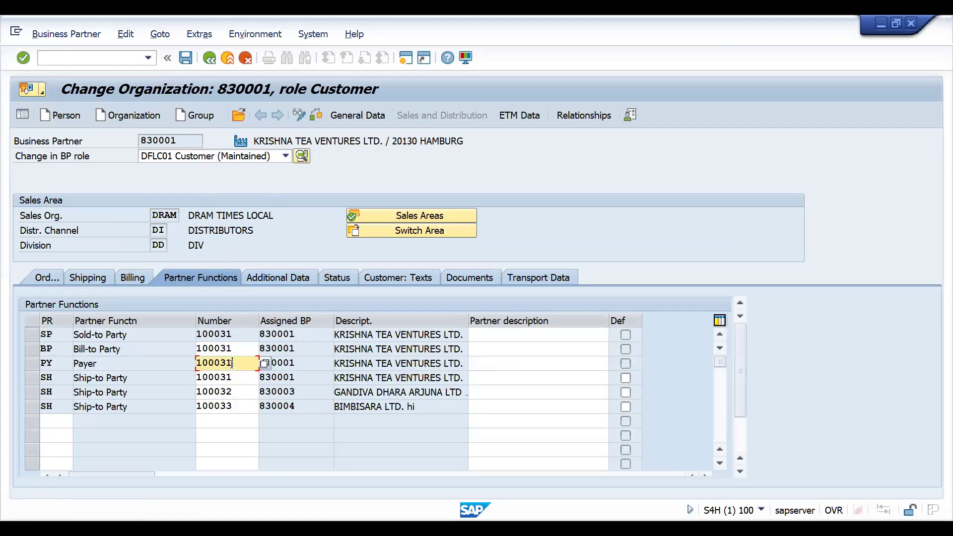
double_click(232, 364)
click(231, 364)
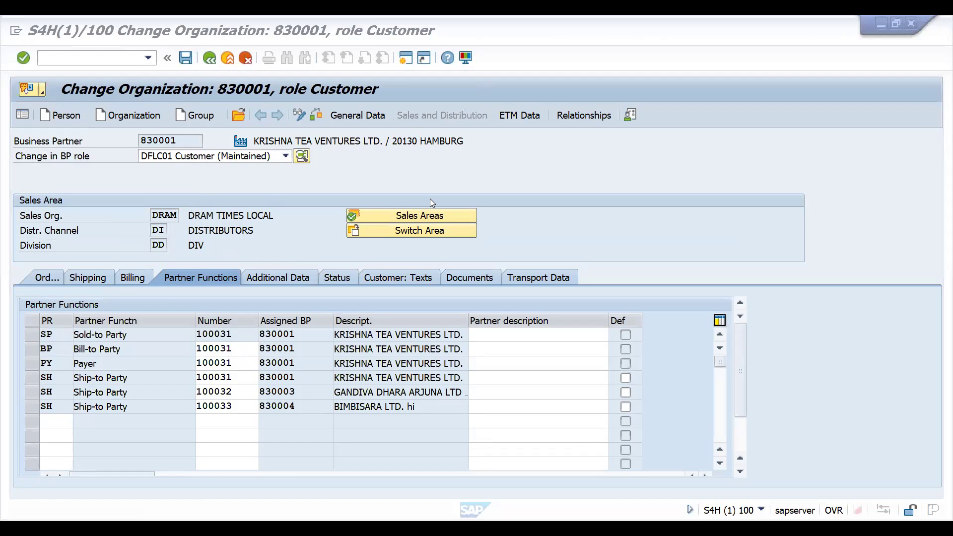
key(alt+Tab)
click(588, 364)
key(Right)
key(Right)
key(Right)
key(Right)
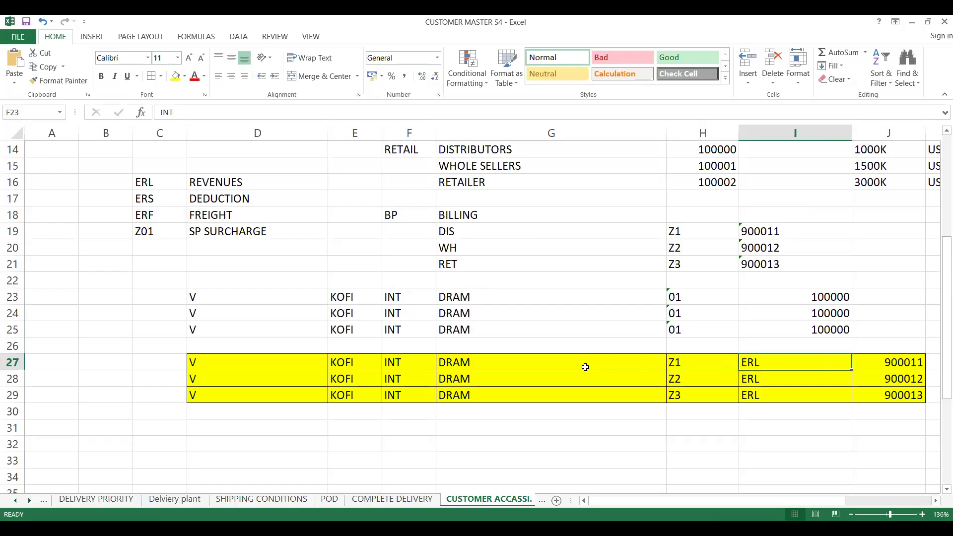
key(ctrl+v)
Enter the heading CUST SAMPLE in cell K26 and the label DIS in cell L27.
click(655, 344)
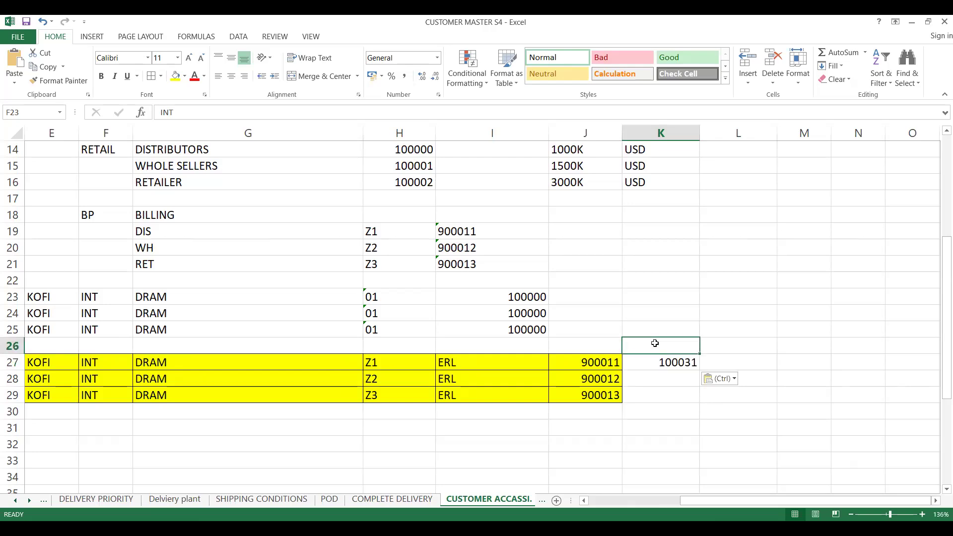
text(CUST SAMPLE)
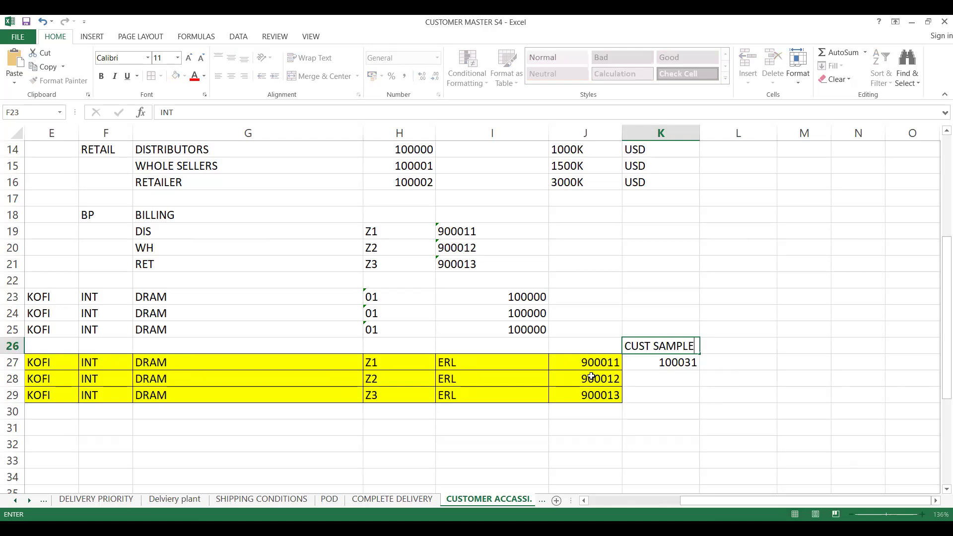
click(596, 361)
click(719, 360)
text(DIS)
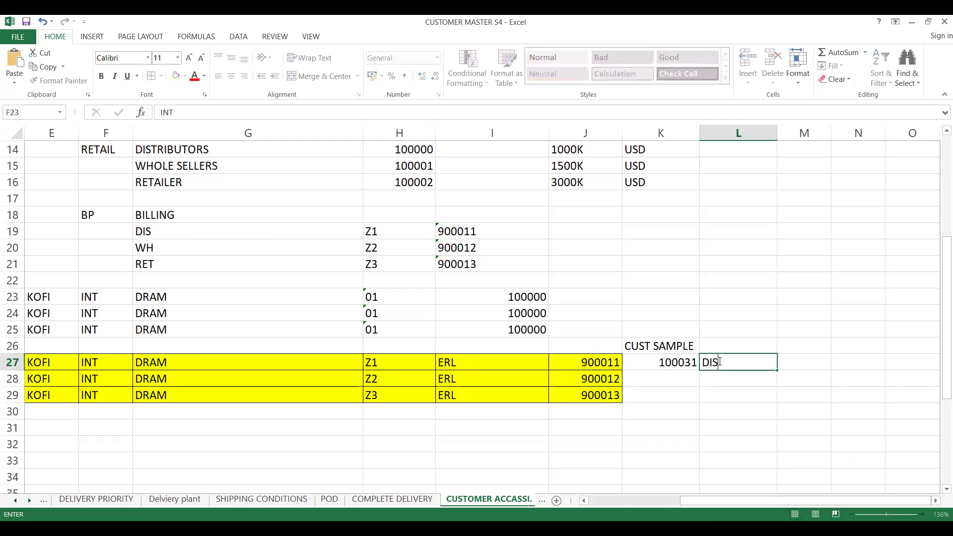
click(575, 380)
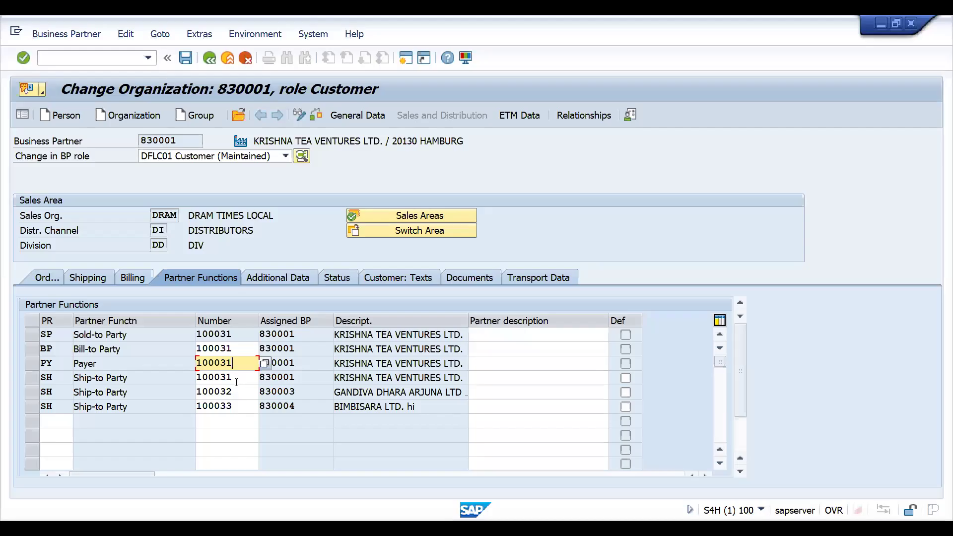
In the SAP partner functions, copy the customer number of the ship-to party GANDIVA DHARA ARJUNA LTD.
click(234, 392)
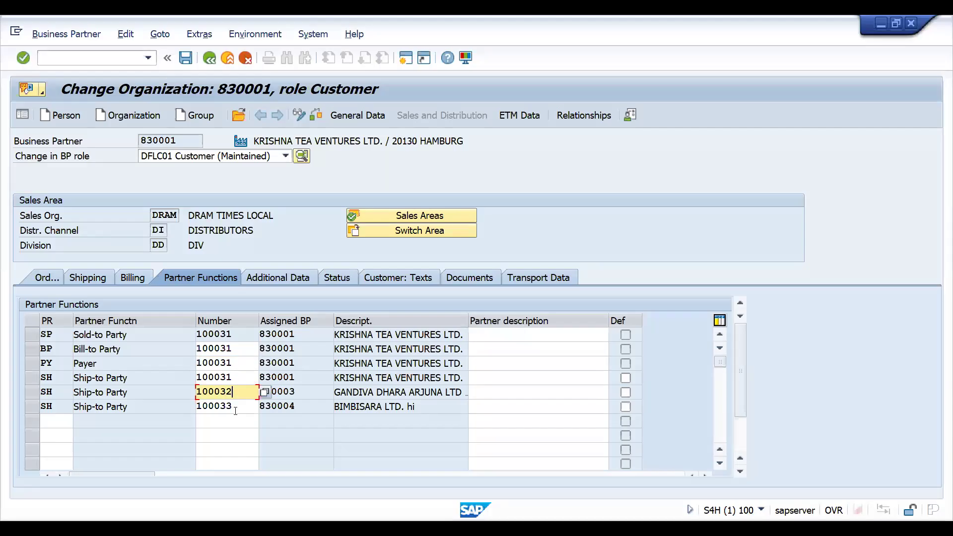
click(233, 407)
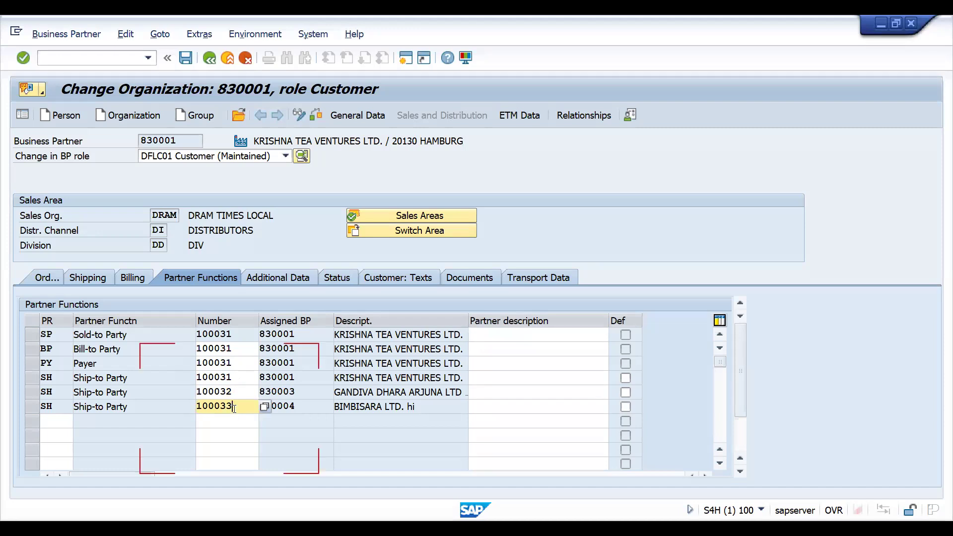
click(234, 392)
double_click(235, 392)
key(ctrl+c)
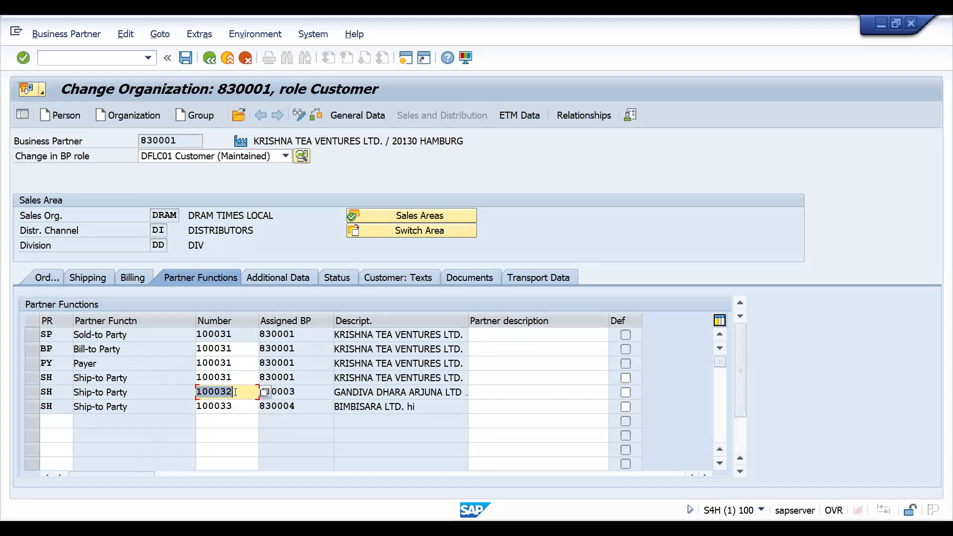
click(235, 392)
Open the business partner record of GANDIVA DHARA ARJUNA LTD for changing.
click(243, 115)
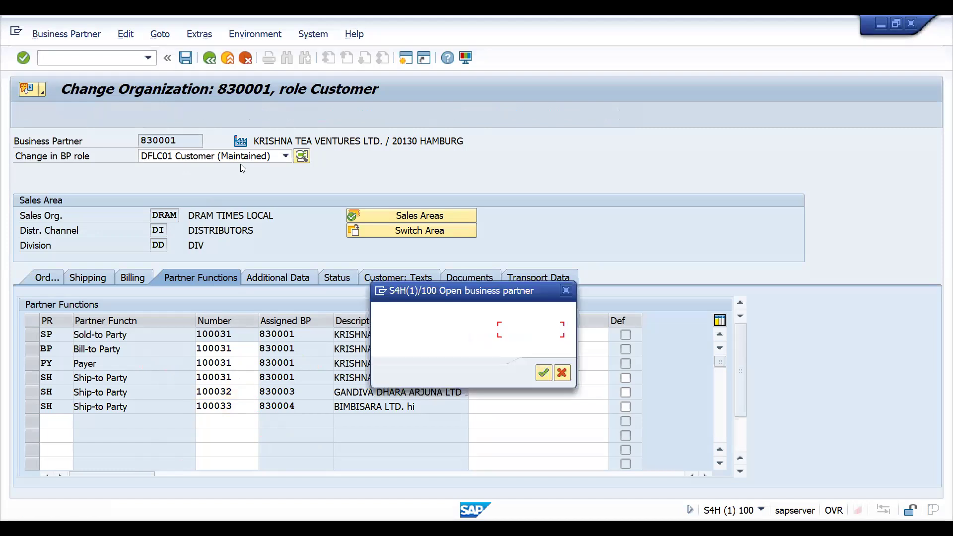
click(508, 330)
click(511, 342)
key(Return)
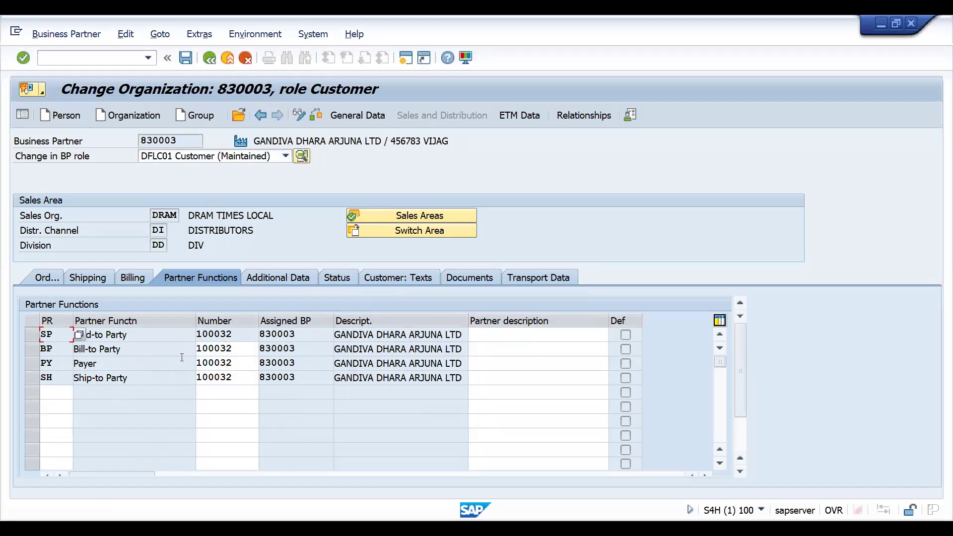
Set the customer account assignment group to Z2 in GANDIVA DHARA ARJUNA LTD's billing data and save.
click(93, 277)
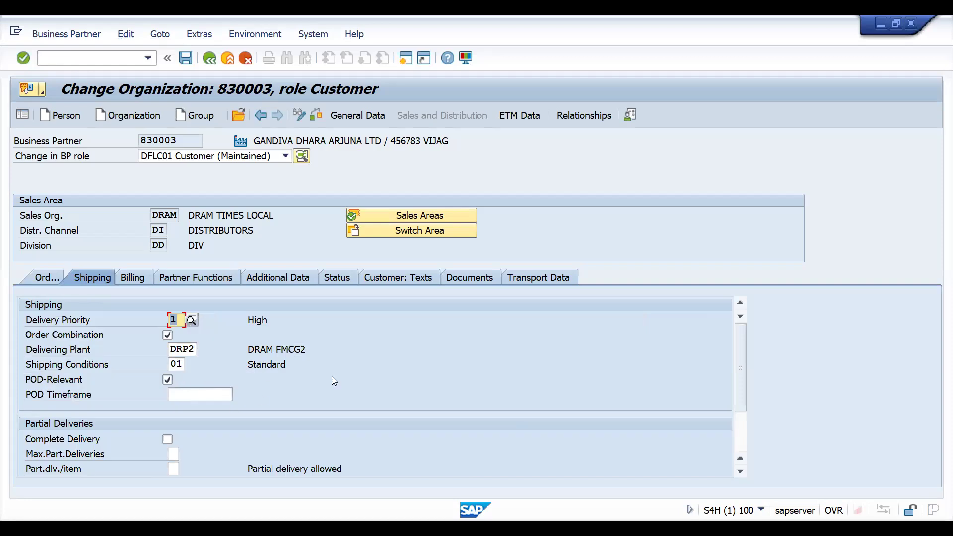
click(132, 277)
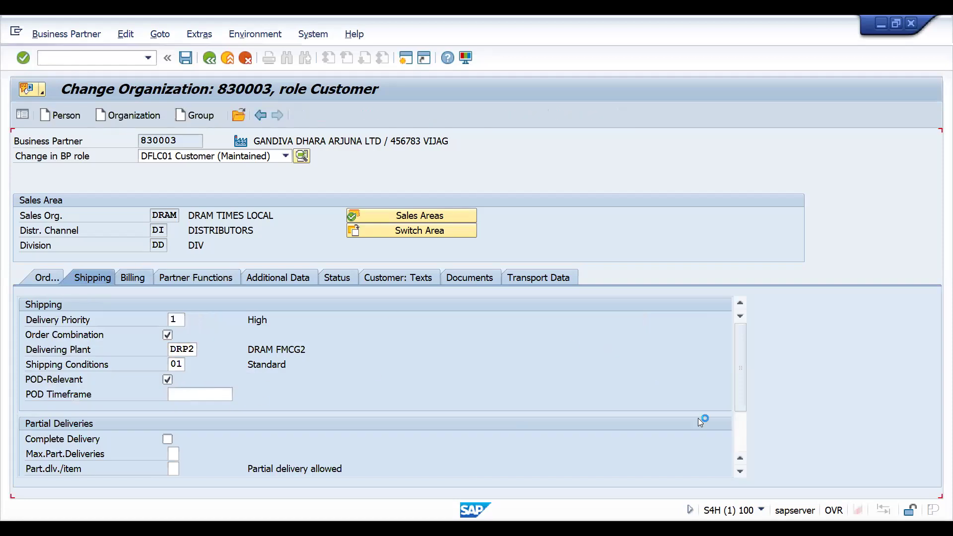
scroll(208, 394, down, 4)
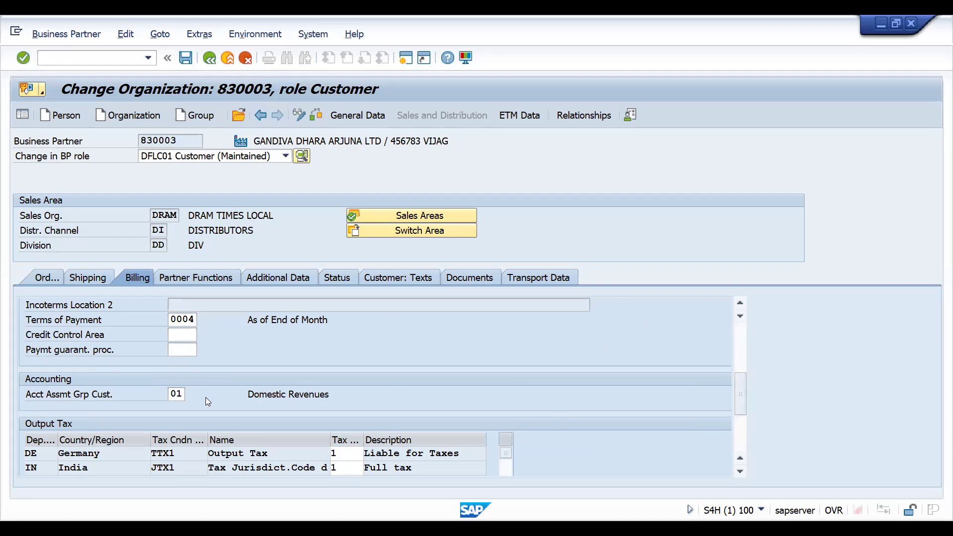
click(170, 395)
text(Z2)
key(Return)
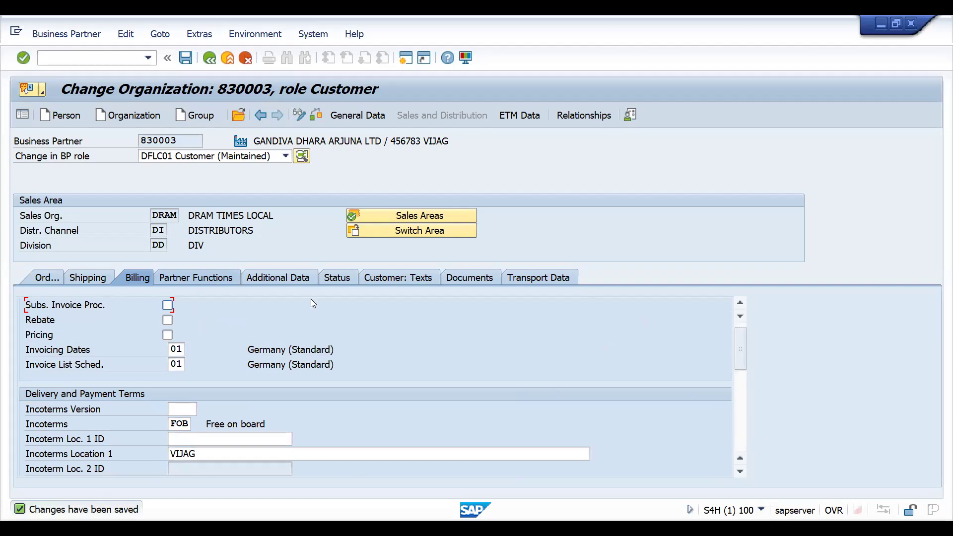
Check GANDIVA DHARA ARJUNA LTD's partner functions, and open the business partner record of BIMBISARA LTD. for changing.
click(214, 280)
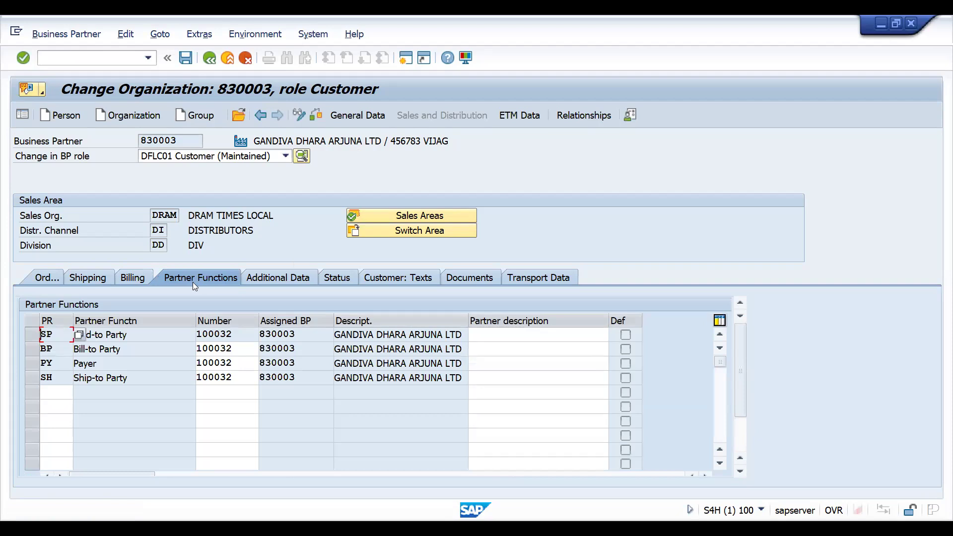
click(240, 117)
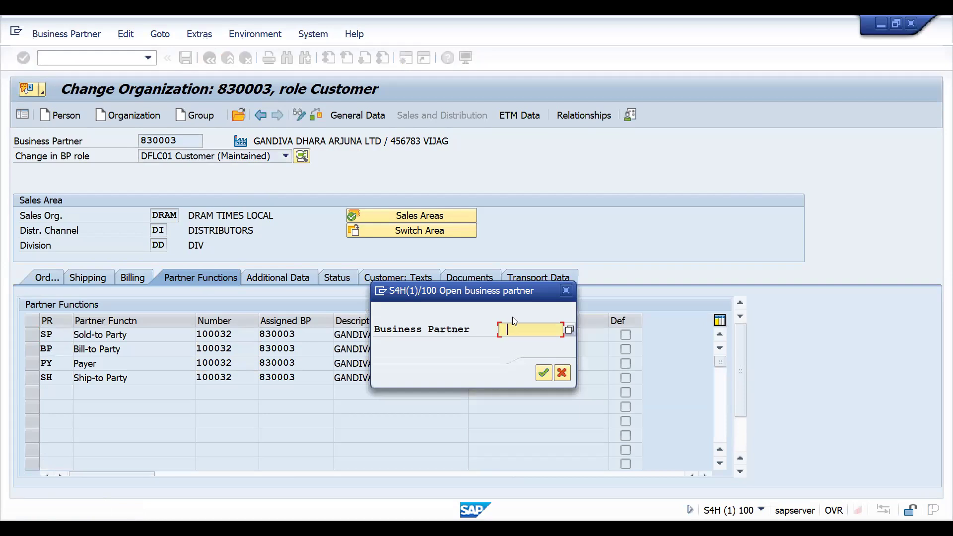
key(BackSpace)
key(Down)
key(Return)
key(Return)
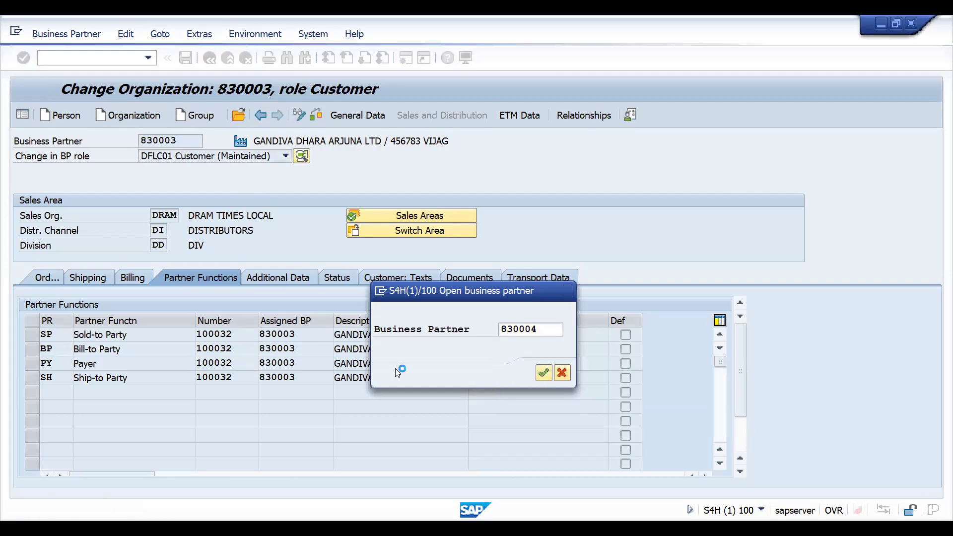
Set the customer account assignment group to Z3 in BIMBISARA LTD.'s billing data and save.
click(133, 276)
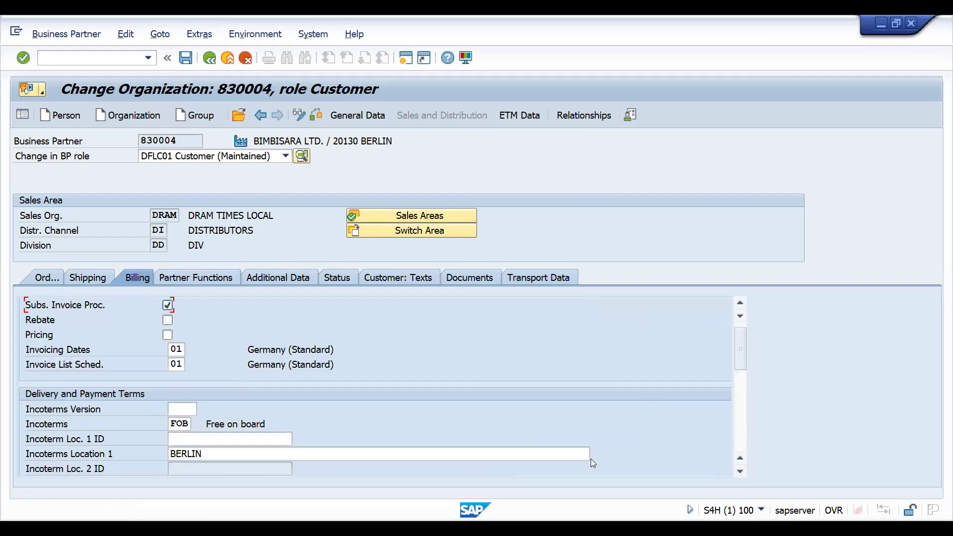
click(742, 439)
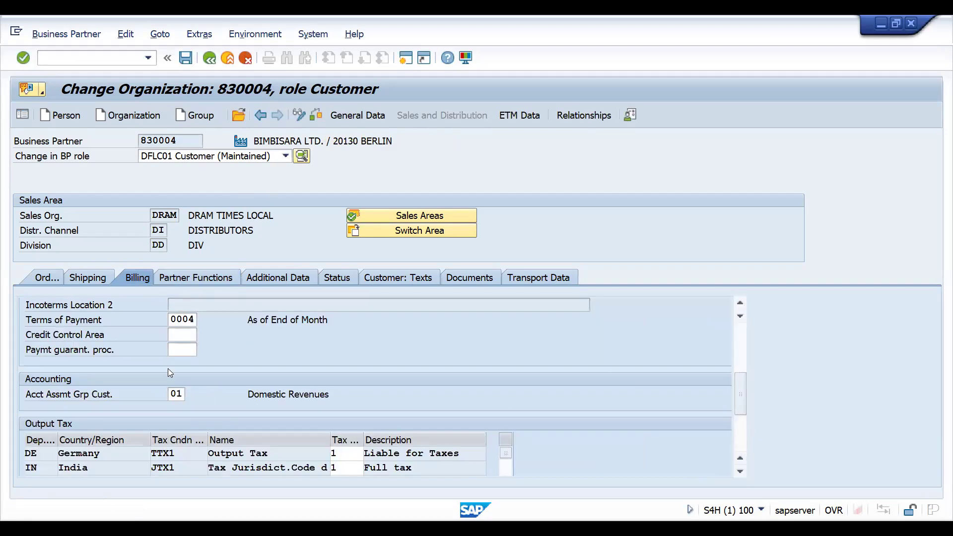
click(172, 394)
text(Z3)
key(Return)
key(ctrl+s)
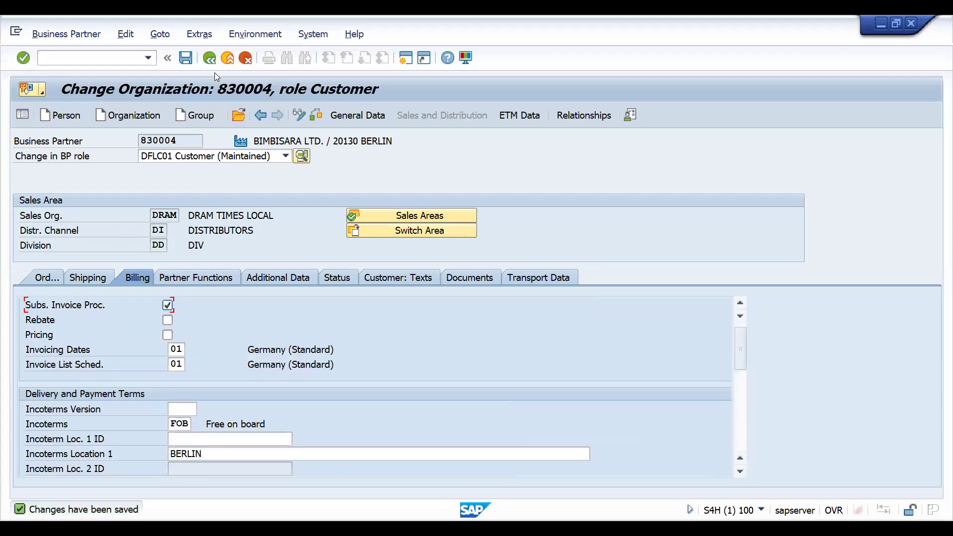
click(45, 62)
key(alt+s)
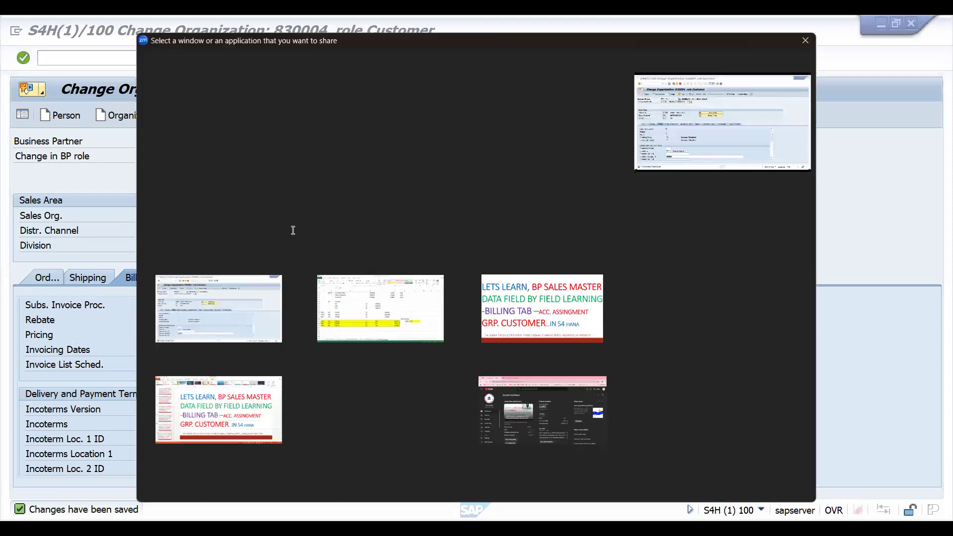
key(Escape)
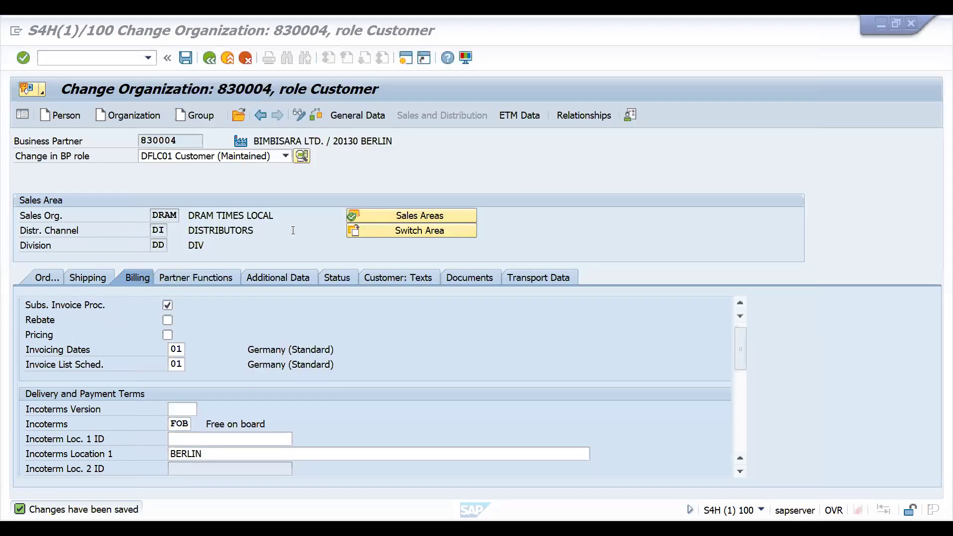
Switch to Excel and enter the Z2 and Z3 sample customers' numbers in cells K28 and K29.
key(alt+Tab)
click(675, 377)
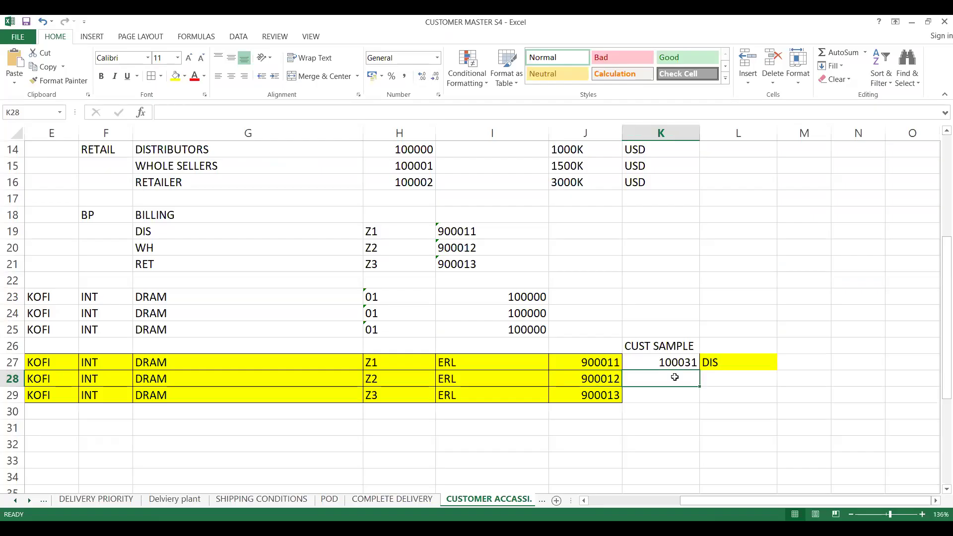
key(ctrl+v)
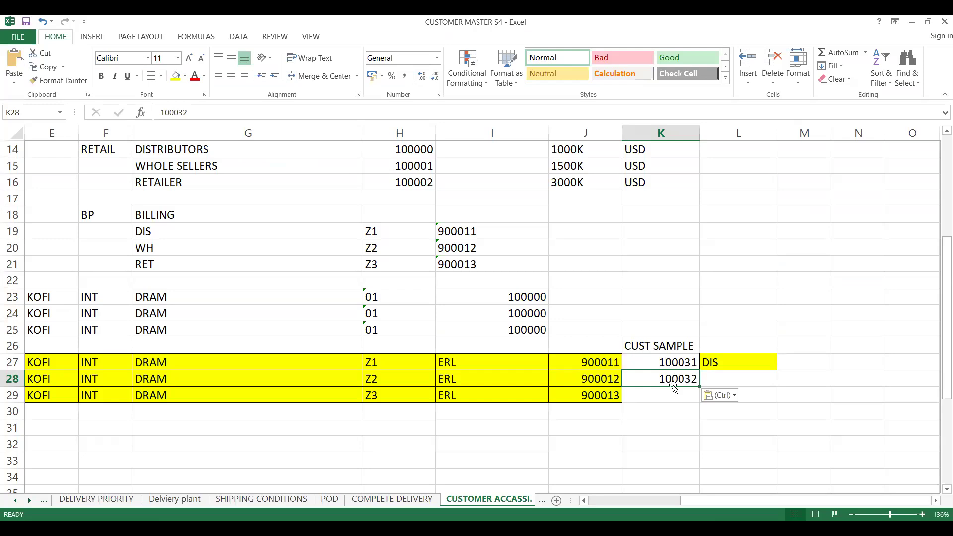
click(681, 392)
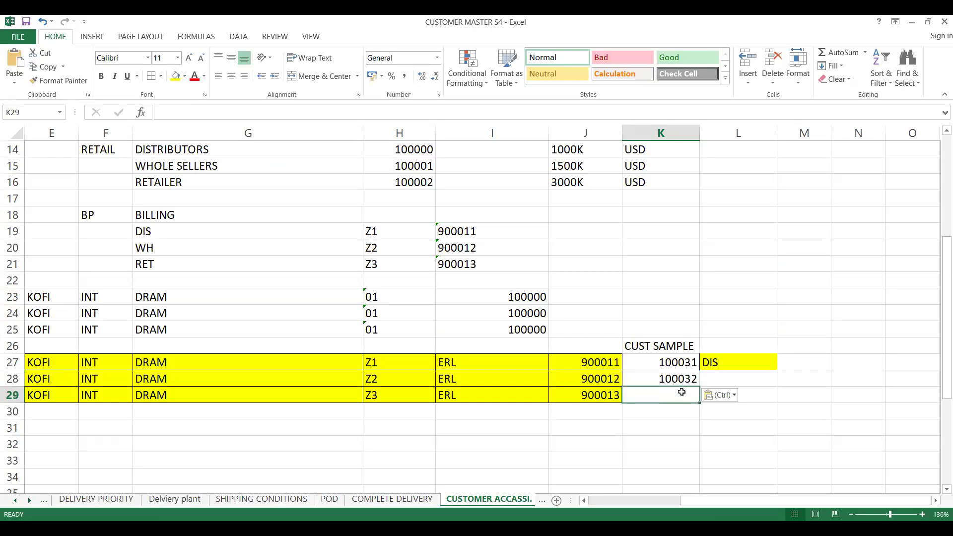
text(100032)
double_click(691, 394)
key(Delete)
text(3)
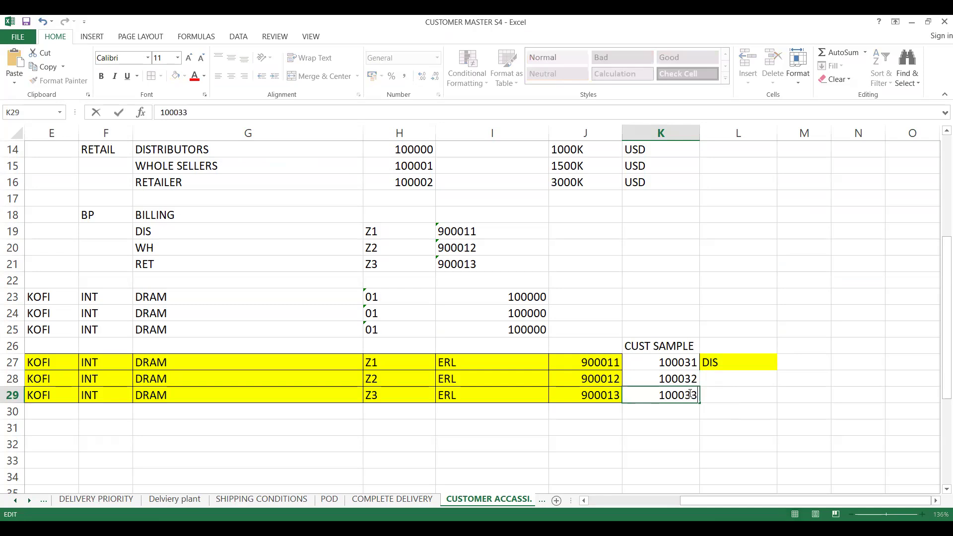
Enter the customer type labels WH in cell L28 and RE in cell L29.
click(718, 374)
text(WH)
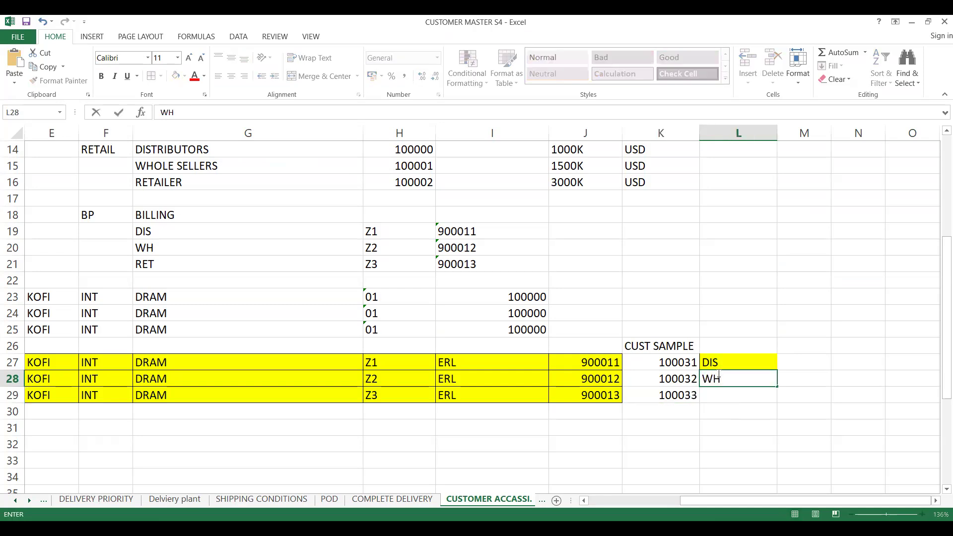
key(Return)
text(RE)
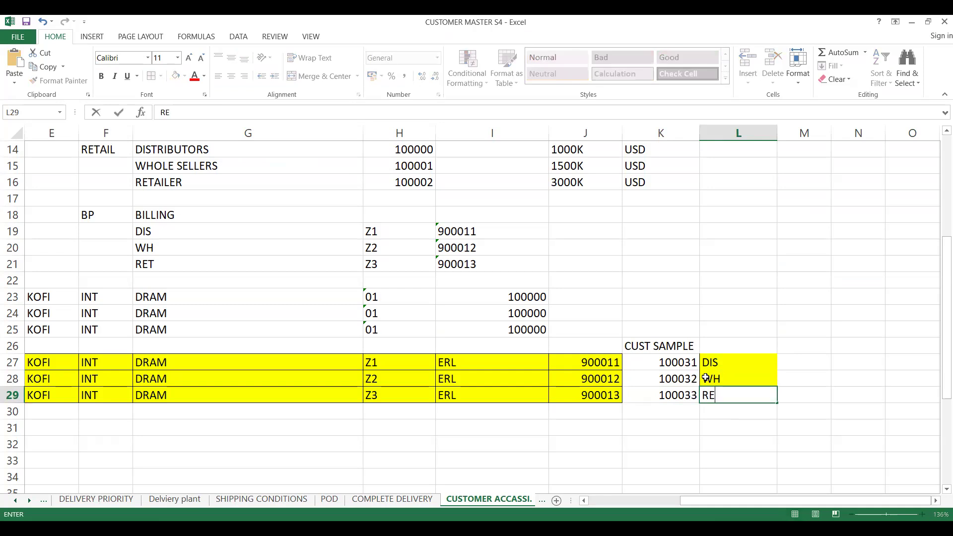
Fill label cell L28 with orange, L29 with light green and L27 with light blue.
click(705, 379)
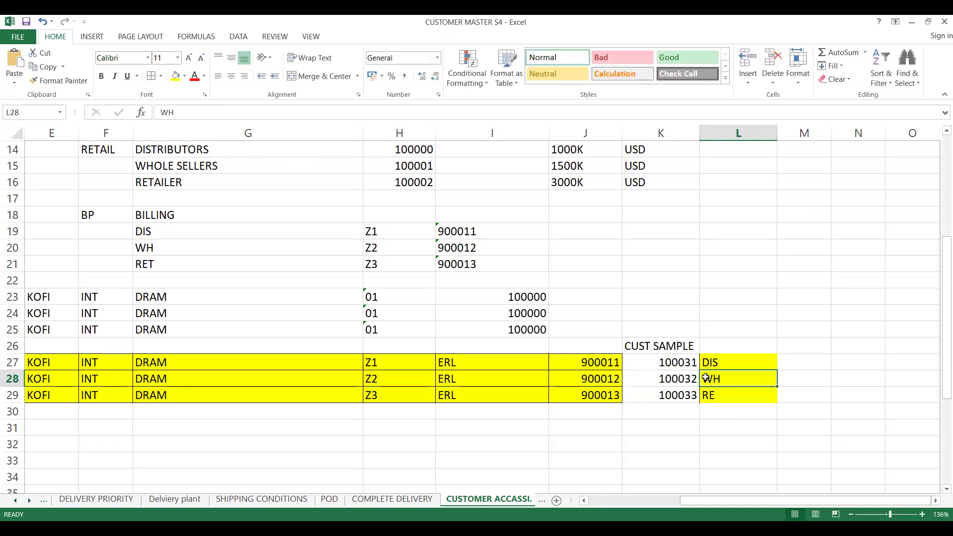
click(186, 77)
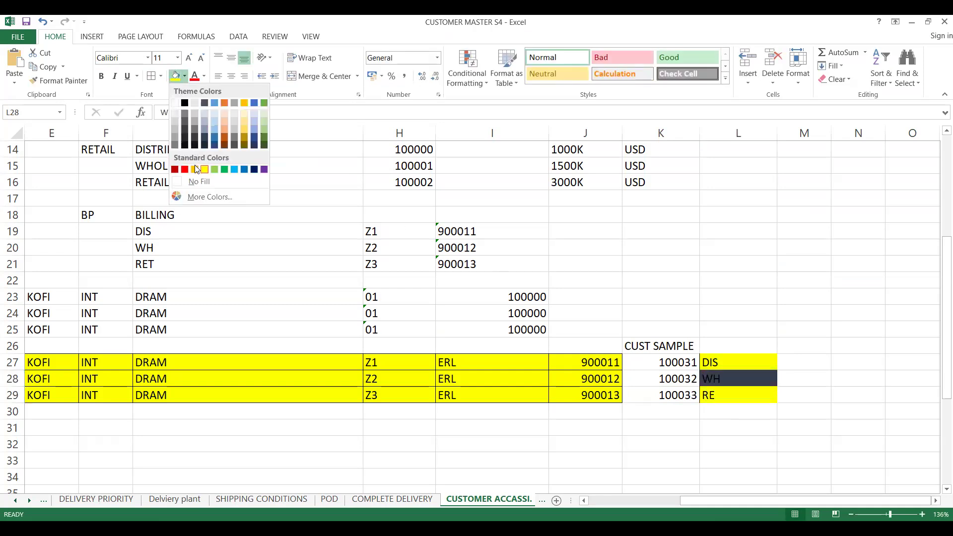
click(197, 170)
click(709, 396)
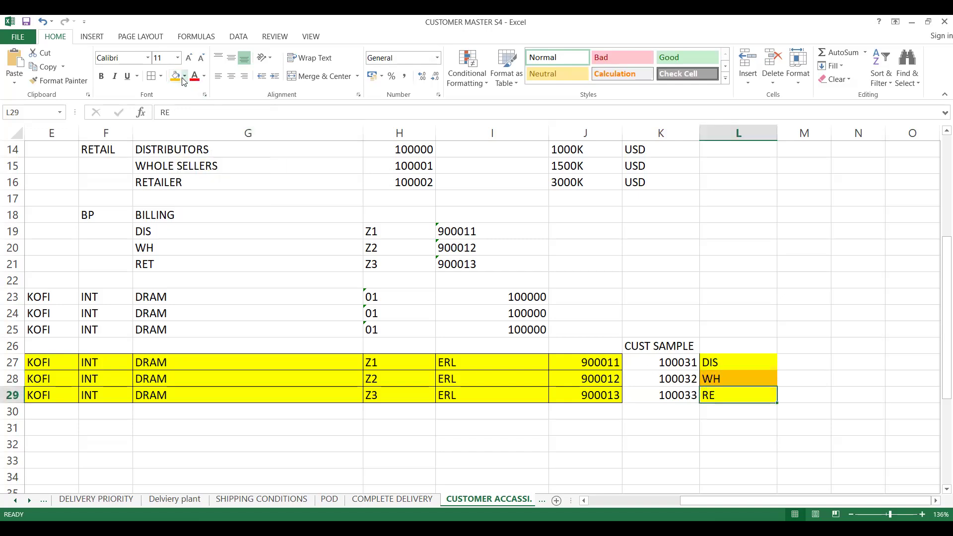
click(183, 77)
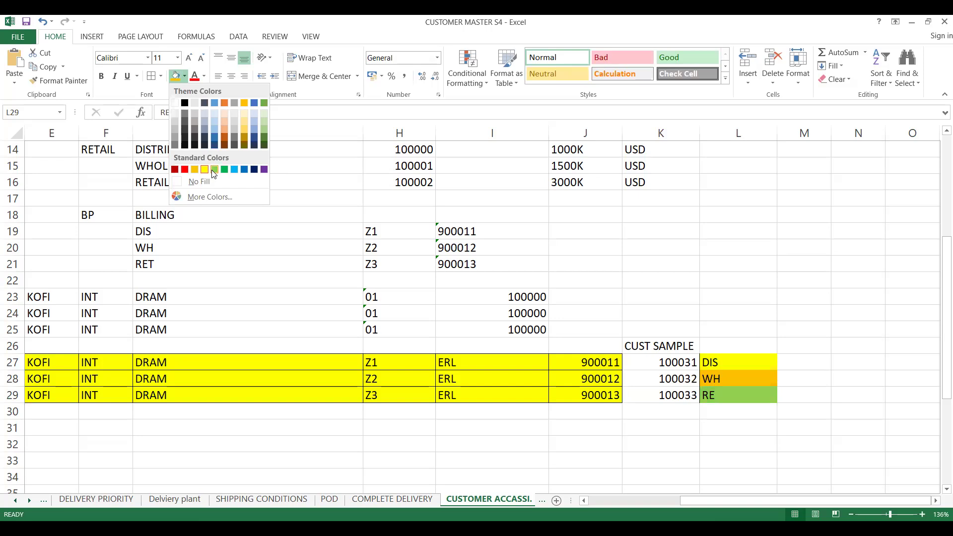
click(682, 350)
click(716, 361)
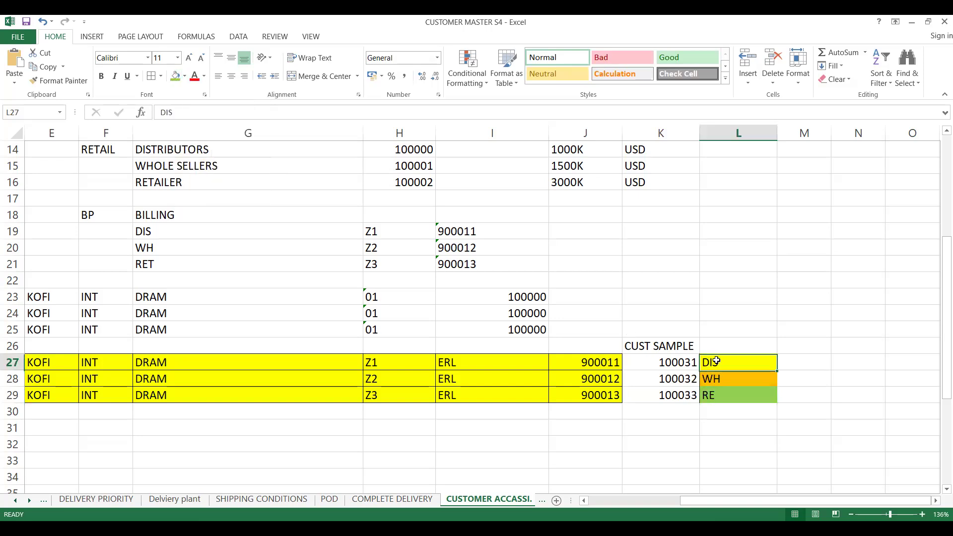
click(184, 76)
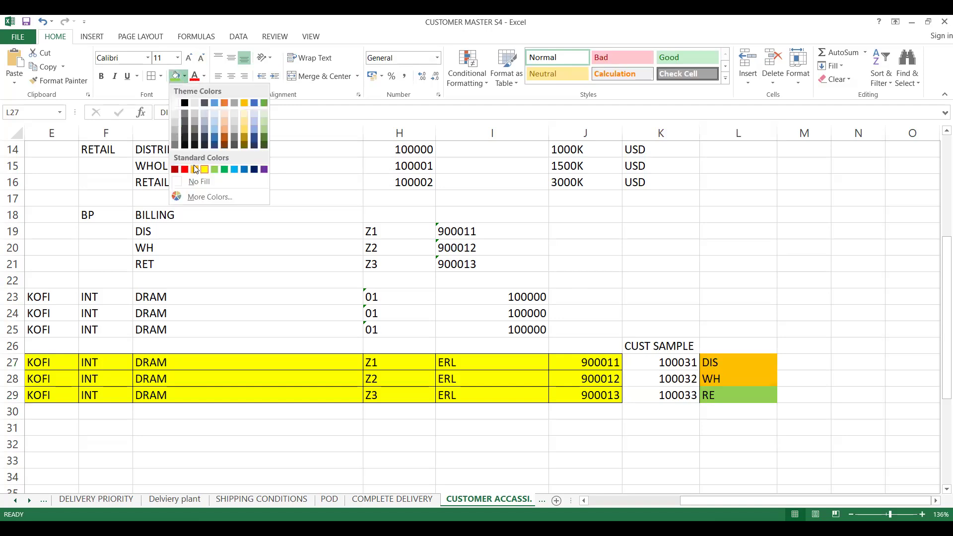
click(234, 171)
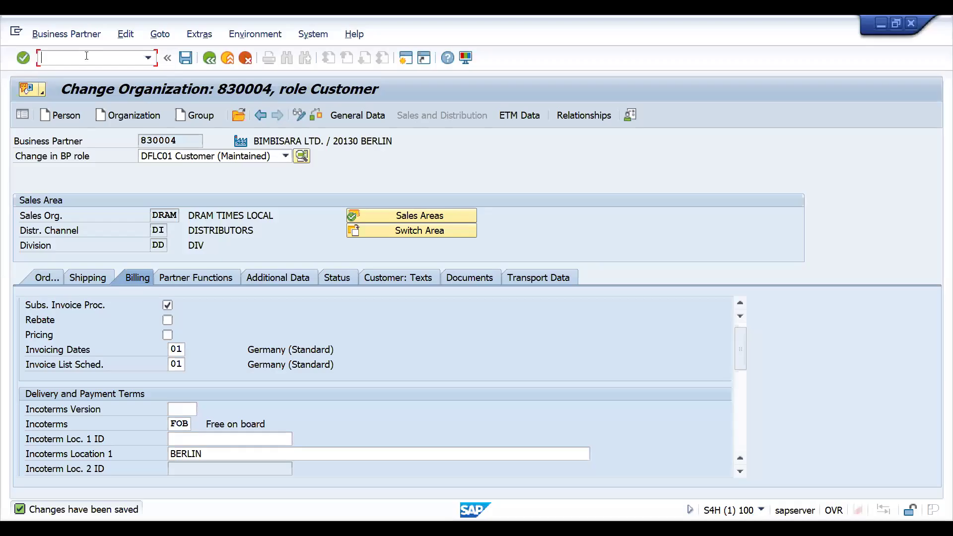
Switch to SAP, open the pricing procedures maintenance view and position the procedure list at D000.
text(/NVA01)
key(Return)
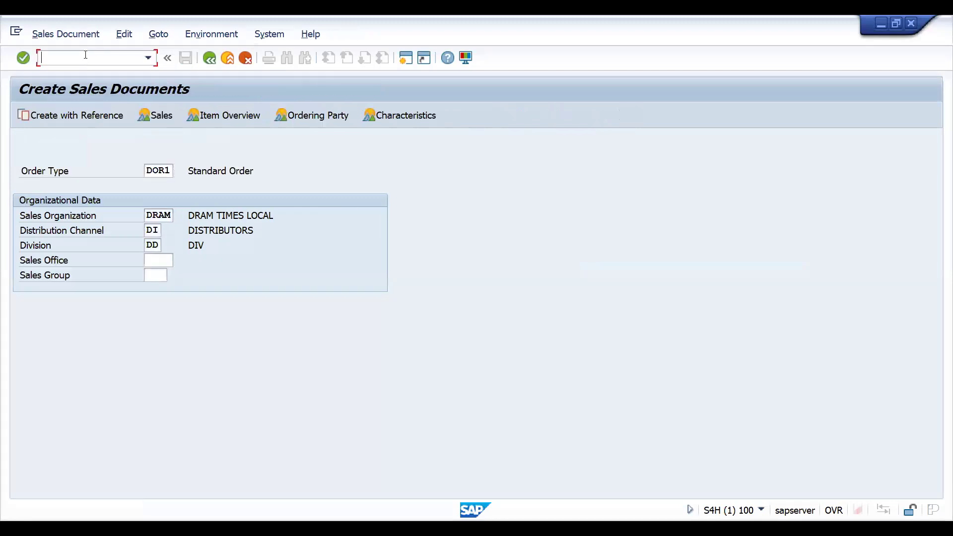
click(86, 55)
text(/)
text(NV/01)
key(Return)
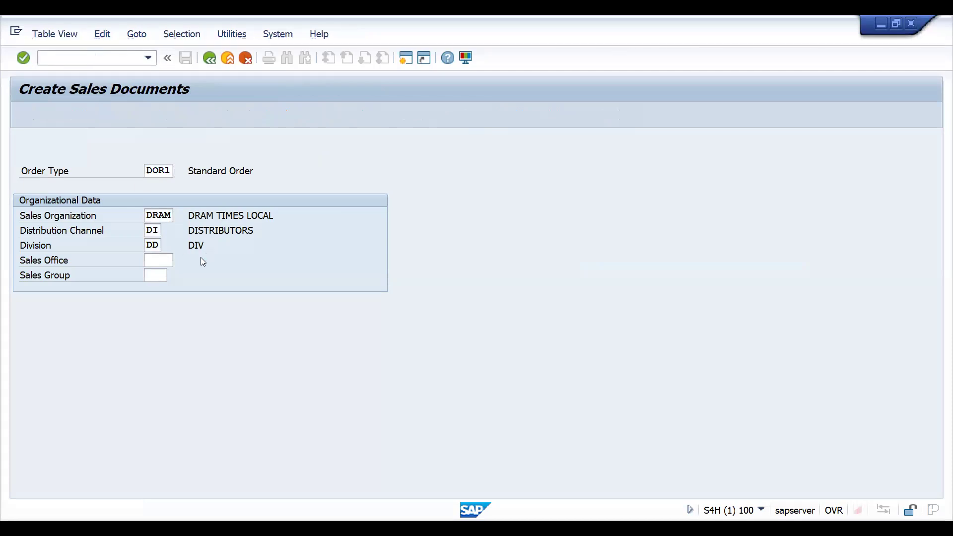
click(296, 481)
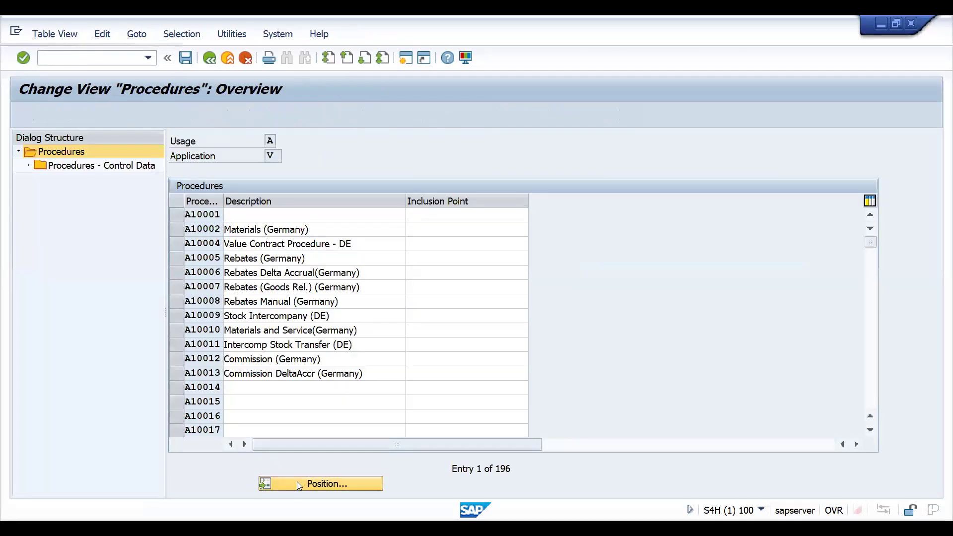
text(D)
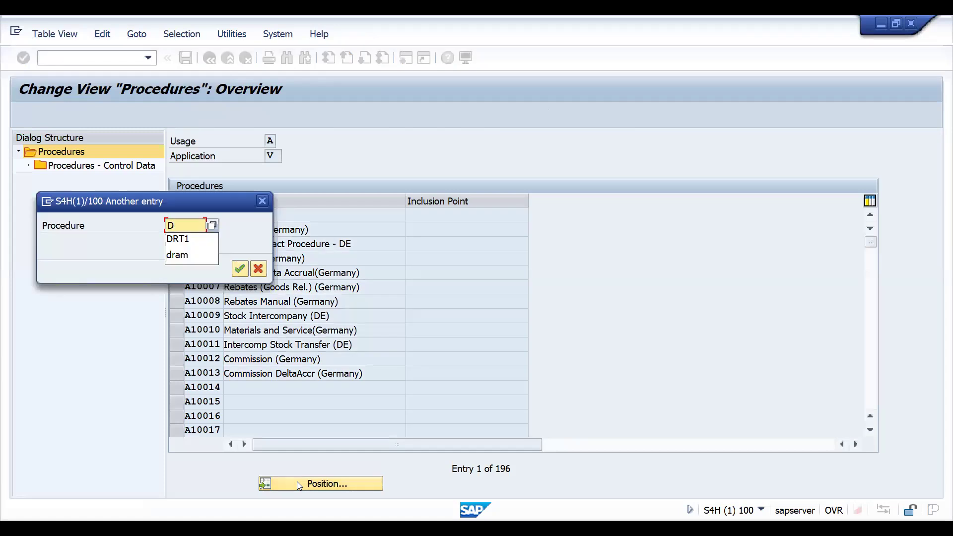
text(000)
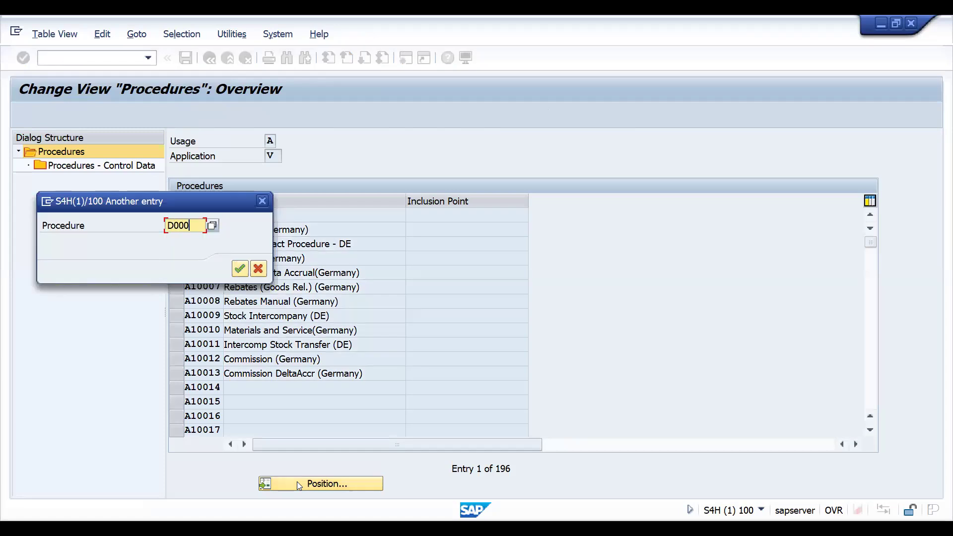
key(Return)
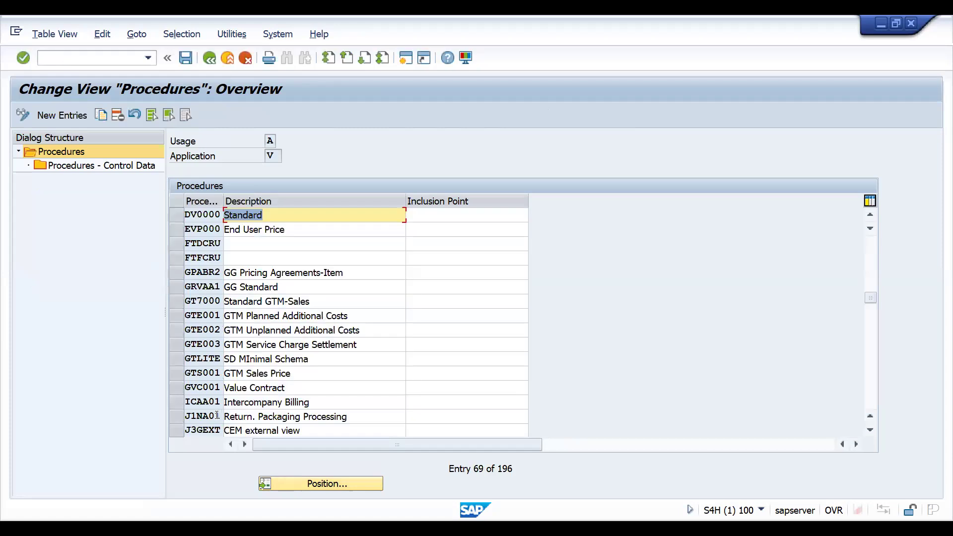
Open the control data of procedure DV0000 and examine the account keys of condition types EK01, PB00 and DR00.
click(179, 213)
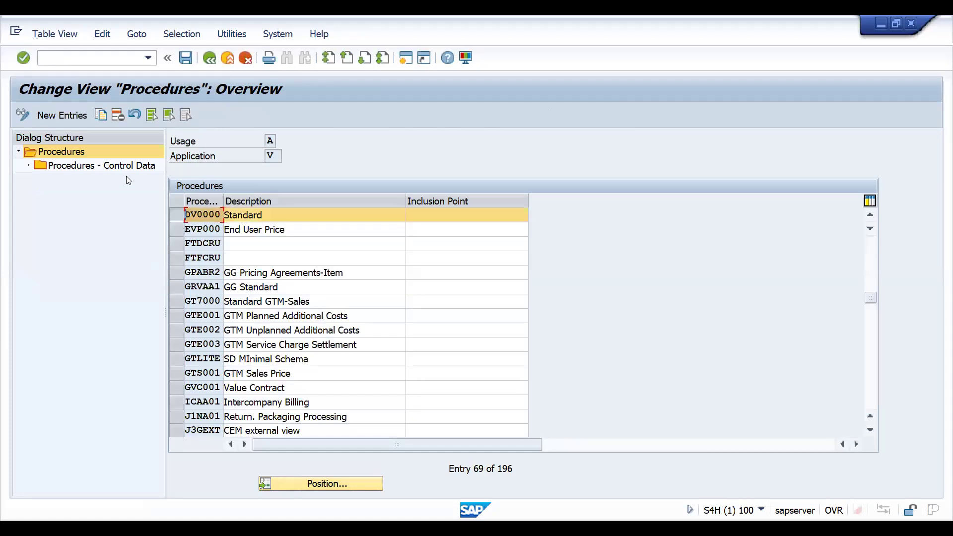
double_click(116, 169)
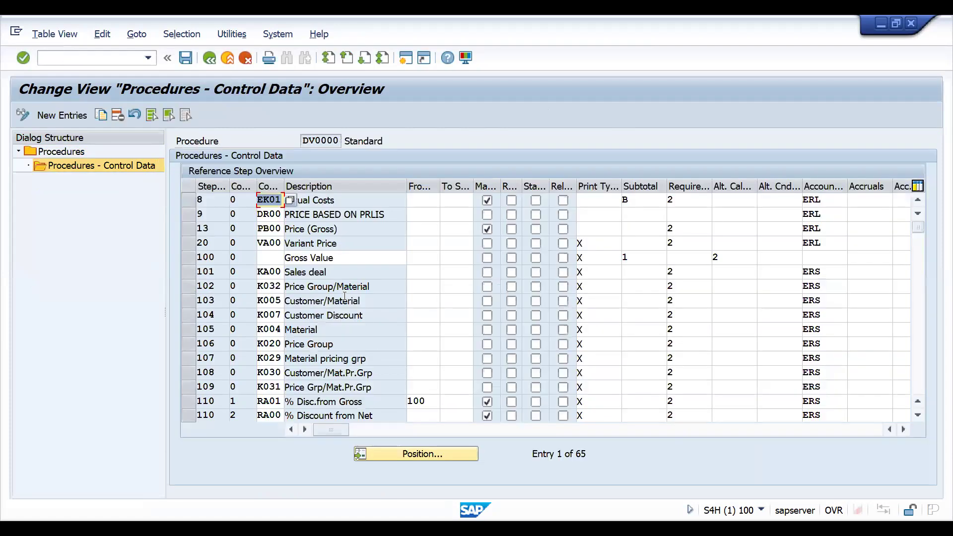
click(815, 203)
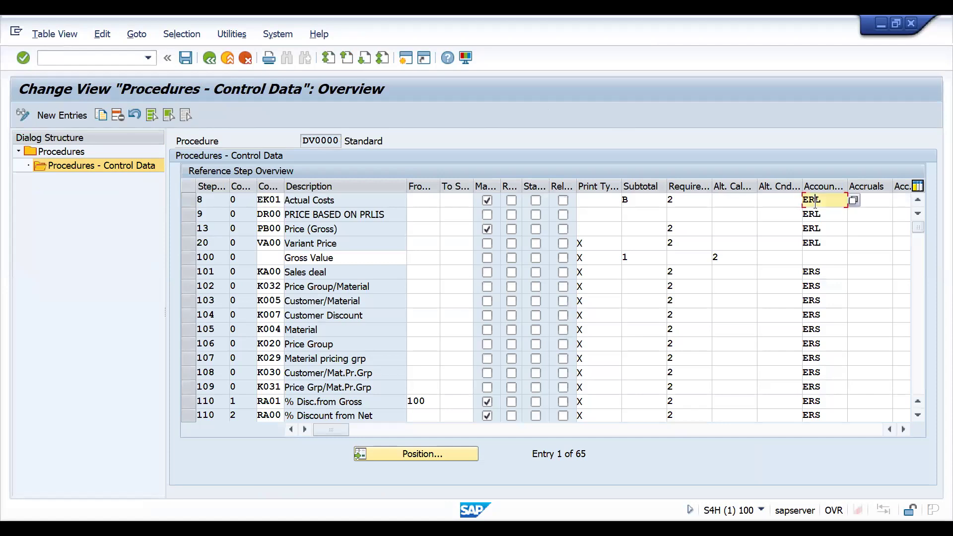
click(826, 228)
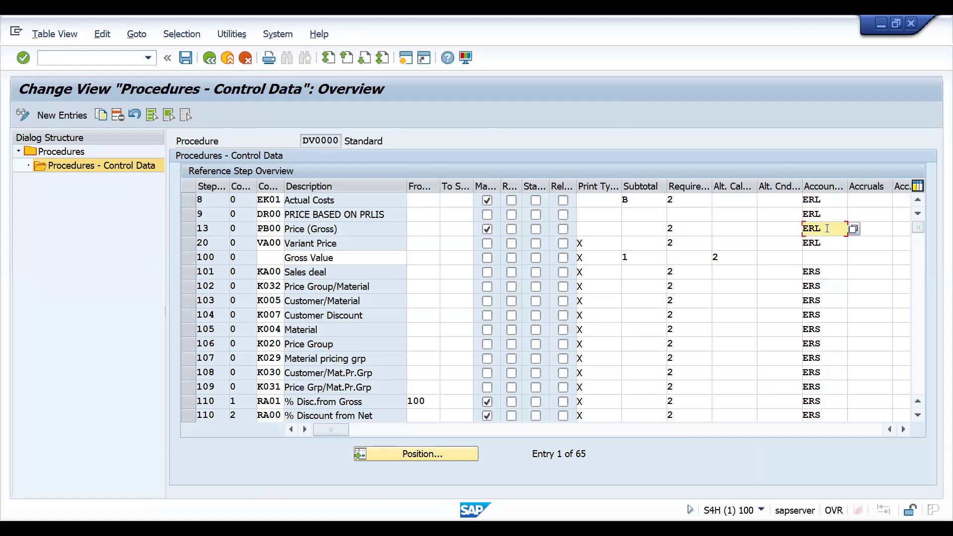
click(816, 215)
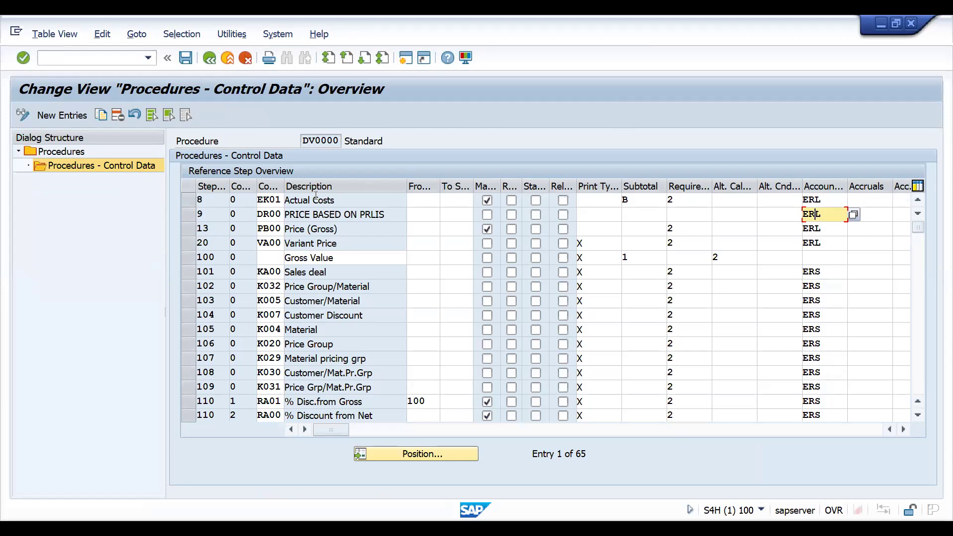
click(274, 215)
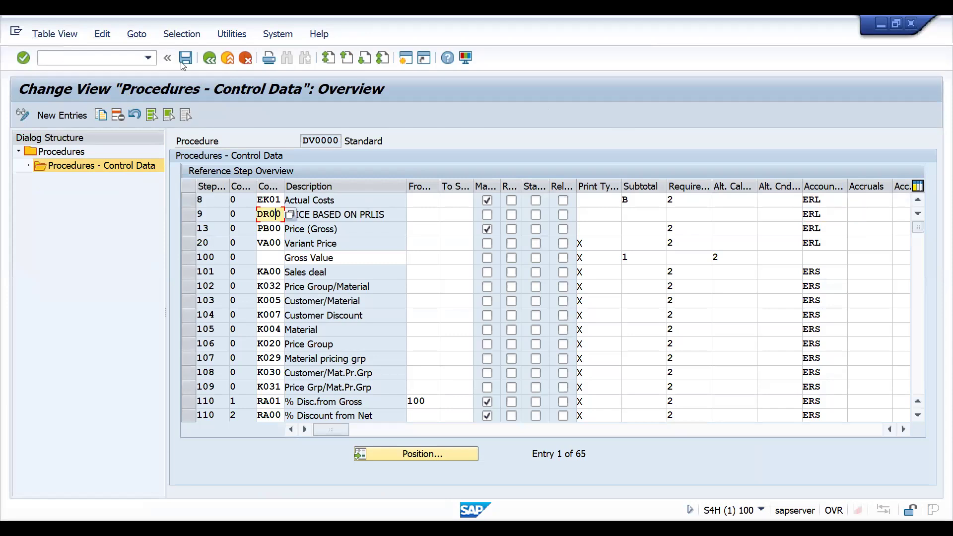
Open transaction VA01 for creating a sales document.
click(83, 60)
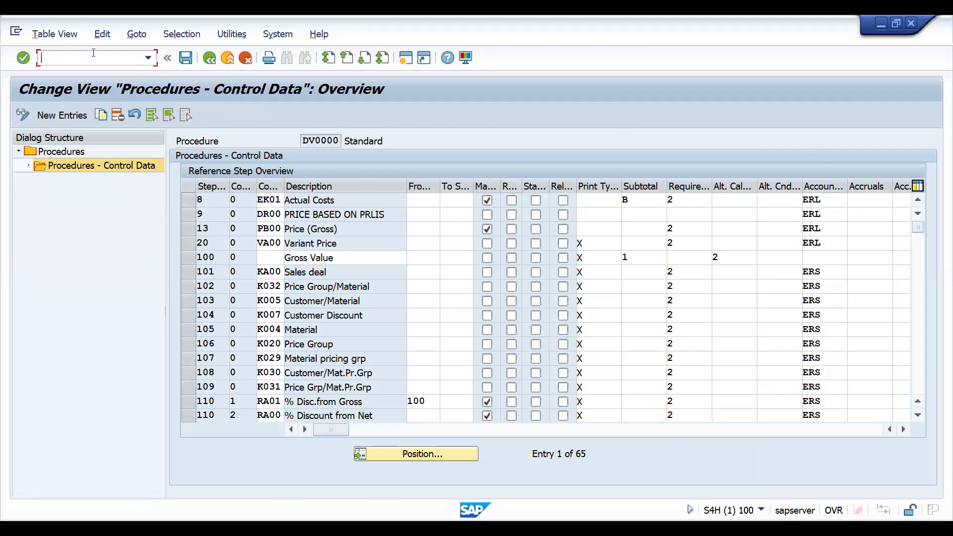
text(V0)
key(BackSpace)
key(BackSpace)
text(A01)
key(Return)
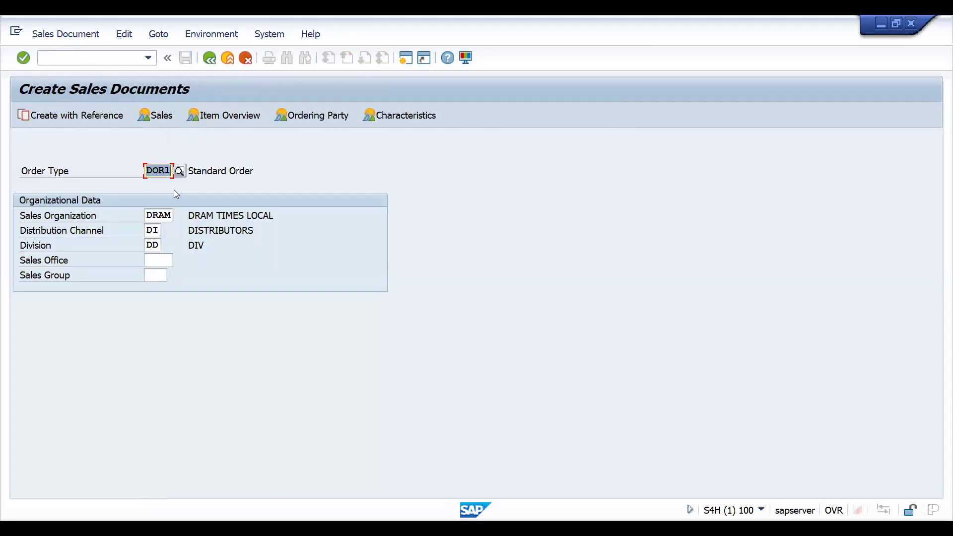
Start a DOR1 order for the DIS sample customer, accept the proposed ship-to party and set the customer reference to DIS REV ACC.
key(Return)
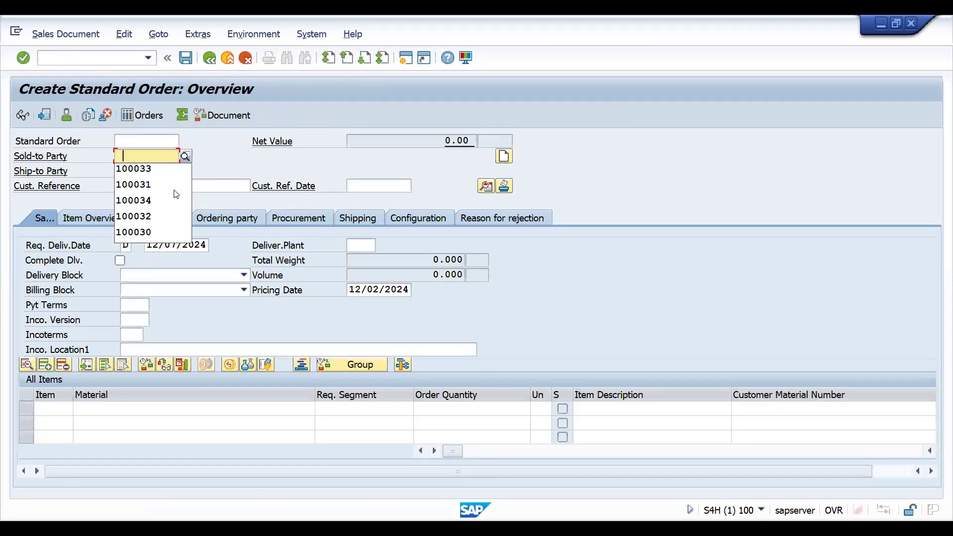
click(174, 189)
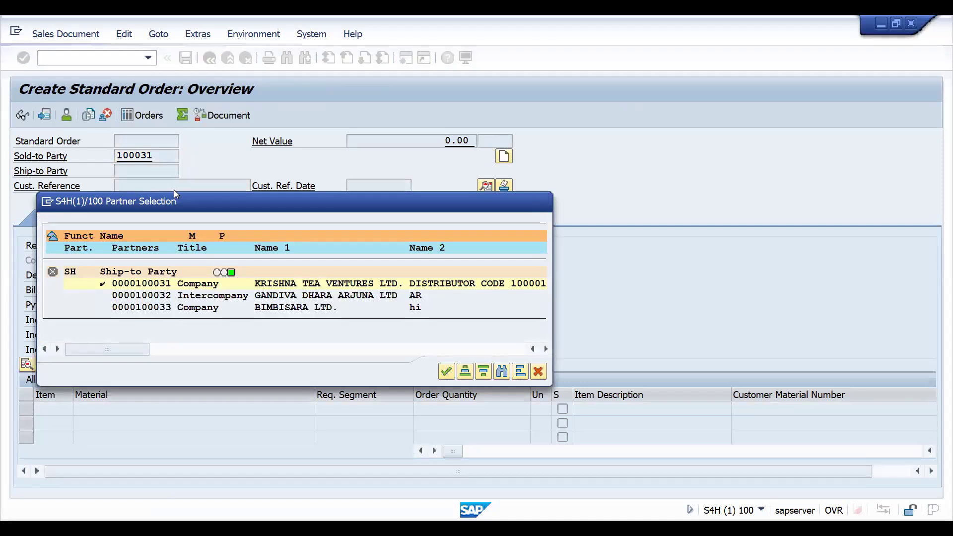
key(Return)
text(DIS)
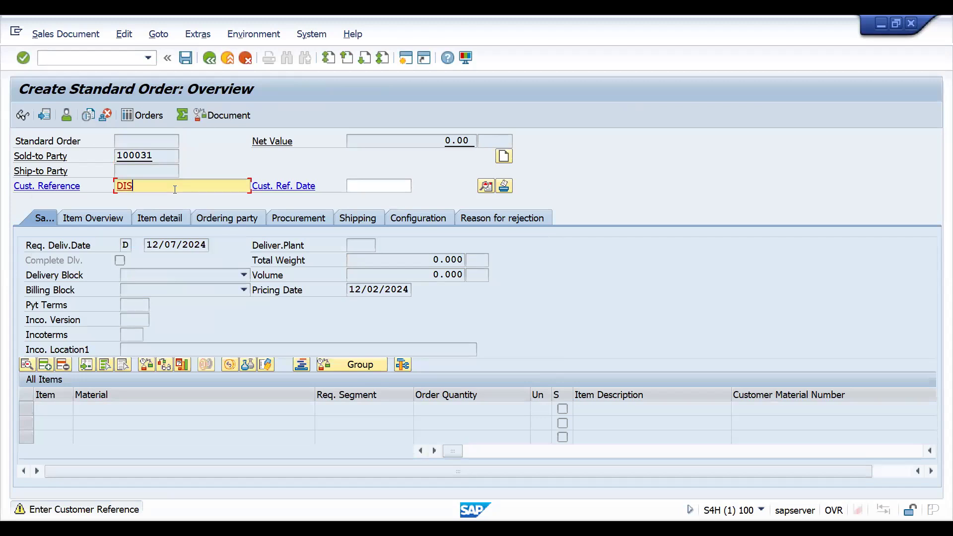
text( REV ACC)
key(Return)
Add material 25893 to the order's first item with an order quantity of 1 KG.
text(2)
key(Down)
key(Return)
key(Tab)
key(Tab)
text(1)
key(Return)
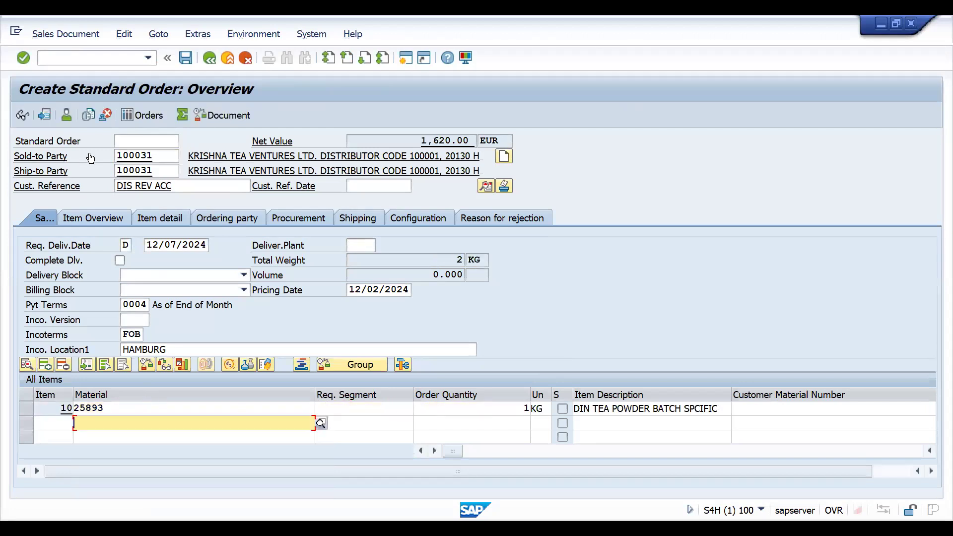
Save the order by creating its outbound delivery, set the picked quantity to 1 and post the goods issue.
click(62, 34)
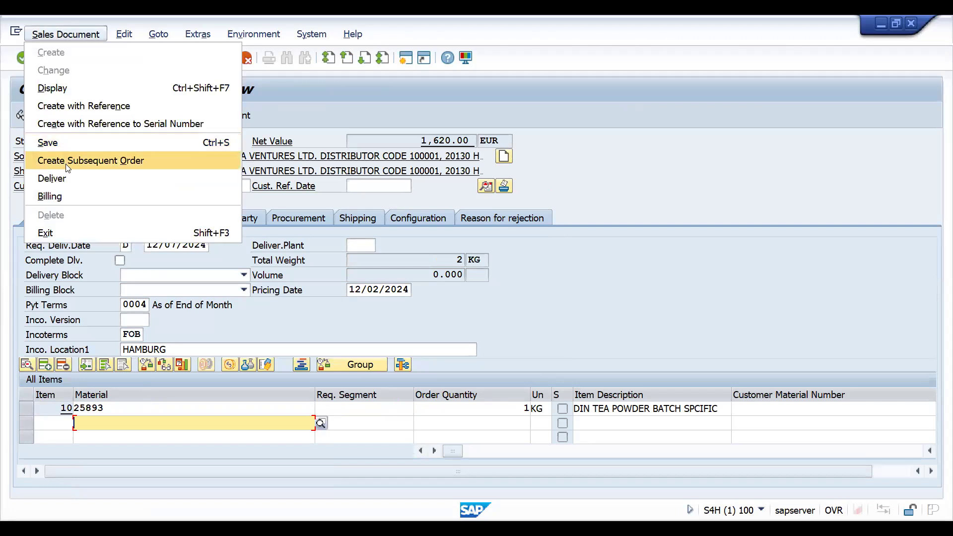
click(64, 176)
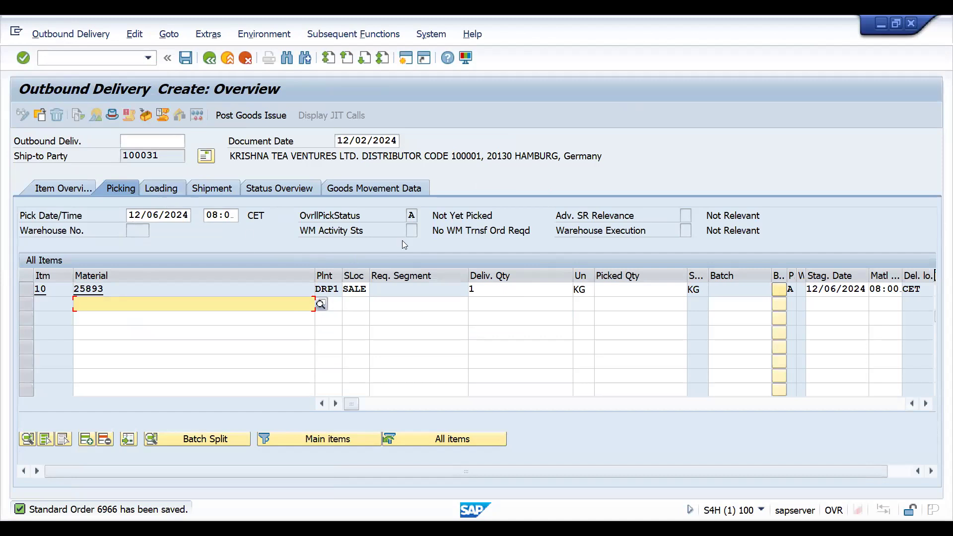
click(633, 288)
text(1)
key(Return)
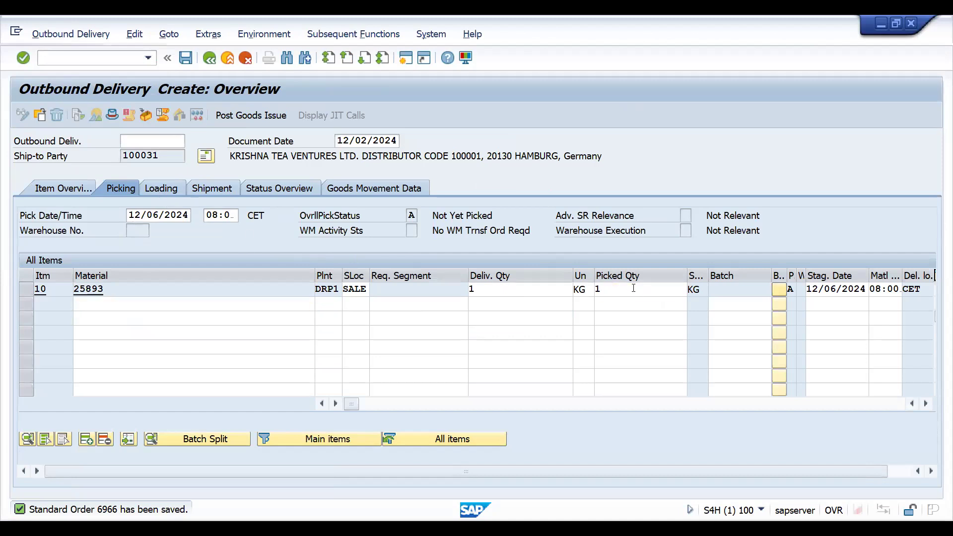
click(230, 117)
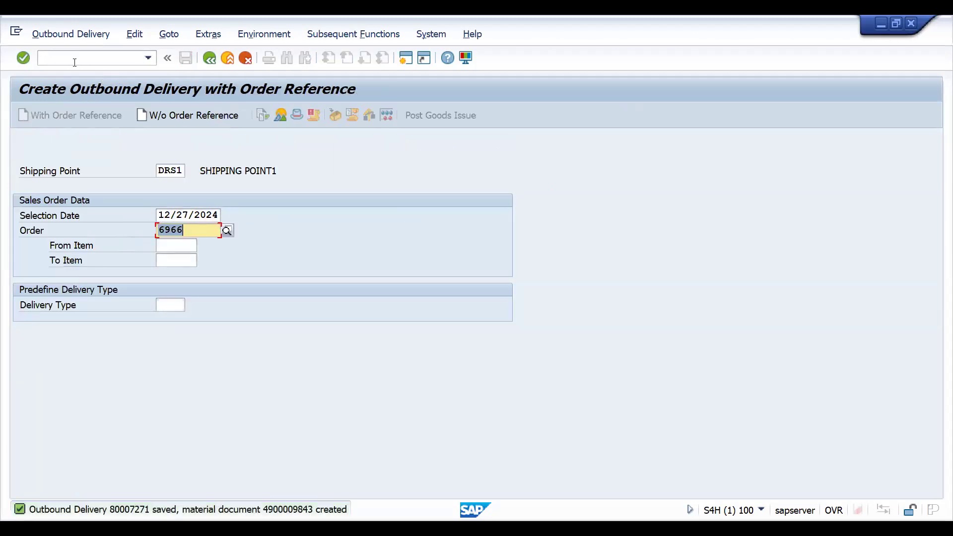
Open the order in transaction VA02 and examine the material account assignment group in the item's billing data.
text(/nva02)
key(Return)
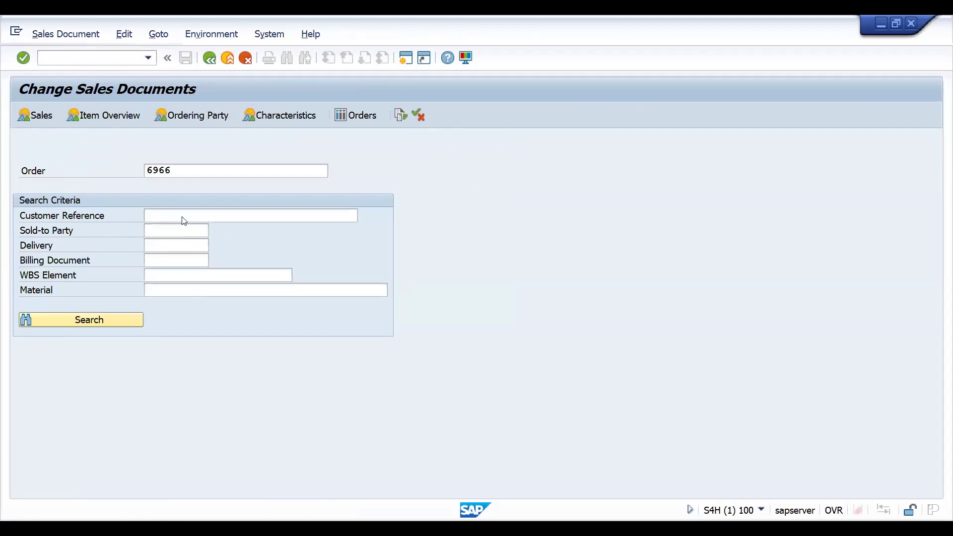
key(Return)
double_click(340, 407)
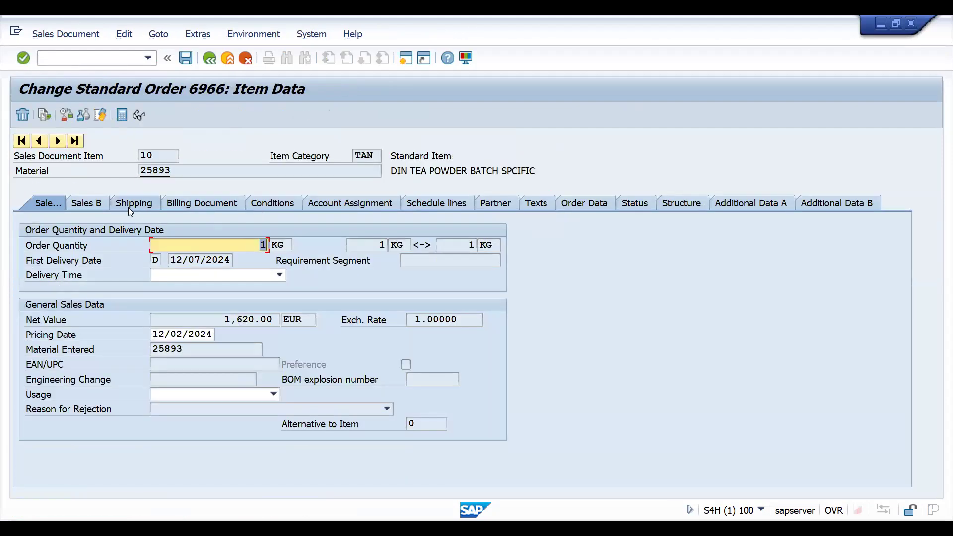
click(194, 205)
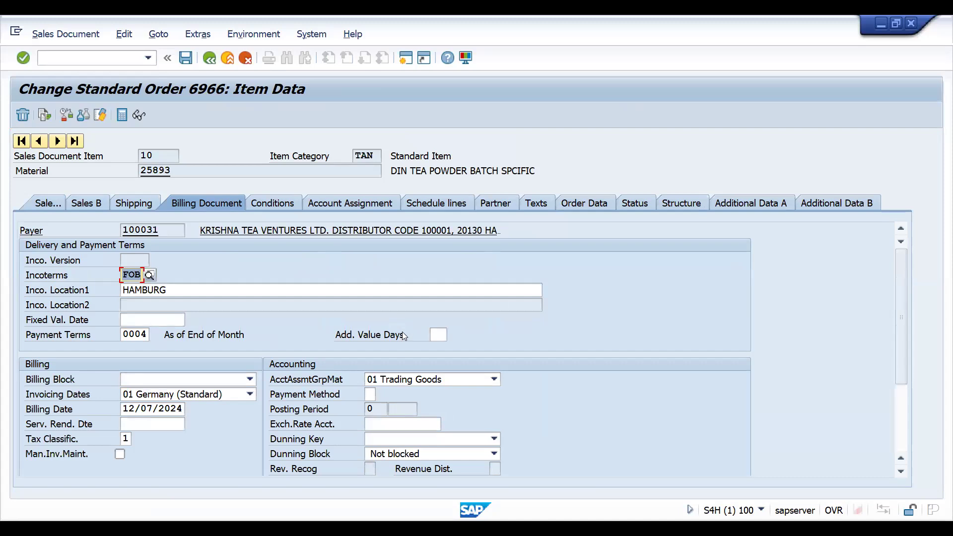
click(403, 378)
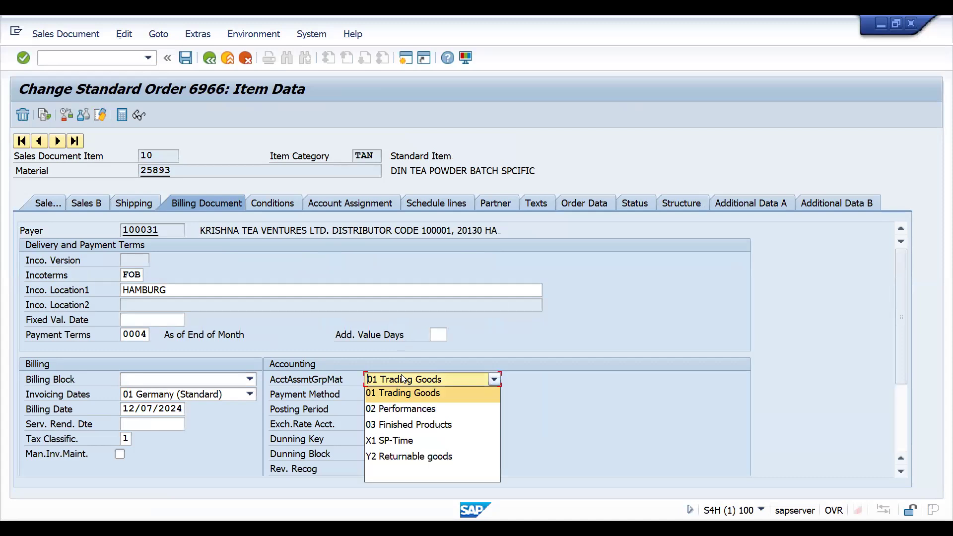
click(402, 378)
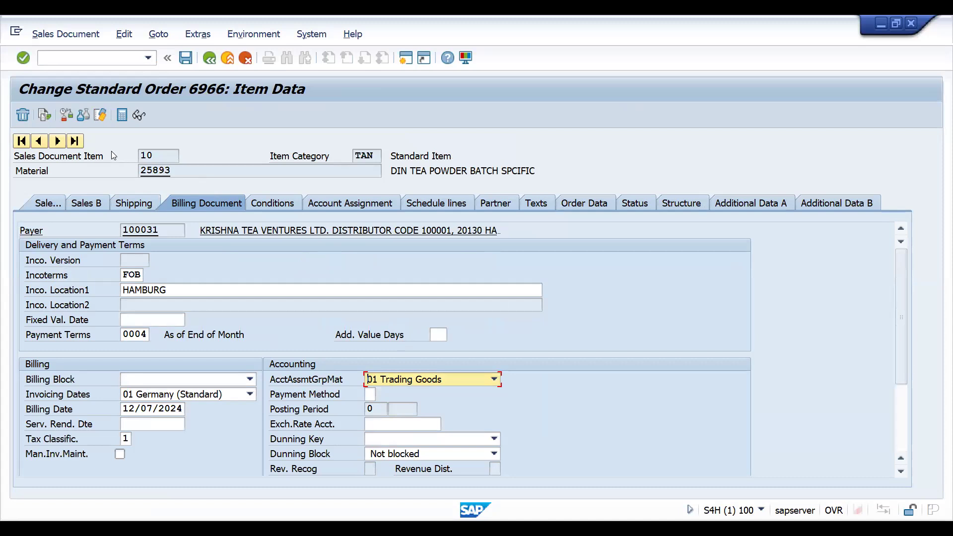
Return to the order overview and examine the customer account assignment group in the header's accounting data.
click(209, 58)
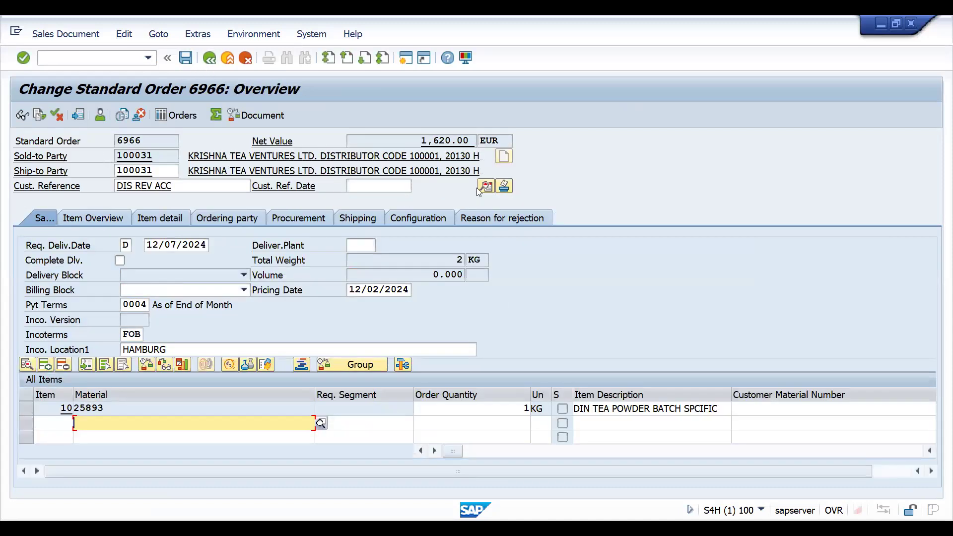
click(486, 187)
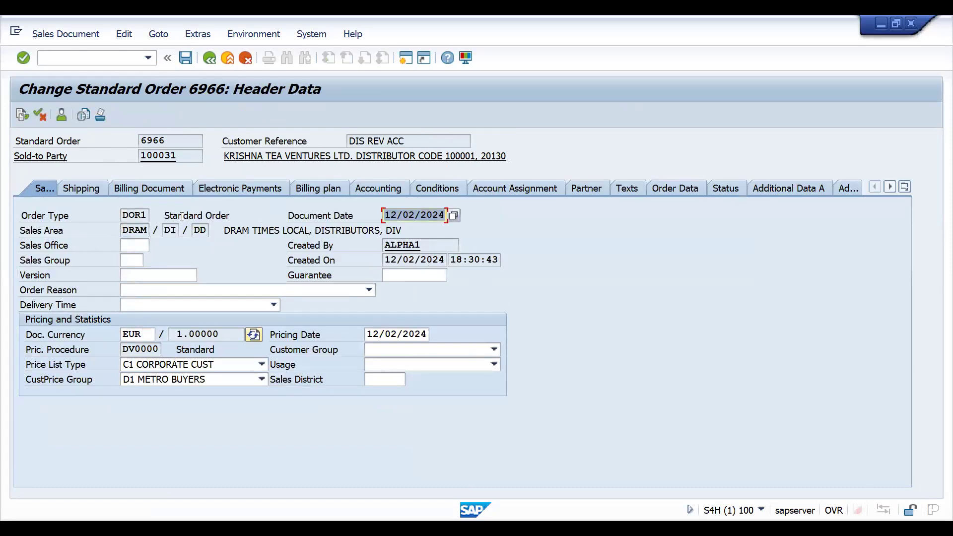
click(371, 190)
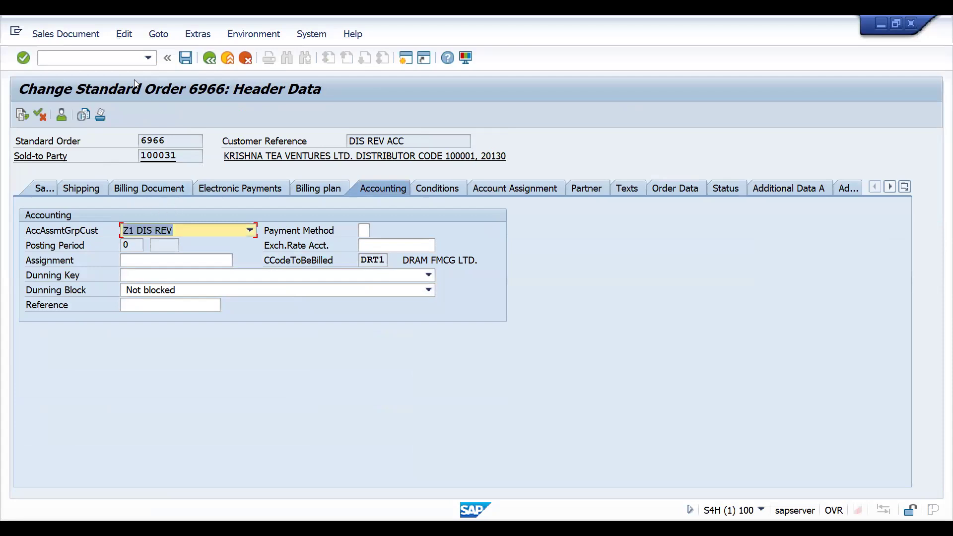
Create the F2 invoice for the delivery in transaction VF01, check its header's account assignment group and save it.
click(76, 60)
text(/NVF01)
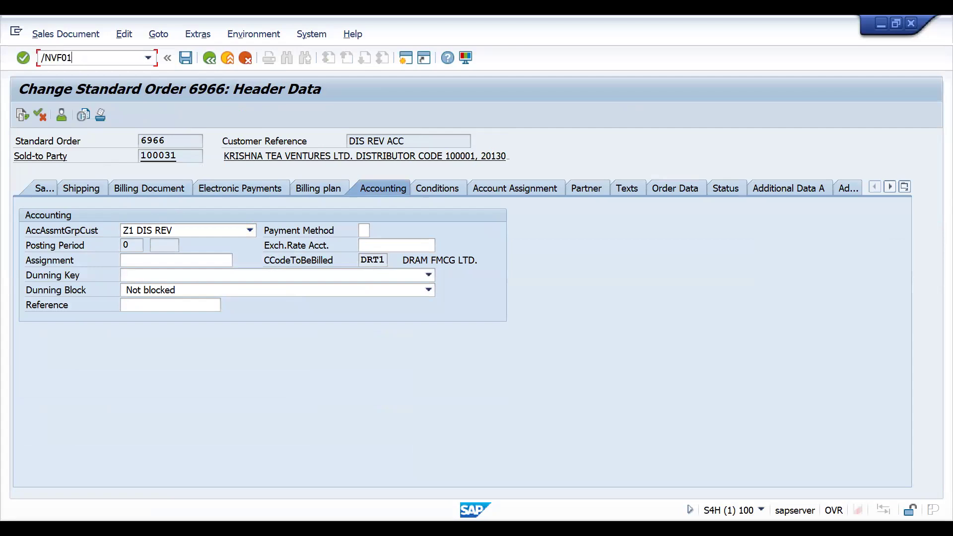
key(Return)
key(Return)
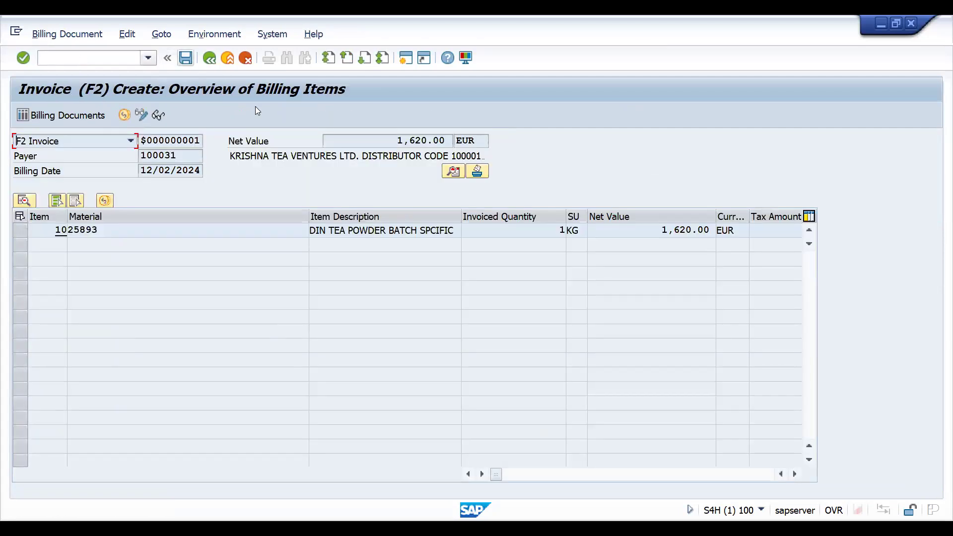
click(453, 171)
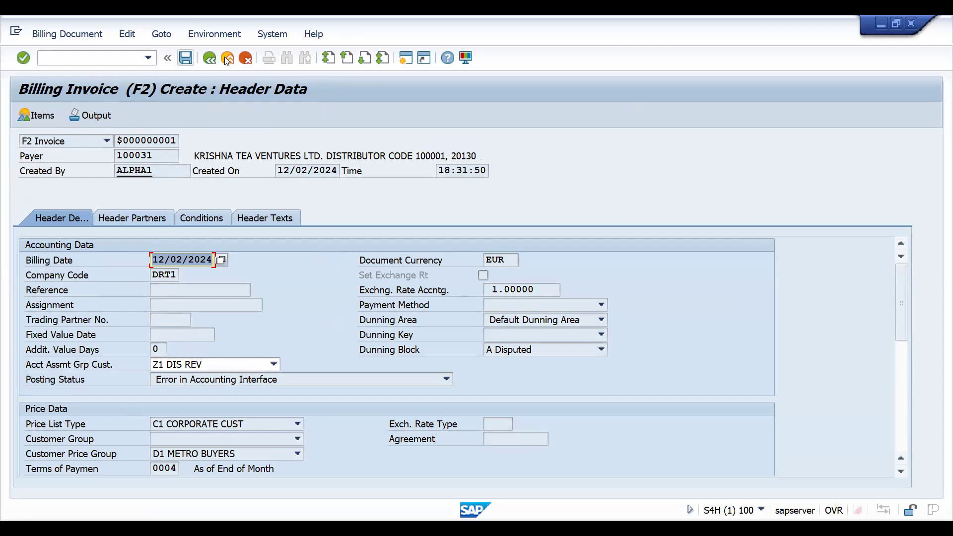
click(210, 58)
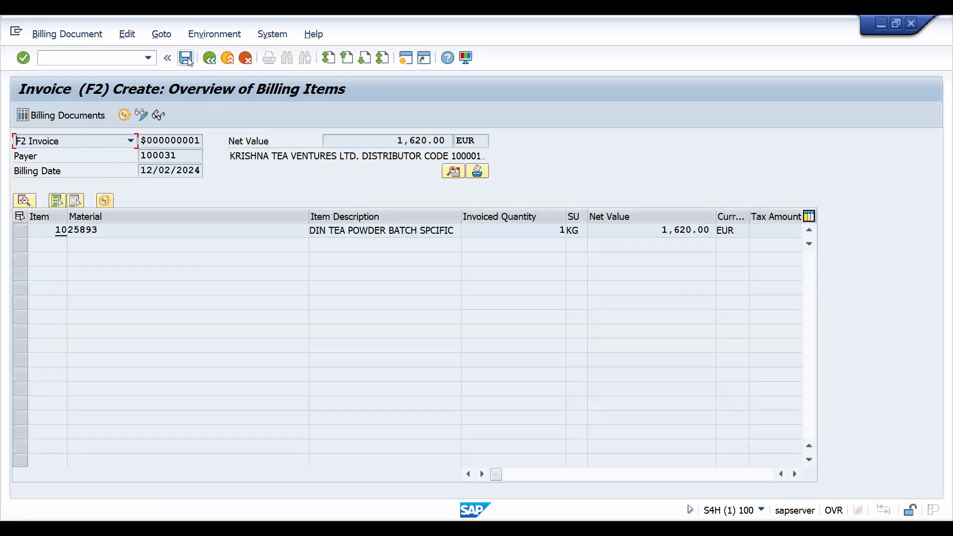
click(186, 58)
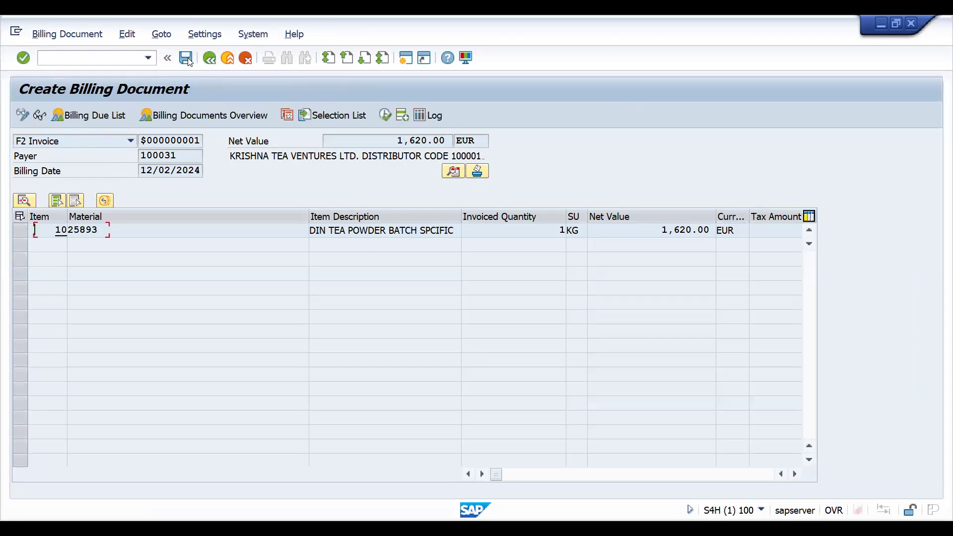
Display the saved invoice's accounting document through transaction VF03 and examine the customer and sales revenue lines.
click(96, 60)
text(/NV)
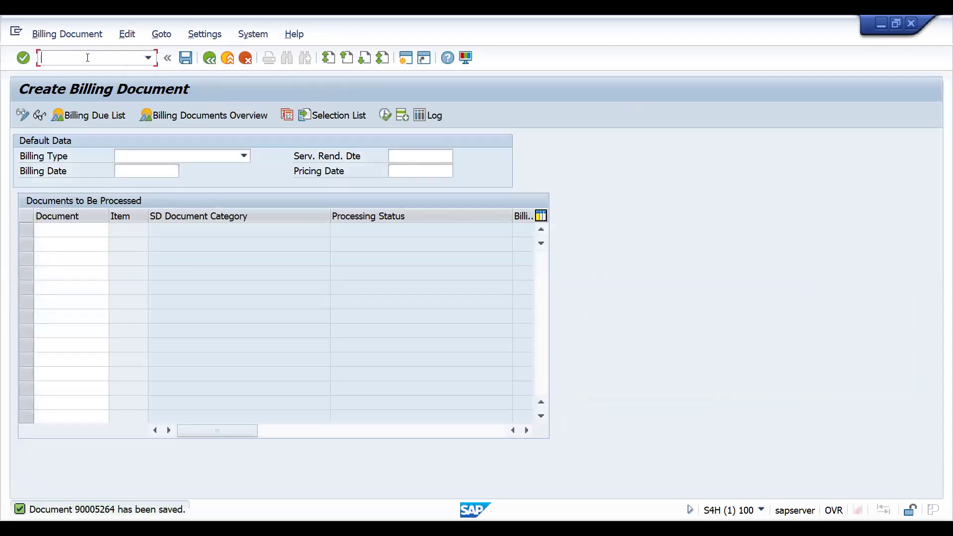
text(F03)
key(Return)
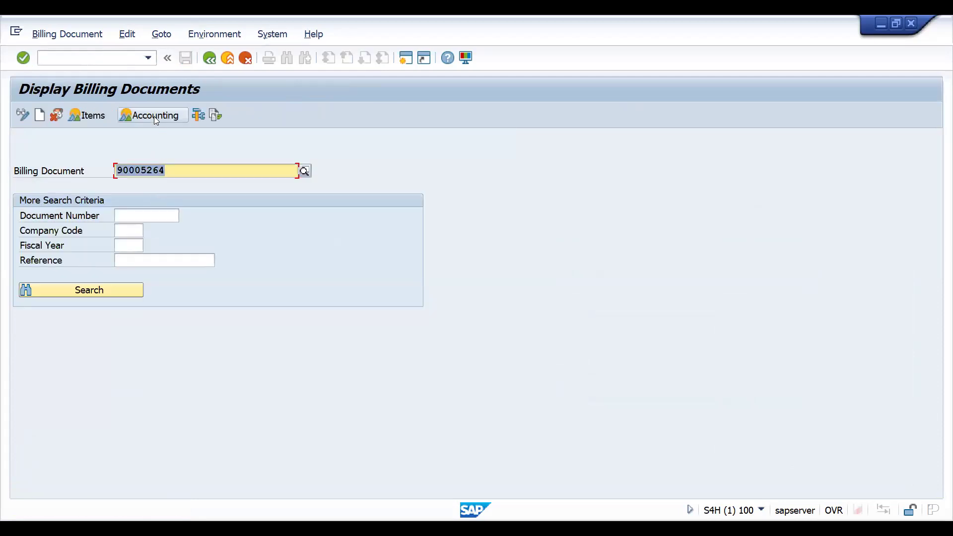
click(156, 118)
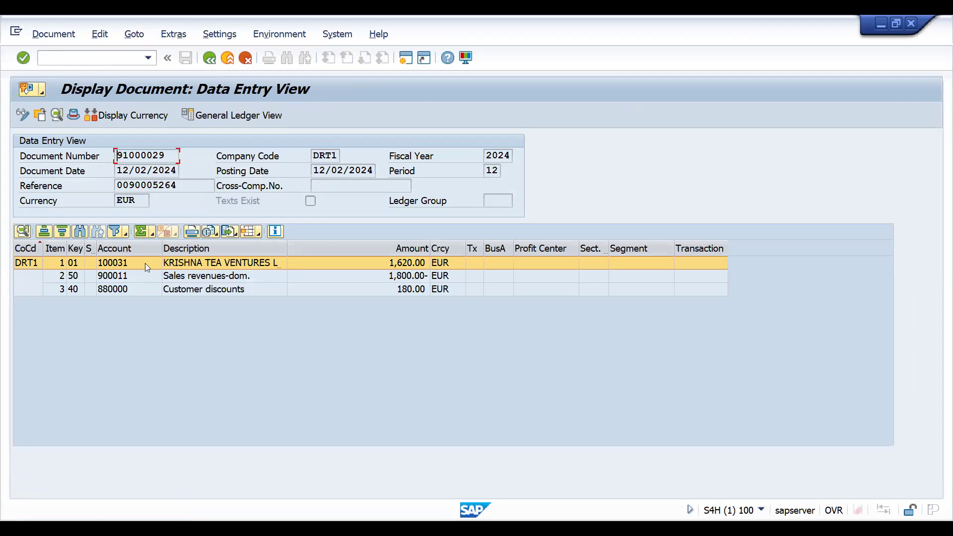
click(111, 269)
click(127, 278)
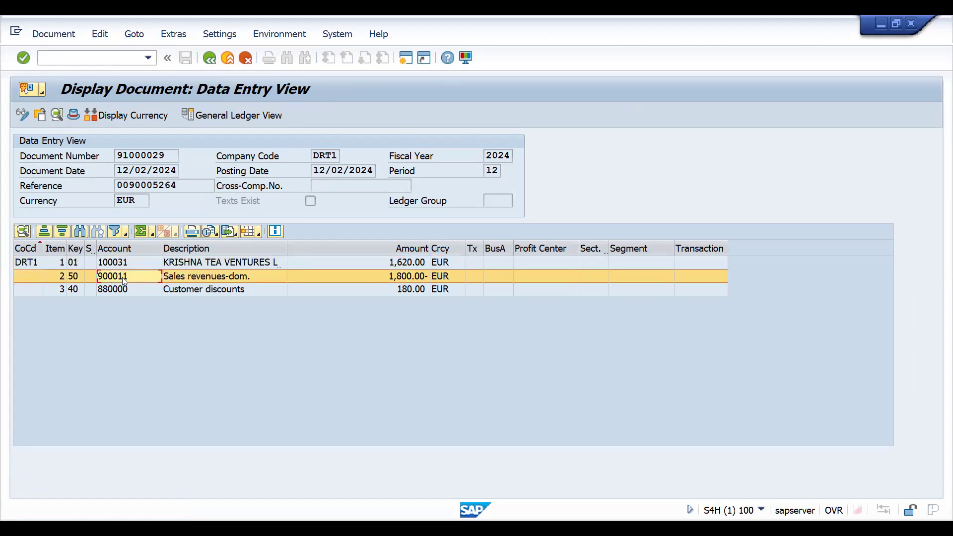
click(93, 59)
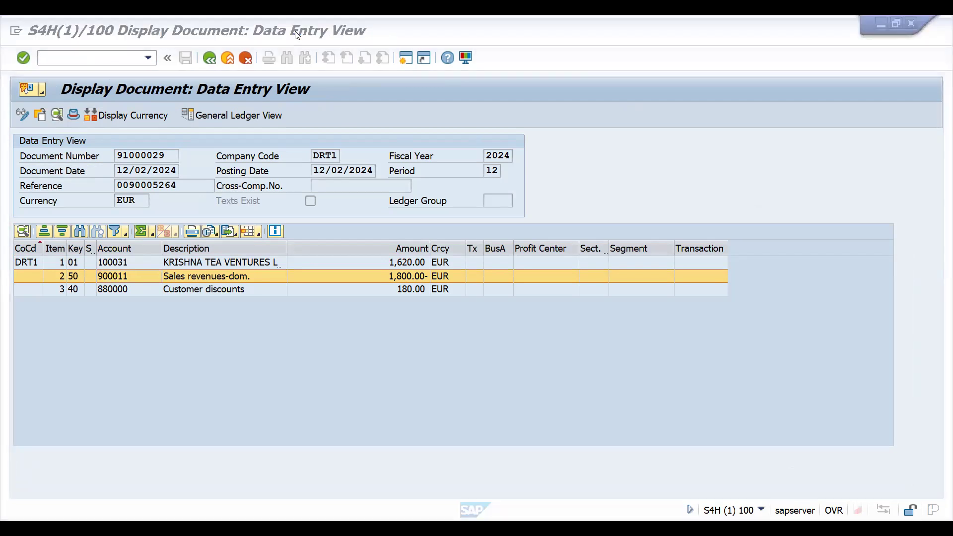
Switch to Excel, compare the DIS row's customer and revenue account, and enter PASSED in cell M27.
key(alt+Tab)
click(674, 363)
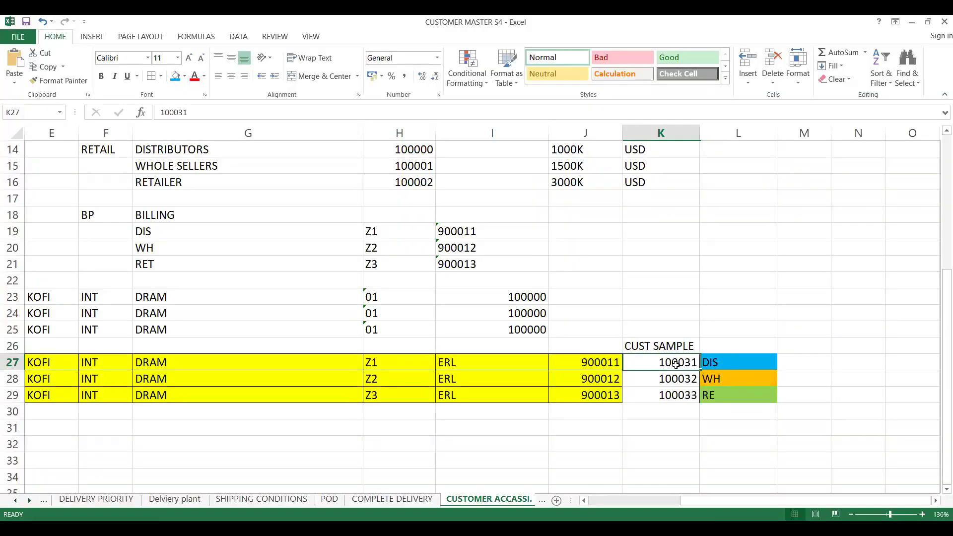
click(597, 369)
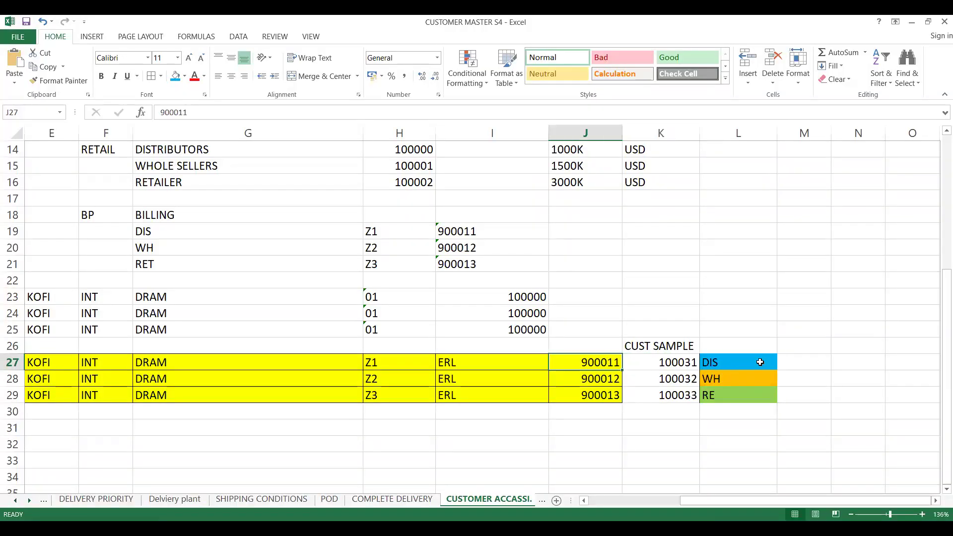
click(784, 367)
text(PASSED)
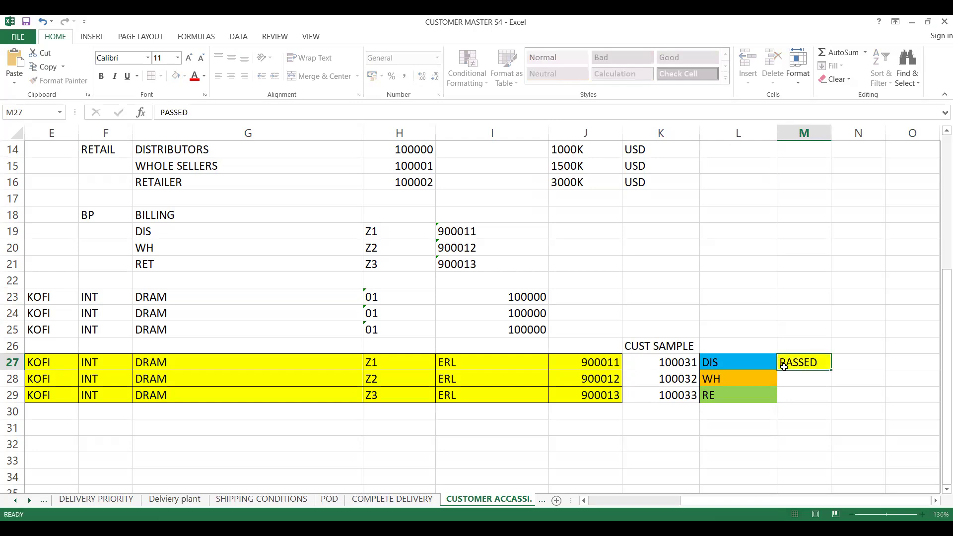
key(Return)
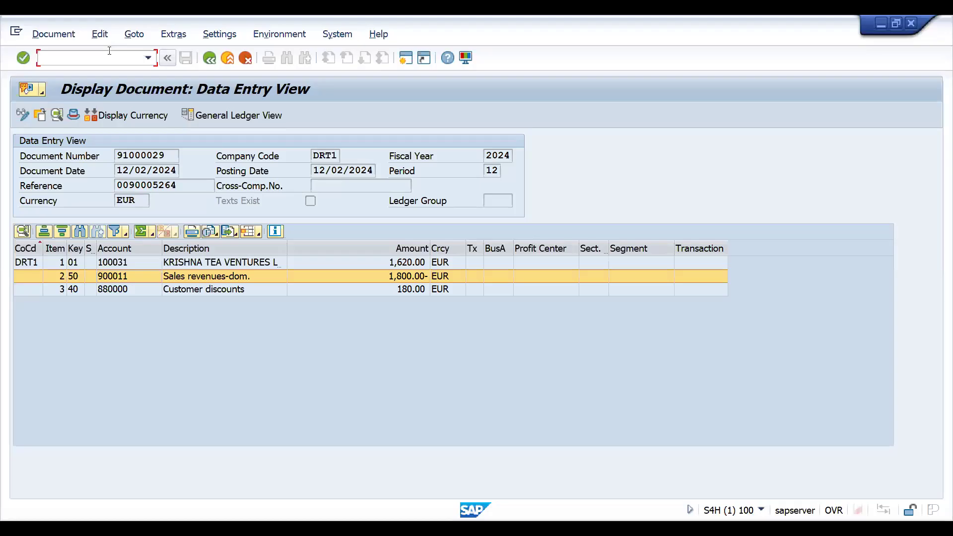
Return to SAP, open transaction VA01 and start a DOR1 order with the WH sample customer as sold-to party.
text(/nva03)
key(Return)
key(Return)
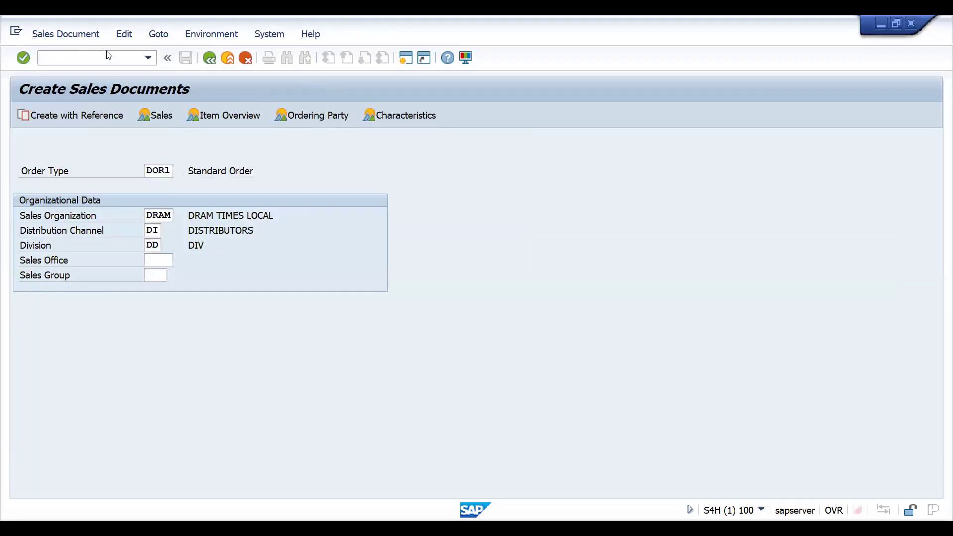
key(BackSpace)
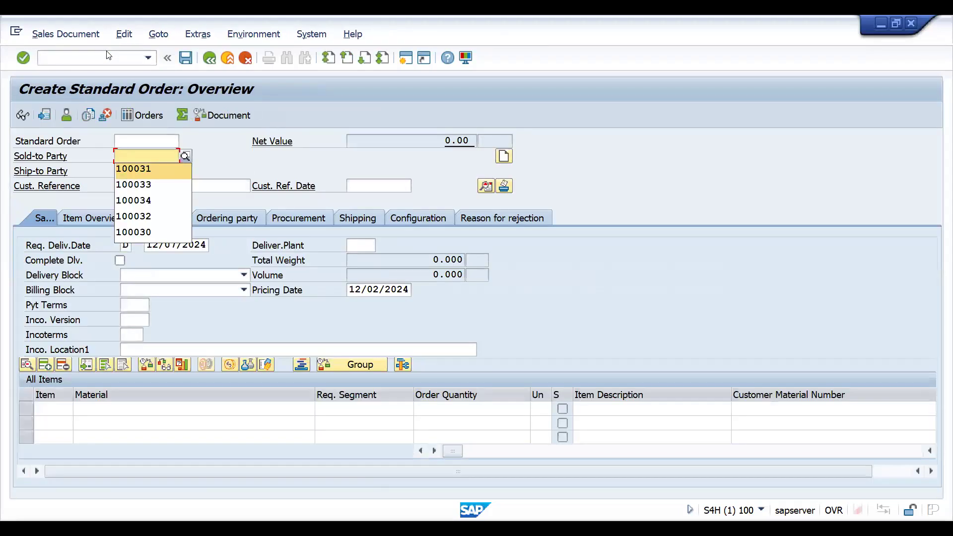
key(Down)
key(Down)
key(Down)
key(Return)
key(Return)
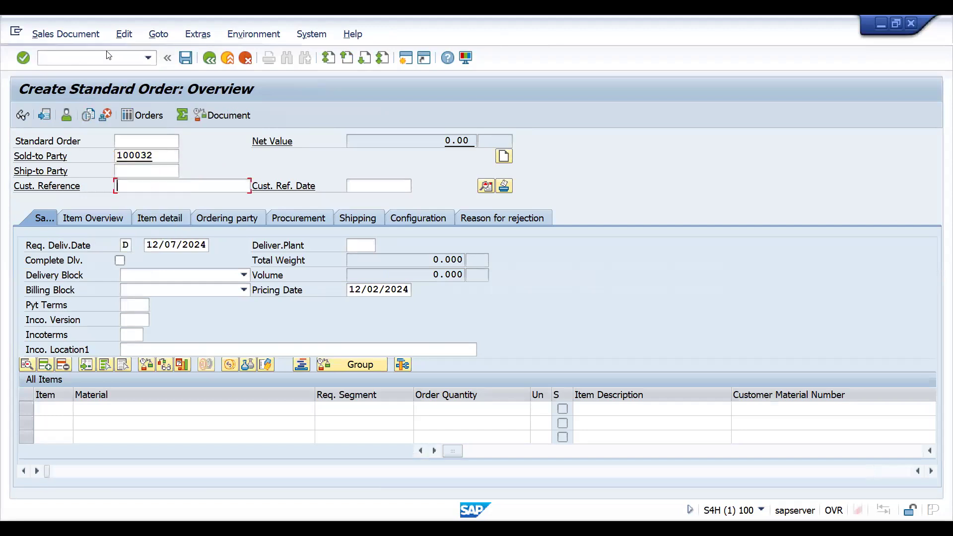
Reuse the earlier customer reference and change it to WH REV ACC.
key(BackSpace)
key(Down)
key(Return)
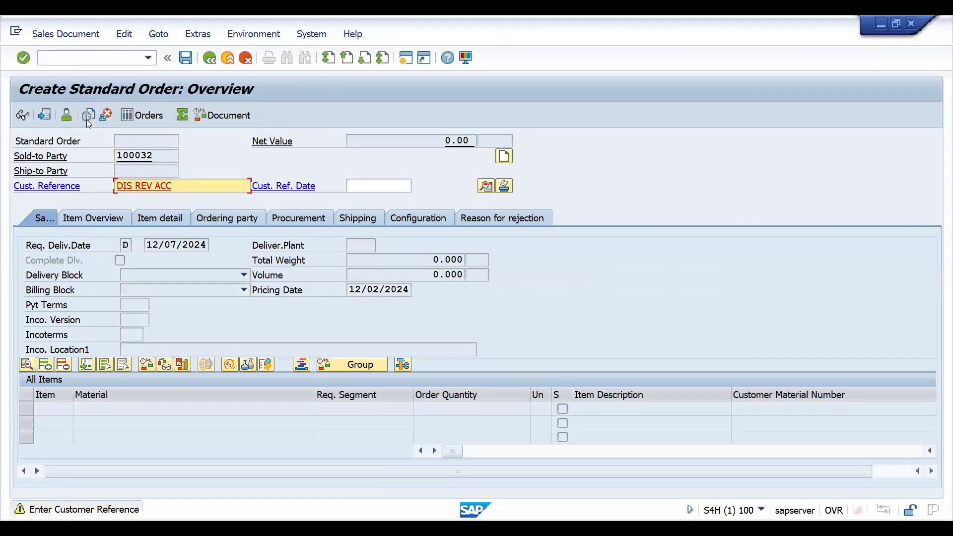
click(132, 185)
key(BackSpace)
key(BackSpace)
key(BackSpace)
key(BackSpace)
text(WH)
key(Return)
Add material 25893 with an order quantity of 1 KG to the WH customer's order.
key(BackSpace)
key(Down)
key(Return)
key(Tab)
key(Tab)
text(1)
key(Return)
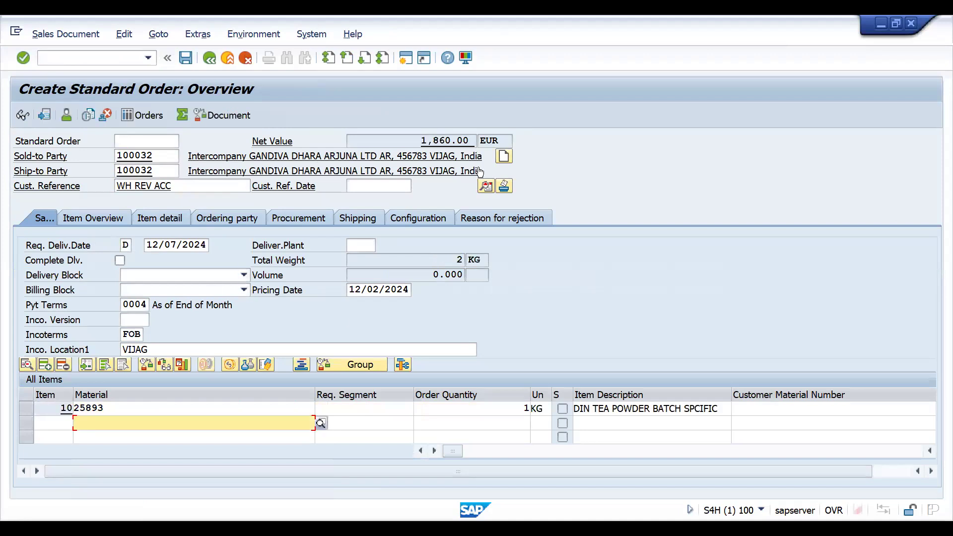
Review the order's header data for the billing document and accounting, checking the customer's account assignment group.
click(45, 114)
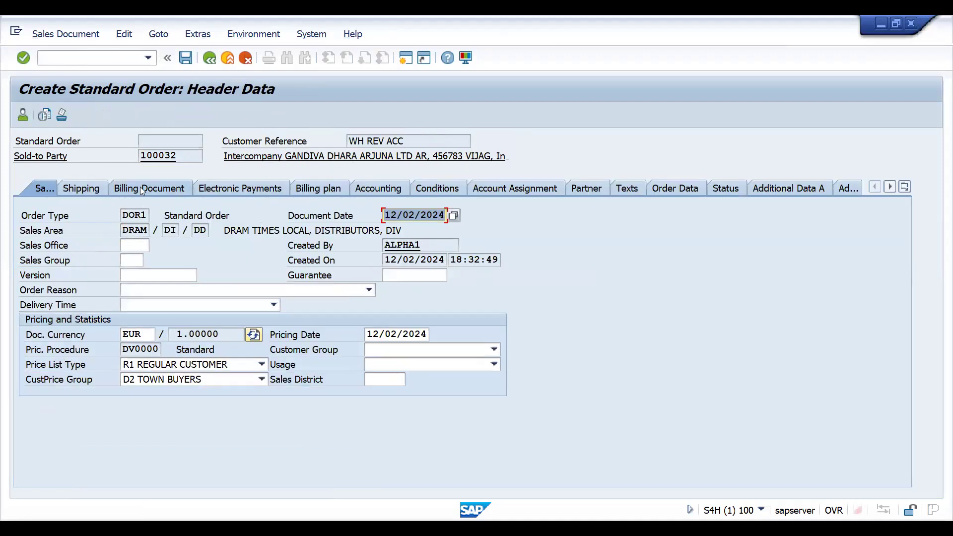
click(142, 190)
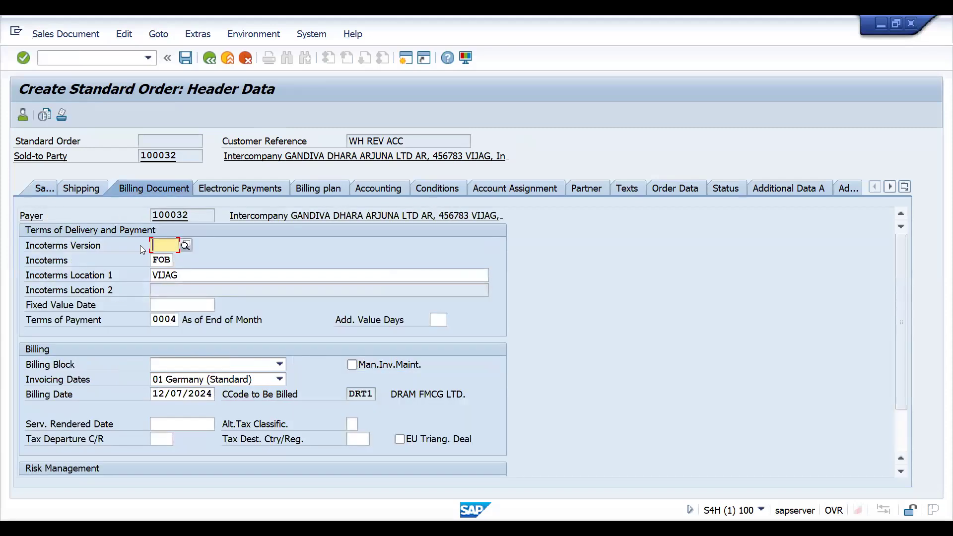
click(43, 189)
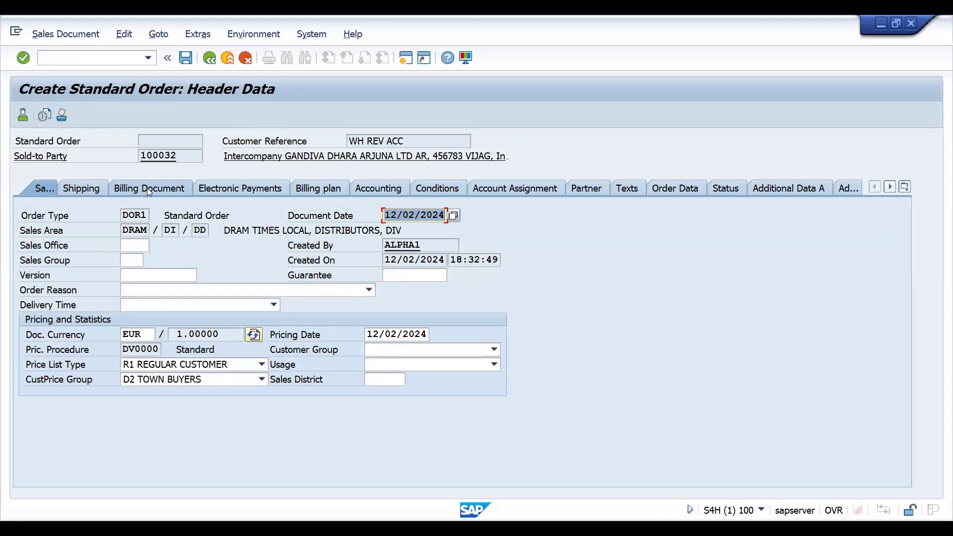
click(208, 58)
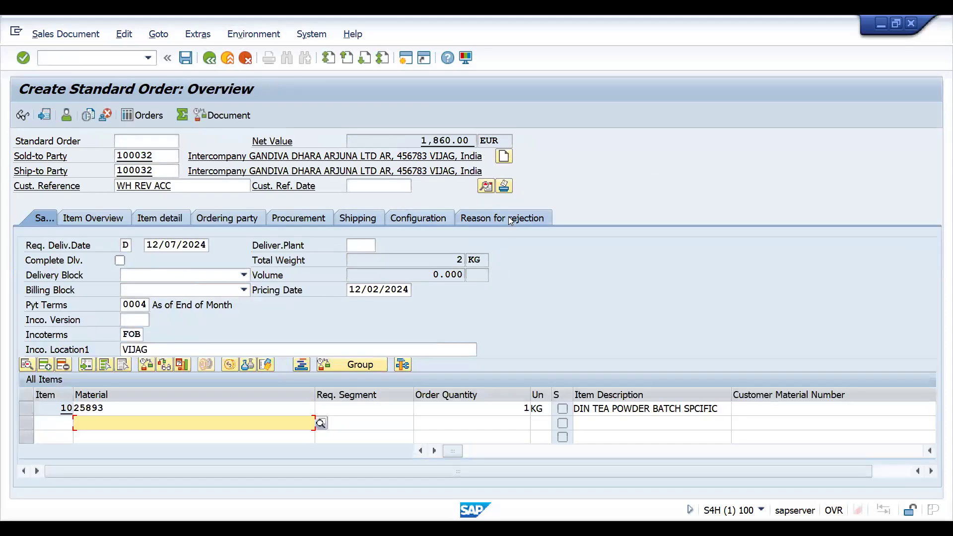
click(486, 186)
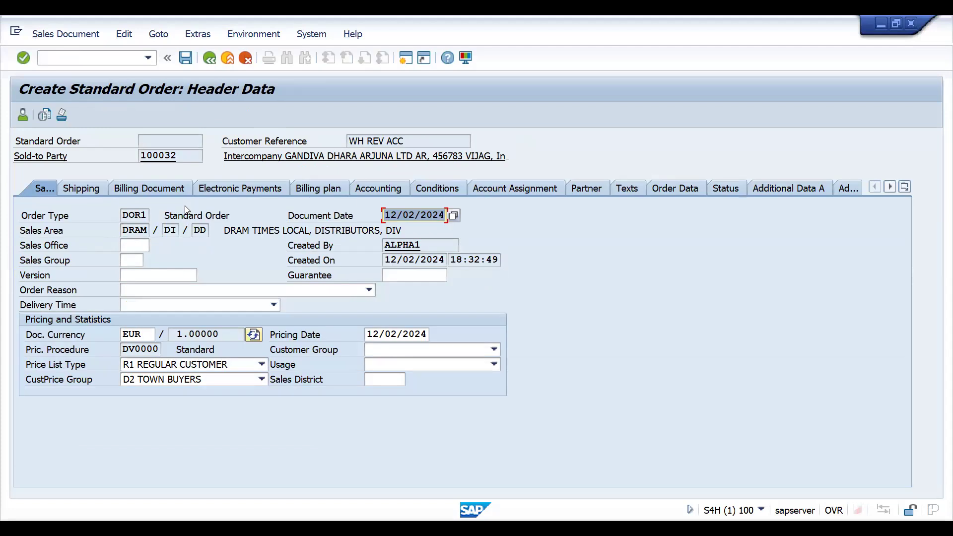
click(159, 189)
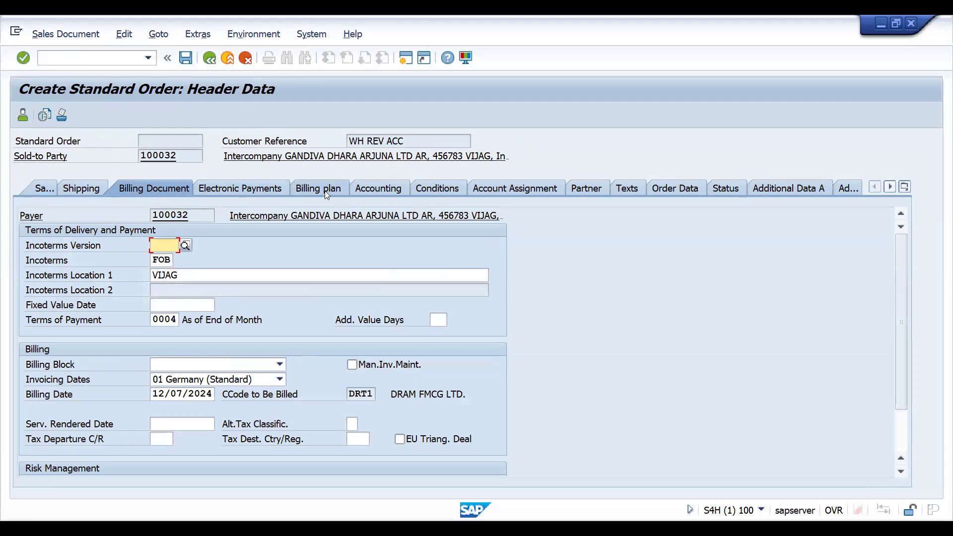
click(368, 192)
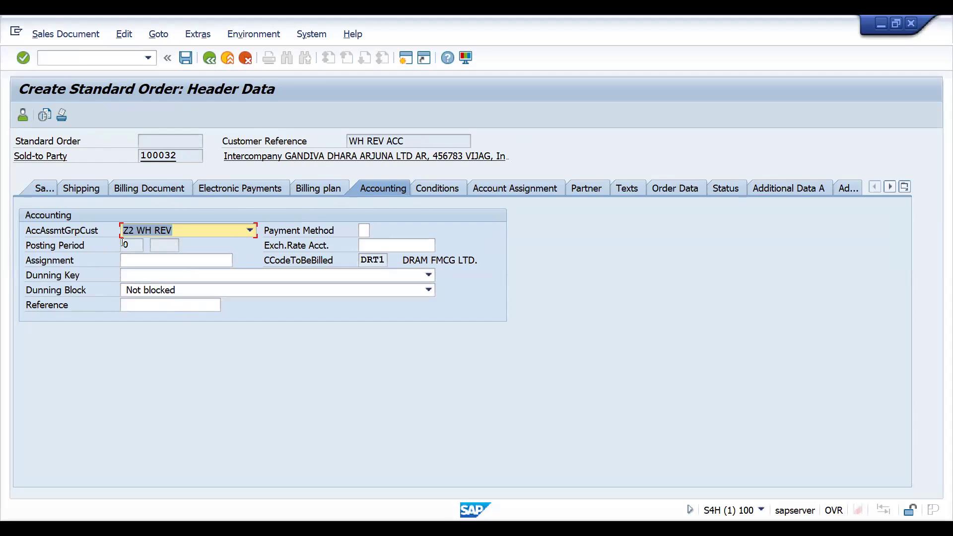
Try to save the WH customer's order and open the missing sold-to party entry from the incompletion log.
click(185, 58)
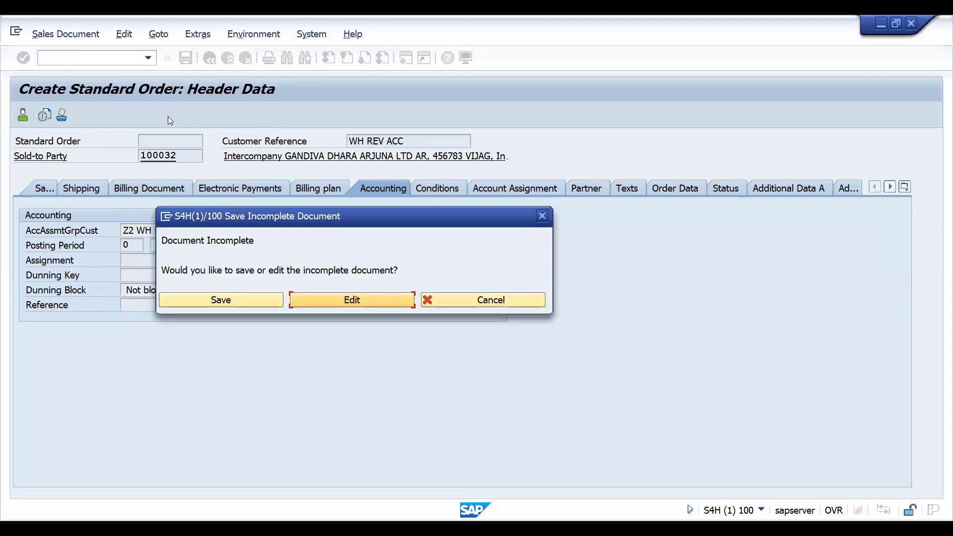
click(375, 299)
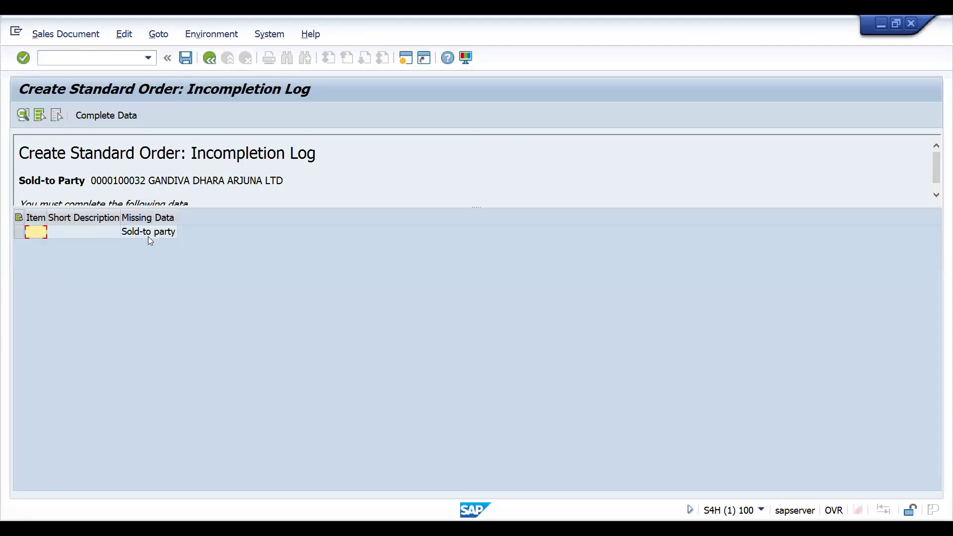
double_click(149, 238)
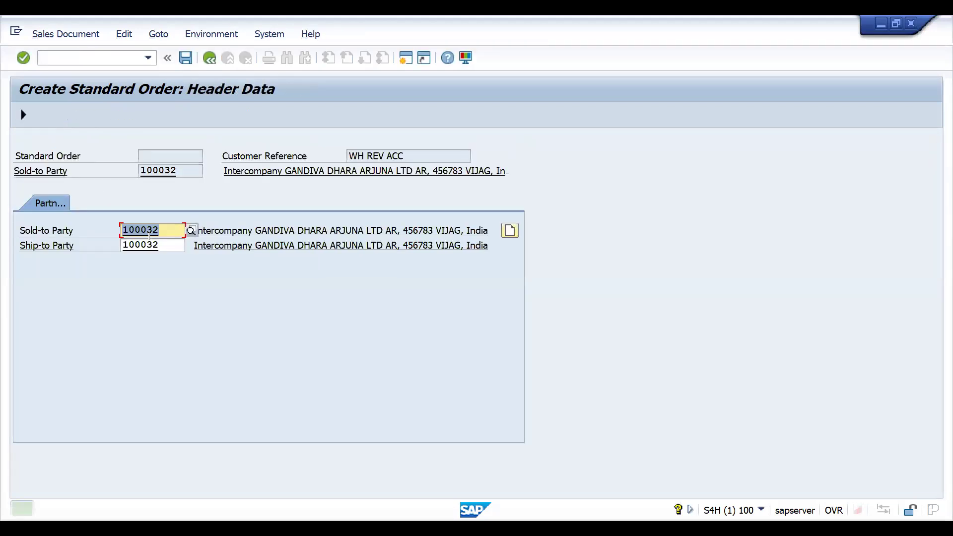
click(512, 233)
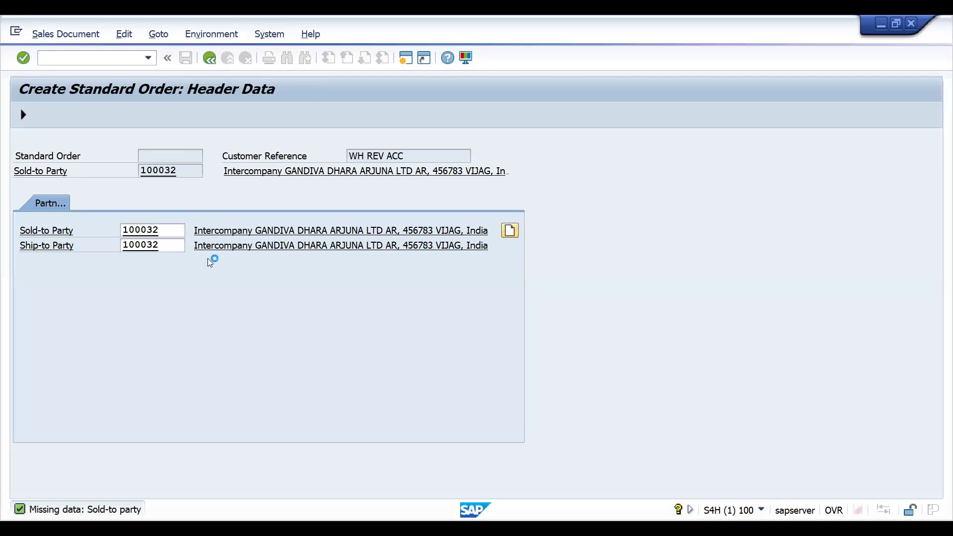
click(336, 330)
click(457, 374)
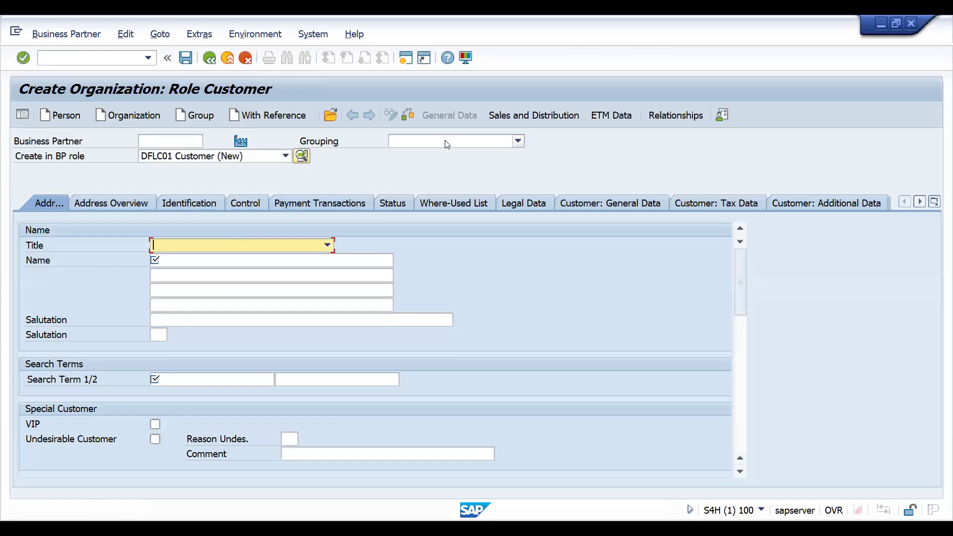
click(439, 144)
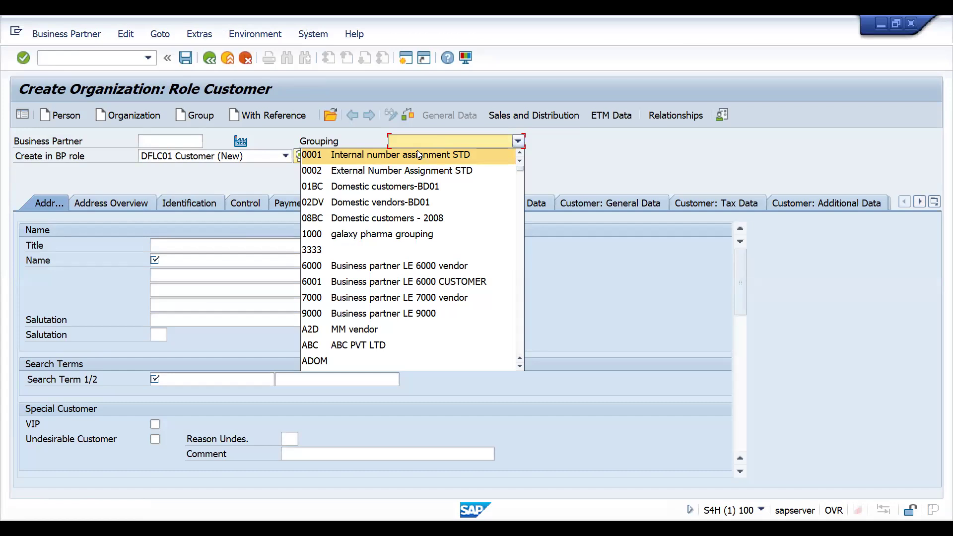
key(d)
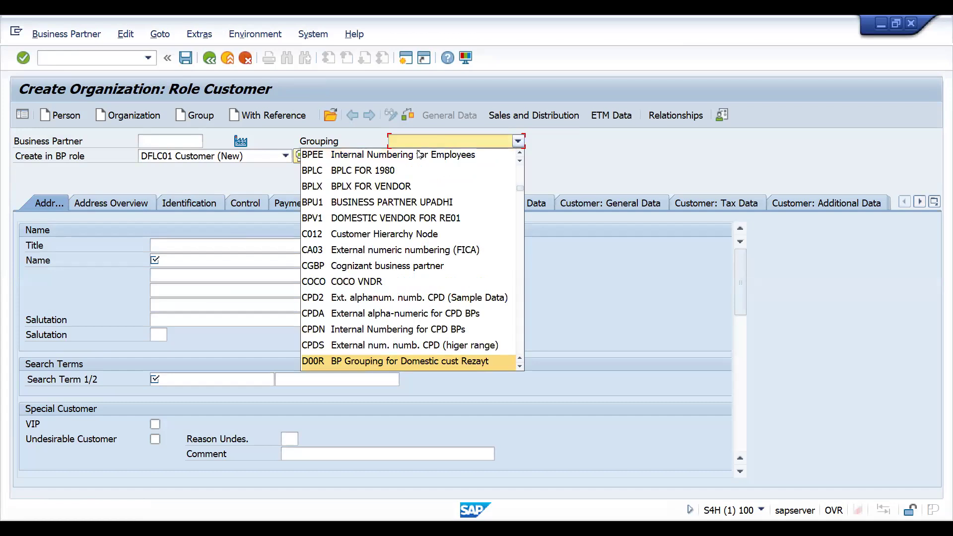
key(d)
key(d)
key(d)
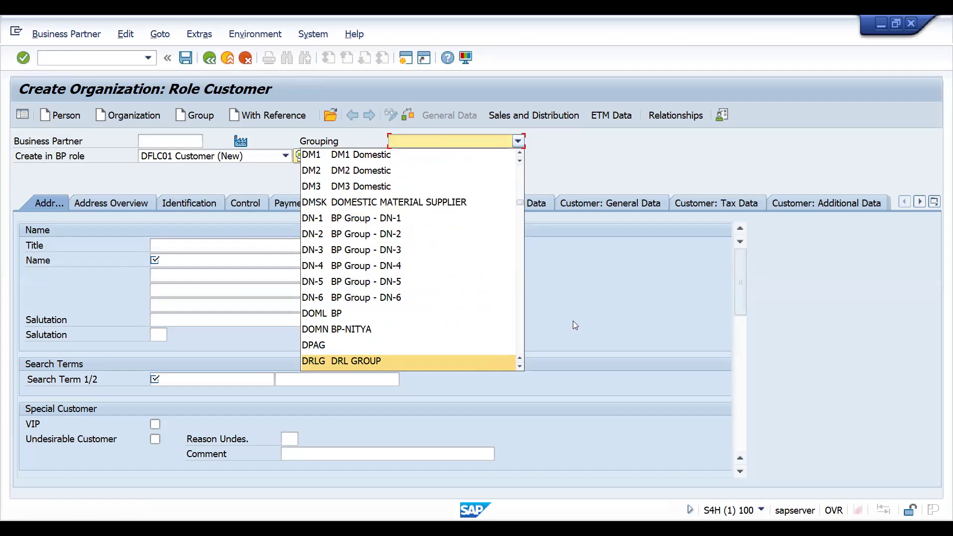
key(d)
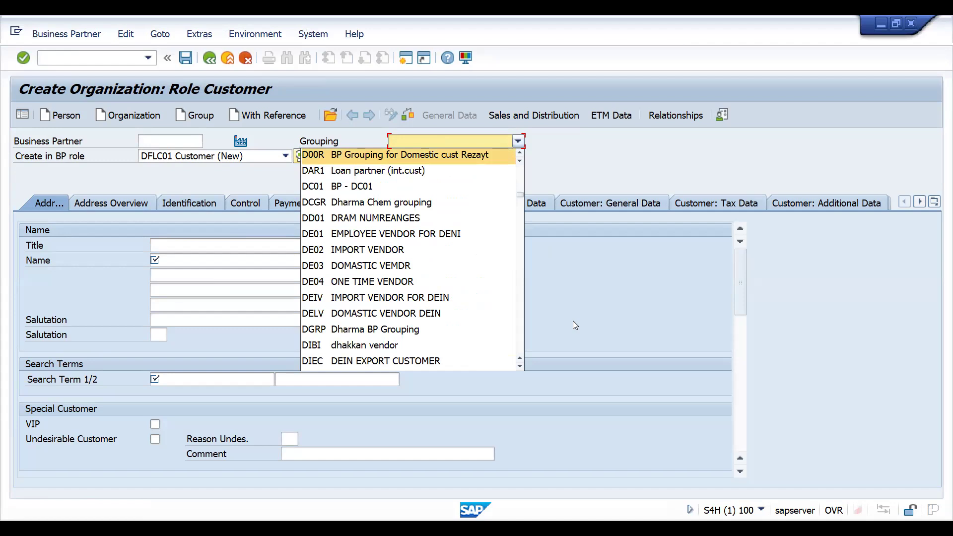
key(Down)
key(Down)
key(Down)
key(Down)
key(Down)
key(Down)
key(Down)
key(Down)
key(Down)
key(Down)
key(Down)
key(Down)
key(Down)
key(Down)
key(Down)
key(Down)
key(Down)
key(Down)
key(Down)
key(Down)
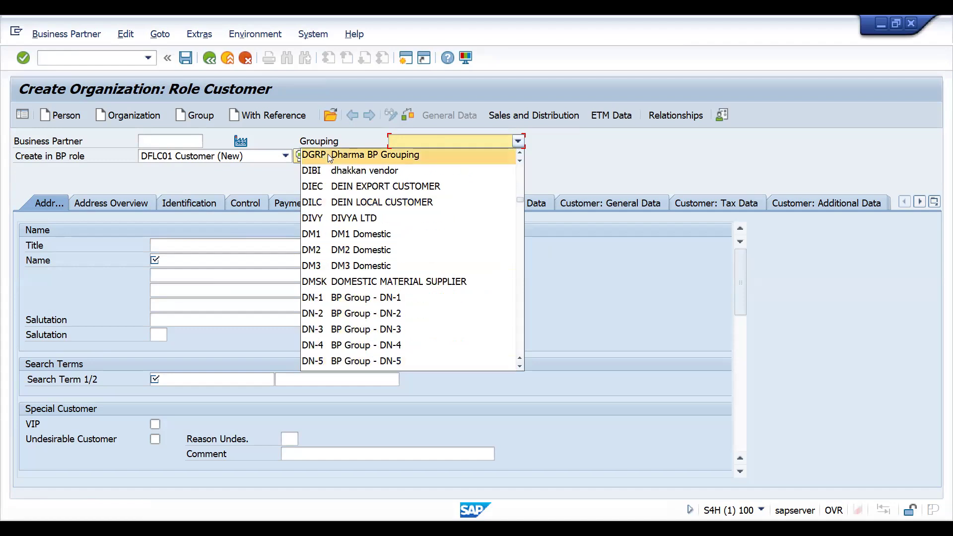
click(629, 161)
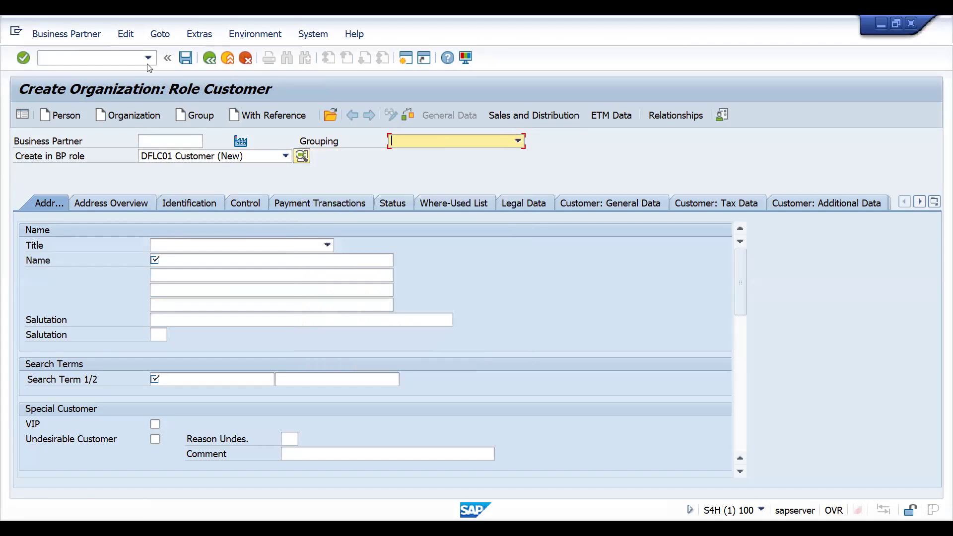
Open transaction BP, find the GOVINDA TEA EXPORTERS business partner by its number and display its record.
click(120, 60)
text(/N)
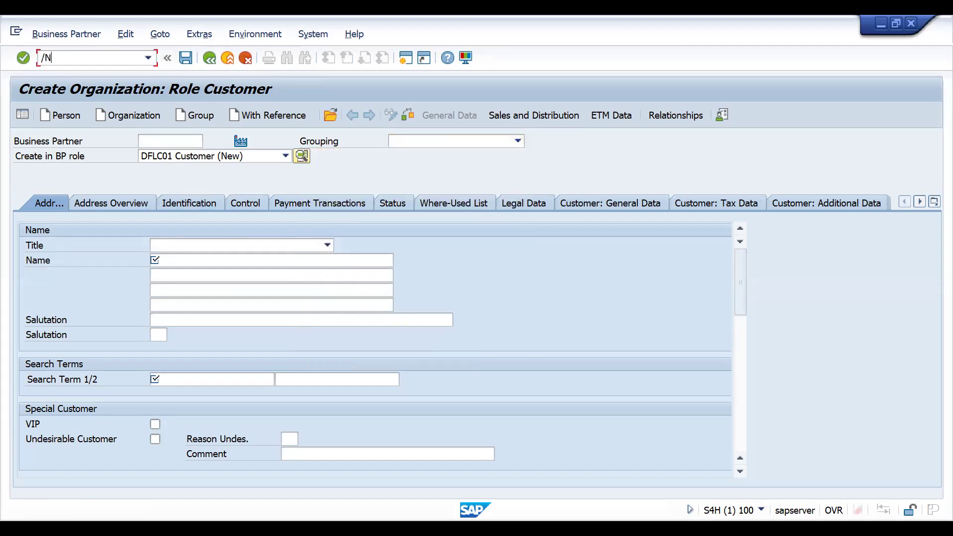
text(BP)
key(Return)
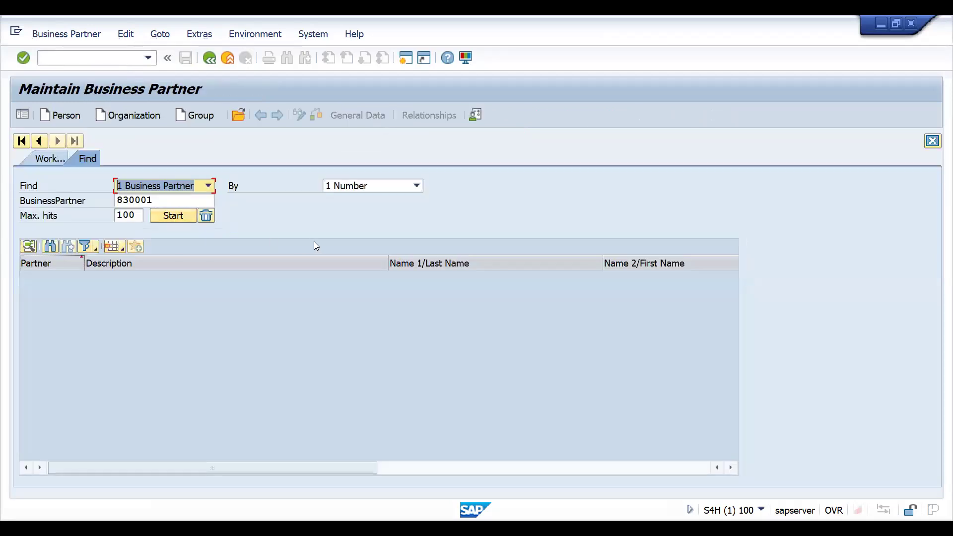
click(171, 203)
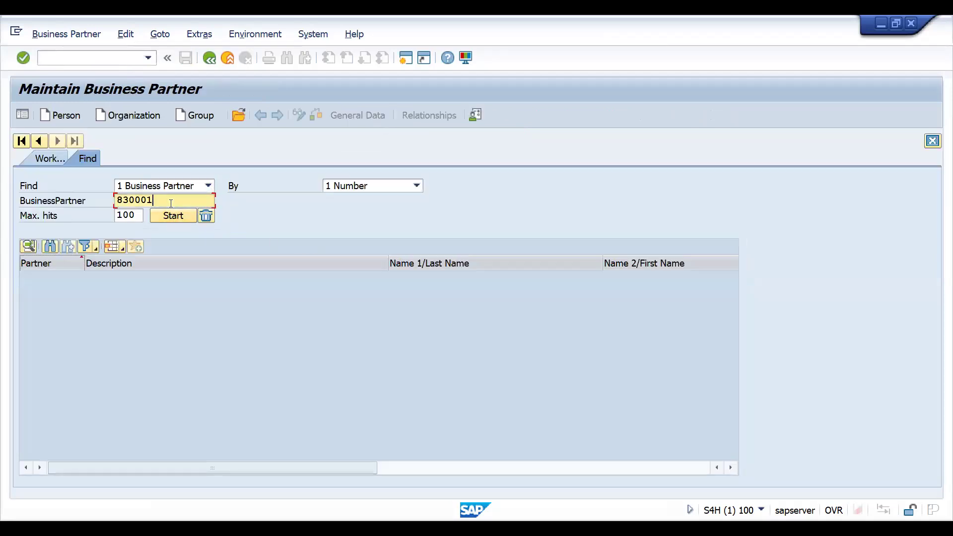
key(BackSpace)
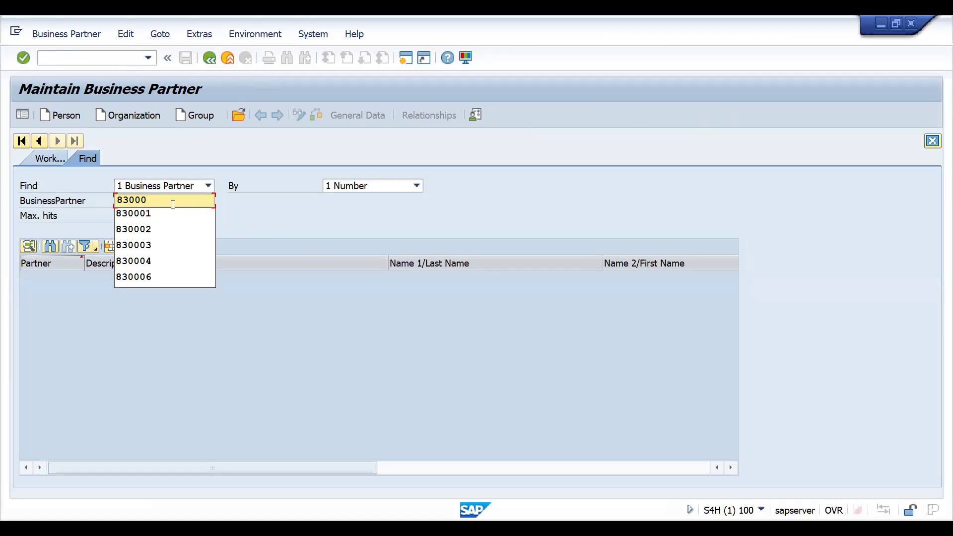
click(133, 276)
key(Return)
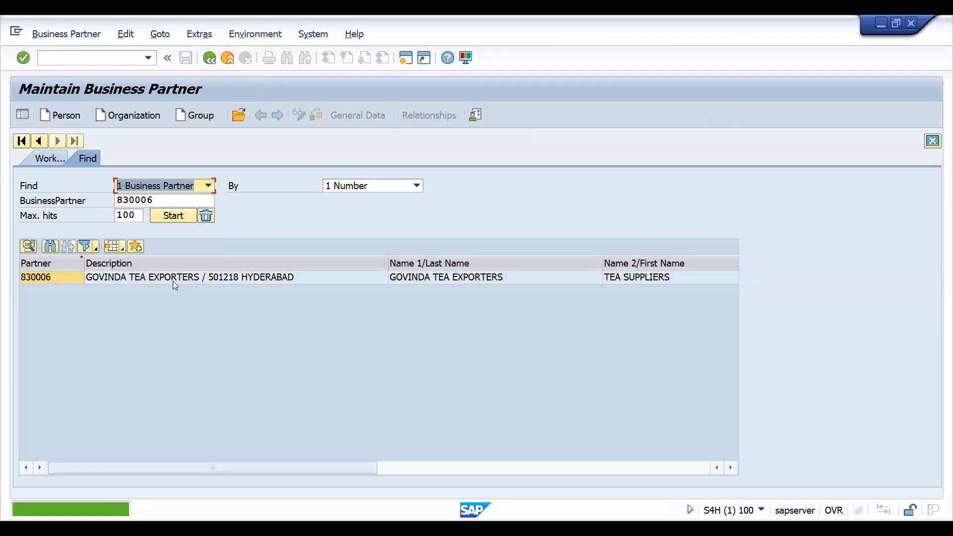
double_click(162, 277)
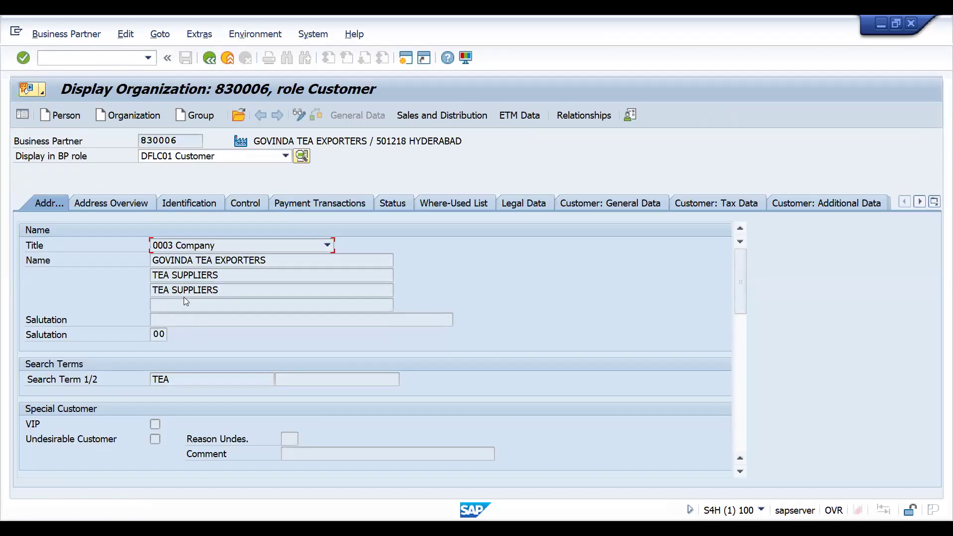
Edit the customer's billing data for sales area DRAM/DI/DD and set the customer account assignment group to Z2.
click(264, 153)
click(447, 116)
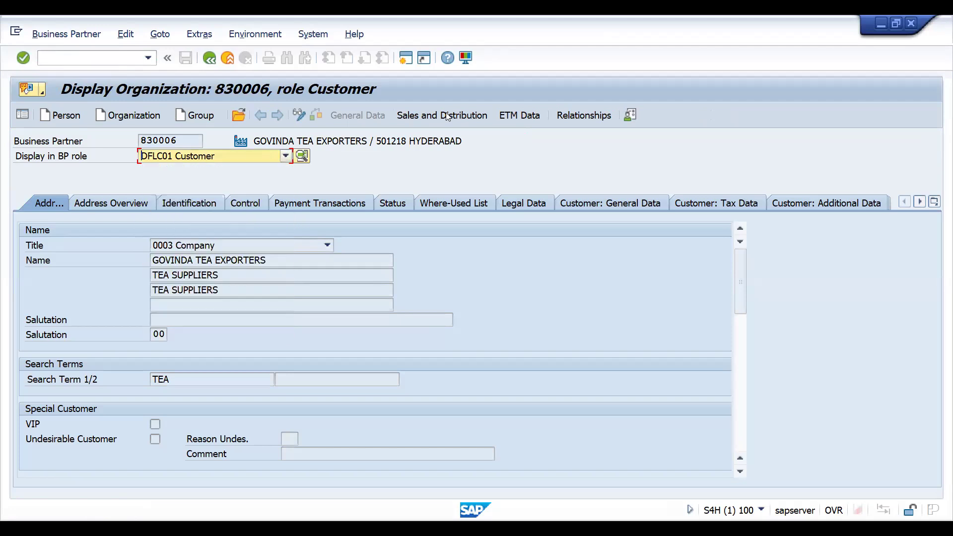
click(447, 116)
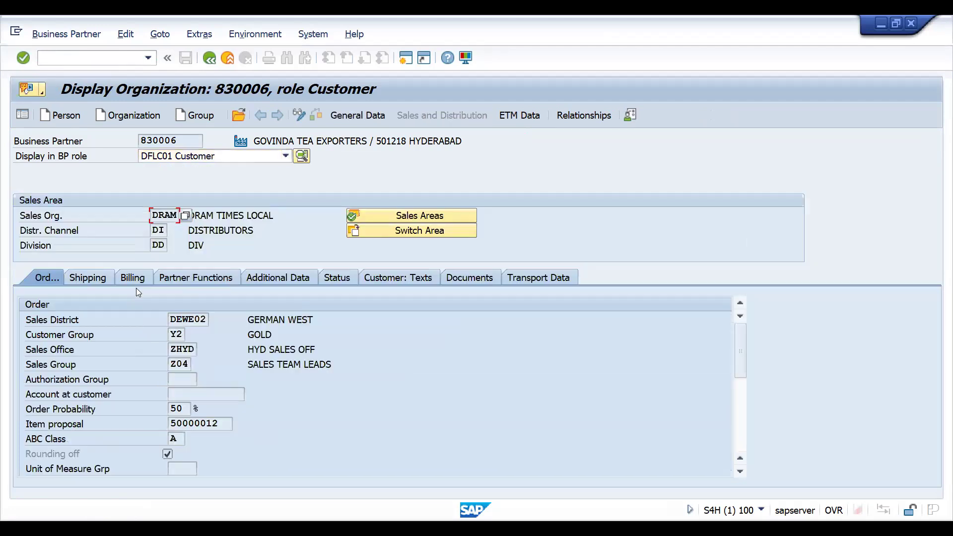
click(133, 278)
click(296, 115)
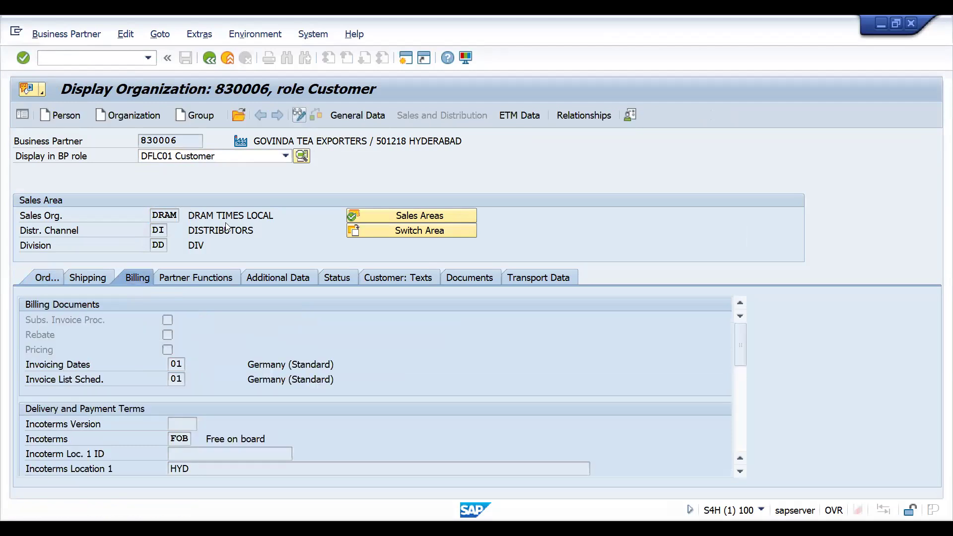
click(741, 449)
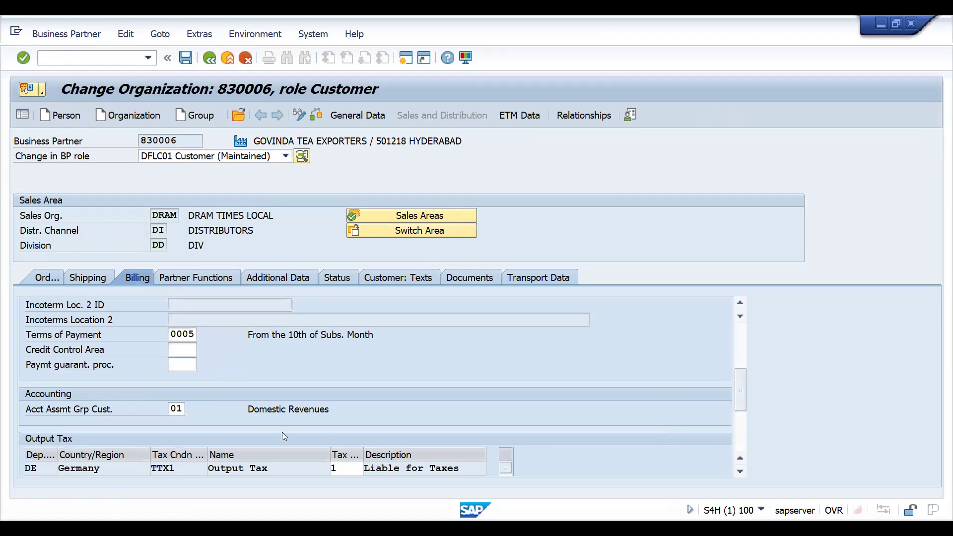
click(171, 409)
text(Z2)
key(Return)
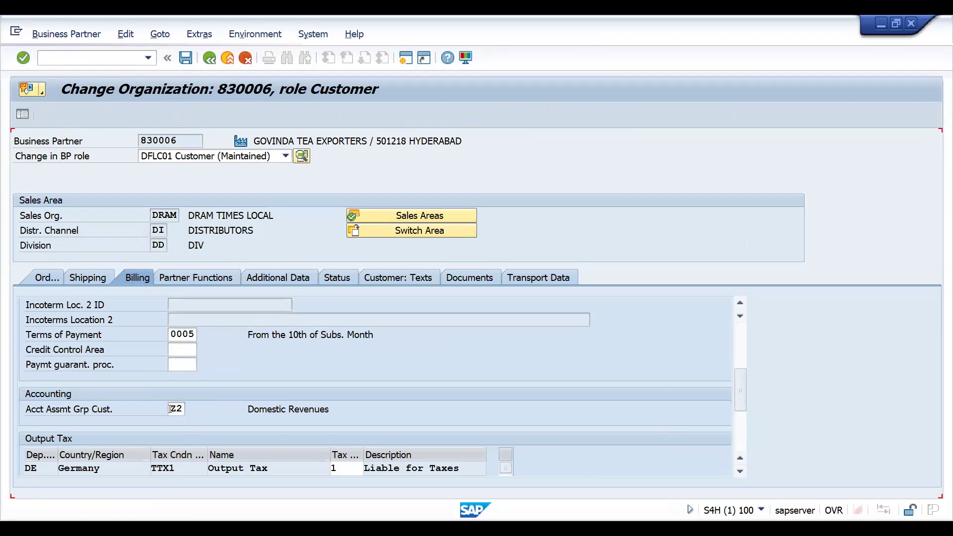
Look up the customer number in GOVINDA TEA EXPORTERS' partner functions and save the business partner changes.
click(188, 273)
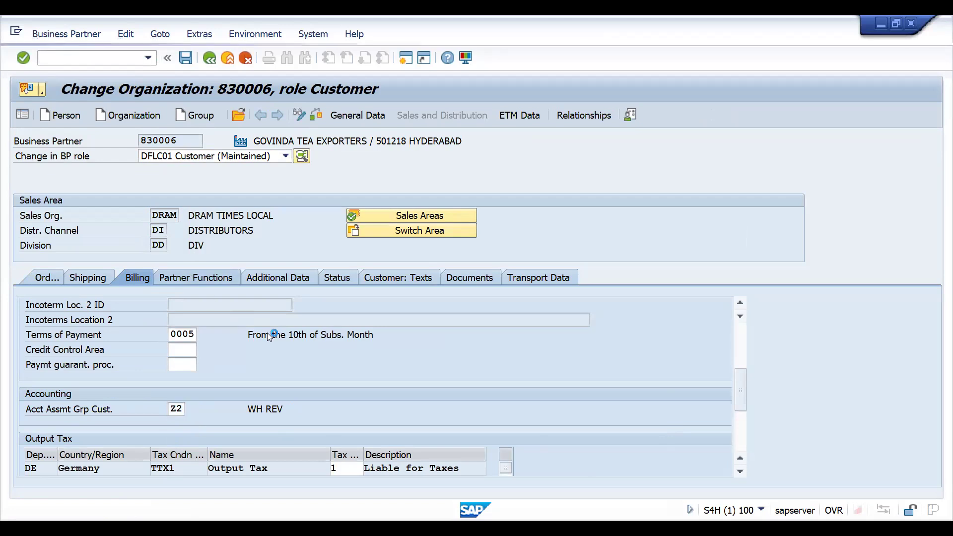
click(236, 349)
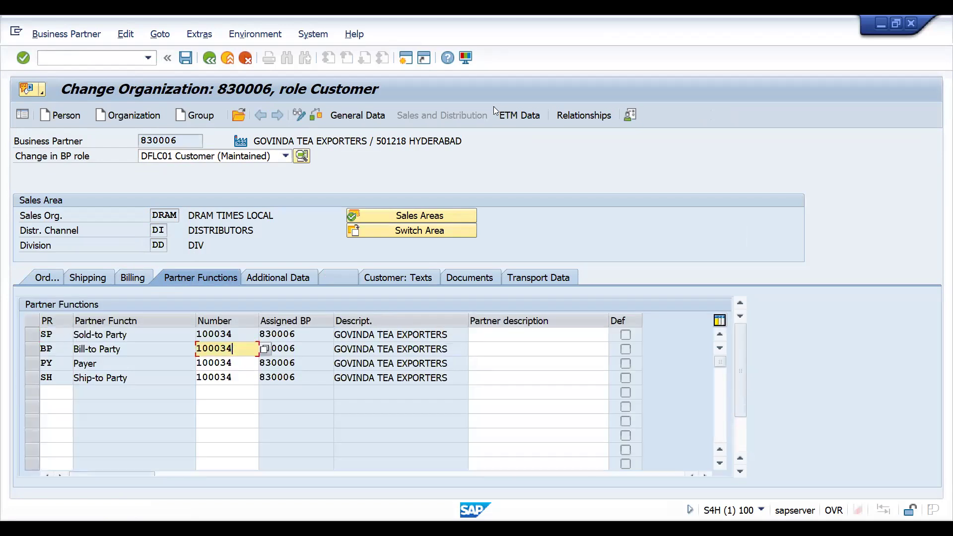
click(186, 59)
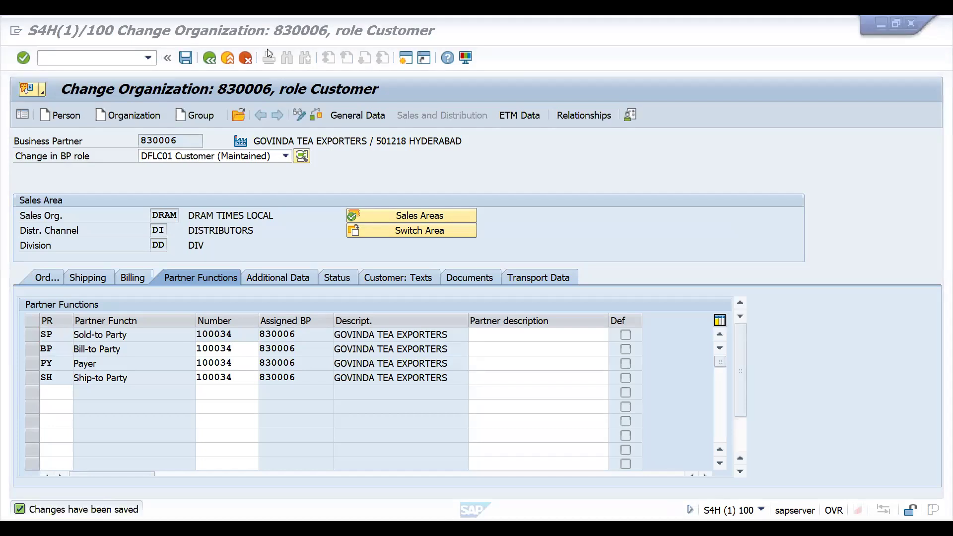
Switch to Excel, replace the WH row's sample customer number in cell K28 with the new one, copy it and return to SAP.
key(alt+Tab)
click(674, 378)
text(100034)
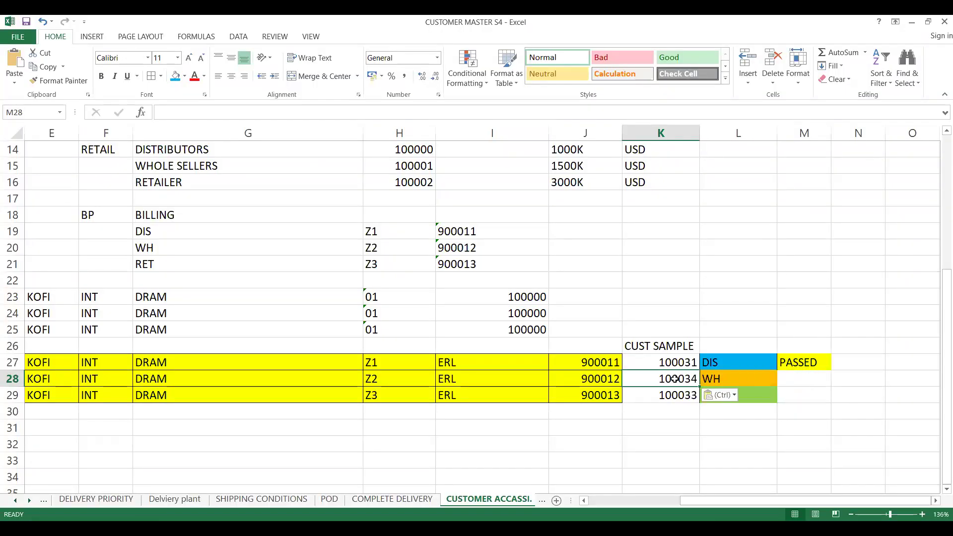
key(ctrl+c)
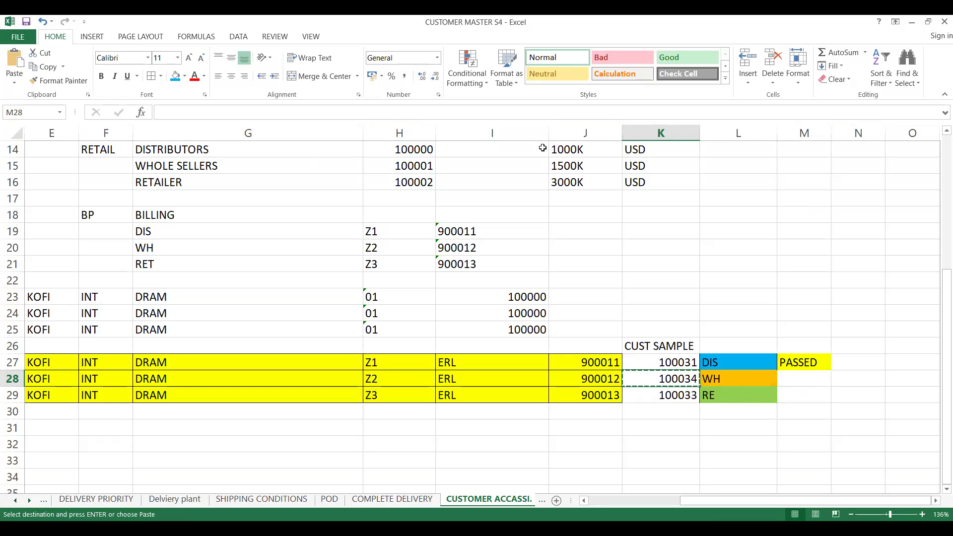
key(alt+Tab)
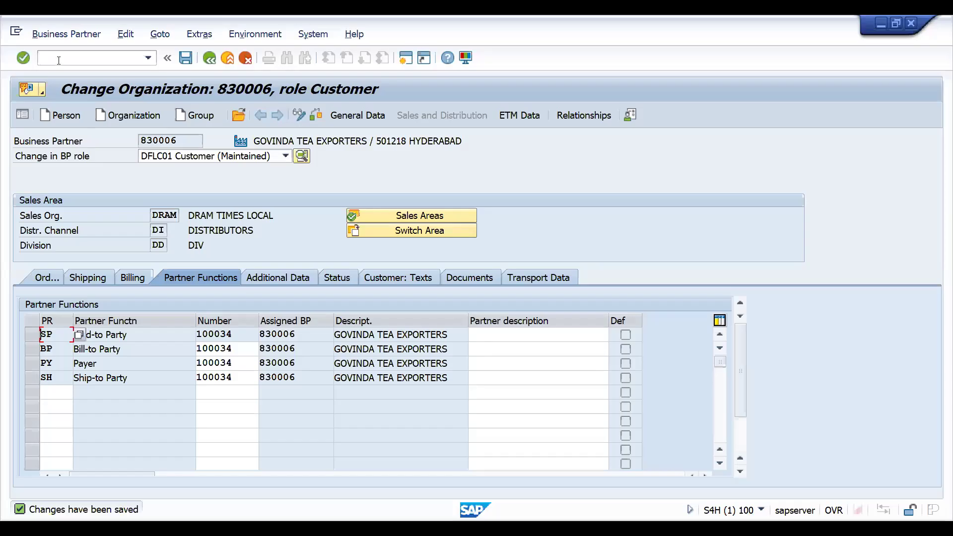
Start a standard order in transaction VA01 for the copied GOVINDA TEA EXPORTERS customer number, with customer reference WH REV ACC.
click(59, 59)
text(/nva01)
key(Return)
key(Return)
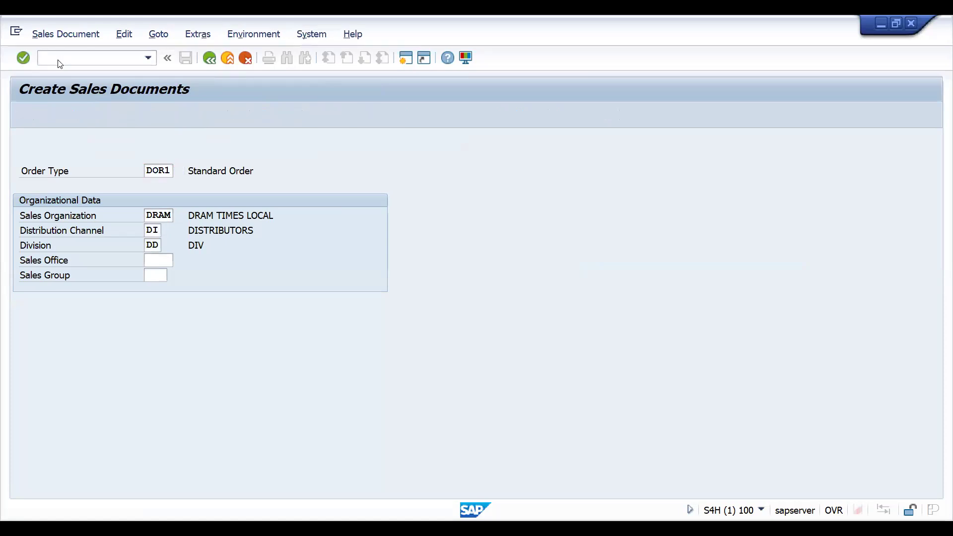
key(ctrl+v)
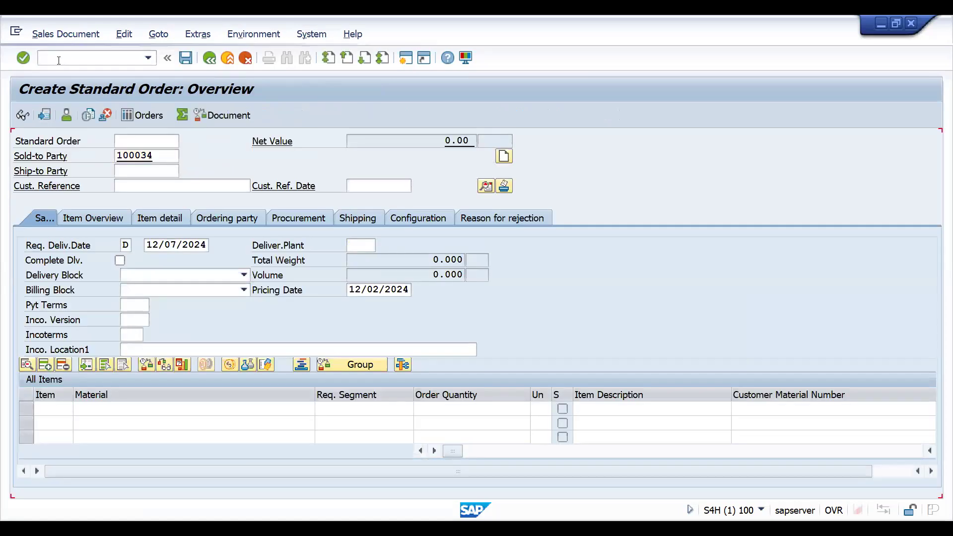
key(Return)
key(Down)
key(Return)
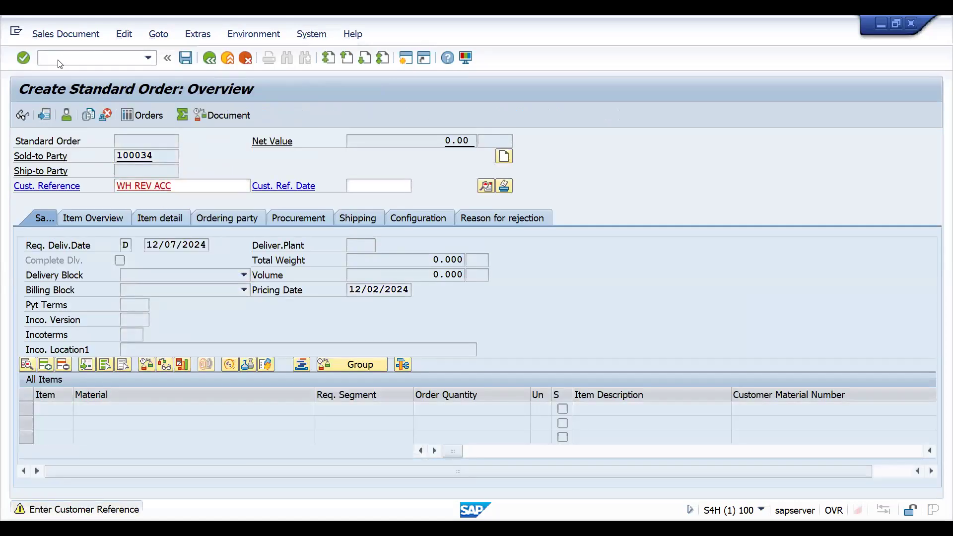
key(Down)
key(Return)
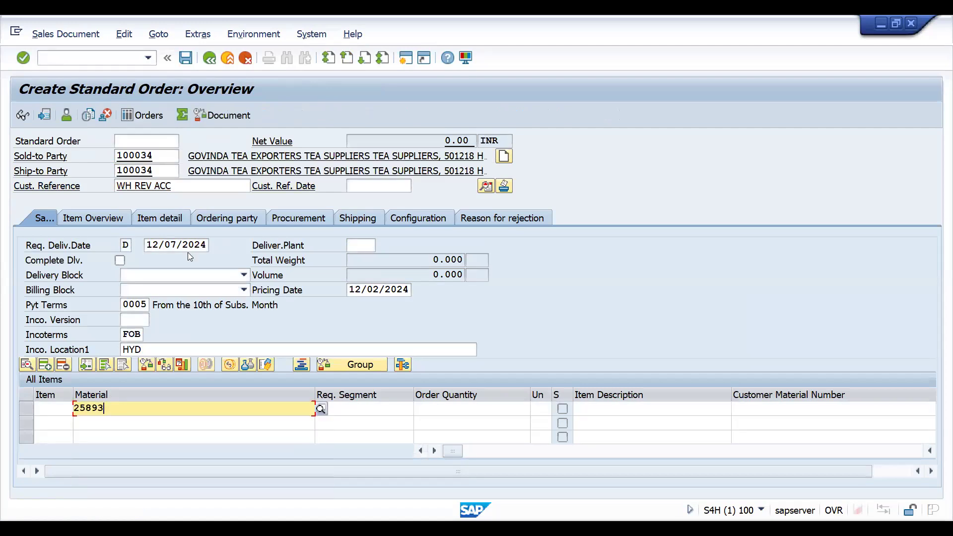
Enter material 25893 with an order quantity of 2 as the order's first item.
key(Tab)
key(Tab)
text(2)
key(Return)
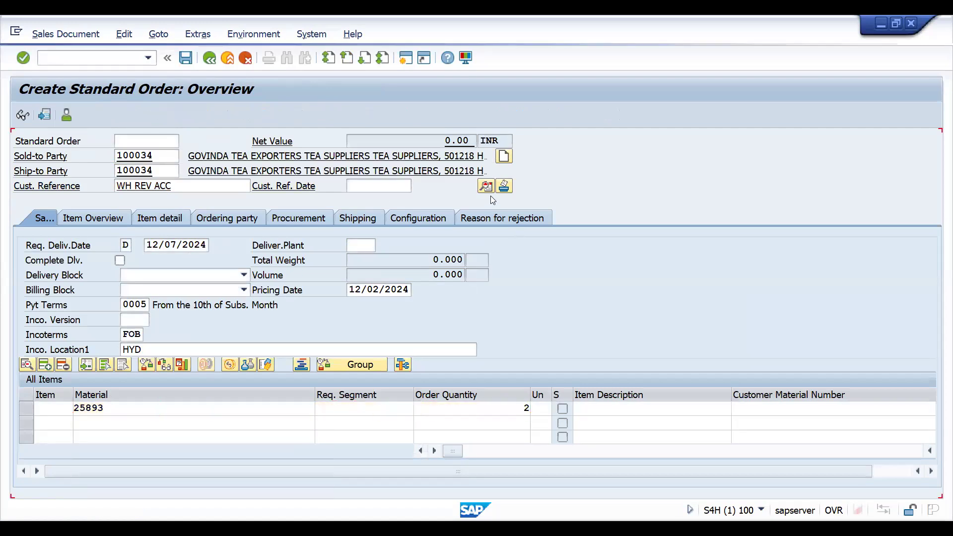
Check the customer account assignment group in the order header's accounting data and save the order.
key(F8)
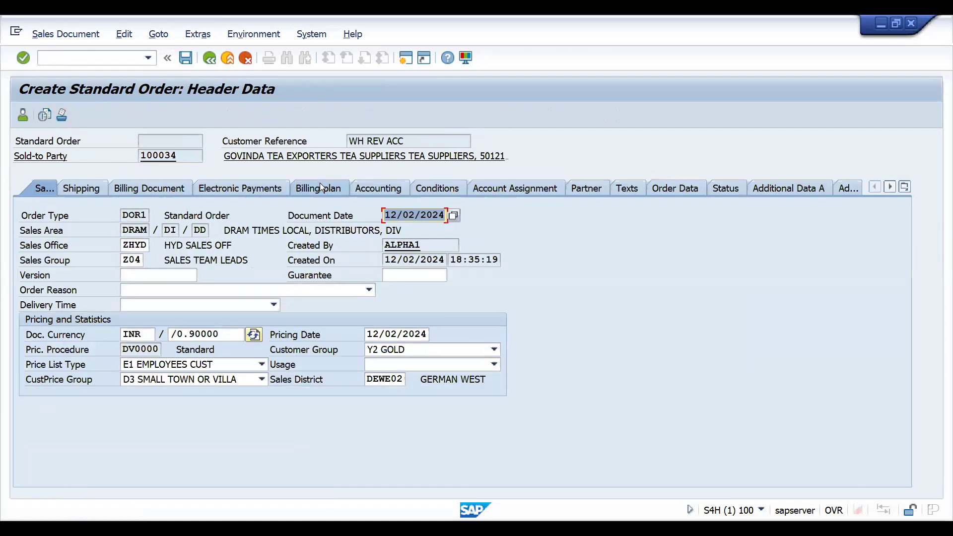
click(385, 186)
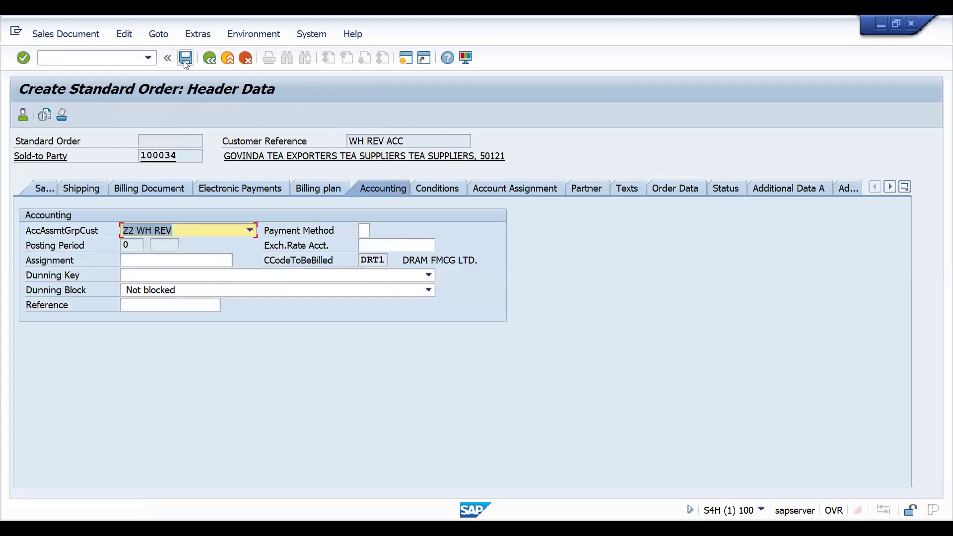
key(ctrl+s)
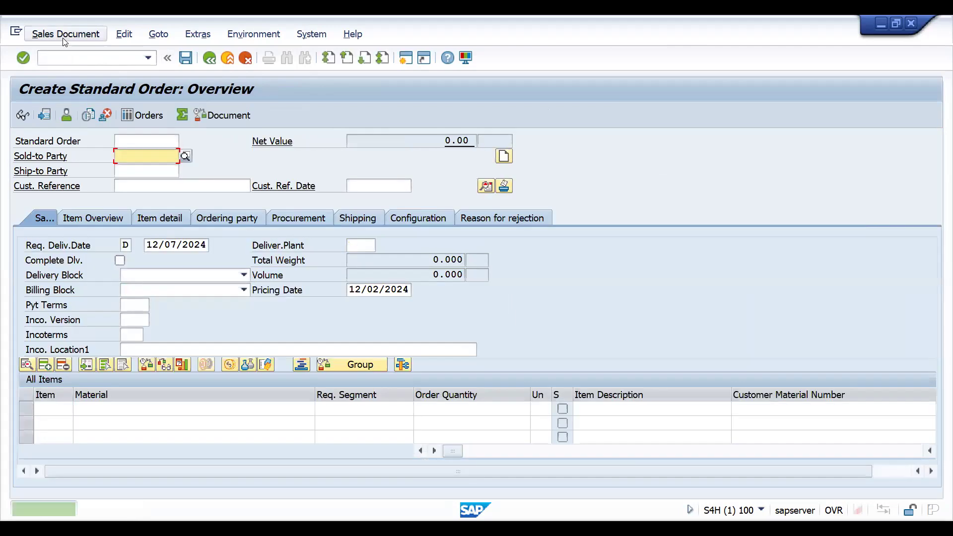
Create the outbound delivery for the saved order, set the picked quantity to 2 and post goods issue.
click(62, 38)
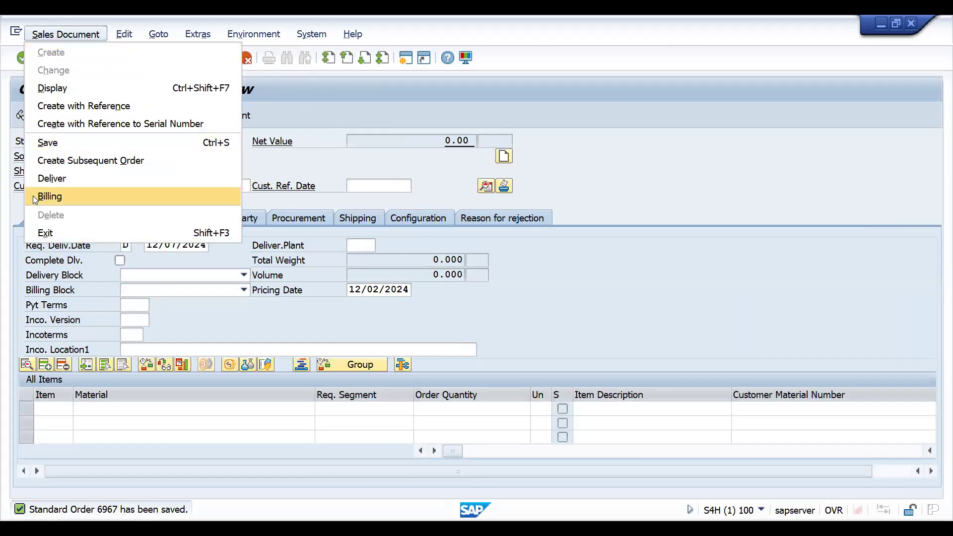
click(50, 179)
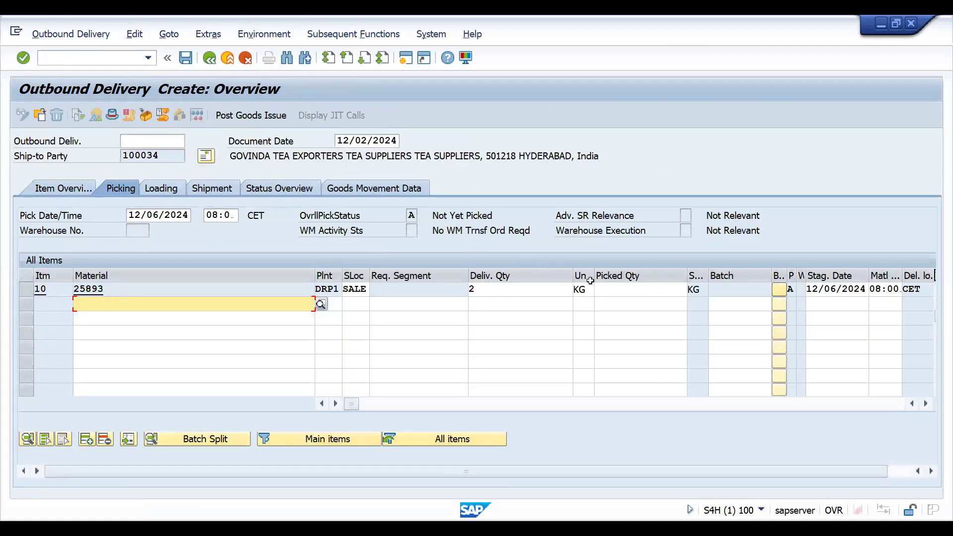
click(612, 293)
text(2)
key(Return)
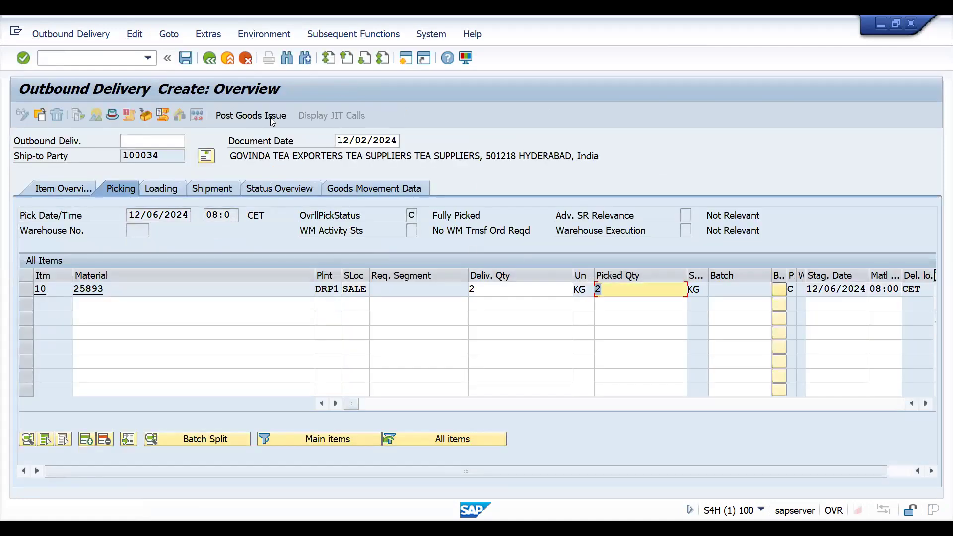
click(256, 115)
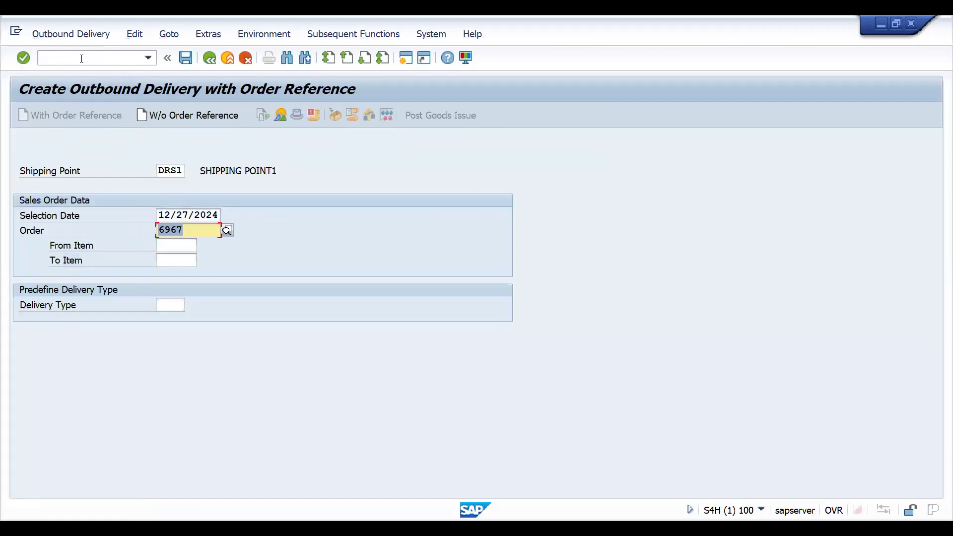
Create the invoice for the delivery in transaction VF01, check the account assignment group in its header details and save it.
click(81, 58)
text(/NVF01)
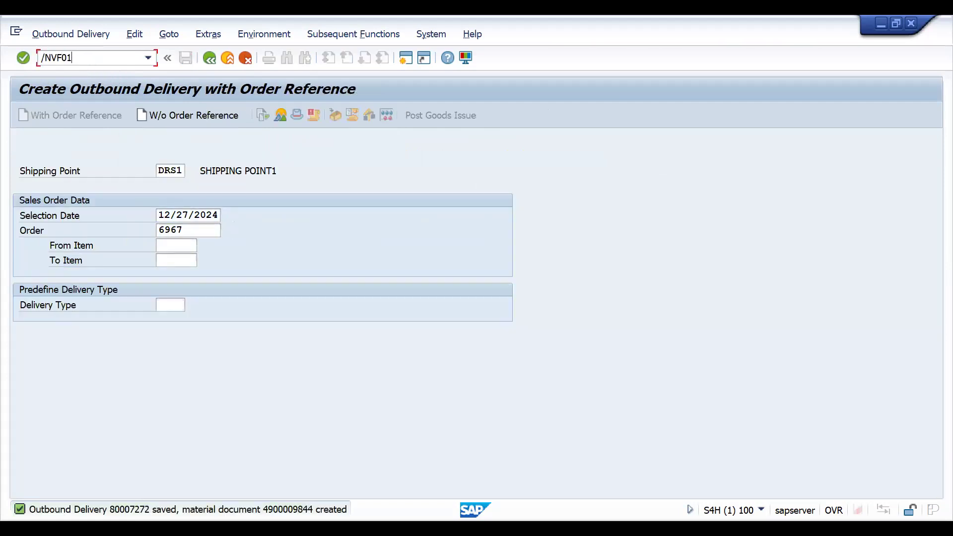
key(Return)
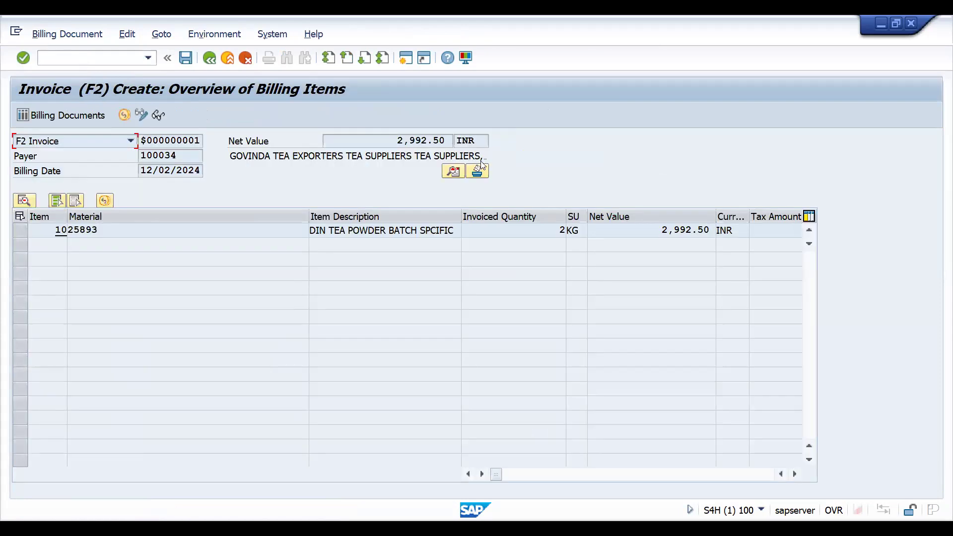
double_click(172, 233)
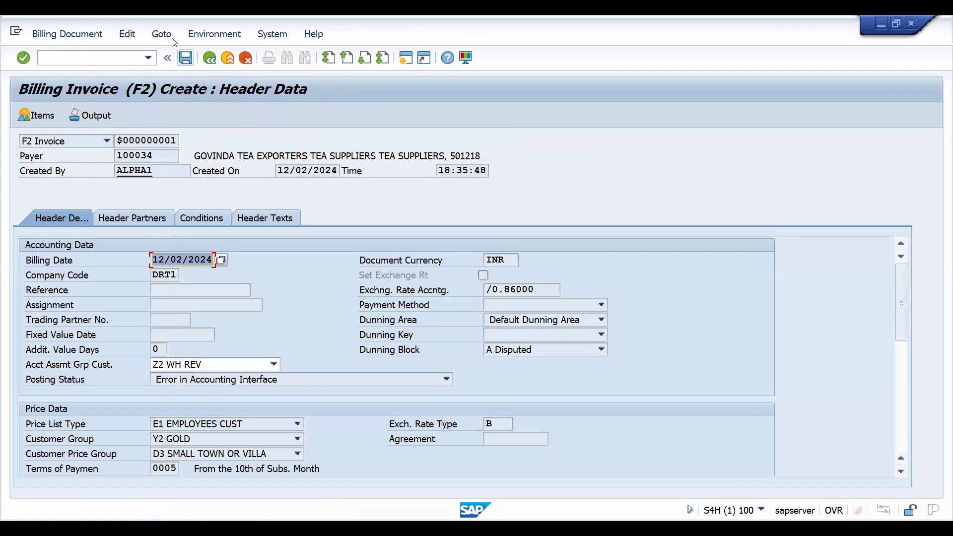
click(186, 58)
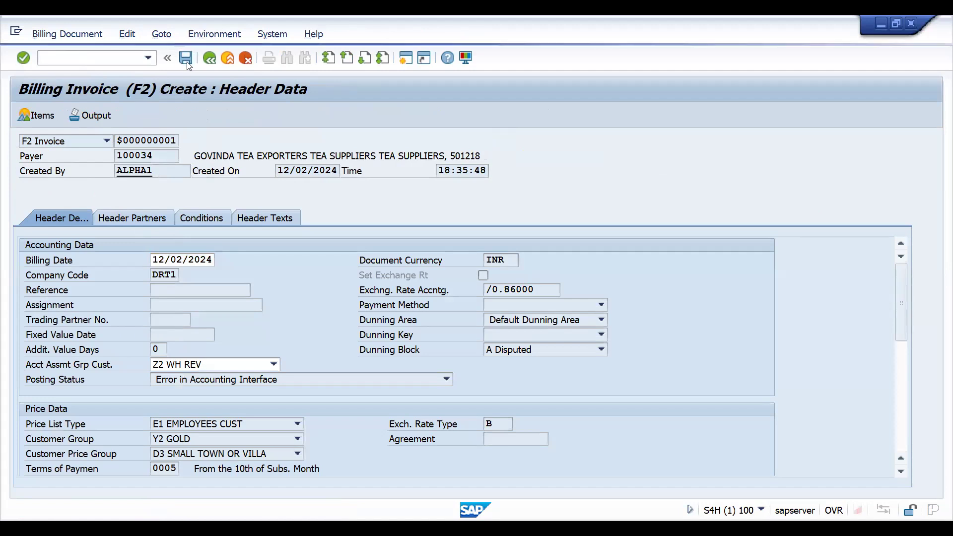
Display the saved invoice in transaction VF03 and check the sales revenue account posted in its accounting document.
click(71, 58)
text(/nvf03)
key(Return)
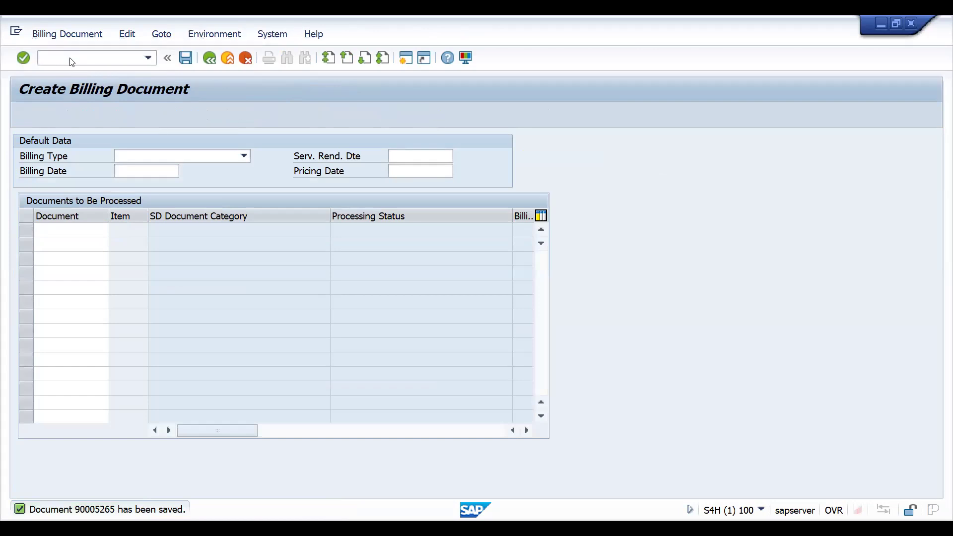
click(151, 117)
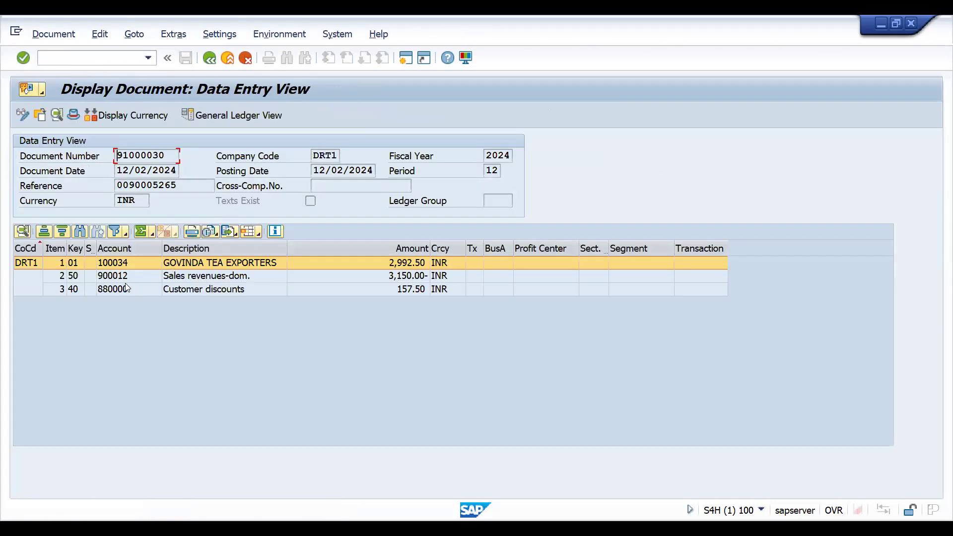
click(126, 281)
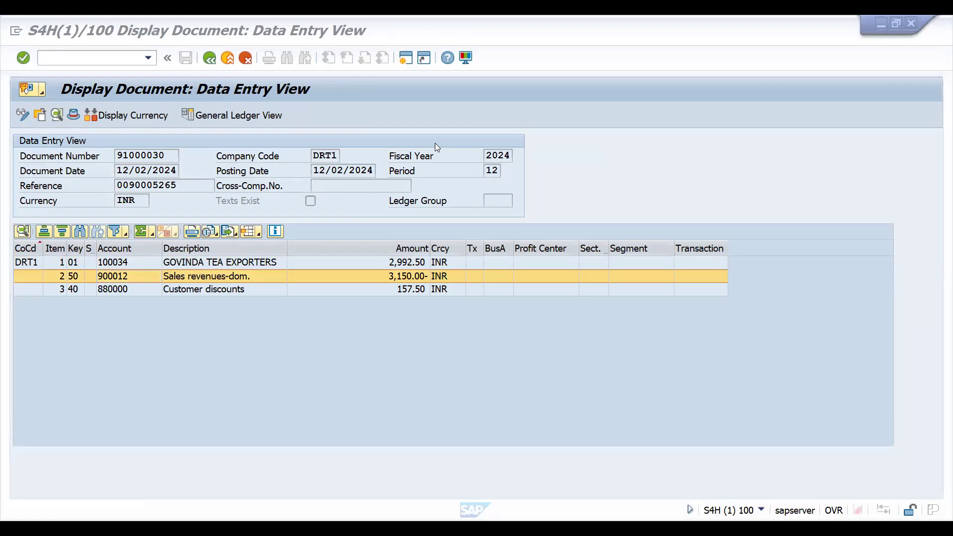
Switch to Excel, mark the WH row as PASSED in cell M28 and copy the sample customer number in K28.
key(alt+Tab)
click(580, 381)
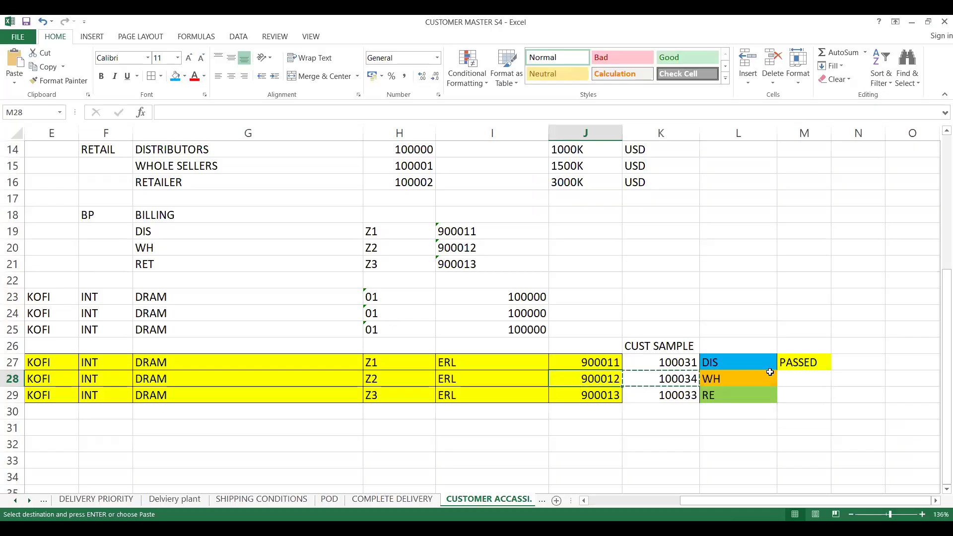
click(788, 373)
text(PASSED)
key(Return)
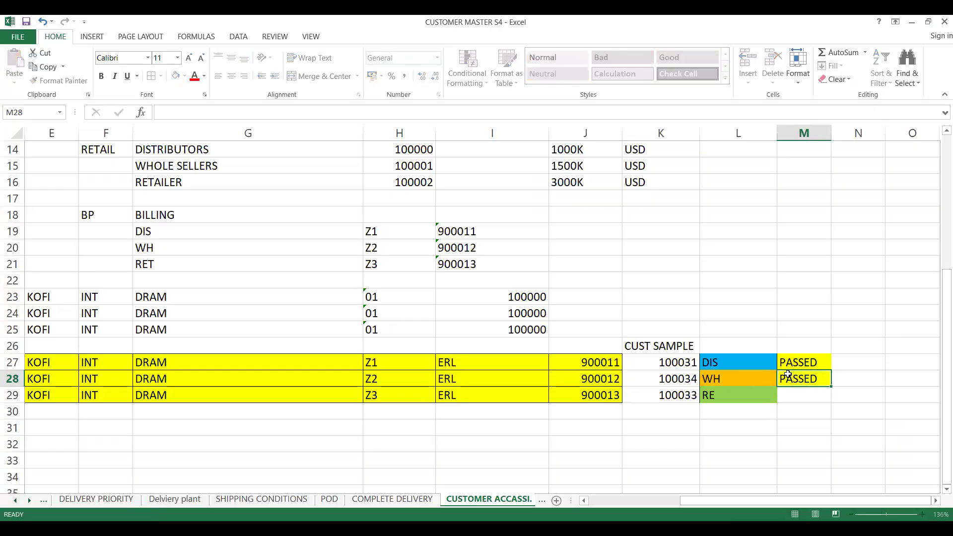
key(Left)
key(Left)
key(ctrl+c)
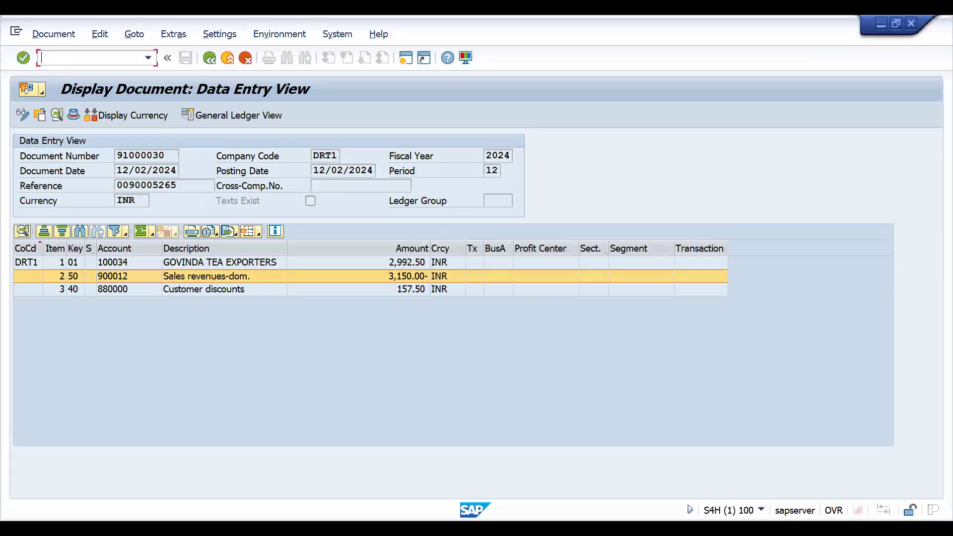
Return to SAP and start another DOR1 order in transaction VA01 for the copied customer, with customer reference WH REV ACC.
text(/nva03)
key(Return)
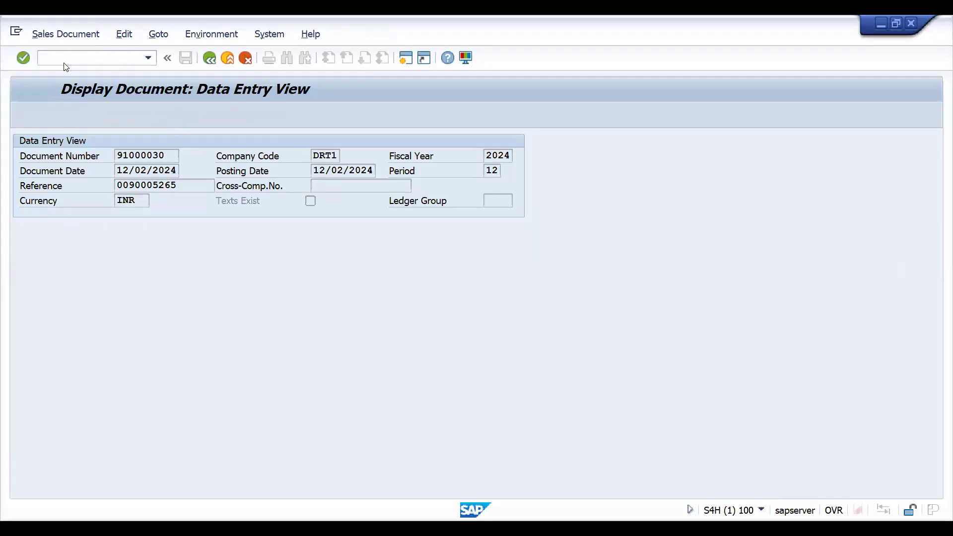
key(Return)
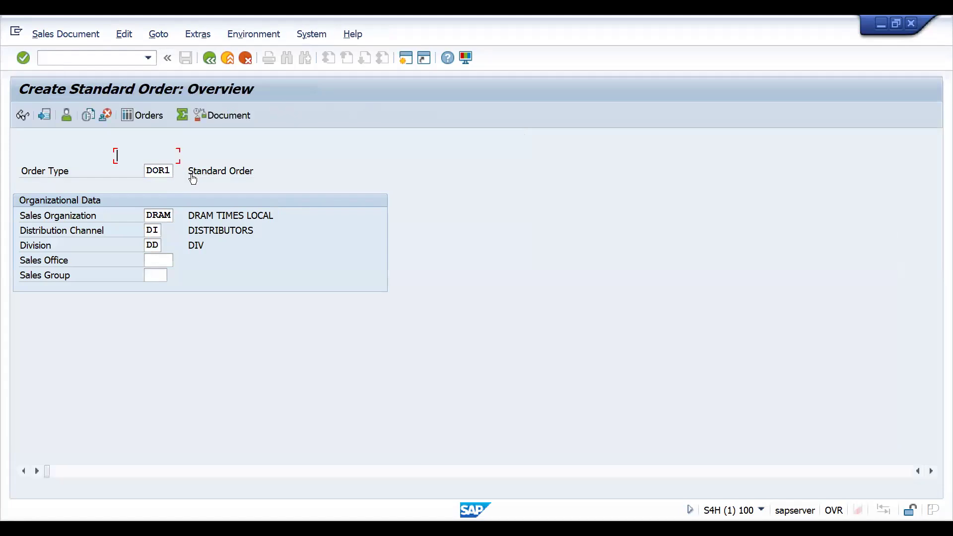
key(Return)
key(Return)
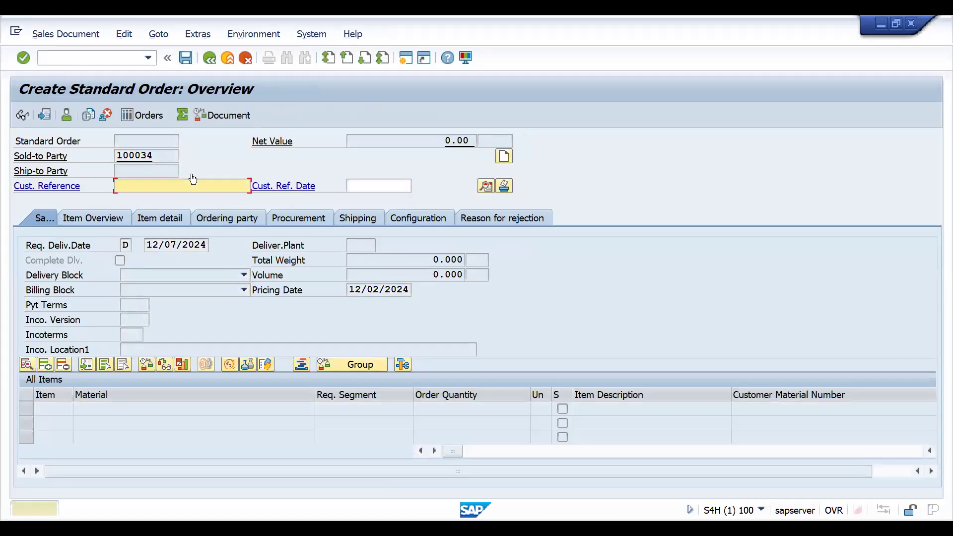
key(Down)
key(Return)
key(Return)
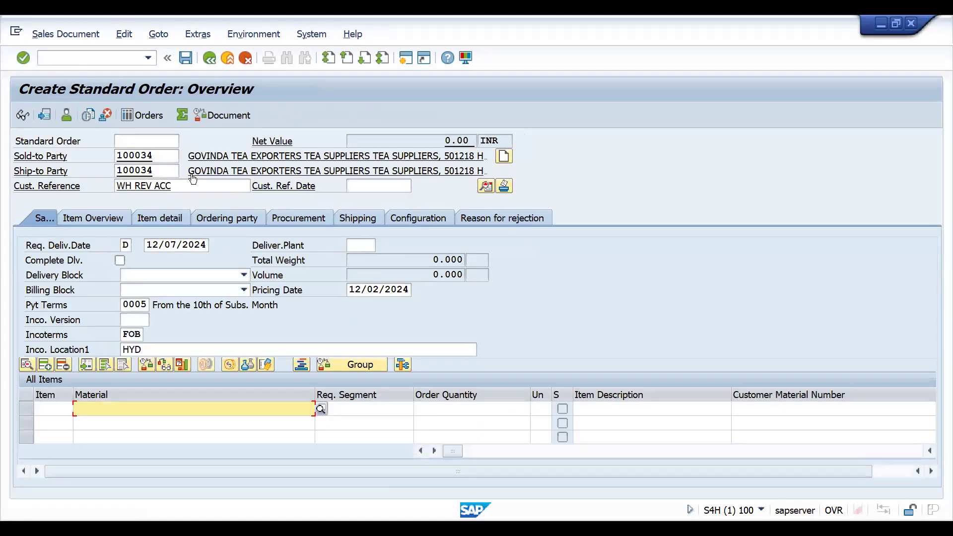
Change the new order's customer reference to RTREV ACC.
click(132, 184)
key(BackSpace)
key(BackSpace)
key(BackSpace)
text(RT)
key(Return)
Enter material 25893 with an order quantity of 1 as the new order's item.
key(ctrl+v)
key(Home)
key(Delete)
key(Delete)
key(Delete)
key(Delete)
key(Delete)
key(Delete)
text(25893)
key(Tab)
key(Tab)
text(1)
key(Return)
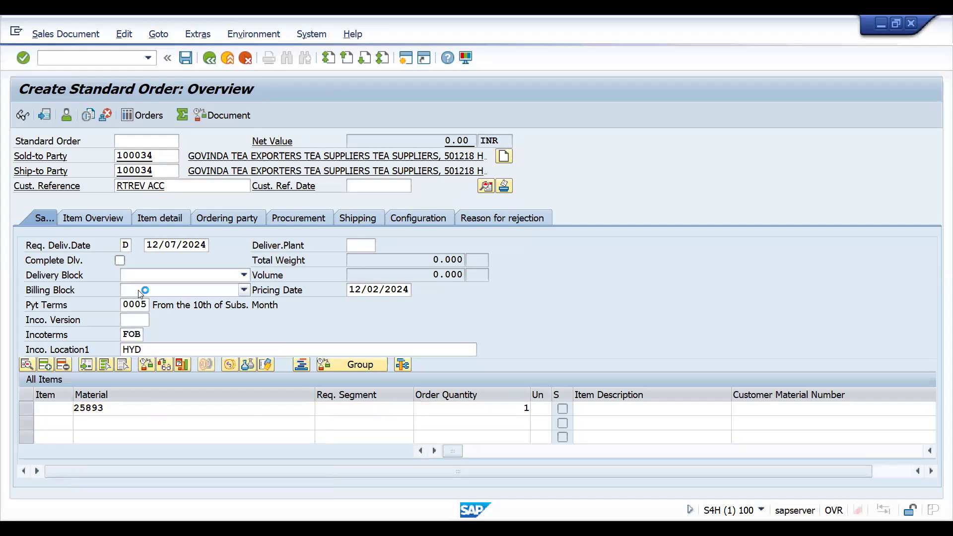
Save the order by creating its outbound delivery, set the picked quantity to 1 and post goods issue.
click(62, 35)
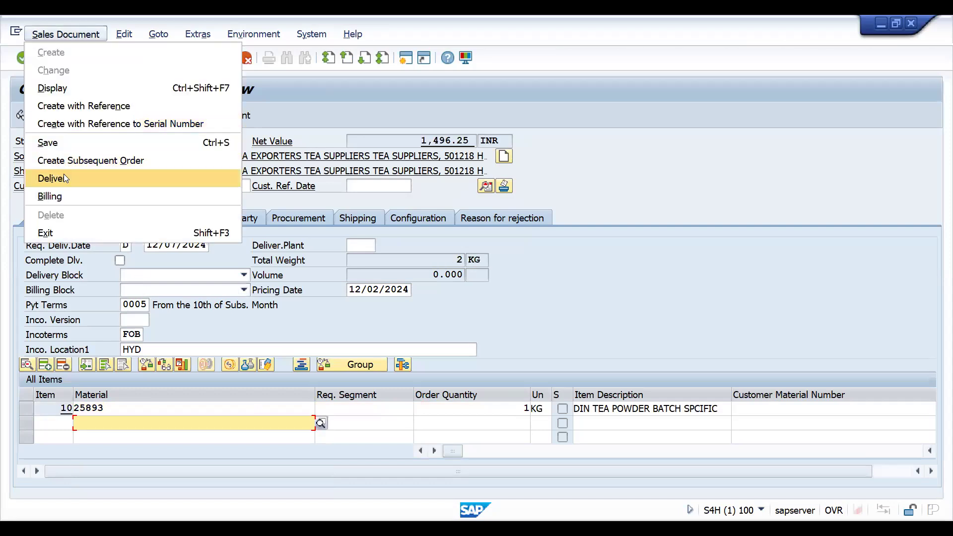
click(63, 175)
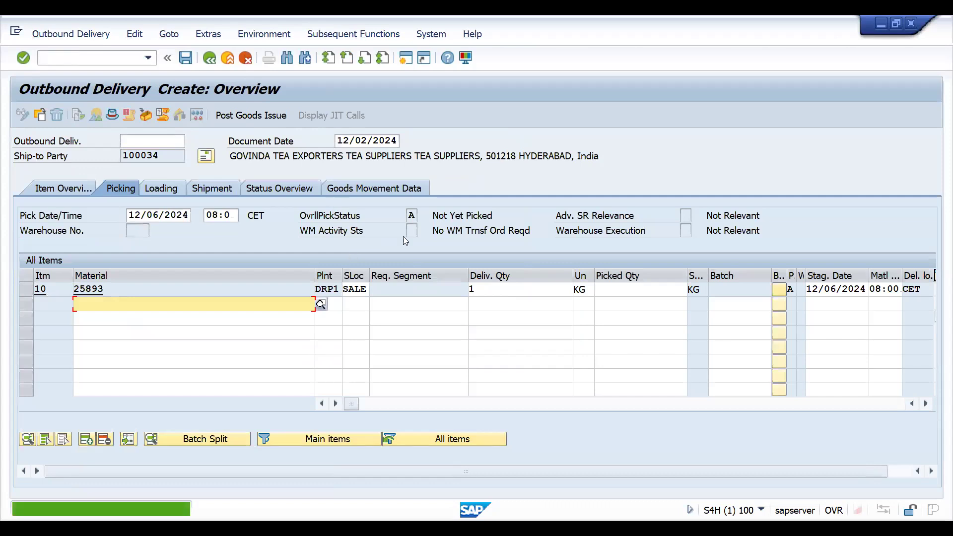
click(611, 289)
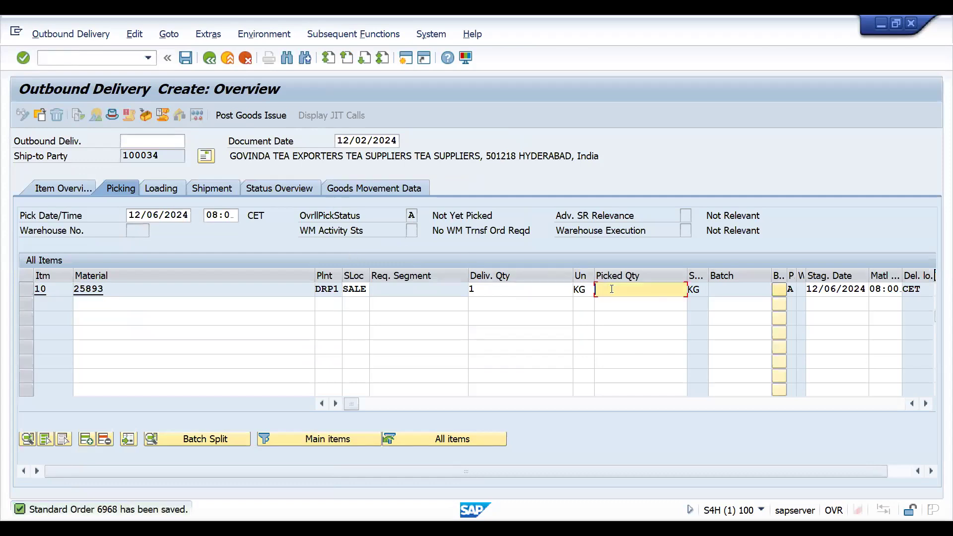
text(1)
key(Return)
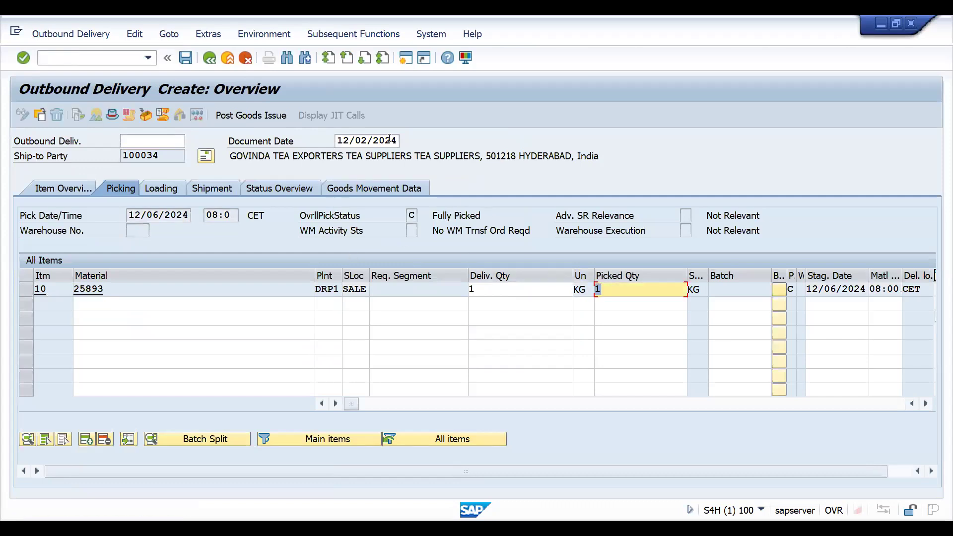
click(267, 117)
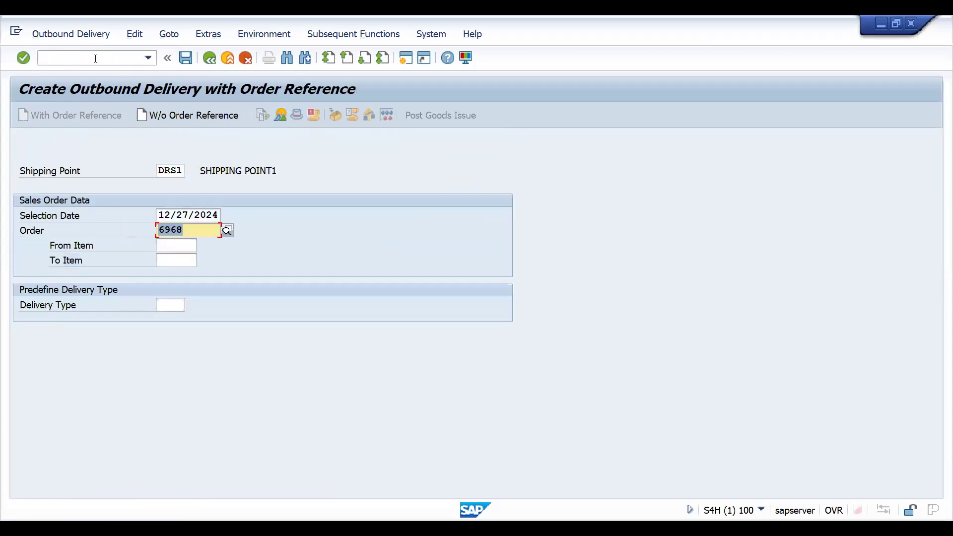
Create the F2 invoice for the new delivery in transaction VF01 and open its header details to check the account assignment group.
text(/NVF01)
key(Return)
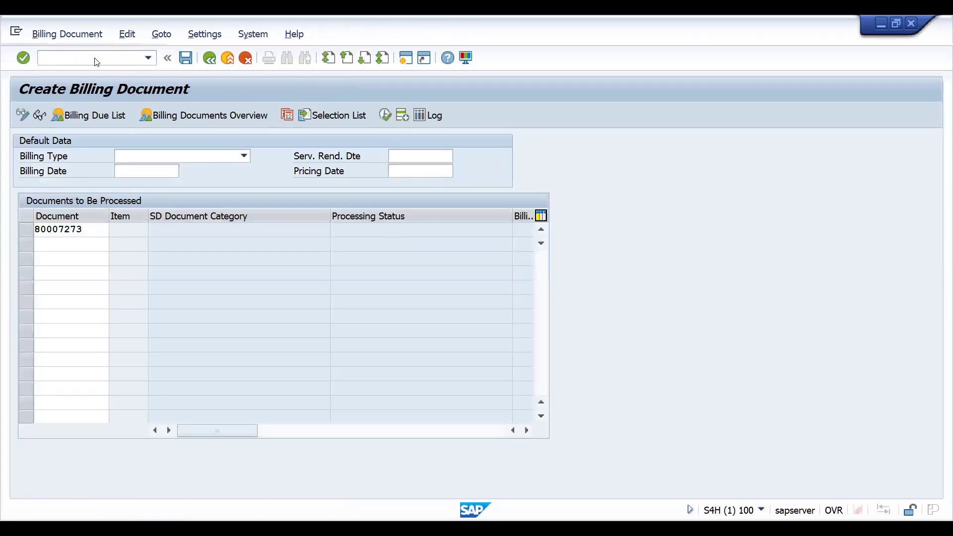
key(Return)
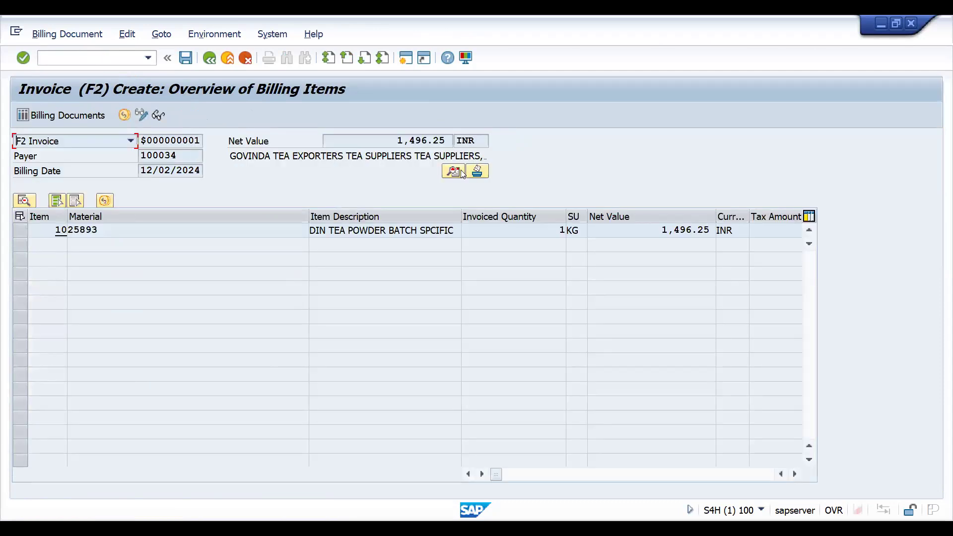
click(453, 171)
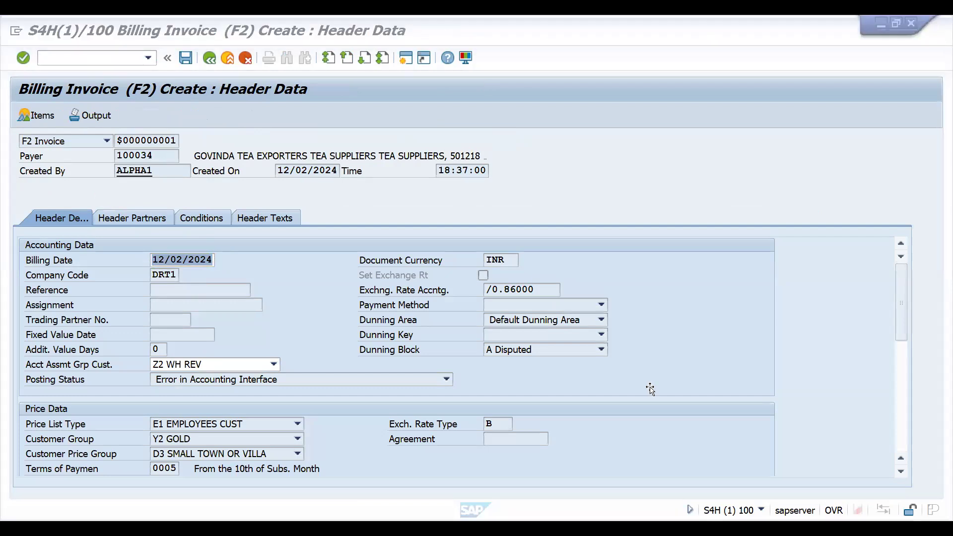
Check the retailer test row in Excel and start a new DOR1 standard order in SAP transaction VA01.
key(alt+Tab)
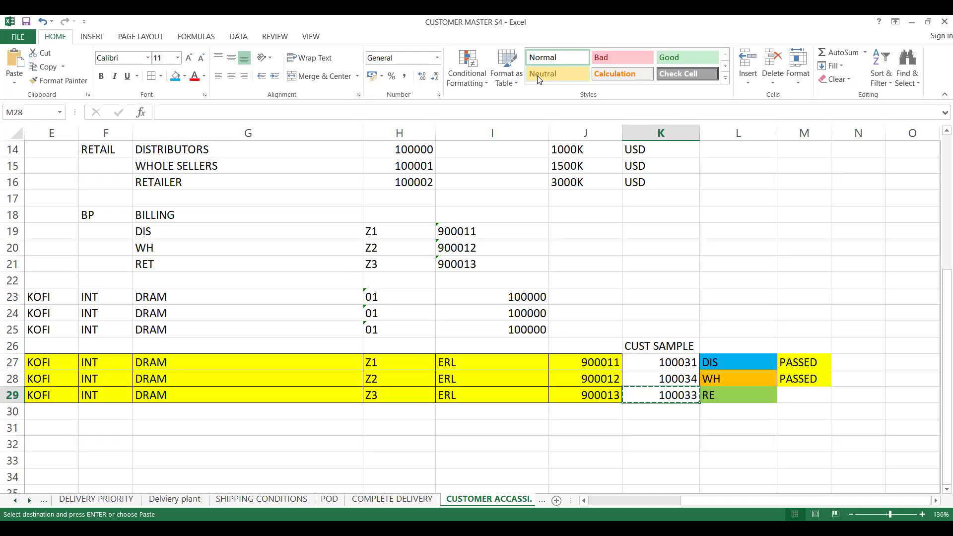
key(alt+Tab)
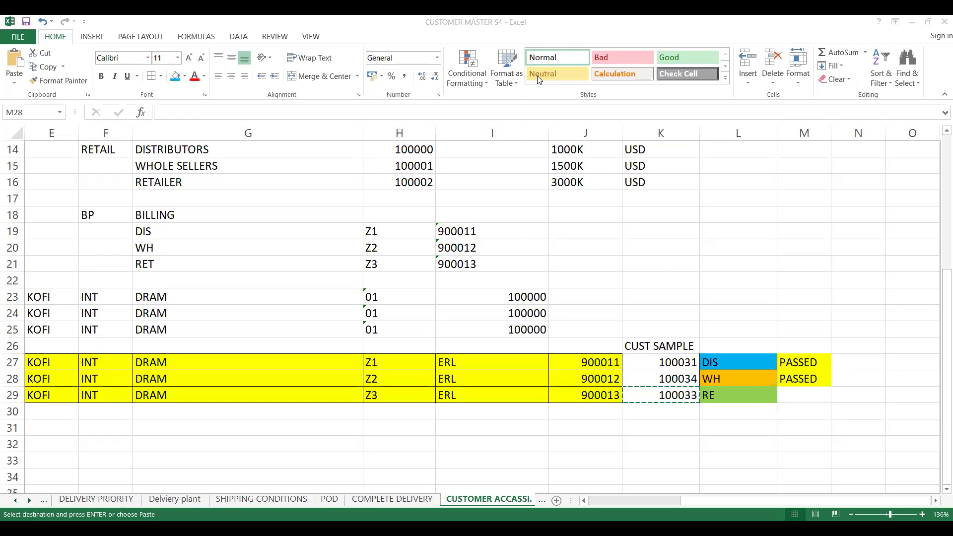
key(alt+Tab)
click(91, 58)
text(/nva01)
key(Return)
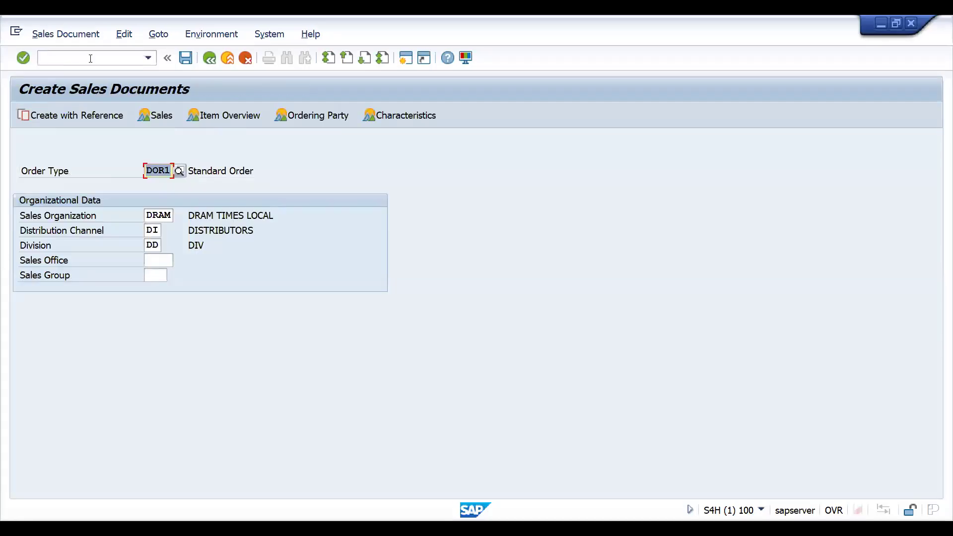
key(Return)
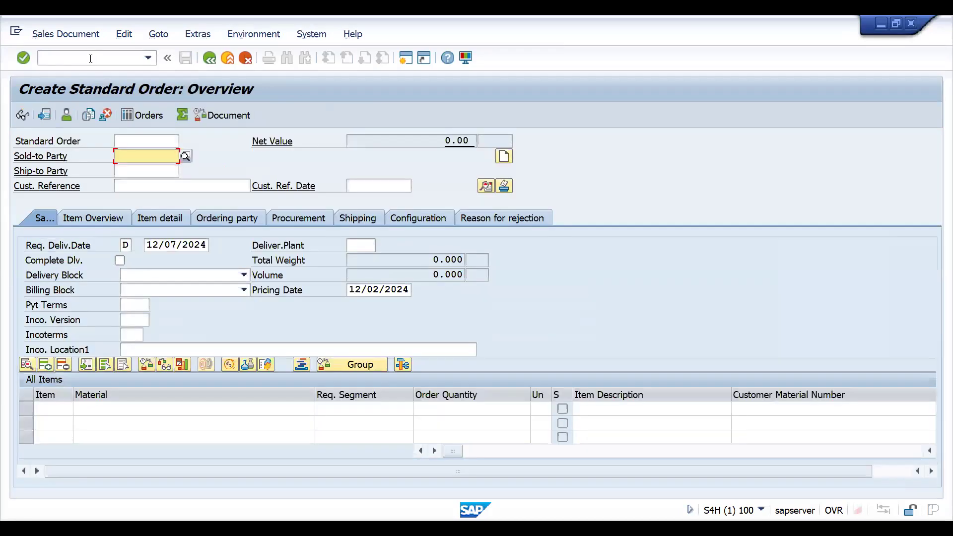
Enter the retailer sample customer as sold-to party with customer reference RTREV ACC.
text(100033)
key(Return)
key(Down)
key(Return)
key(Return)
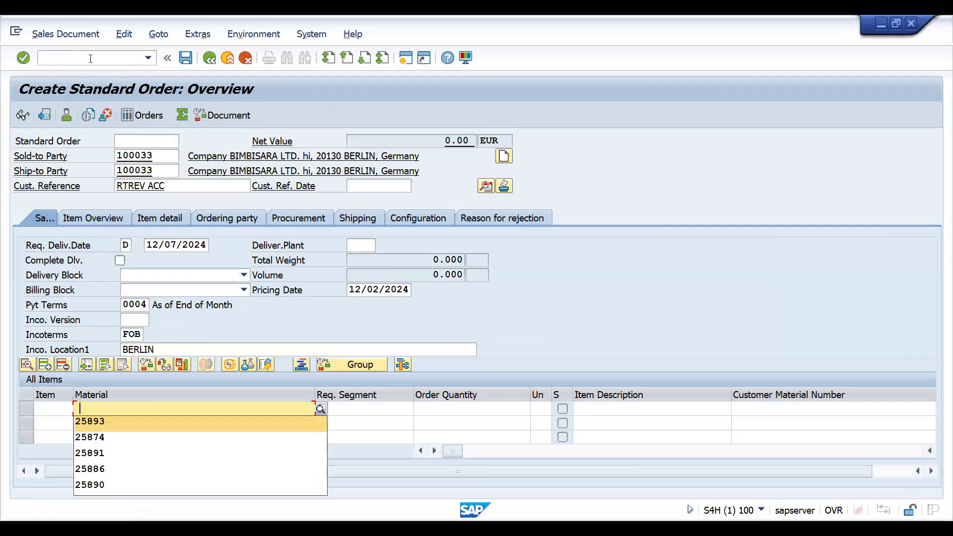
Enter material 25893 with an order quantity of 2 as the retailer order's item.
key(Return)
key(Tab)
key(Tab)
text(2)
key(Return)
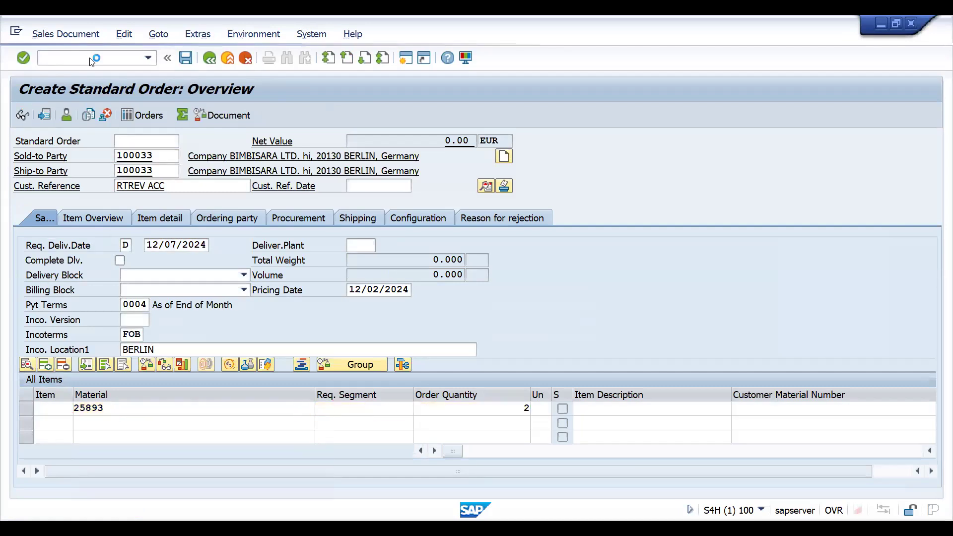
Open the order's header accounting data to check the customer account assignment group.
click(486, 186)
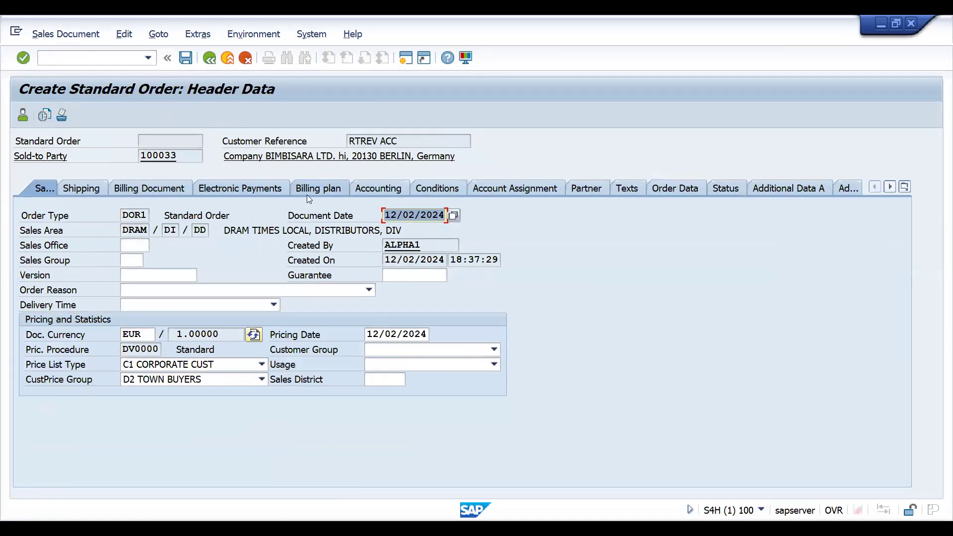
click(153, 189)
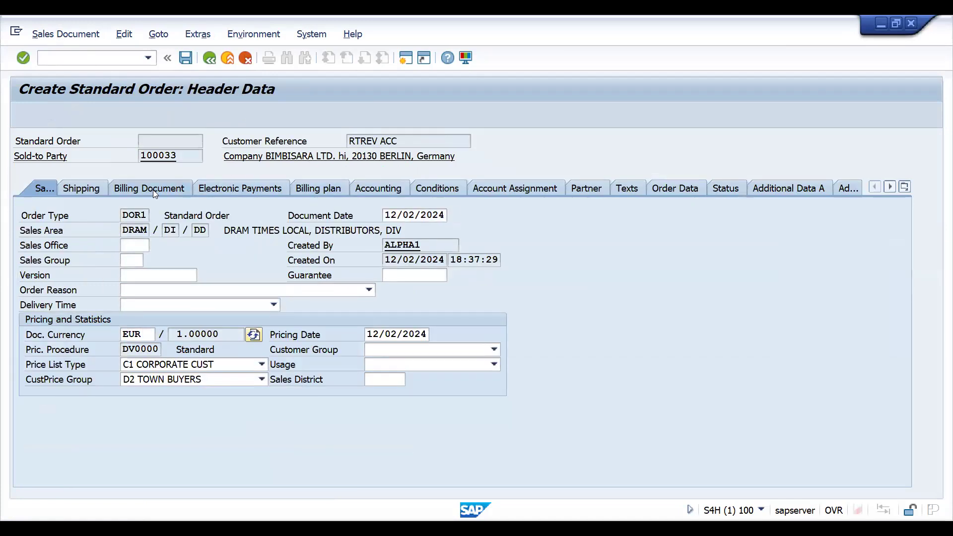
click(372, 189)
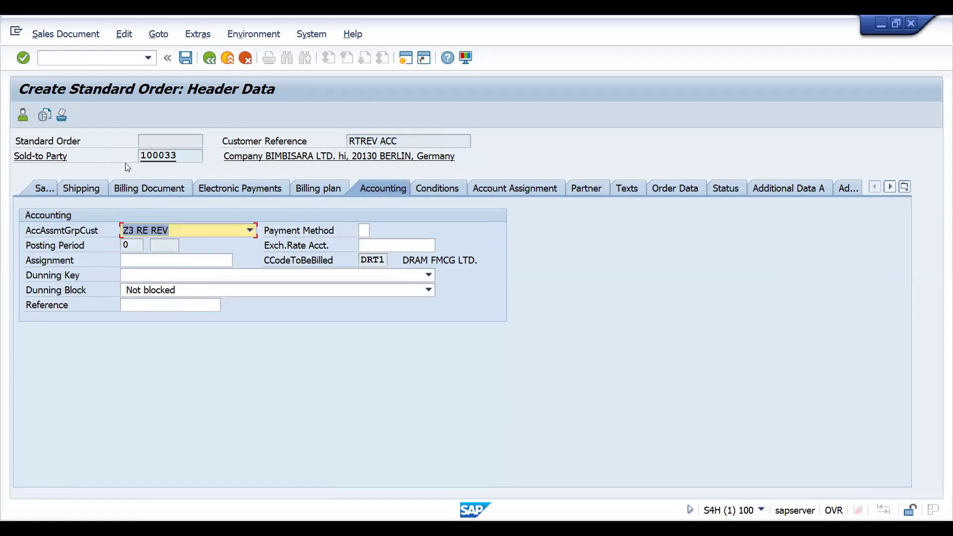
Save the order by creating its outbound delivery, set the picked quantity to 2 and post goods issue.
click(59, 34)
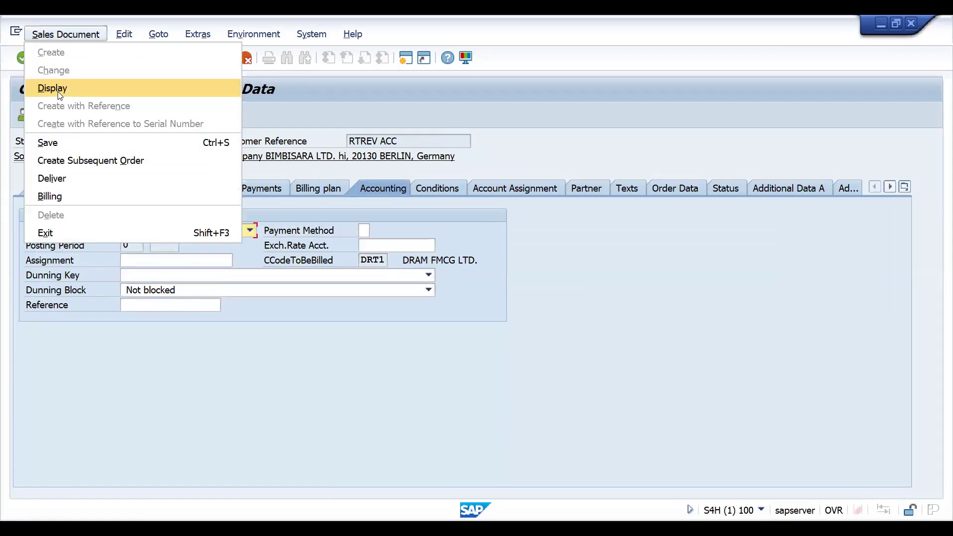
click(68, 178)
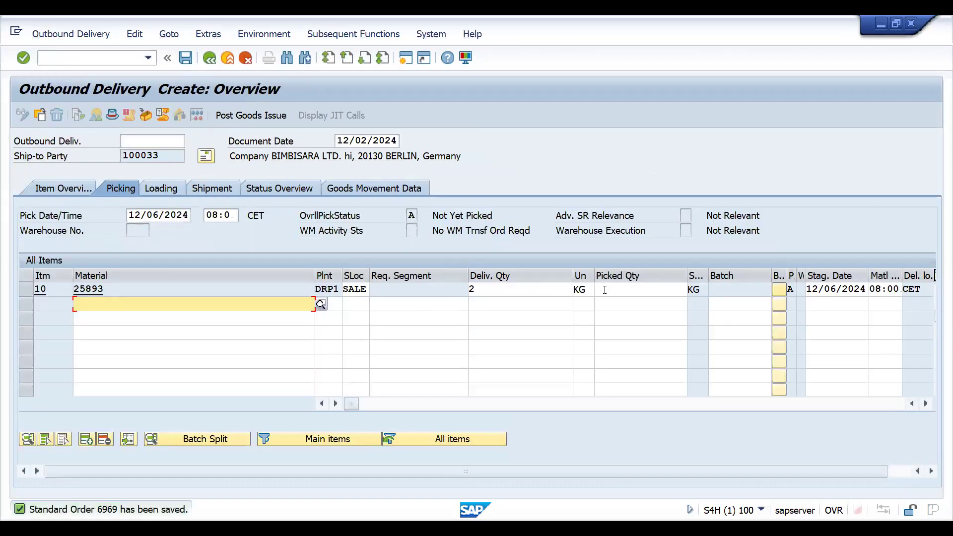
click(608, 289)
text(2)
key(Return)
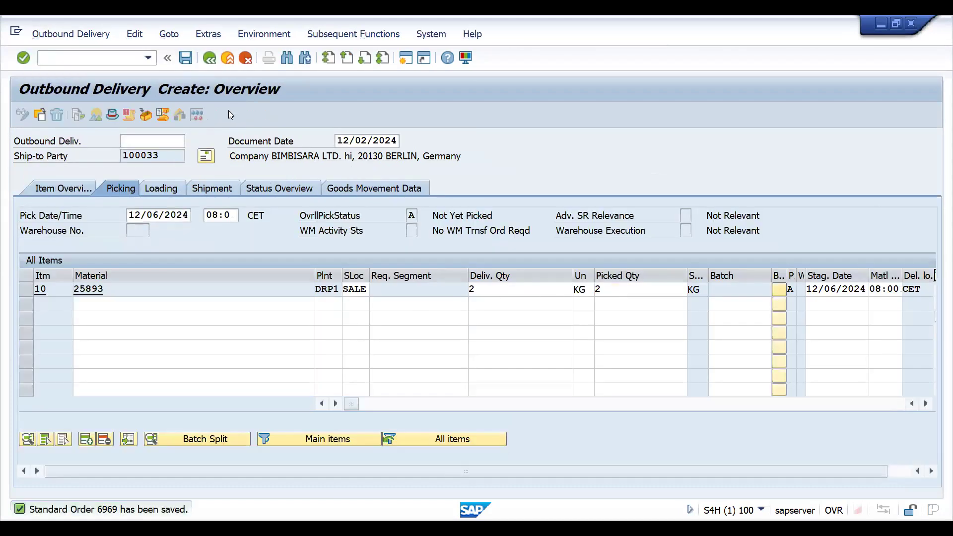
click(233, 117)
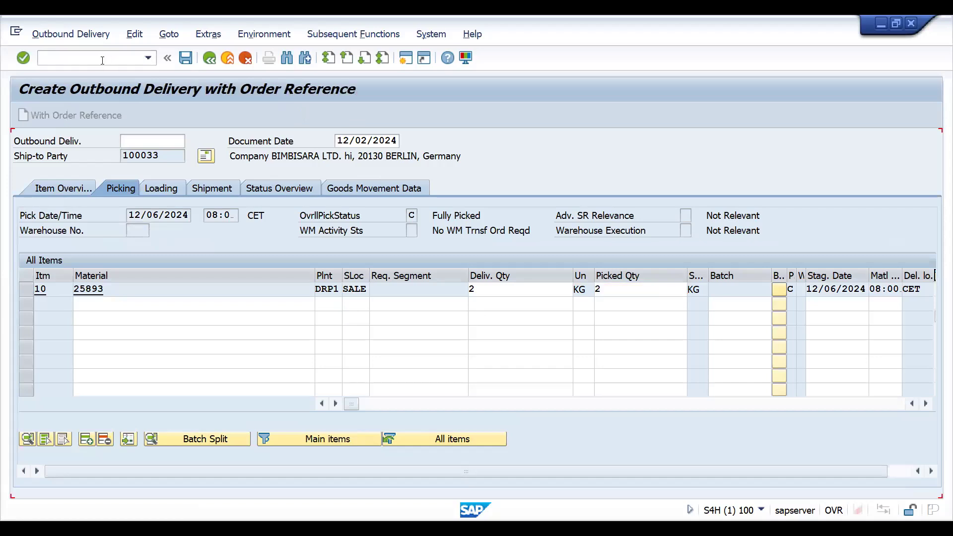
Try to create the invoice for the retailer's delivery in transaction VF01.
text(/nvf01)
key(Return)
key(Return)
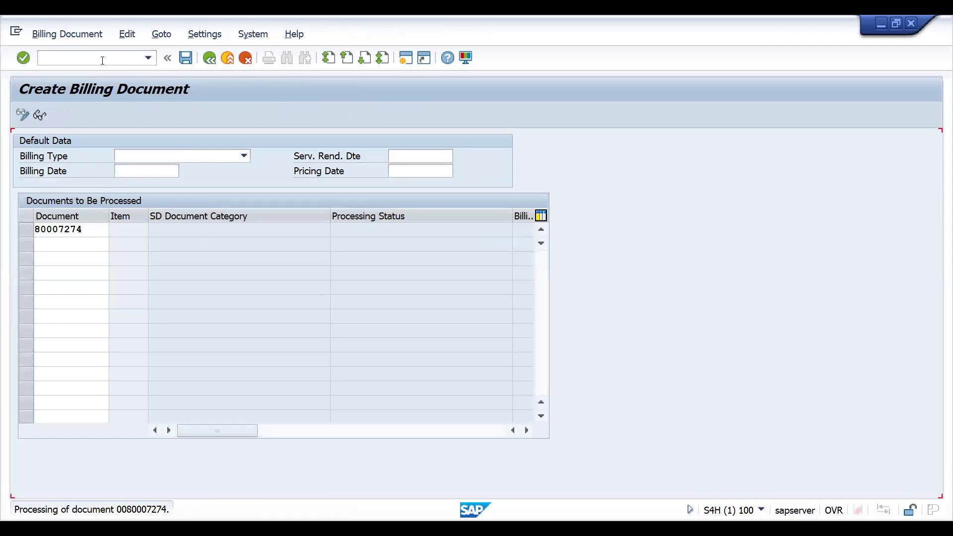
Open the new outbound delivery for proof of delivery, confirm the POD and save it.
click(105, 58)
text(/nvl02n)
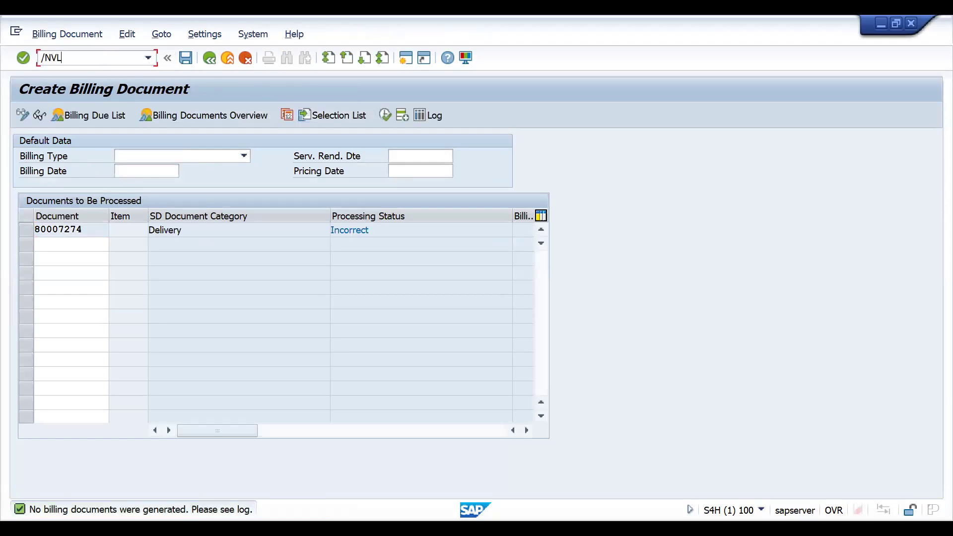
key(Return)
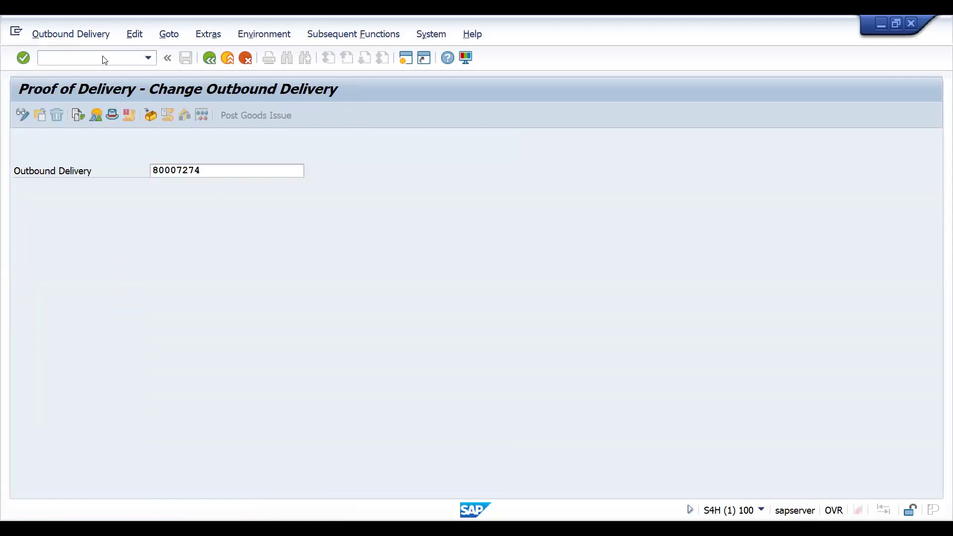
key(Return)
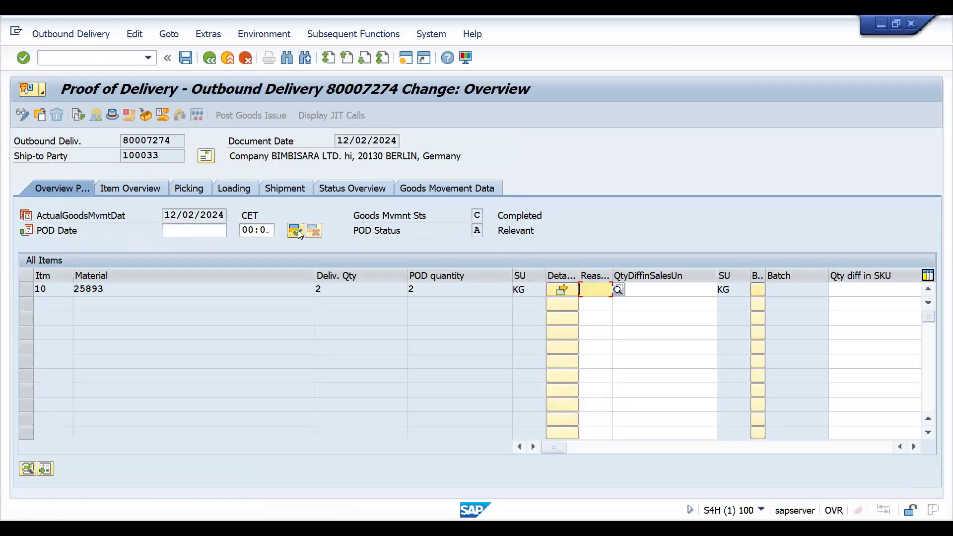
click(296, 231)
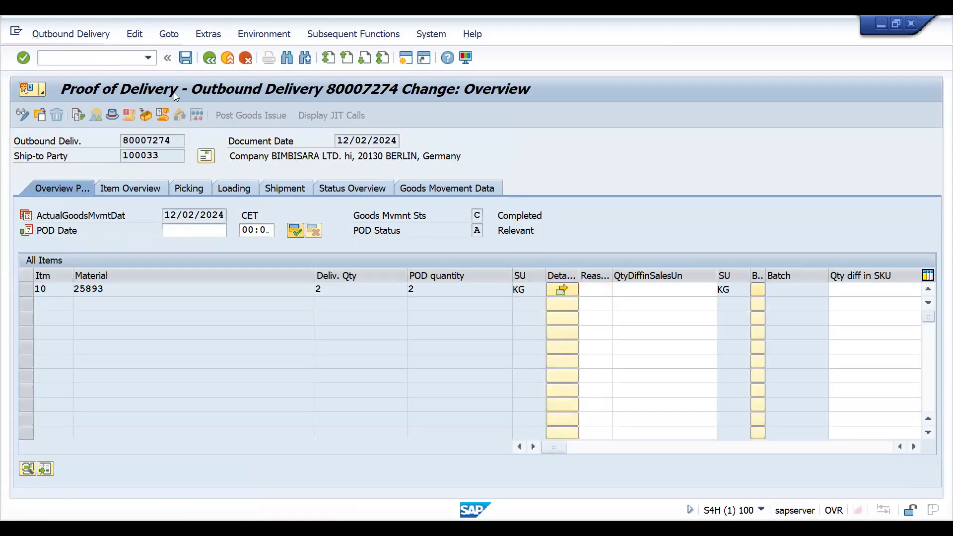
click(185, 58)
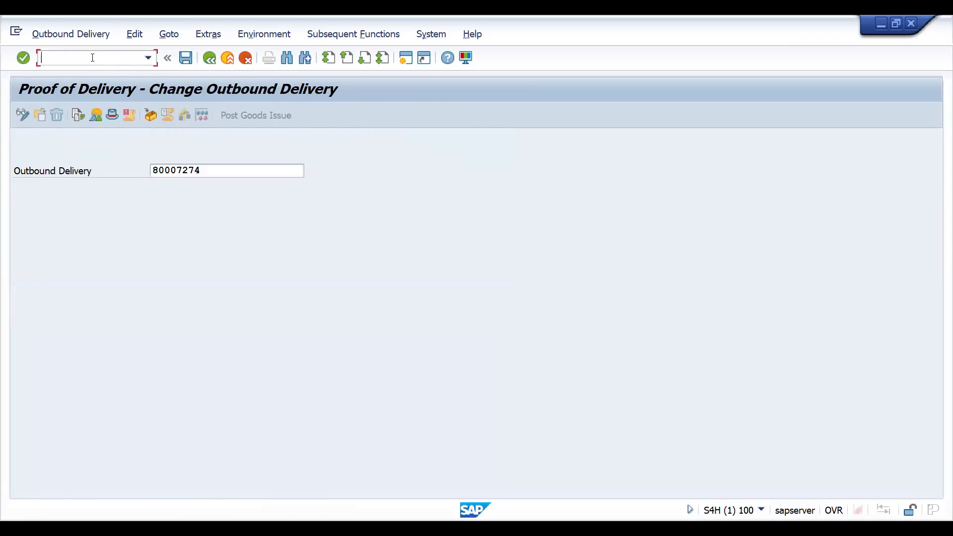
Create the delivery's F2 invoice in transaction VF01, check the account assignment group in its header details and save it.
text(/nvf01)
key(Return)
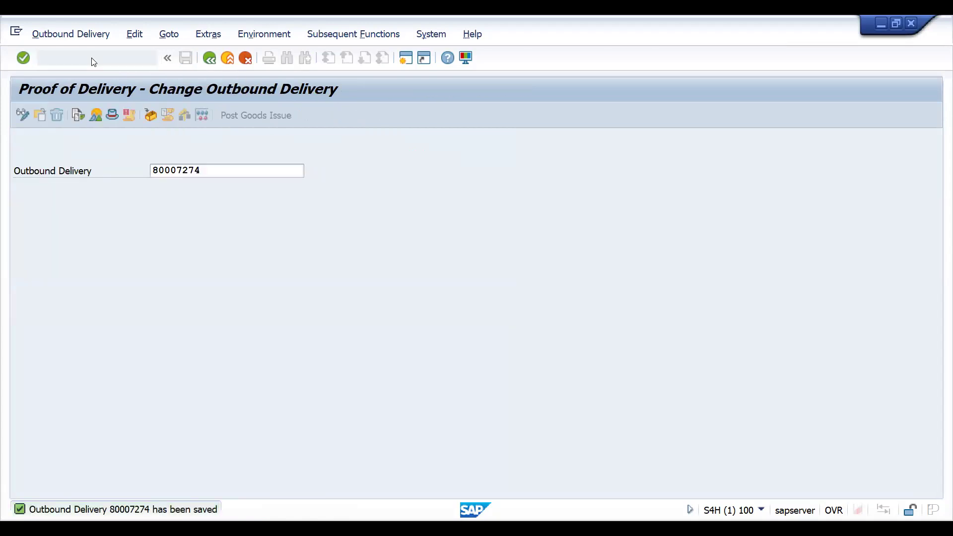
key(Return)
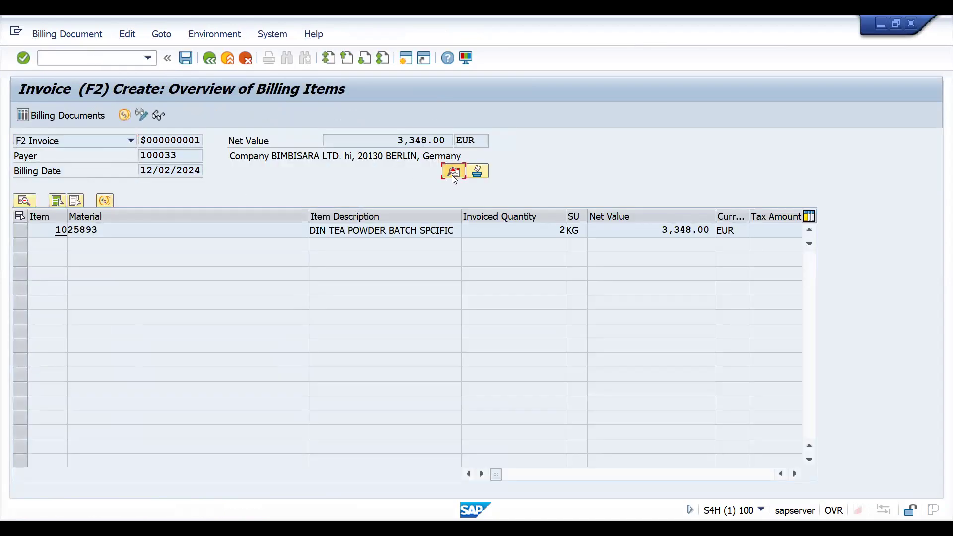
click(453, 172)
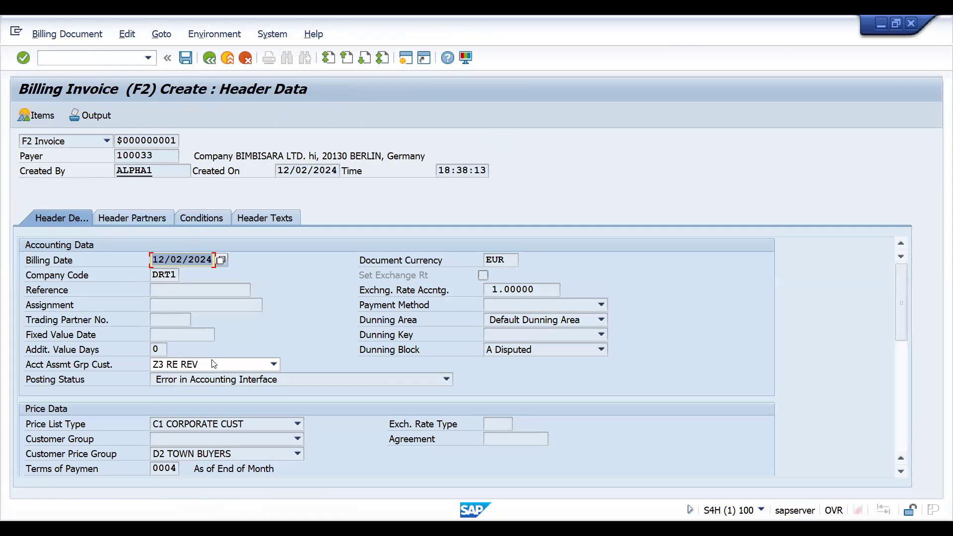
click(187, 58)
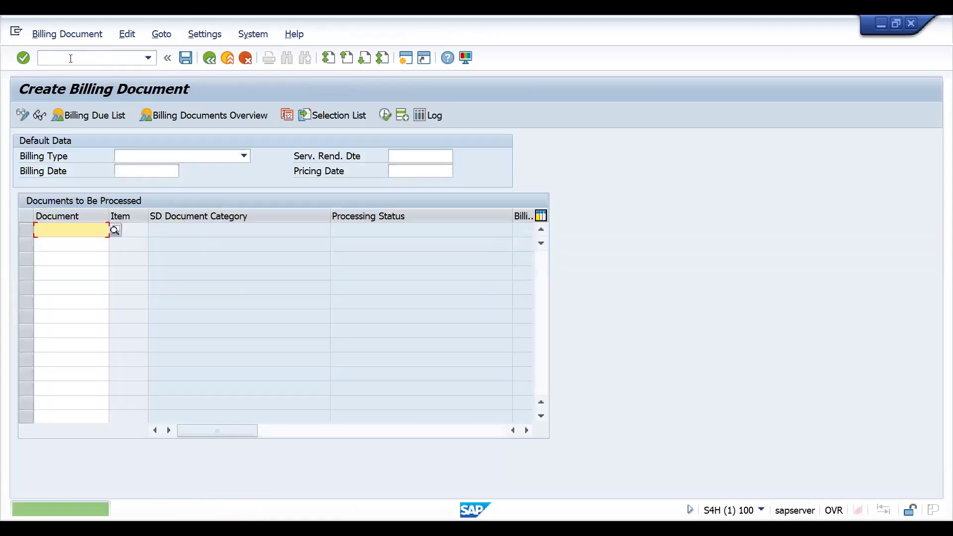
Open the saved invoice's accounting document from transaction VF02 and check the revenue account posted for the retailer.
click(70, 58)
text(/NVF02)
key(Return)
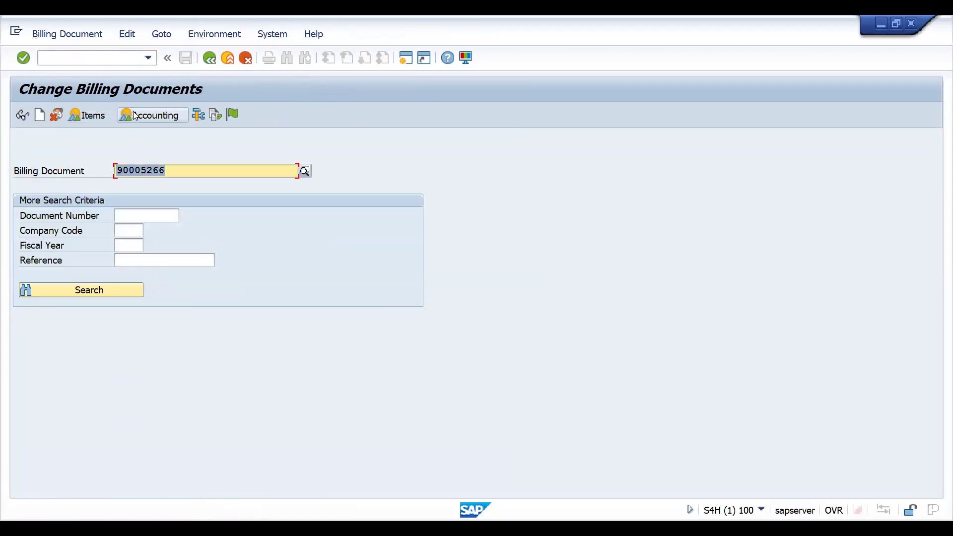
click(134, 115)
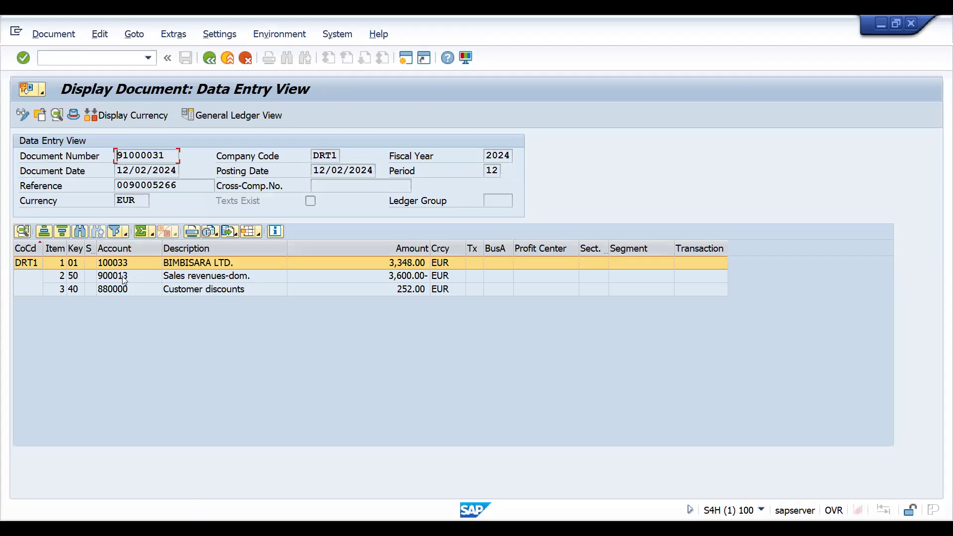
click(123, 276)
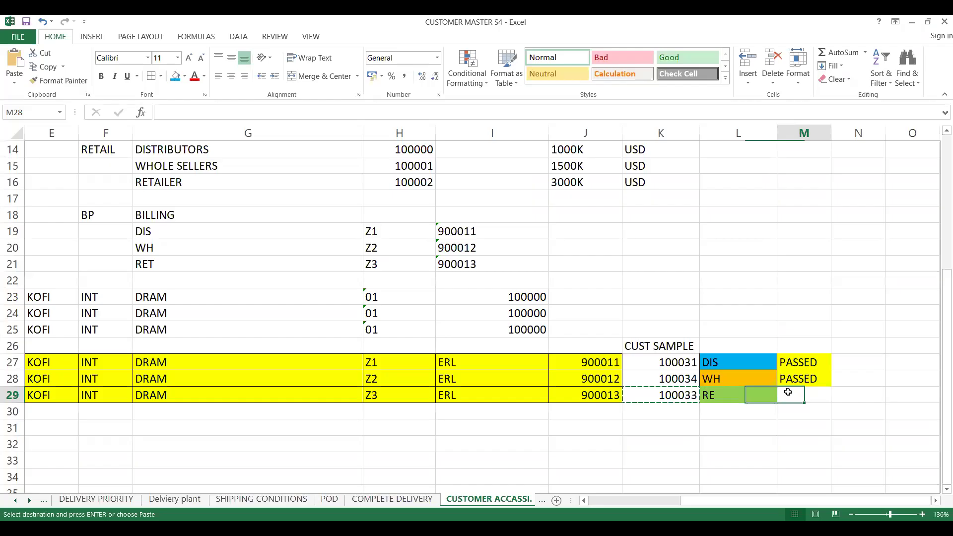
Mark the Z3 retailer test as PASSED with a yellow fill in cell M29 of the Excel sheet.
key(Escape)
text(P)
key(Up)
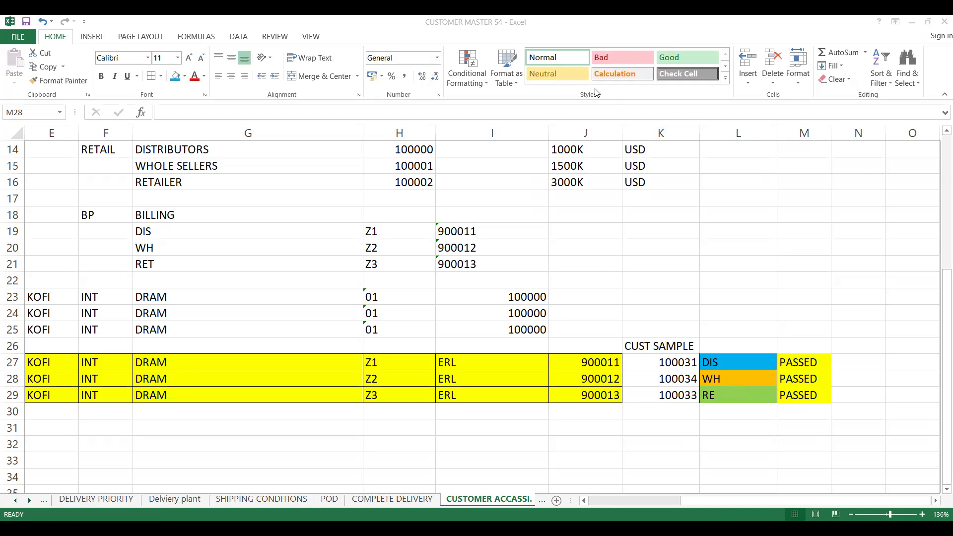
Switch to the browser and look through the instructor's Udemy profile and course list, including page 3.
key(alt+Tab)
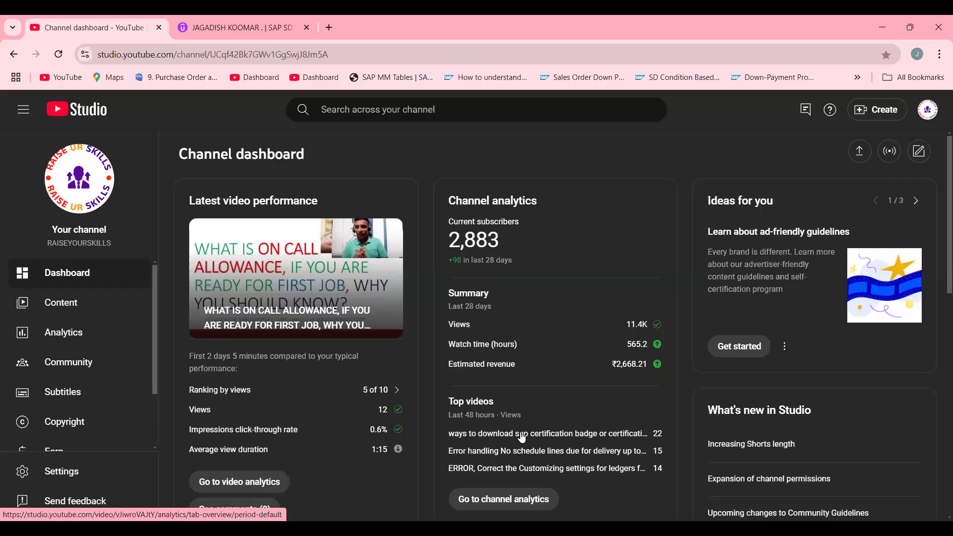
click(236, 28)
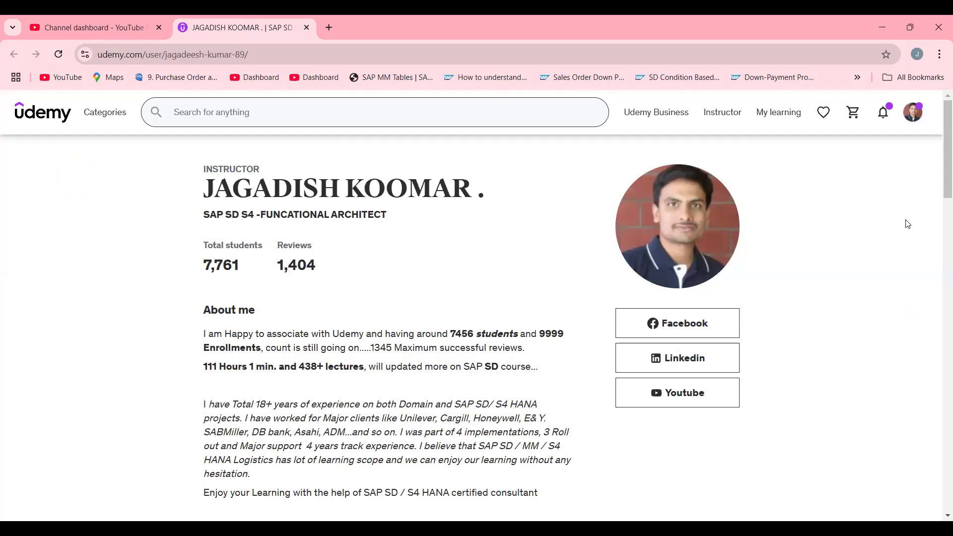
scroll(939, 295, down, 1)
scroll(940, 295, down, 15)
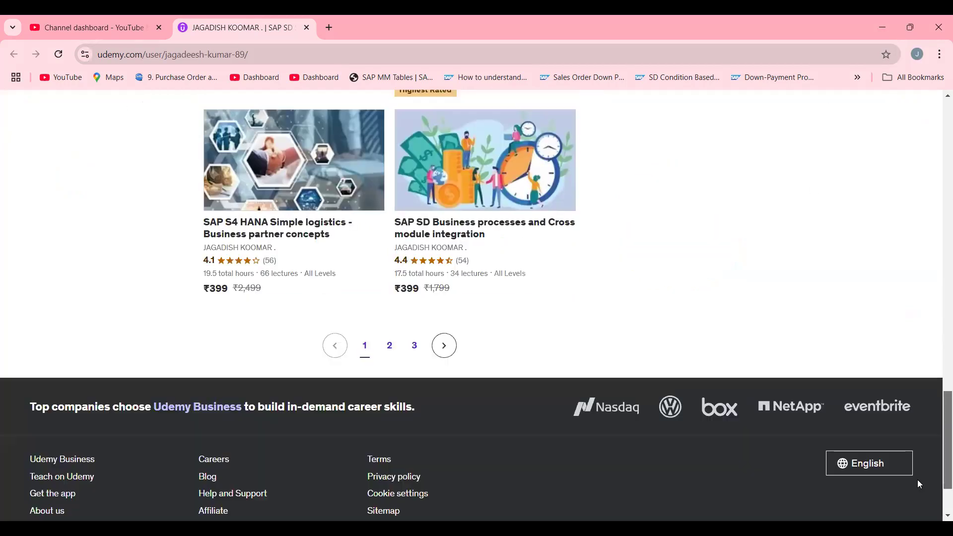
click(415, 358)
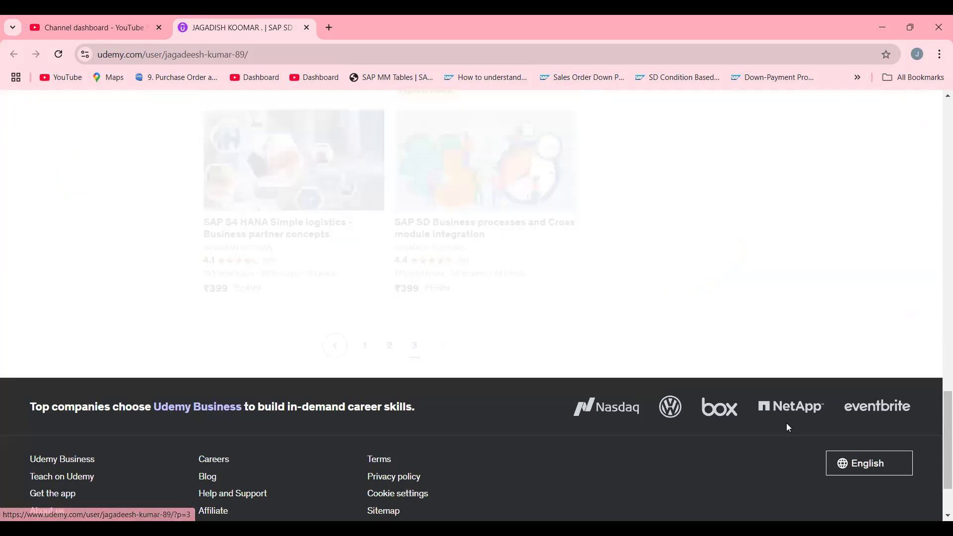
drag(939, 458, 938, 281)
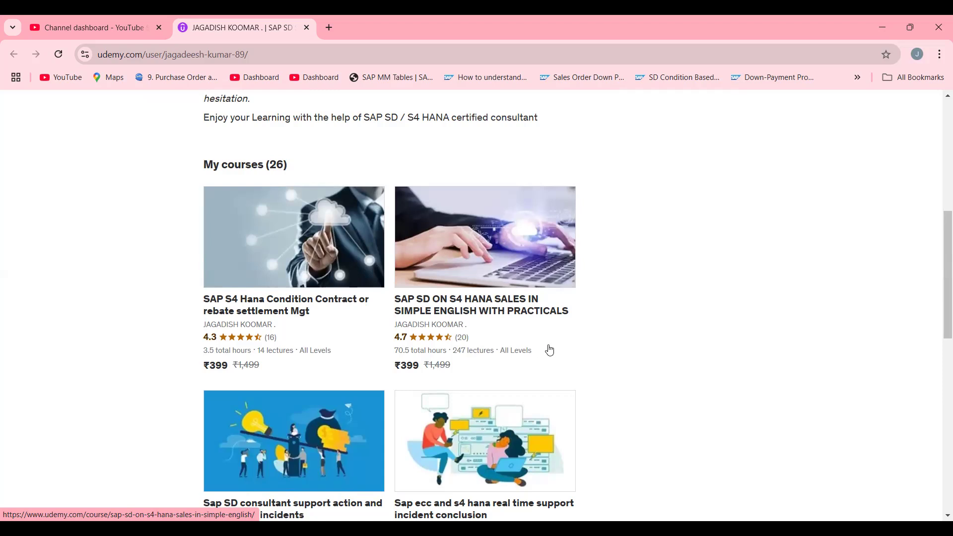
click(529, 85)
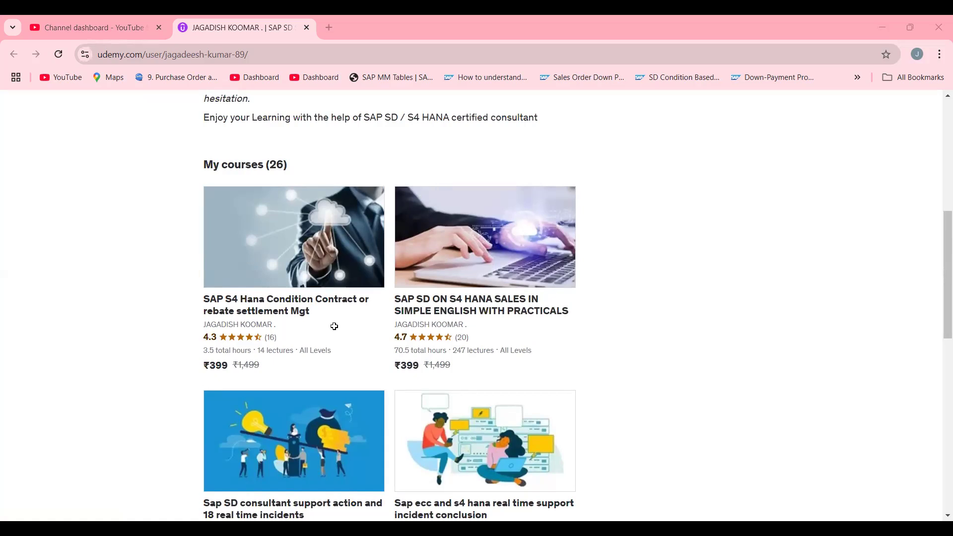
Return to Excel and review the account assignment group entries of the passed test rows.
key(alt+Tab)
click(394, 407)
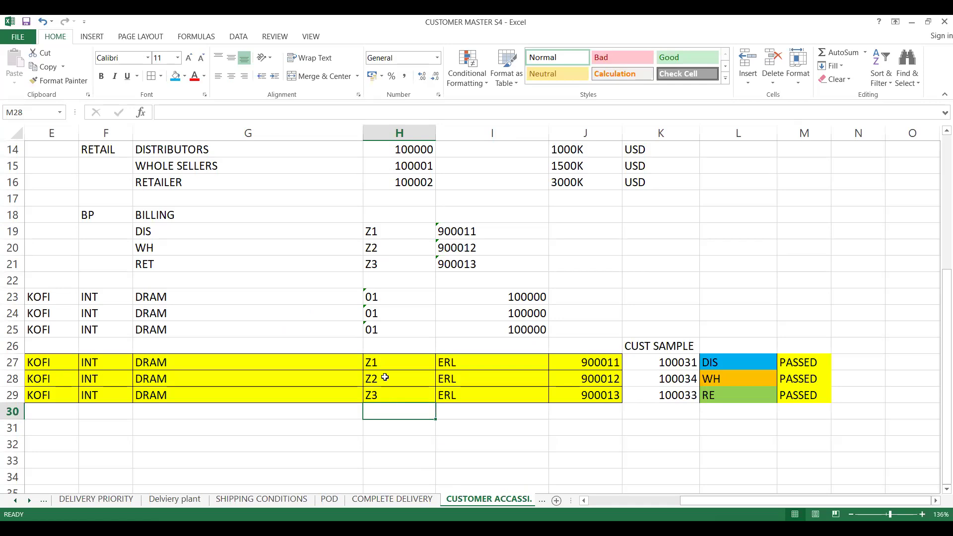
click(383, 377)
click(381, 331)
click(381, 377)
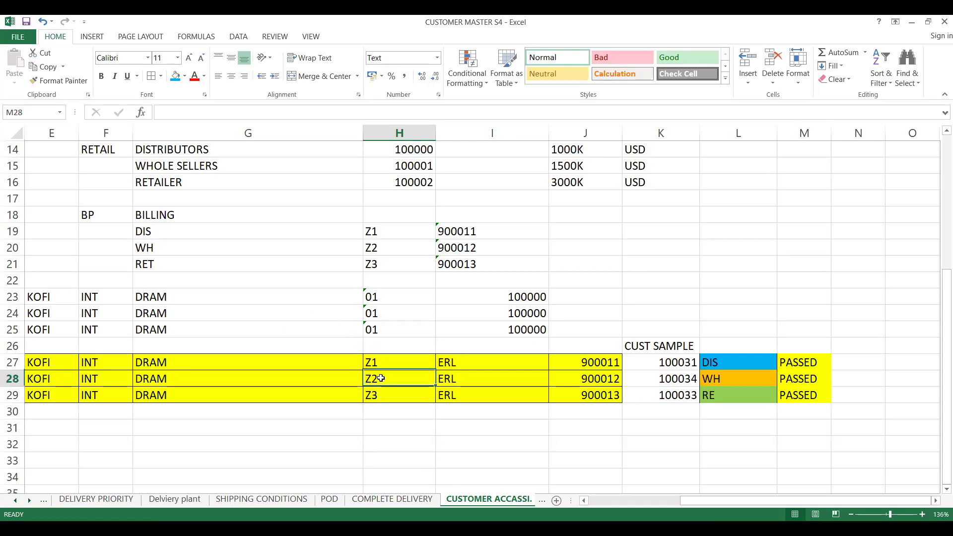
click(381, 393)
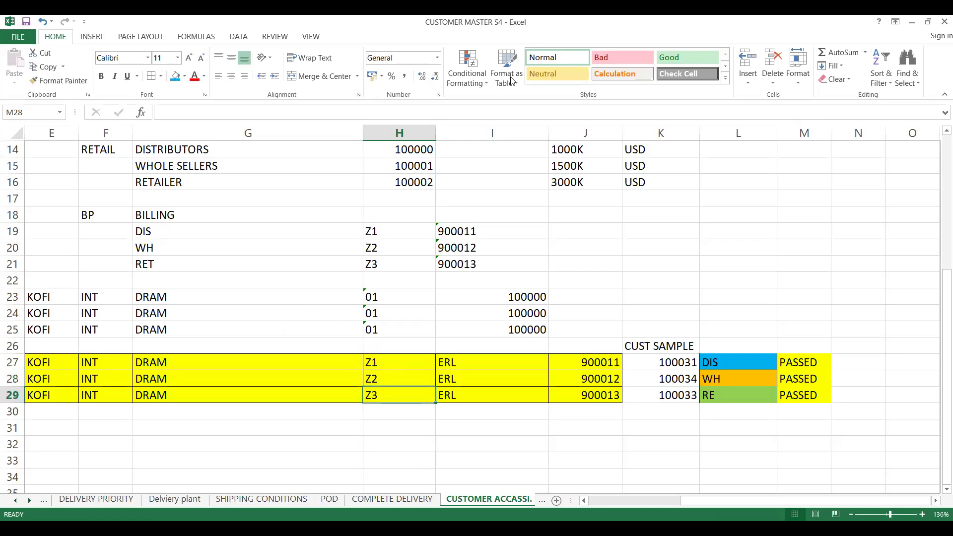